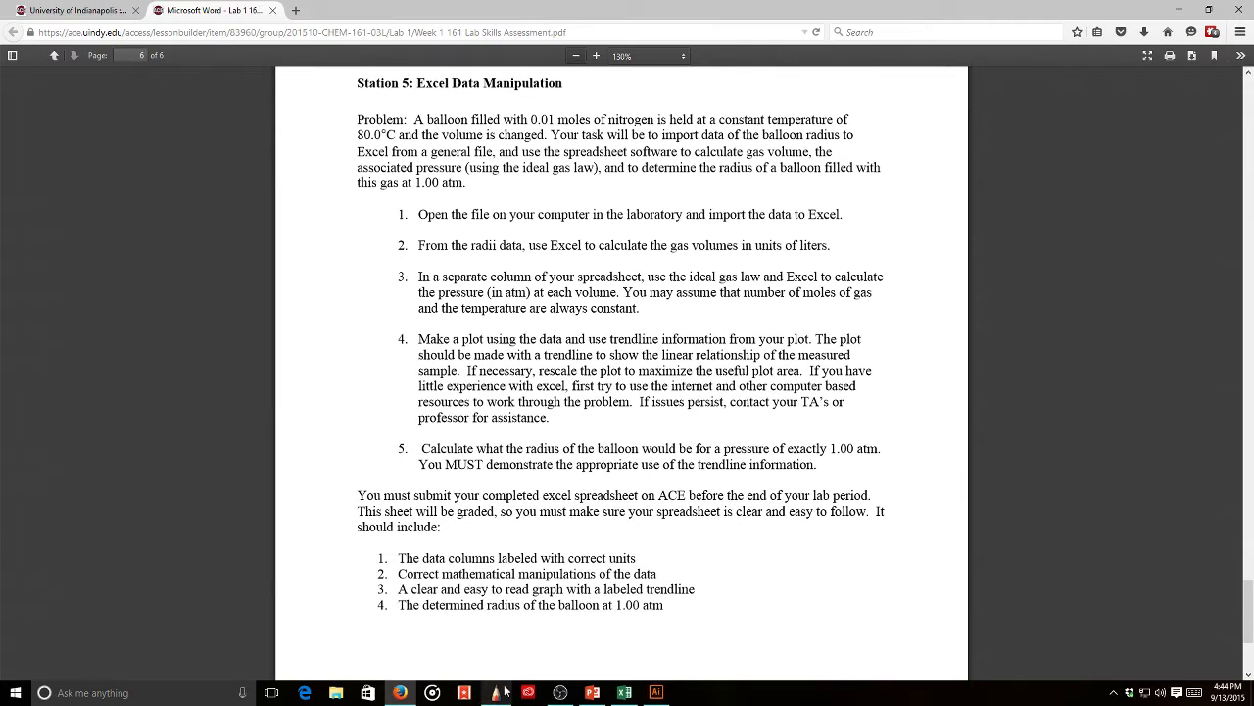
# - Open Autodesk SketchBook with a blank canvas beside the Station 5 lab PDF
pyautogui.click(502, 697)
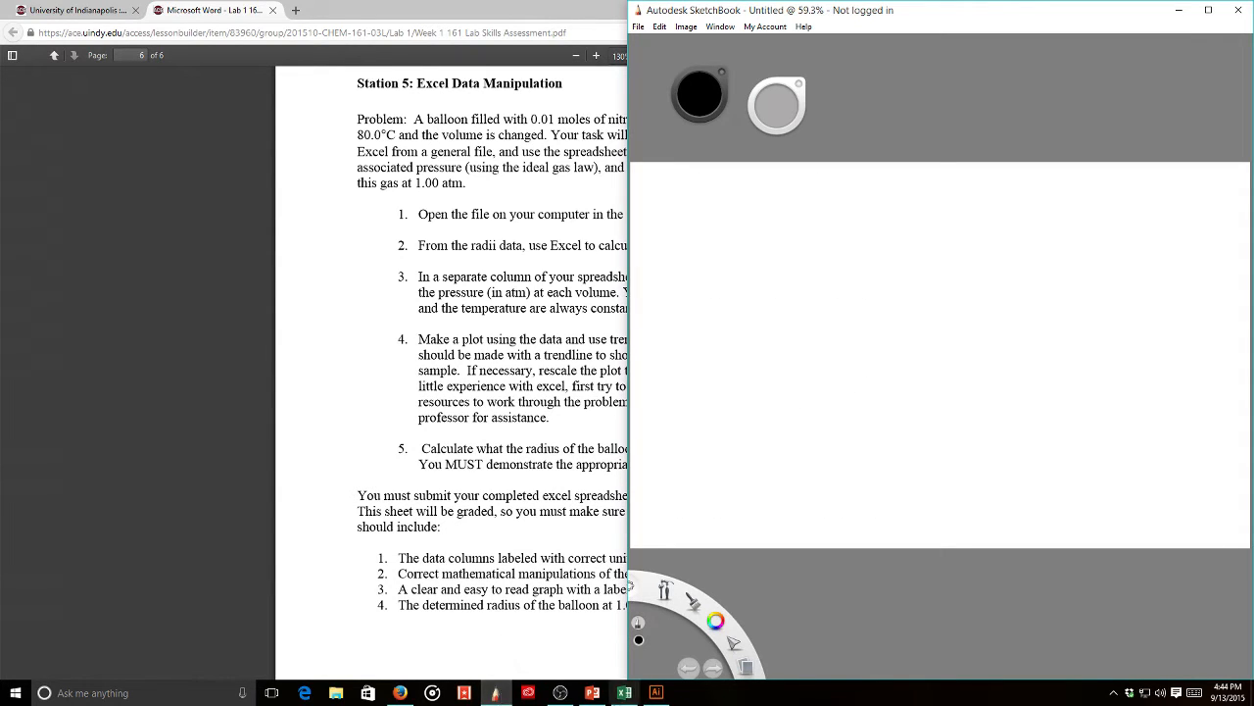
pyautogui.moveTo(624, 694)
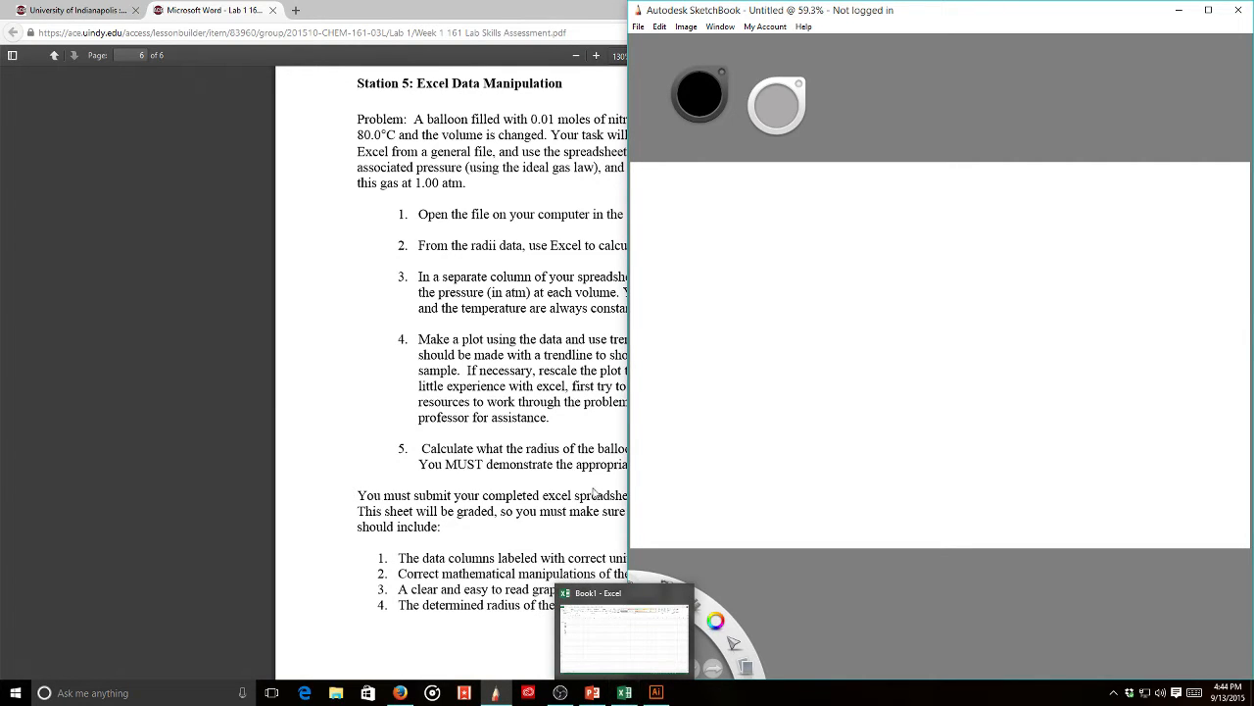
# - Enlarge the SketchBook canvas, handwrite 'radius' at the top-left, then bring up the Excel Radii sheet
pyautogui.moveTo(930, 17)
pyautogui.mouseDown()
pyautogui.moveTo(722, 14)
pyautogui.moveTo(723, 2)
pyautogui.mouseUp()
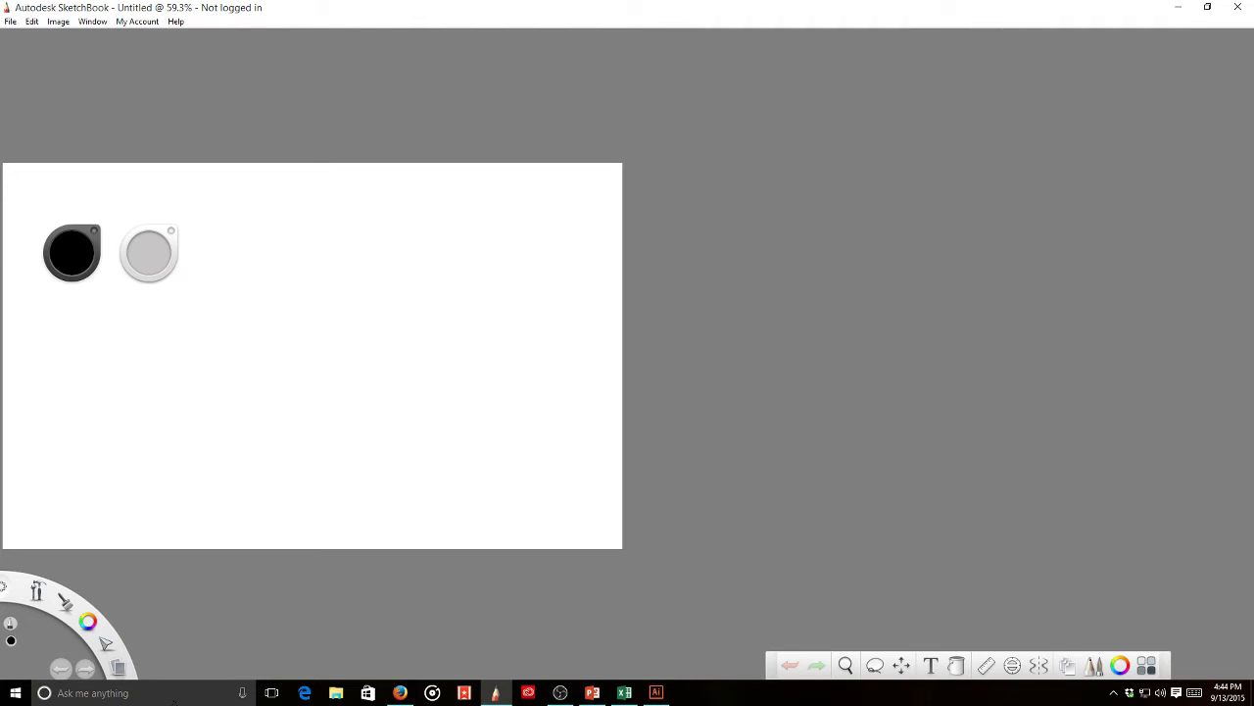
pyautogui.moveTo(39, 589)
pyautogui.mouseDown()
pyautogui.moveTo(61, 590)
pyautogui.moveTo(71, 560)
pyautogui.mouseUp()
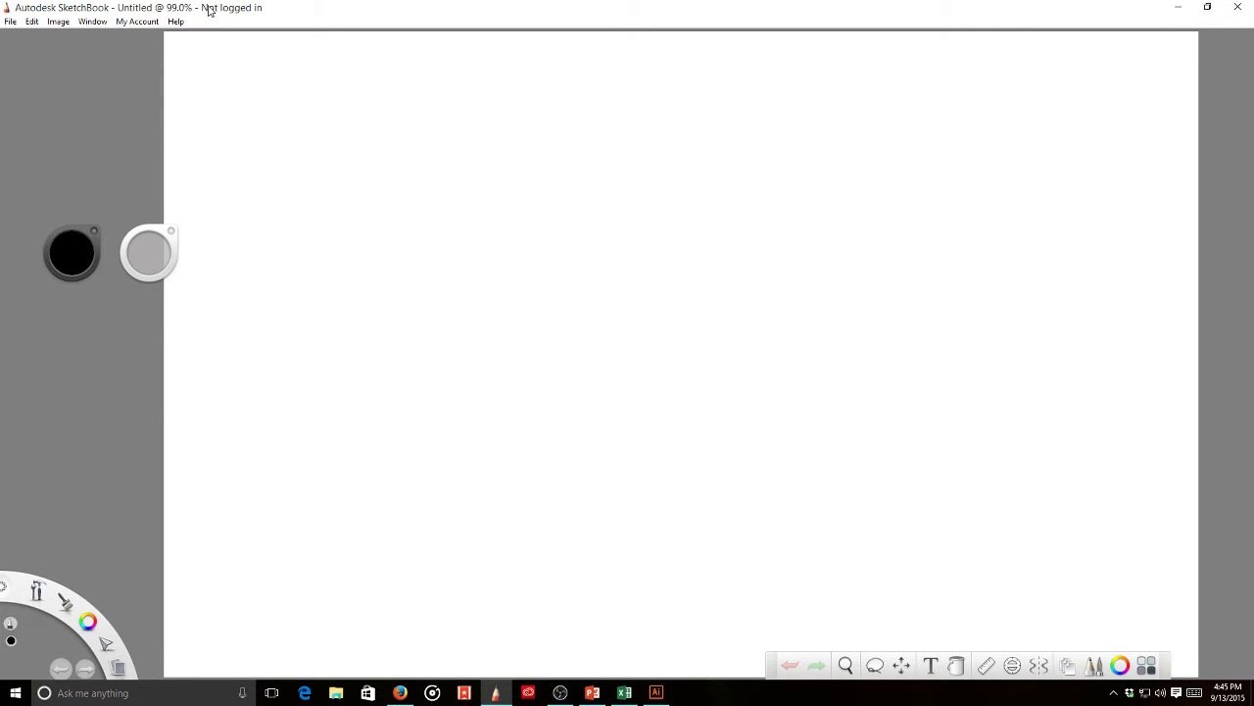
pyautogui.moveTo(205, 69); pyautogui.dragTo(232, 85)
pyautogui.moveTo(238, 73)
pyautogui.mouseDown()
pyautogui.moveTo(240, 85)
pyautogui.moveTo(271, 84)
pyautogui.mouseUp()
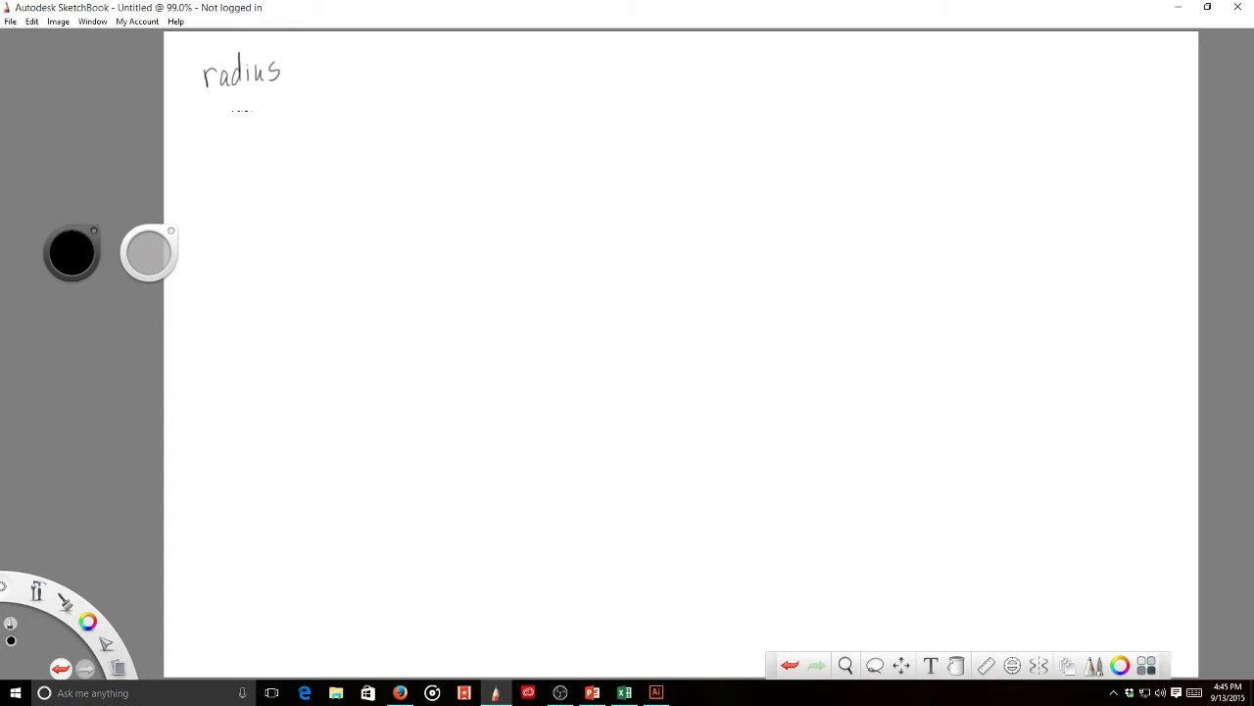
pyautogui.click(624, 692)
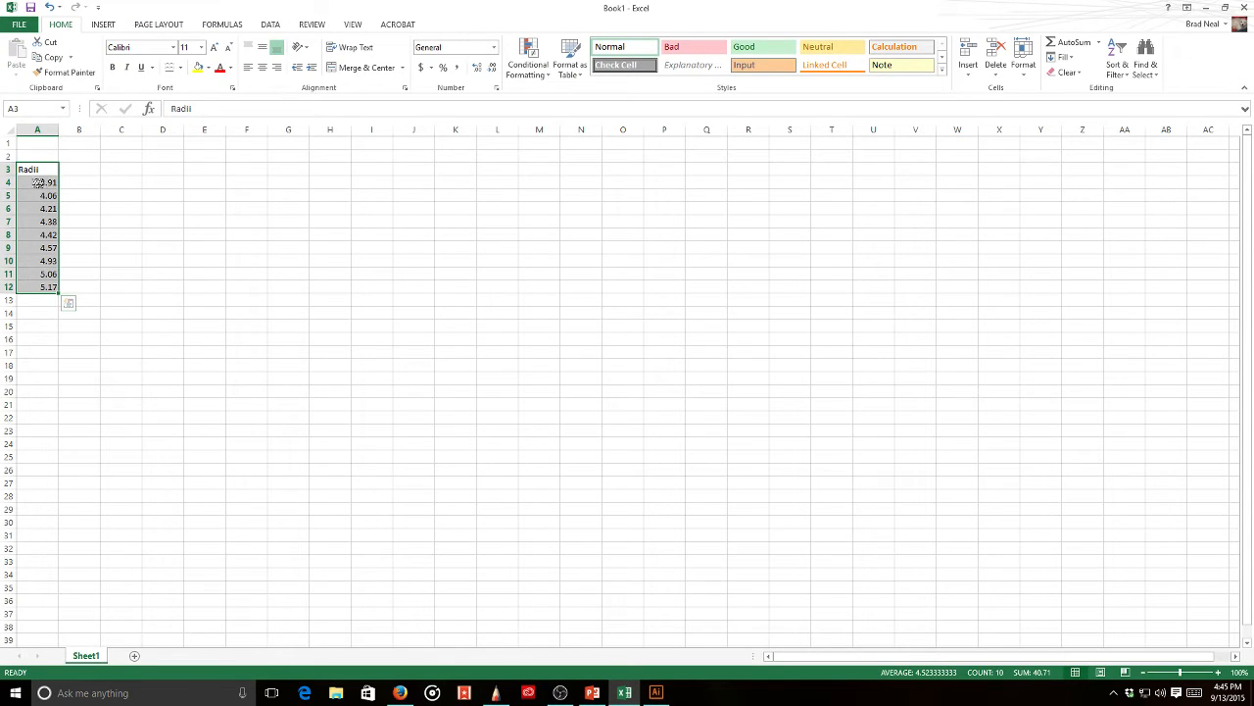
# - Change the A3 heading to 'Radii (cm)', then go back to SketchBook
pyautogui.click(44, 170)
pyautogui.click(202, 109)
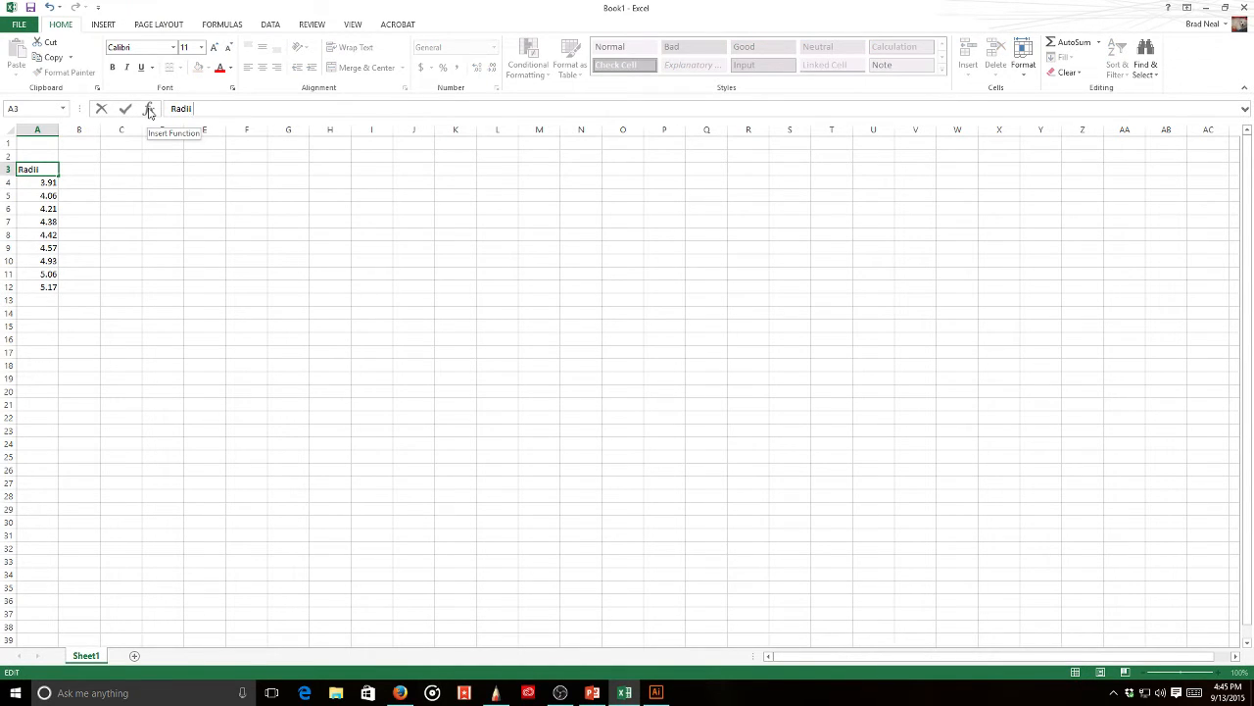
pyautogui.write('(cm)')
pyautogui.press('Return')
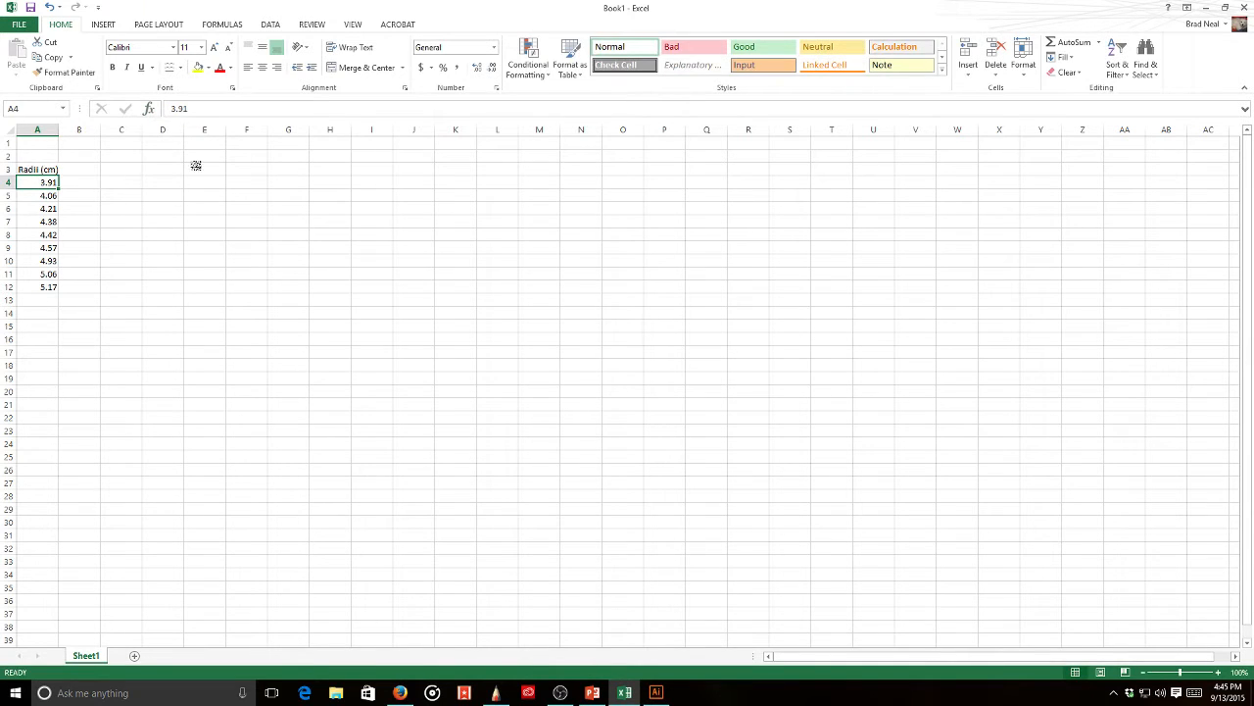
pyautogui.click(498, 692)
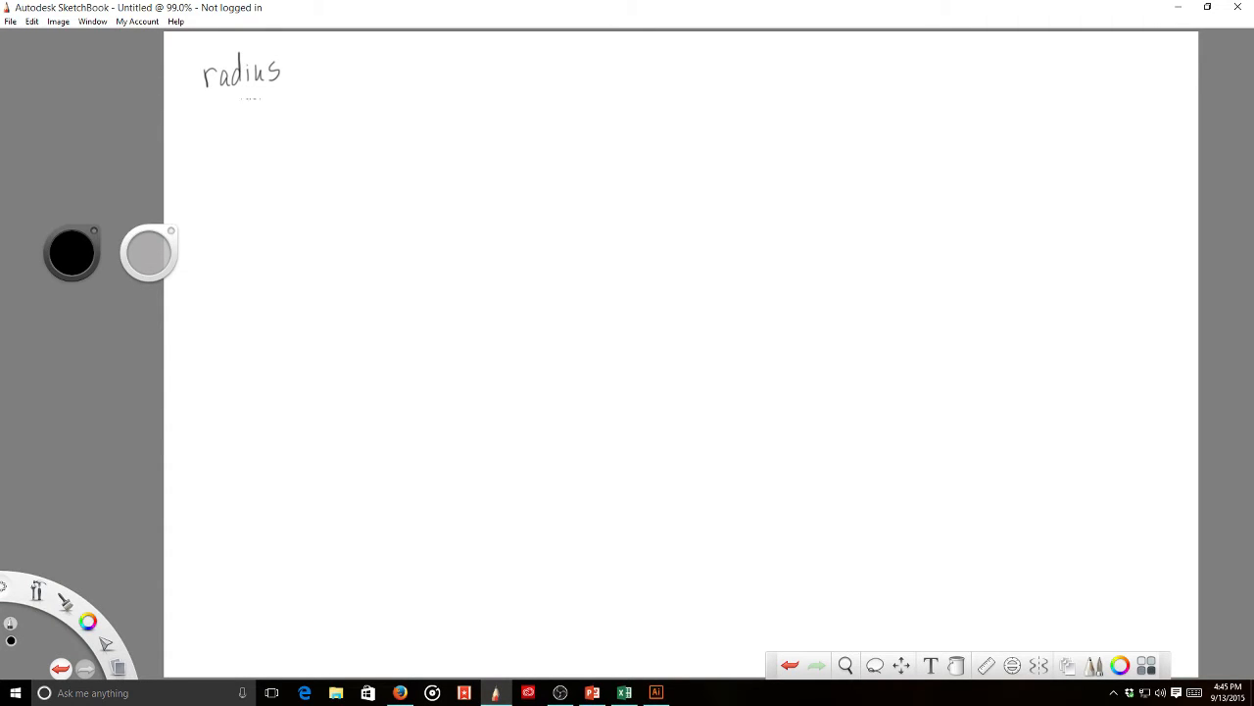
# - Write 'cm' under radius and an arrow leading to 'volume'
pyautogui.moveTo(241, 104)
pyautogui.mouseDown()
pyautogui.moveTo(237, 115)
pyautogui.moveTo(260, 108)
pyautogui.mouseUp()
pyautogui.moveTo(309, 71); pyautogui.dragTo(396, 69)
pyautogui.moveTo(396, 65); pyautogui.dragTo(408, 67)
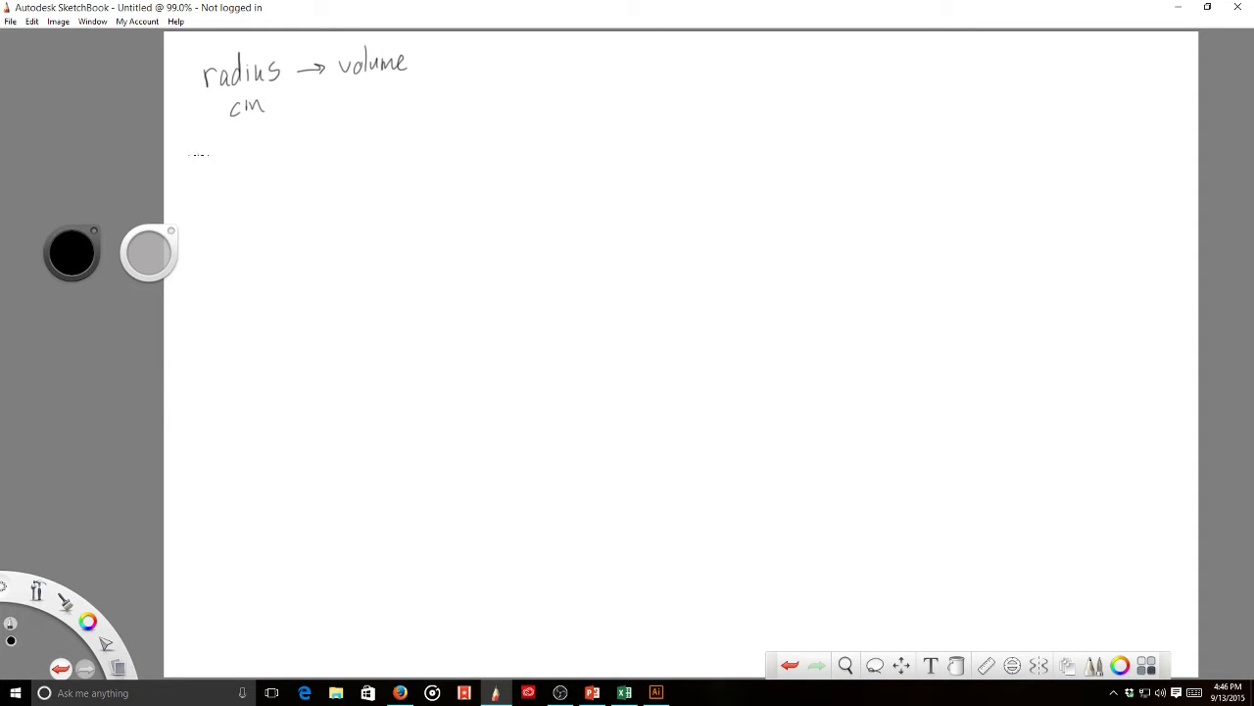
# - Sketch a sphere with V=4/3πr³, link it by arrows to cm and volume, and start 'n='
pyautogui.moveTo(211, 167)
pyautogui.mouseDown()
pyautogui.moveTo(188, 196)
pyautogui.moveTo(211, 167)
pyautogui.mouseUp()
pyautogui.moveTo(246, 167)
pyautogui.mouseDown()
pyautogui.moveTo(278, 167)
pyautogui.moveTo(296, 183)
pyautogui.moveTo(290, 194)
pyautogui.moveTo(339, 160)
pyautogui.mouseUp()
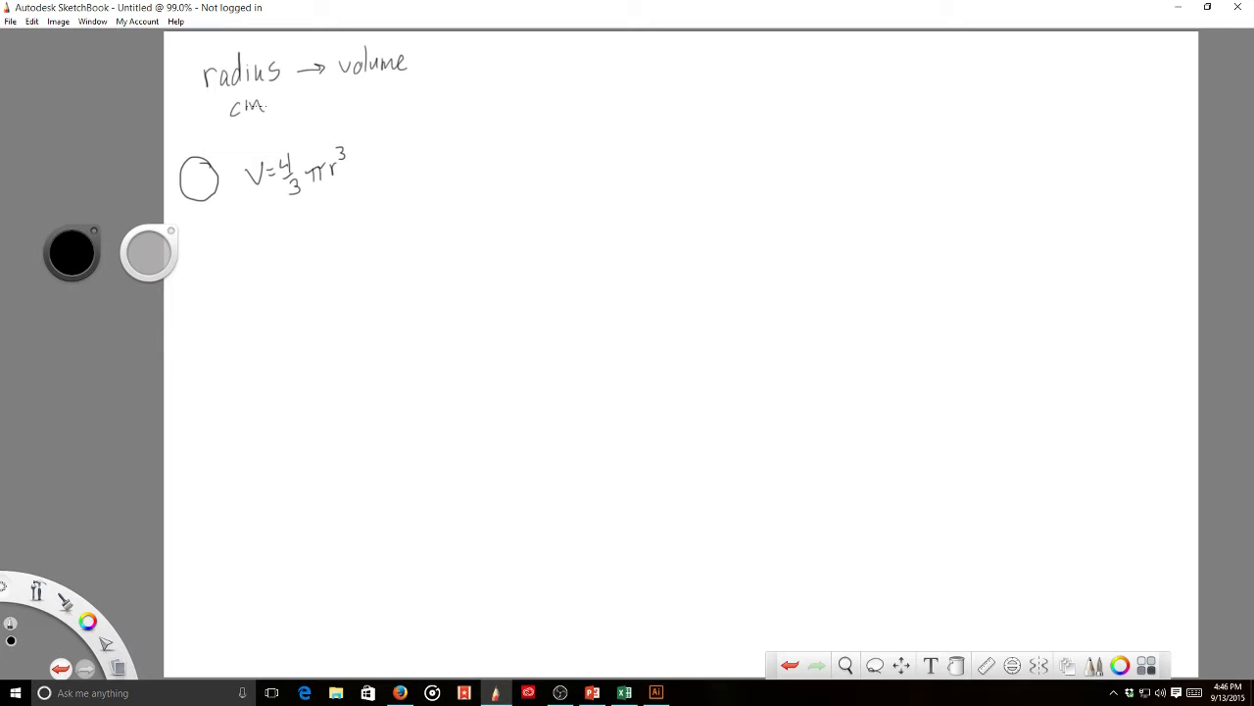
pyautogui.moveTo(257, 116)
pyautogui.mouseDown()
pyautogui.moveTo(306, 129)
pyautogui.moveTo(324, 149)
pyautogui.mouseUp()
pyautogui.moveTo(254, 153); pyautogui.dragTo(338, 85)
pyautogui.moveTo(332, 241); pyautogui.dragTo(359, 228)
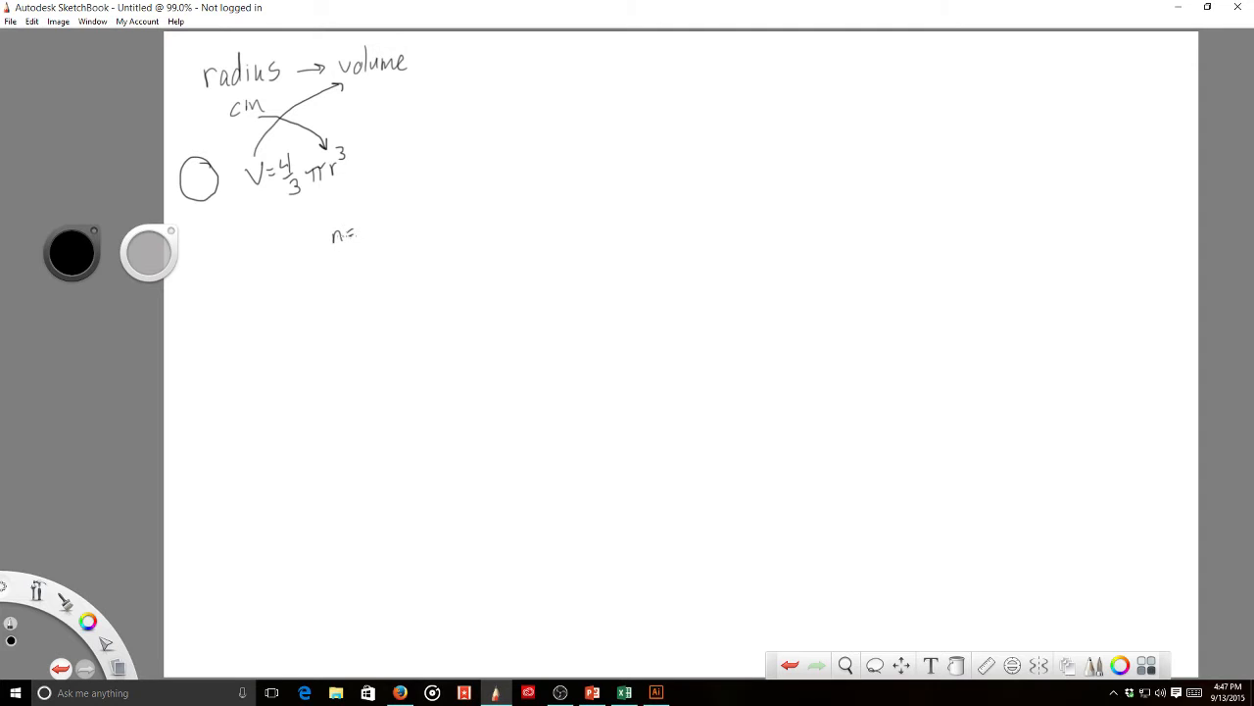
pyautogui.hotkey('alt', 'Tab')
pyautogui.hotkey('alt', 'Tab')
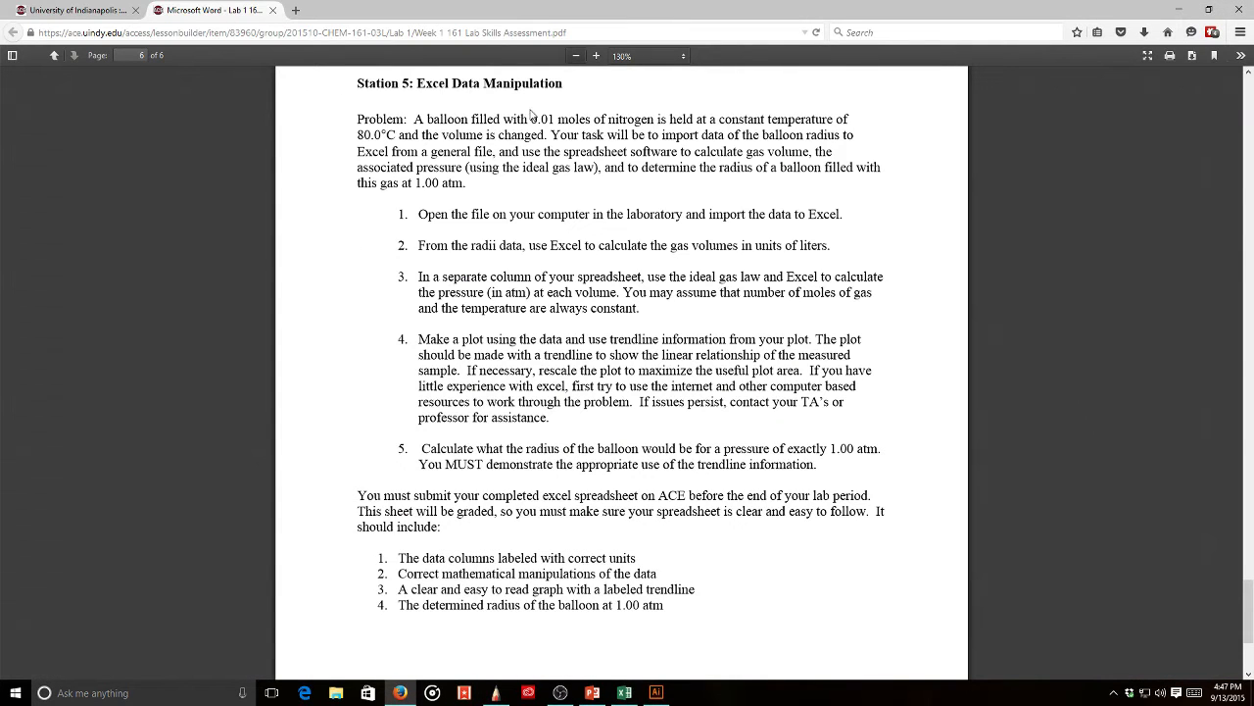
# - Write n=0.01 moles and T=80.0 C, checking the lab PDF for the temperature
pyautogui.hotkey('alt', 'Tab')
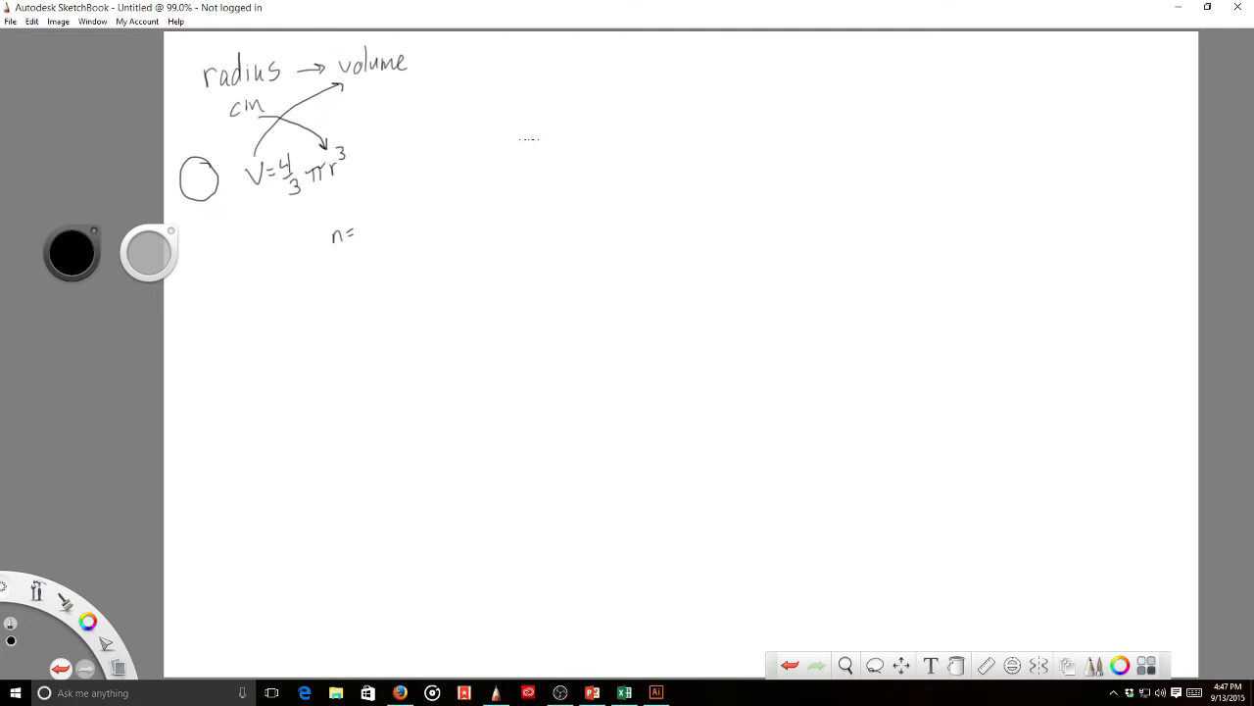
pyautogui.moveTo(370, 224); pyautogui.dragTo(461, 218)
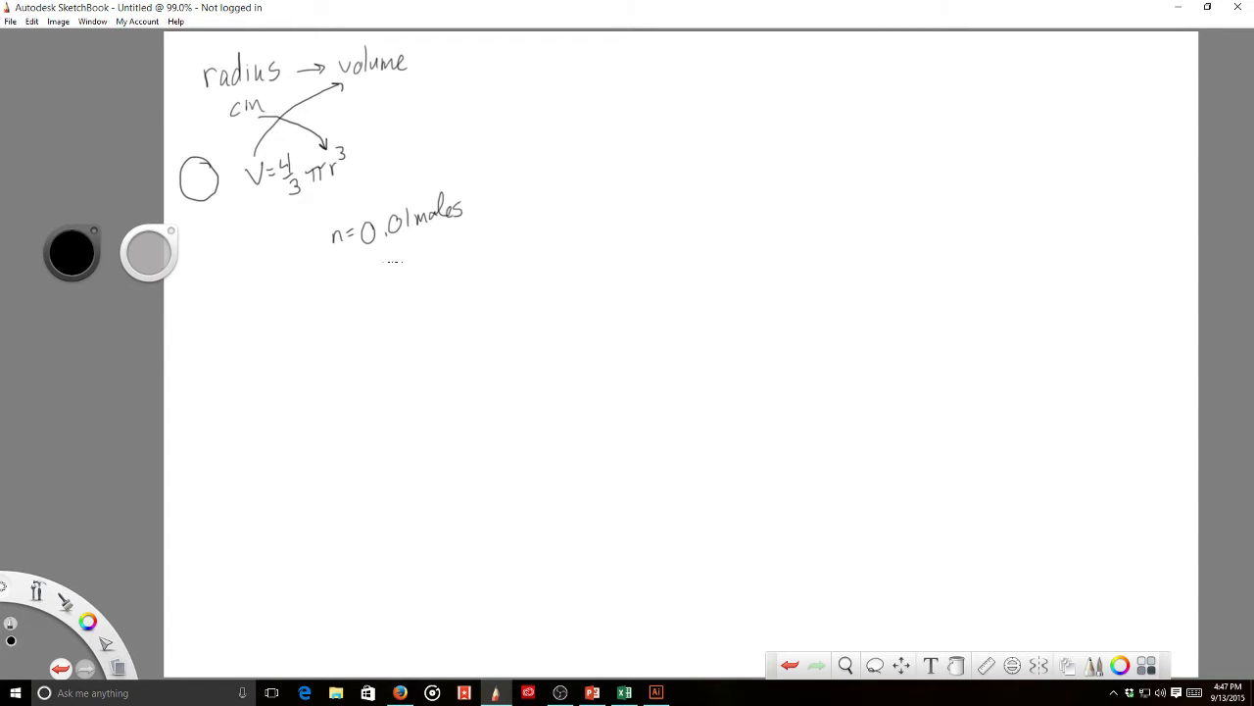
pyautogui.moveTo(333, 265)
pyautogui.mouseDown()
pyautogui.moveTo(359, 256)
pyautogui.moveTo(349, 282)
pyautogui.moveTo(372, 264)
pyautogui.mouseUp()
pyautogui.moveTo(360, 259); pyautogui.dragTo(377, 258)
pyautogui.hotkey('alt', 'Tab')
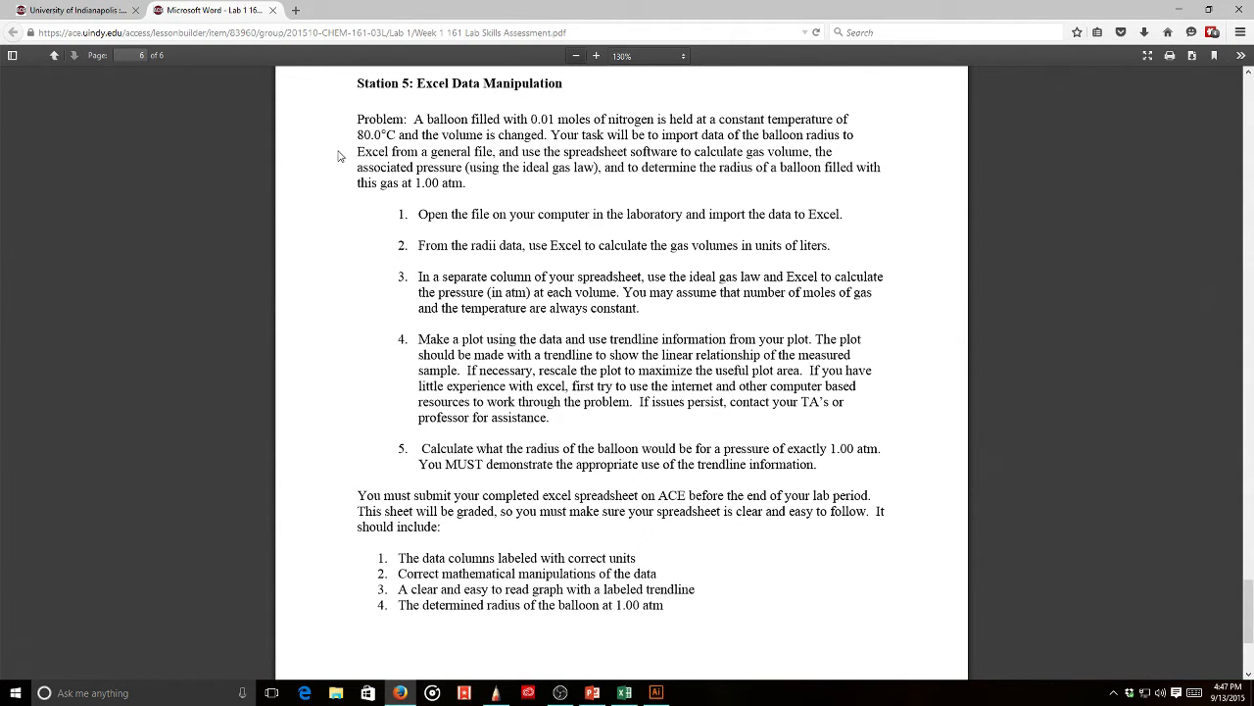
pyautogui.hotkey('alt', 'Tab')
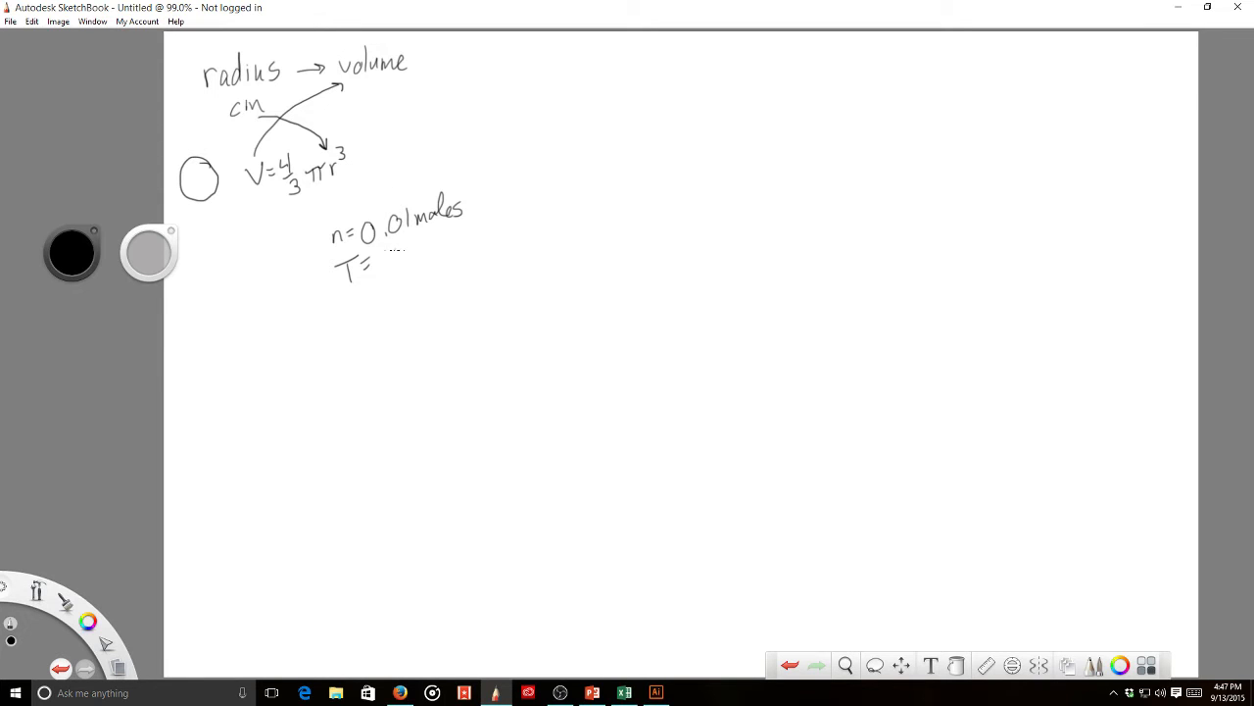
pyautogui.moveTo(397, 250)
pyautogui.mouseDown()
pyautogui.moveTo(395, 267)
pyautogui.moveTo(399, 249)
pyautogui.moveTo(441, 235)
pyautogui.moveTo(465, 247)
pyautogui.mouseUp()
pyautogui.click(422, 257)
# - Underline volume, n and T, and write R's unit atm·L/mol·K
pyautogui.moveTo(363, 78); pyautogui.dragTo(392, 77)
pyautogui.moveTo(331, 244); pyautogui.dragTo(355, 243)
pyautogui.moveTo(345, 291)
pyautogui.mouseDown()
pyautogui.moveTo(369, 285)
pyautogui.moveTo(358, 330)
pyautogui.moveTo(377, 328)
pyautogui.moveTo(388, 308)
pyautogui.moveTo(501, 265)
pyautogui.mouseUp()
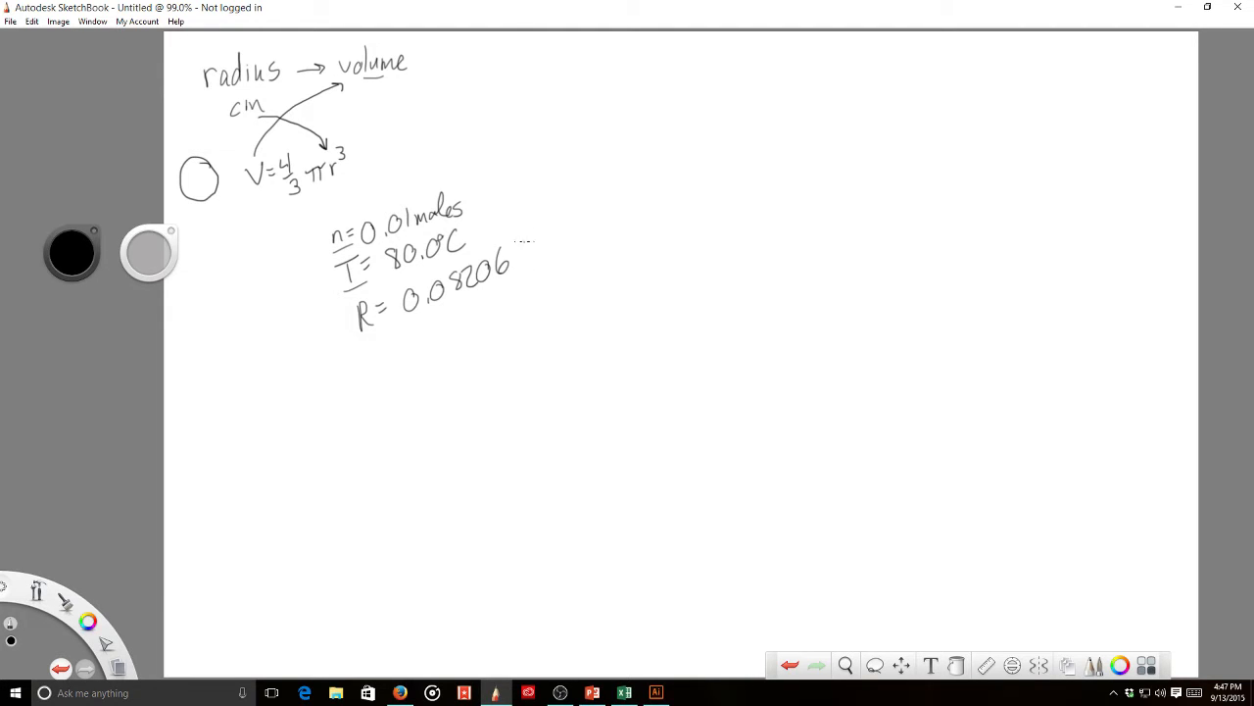
pyautogui.moveTo(521, 237); pyautogui.dragTo(552, 235)
pyautogui.click(547, 233)
pyautogui.moveTo(556, 217)
pyautogui.mouseDown()
pyautogui.moveTo(565, 226)
pyautogui.moveTo(533, 269)
pyautogui.moveTo(576, 251)
pyautogui.mouseUp()
pyautogui.click(558, 250)
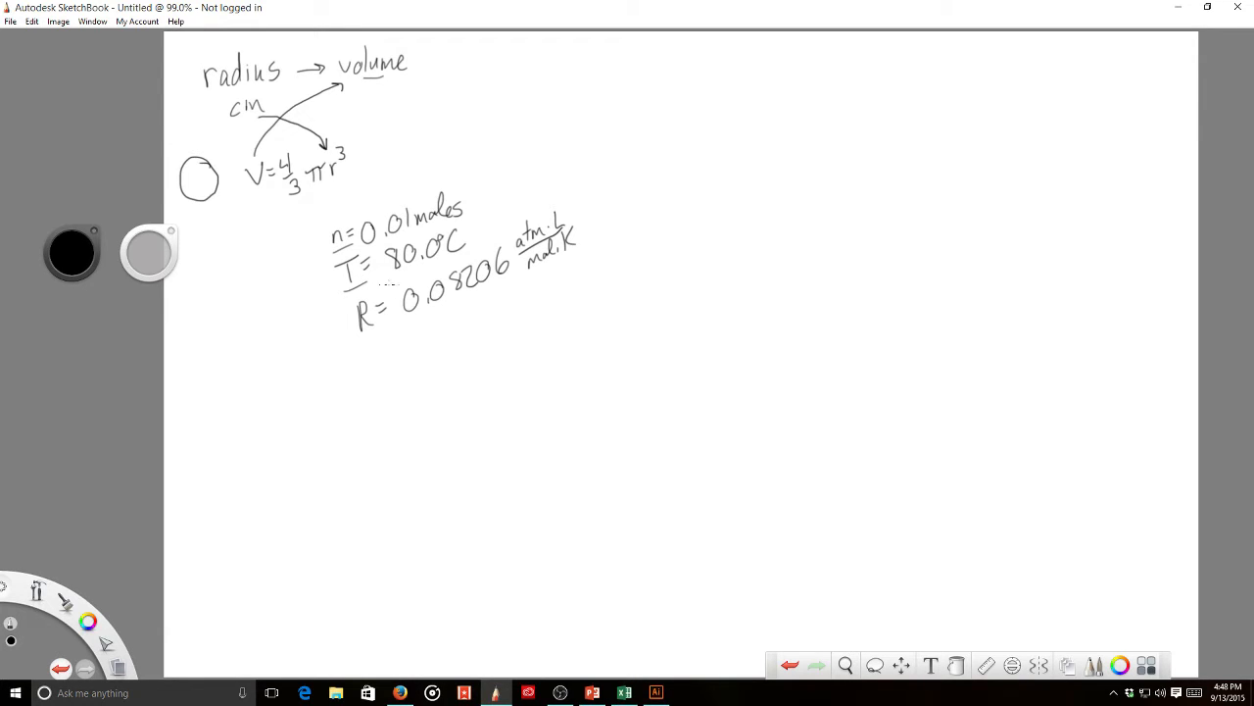
# - Write PV=nRT below the R line, undoing a stray stroke
pyautogui.moveTo(391, 345)
pyautogui.mouseDown()
pyautogui.moveTo(390, 372)
pyautogui.moveTo(403, 372)
pyautogui.mouseUp()
pyautogui.hotkey('ctrl', 'z')
pyautogui.hotkey('ctrl', 'z')
pyautogui.moveTo(388, 342)
pyautogui.mouseDown()
pyautogui.moveTo(387, 373)
pyautogui.moveTo(420, 339)
pyautogui.moveTo(434, 345)
pyautogui.mouseUp()
pyautogui.moveTo(423, 351)
pyautogui.mouseDown()
pyautogui.moveTo(453, 359)
pyautogui.moveTo(456, 345)
pyautogui.mouseUp()
pyautogui.moveTo(459, 343)
pyautogui.mouseDown()
pyautogui.moveTo(470, 353)
pyautogui.moveTo(484, 322)
pyautogui.moveTo(477, 345)
pyautogui.mouseUp()
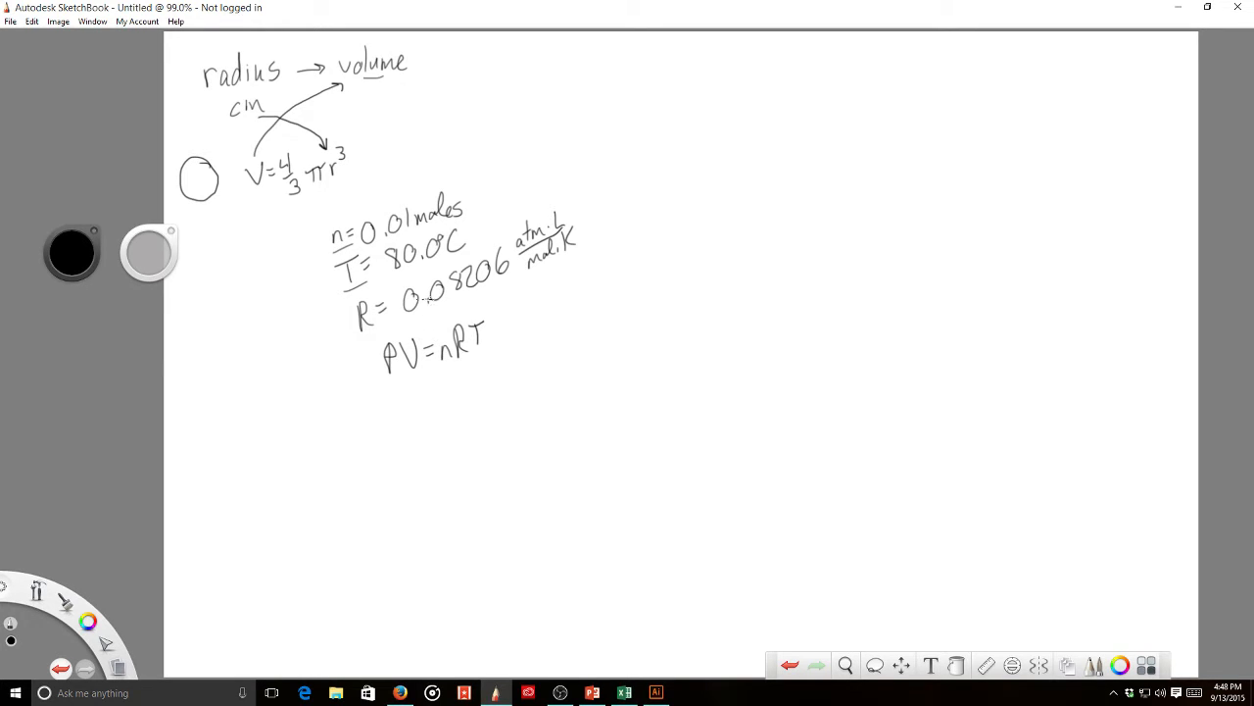
# - Draw a curved arrow from volume to PV=nRT, underline PV, and add '→ Pressure...' to the top line
pyautogui.moveTo(382, 88)
pyautogui.mouseDown()
pyautogui.moveTo(378, 145)
pyautogui.moveTo(327, 302)
pyautogui.moveTo(406, 326)
pyautogui.mouseUp()
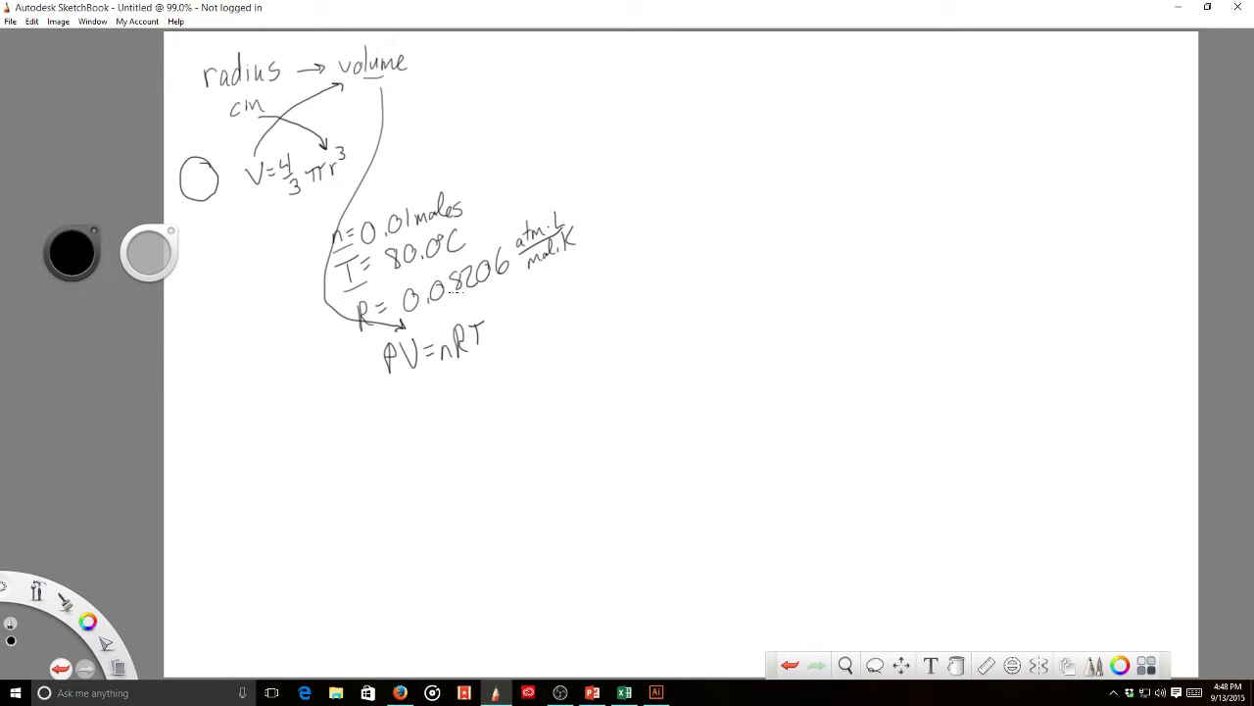
pyautogui.moveTo(383, 383); pyautogui.dragTo(410, 374)
pyautogui.moveTo(420, 65); pyautogui.dragTo(544, 72)
pyautogui.moveTo(545, 72); pyautogui.dragTo(566, 73)
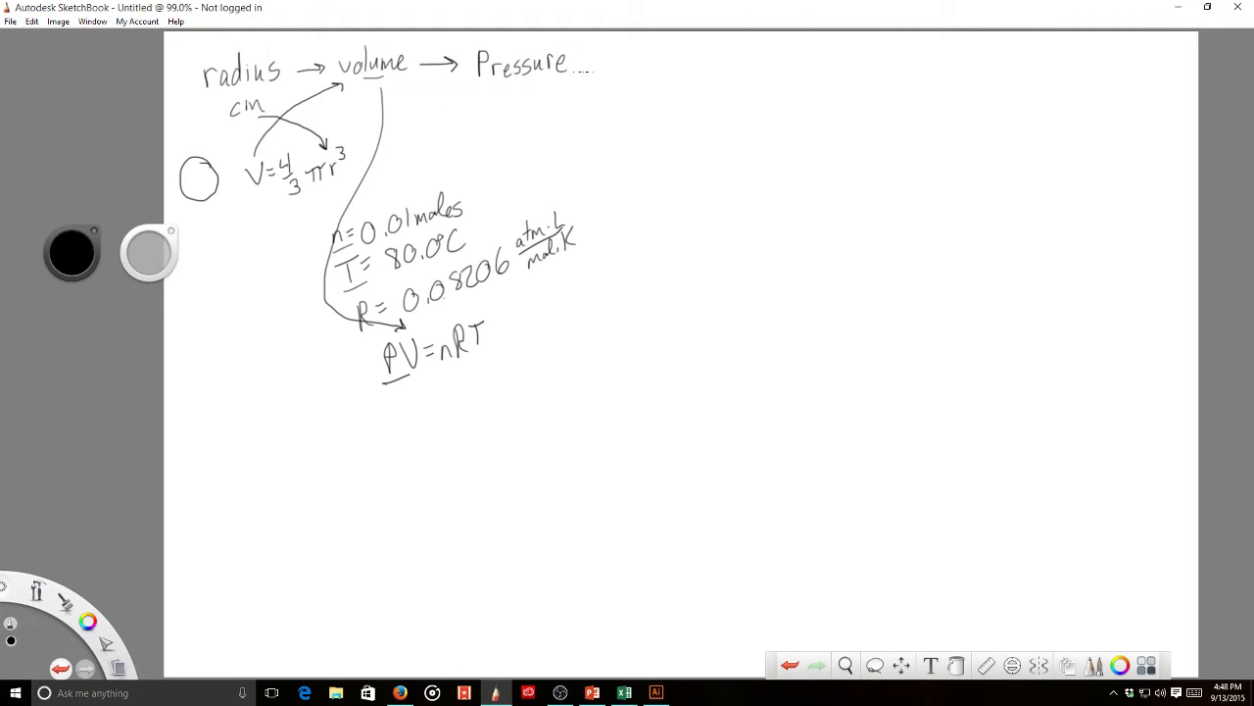
pyautogui.click(573, 71)
pyautogui.click(579, 70)
pyautogui.click(584, 70)
pyautogui.click(411, 70)
# - After checking the lab PDF, extend the chain with '→ graph → trendline →'
pyautogui.hotkey('alt', 'Tab')
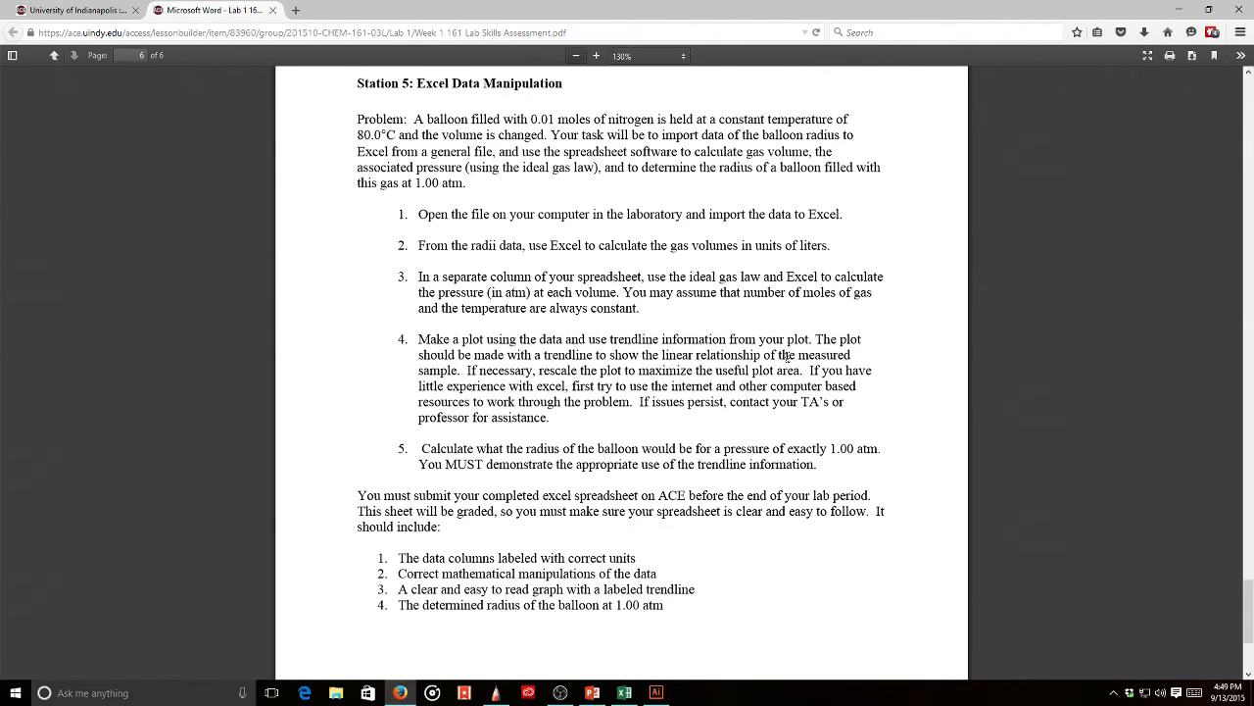
pyautogui.hotkey('alt', 'Tab')
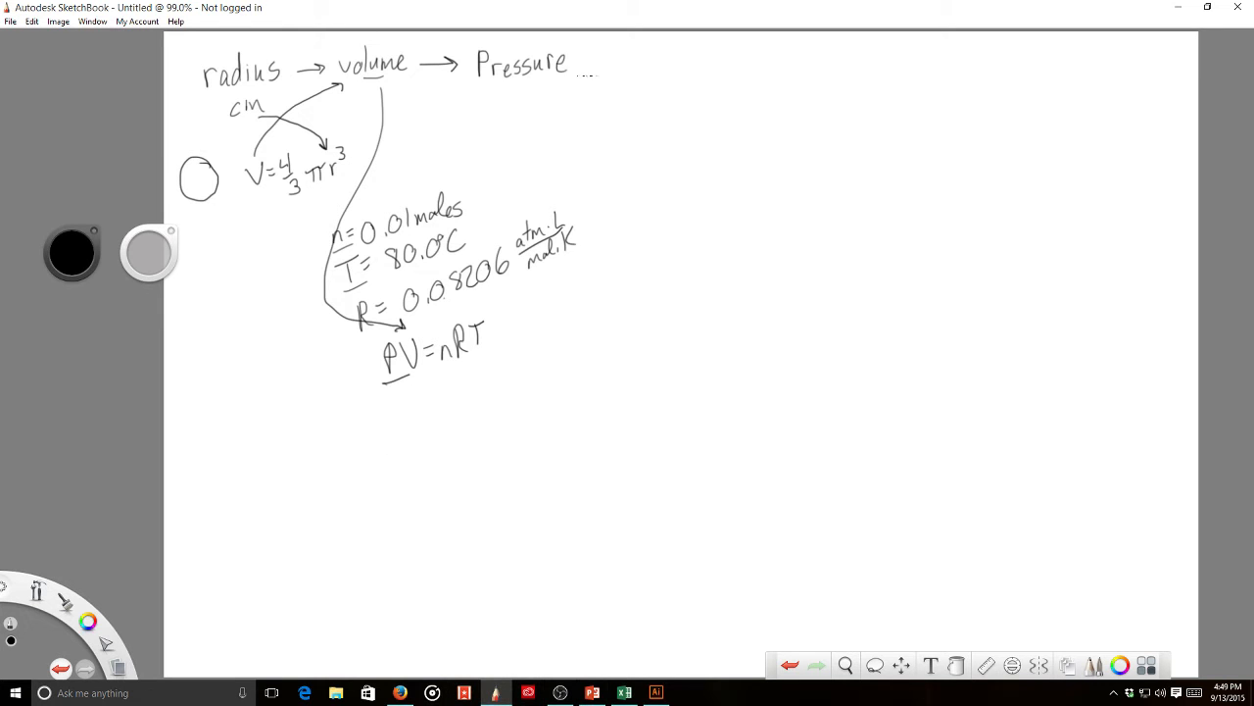
pyautogui.moveTo(596, 60)
pyautogui.mouseDown()
pyautogui.moveTo(637, 66)
pyautogui.moveTo(627, 84)
pyautogui.moveTo(662, 62)
pyautogui.moveTo(668, 85)
pyautogui.moveTo(718, 59)
pyautogui.moveTo(743, 73)
pyautogui.moveTo(757, 56)
pyautogui.mouseUp()
pyautogui.moveTo(751, 68)
pyautogui.mouseDown()
pyautogui.moveTo(764, 59)
pyautogui.moveTo(825, 70)
pyautogui.mouseUp()
pyautogui.moveTo(826, 64); pyautogui.dragTo(869, 59)
pyautogui.moveTo(858, 51); pyautogui.dragTo(863, 69)
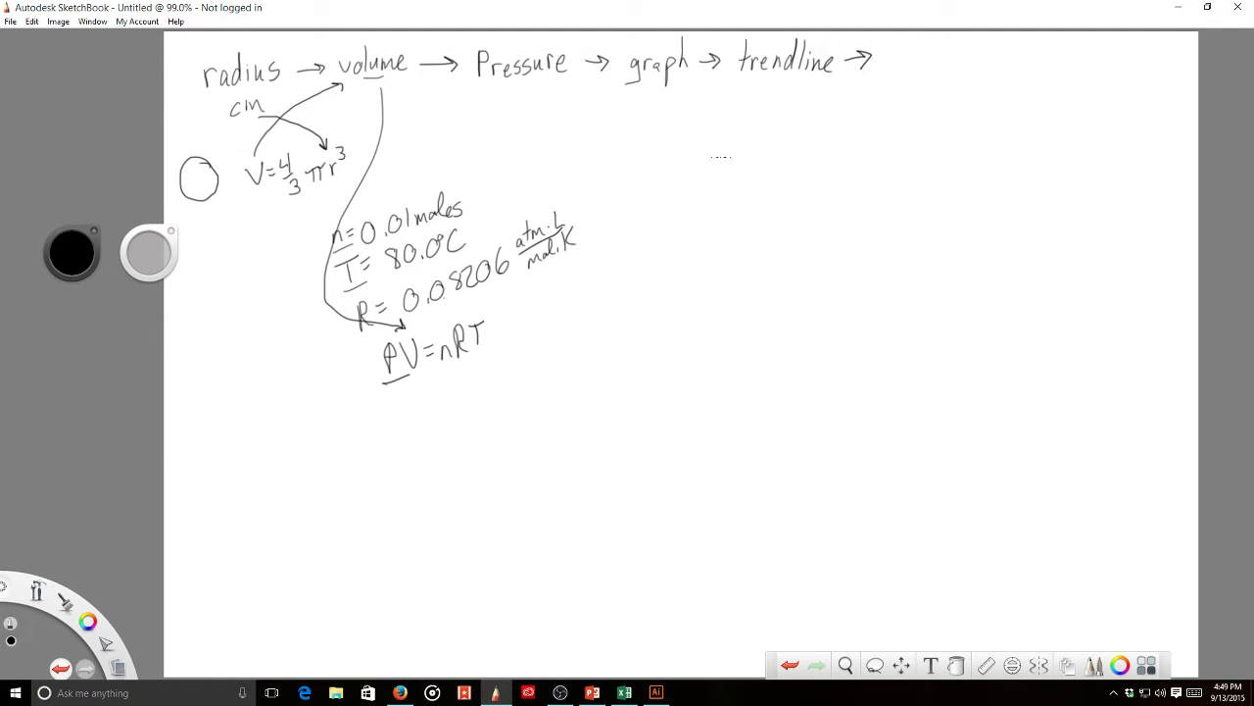
# - Enter the student's full name in cell A1, then open the View zoom settings
pyautogui.click(624, 692)
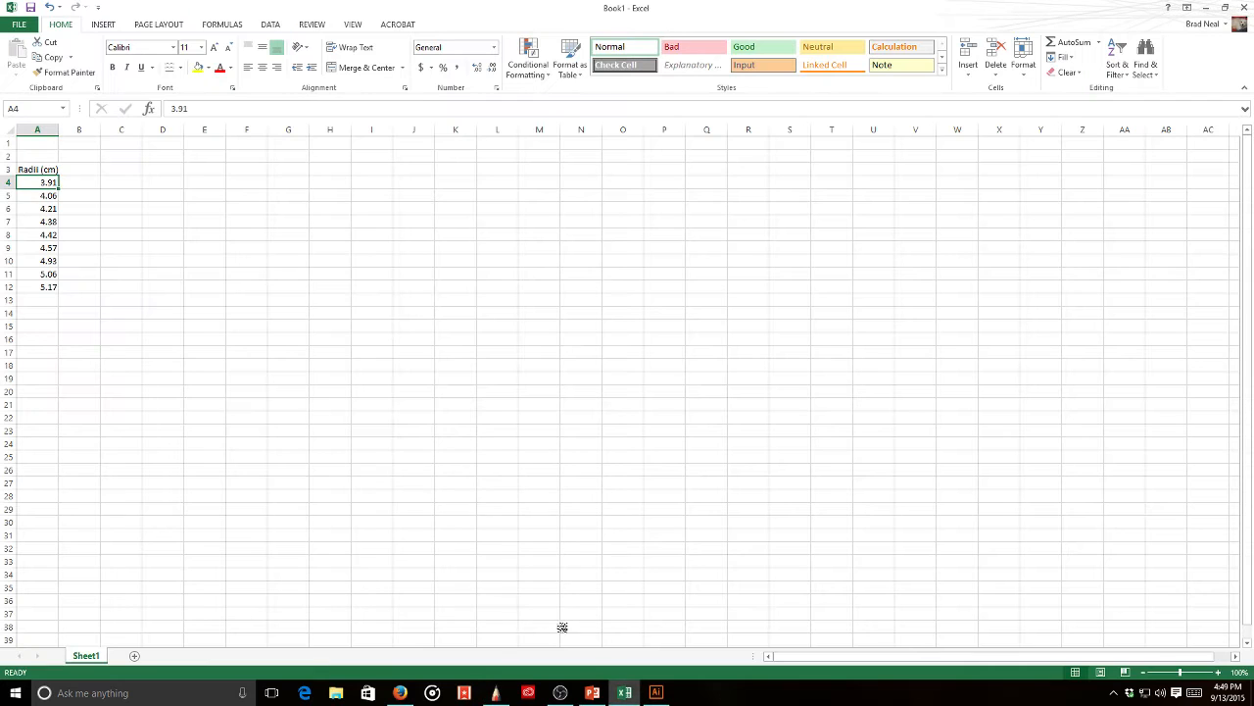
pyautogui.click(42, 148)
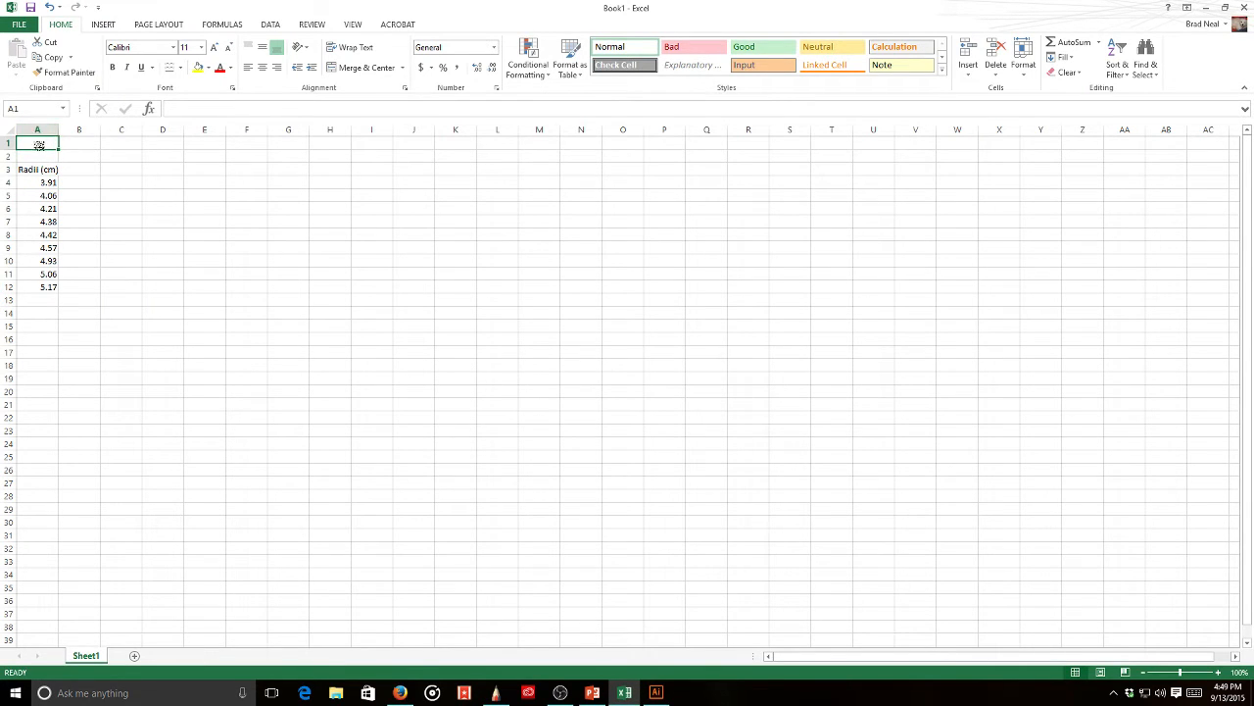
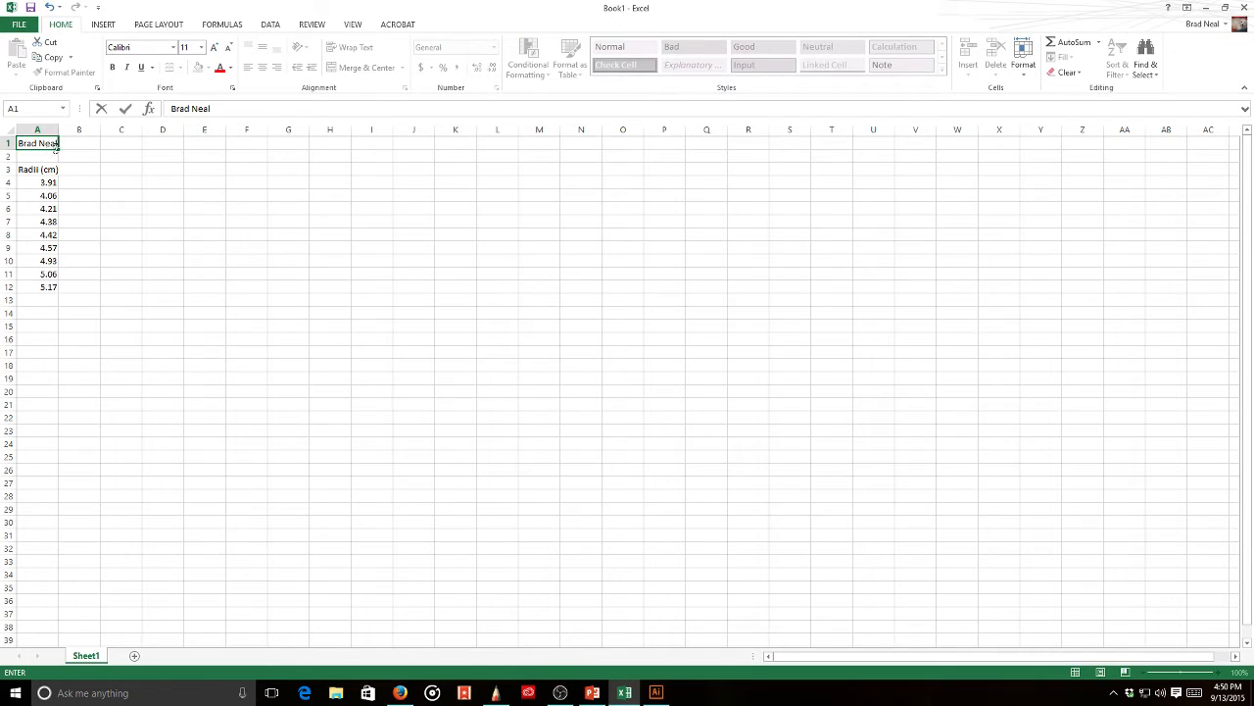
pyautogui.click(85, 167)
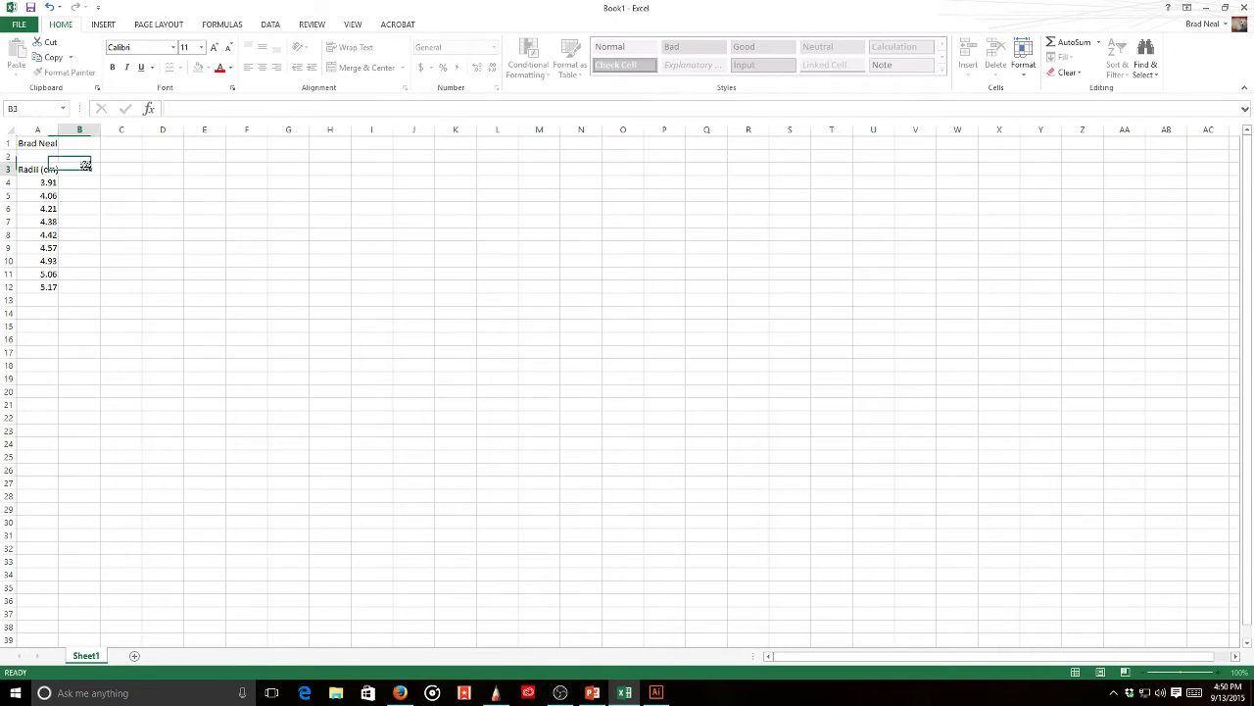
pyautogui.click(353, 26)
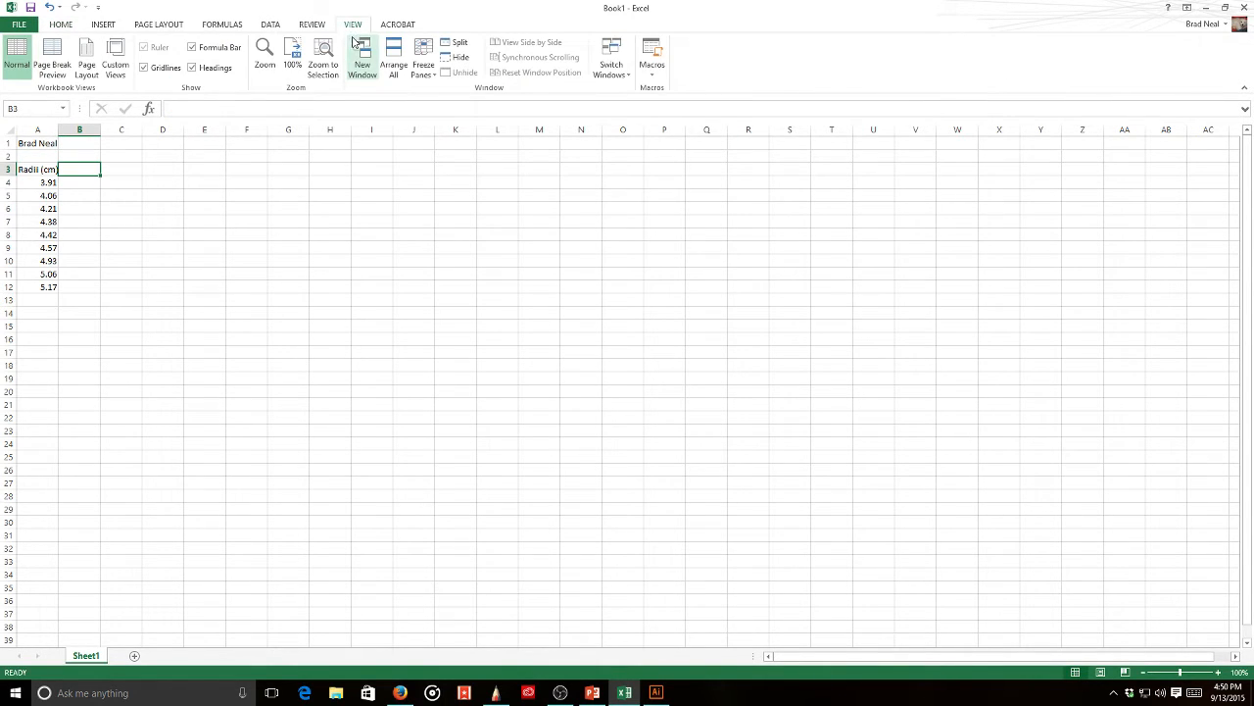
pyautogui.click(265, 57)
# - Zoom the sheet to 200% and head column B with 'Volume' in B3
pyautogui.click(586, 297)
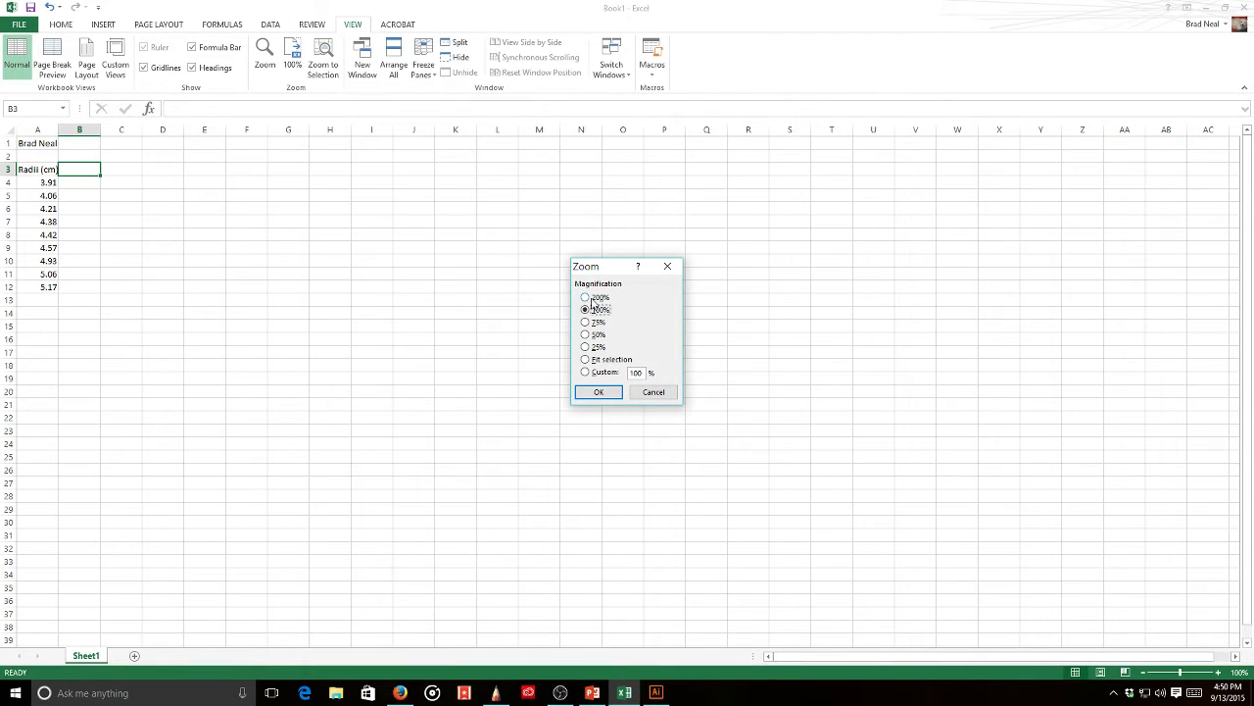
pyautogui.click(598, 392)
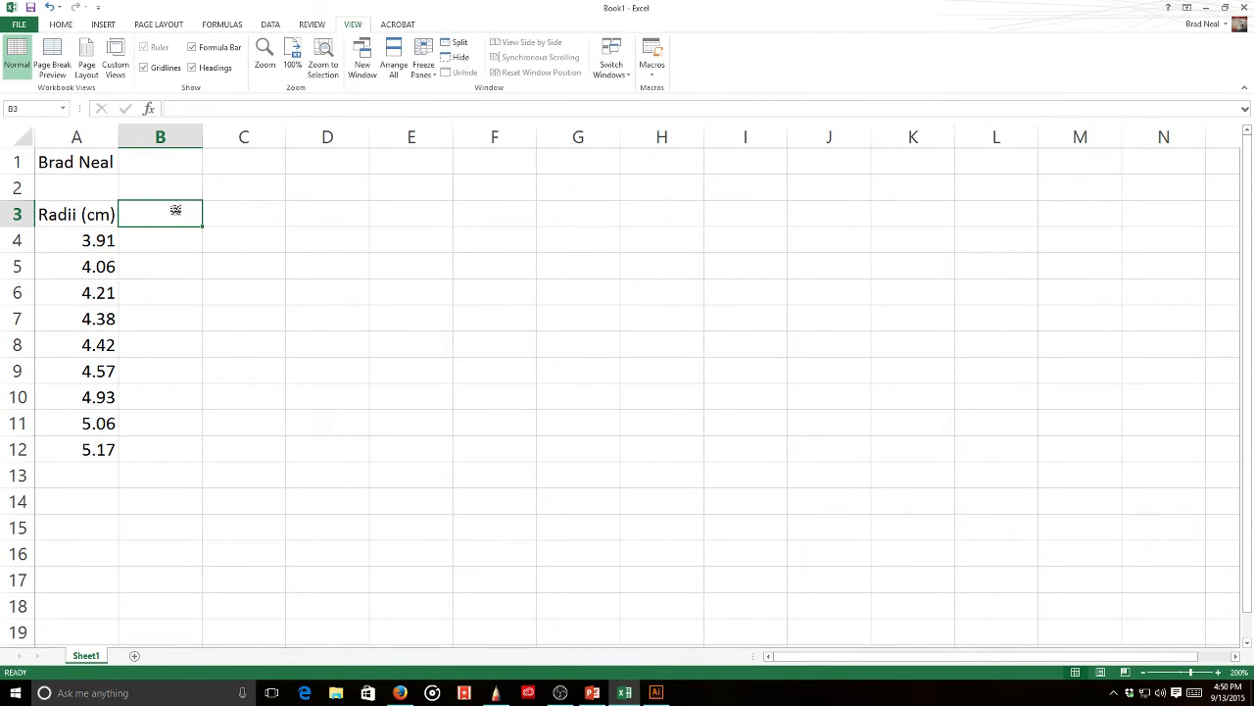
pyautogui.click(57, 215)
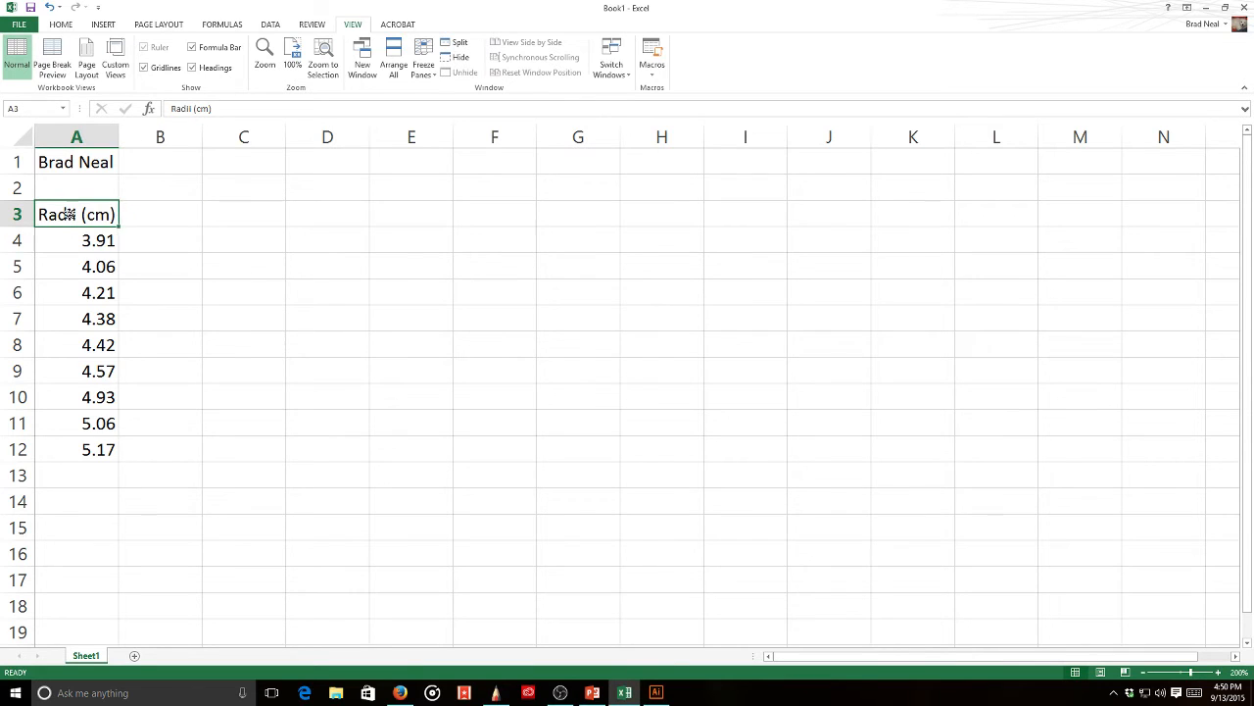
pyautogui.click(144, 211)
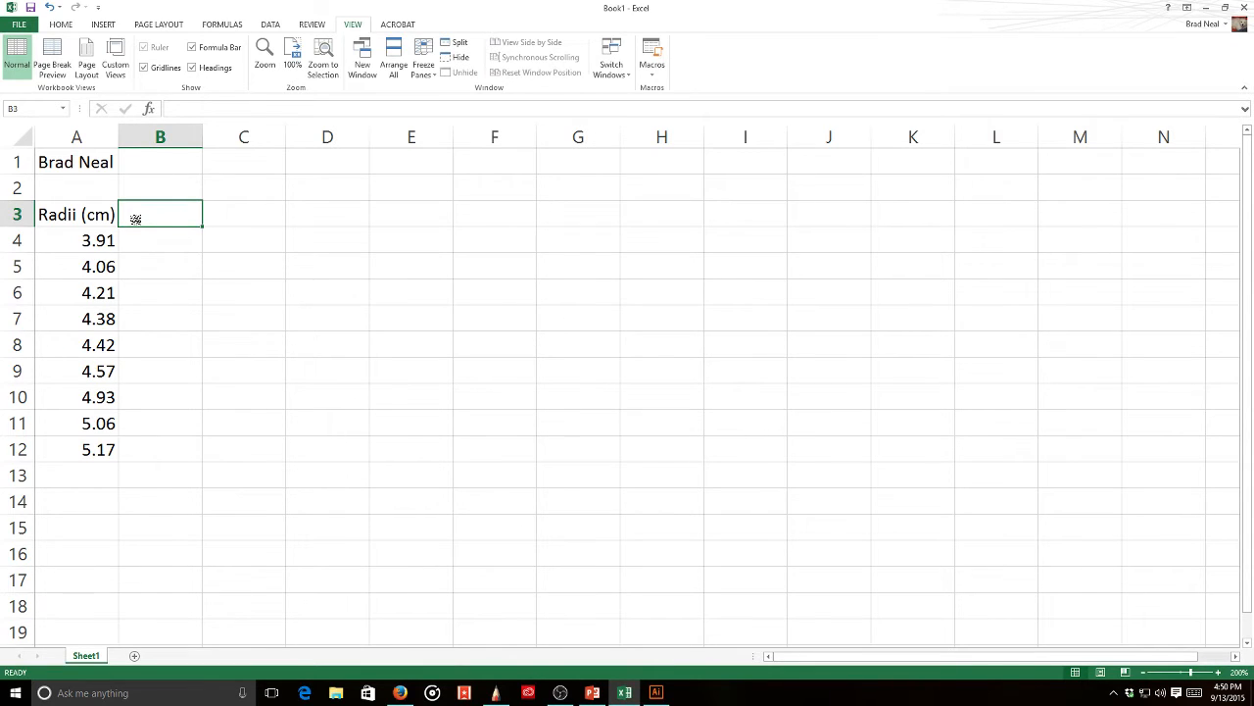
pyautogui.write('Volume')
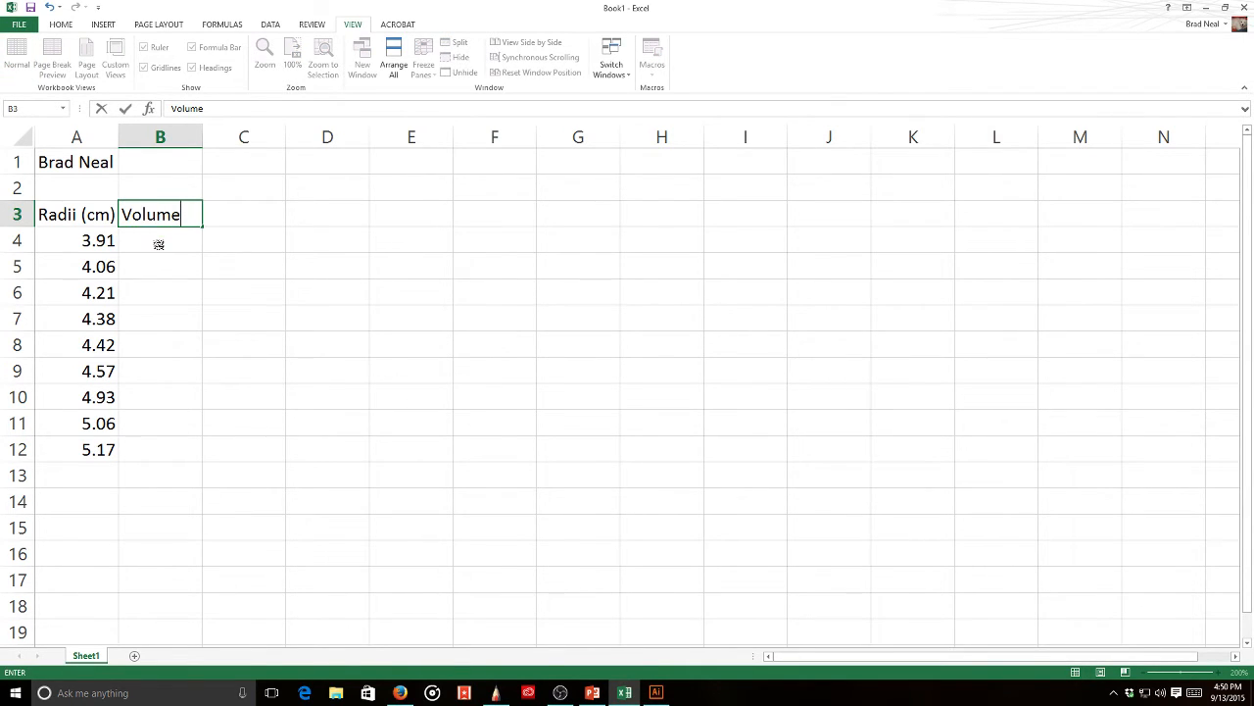
pyautogui.click(158, 244)
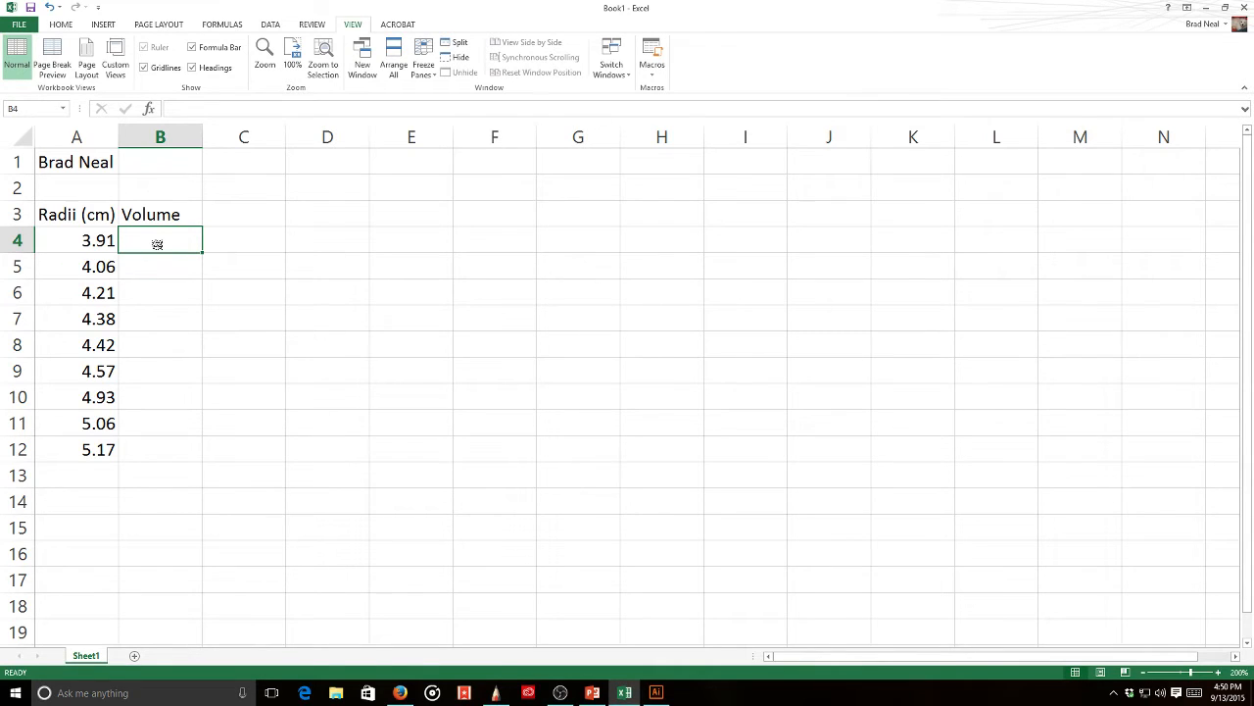
# - Enter =(4/3)*(3.14159) in B4, accepting Excel's suggested correction
pyautogui.write('=(')
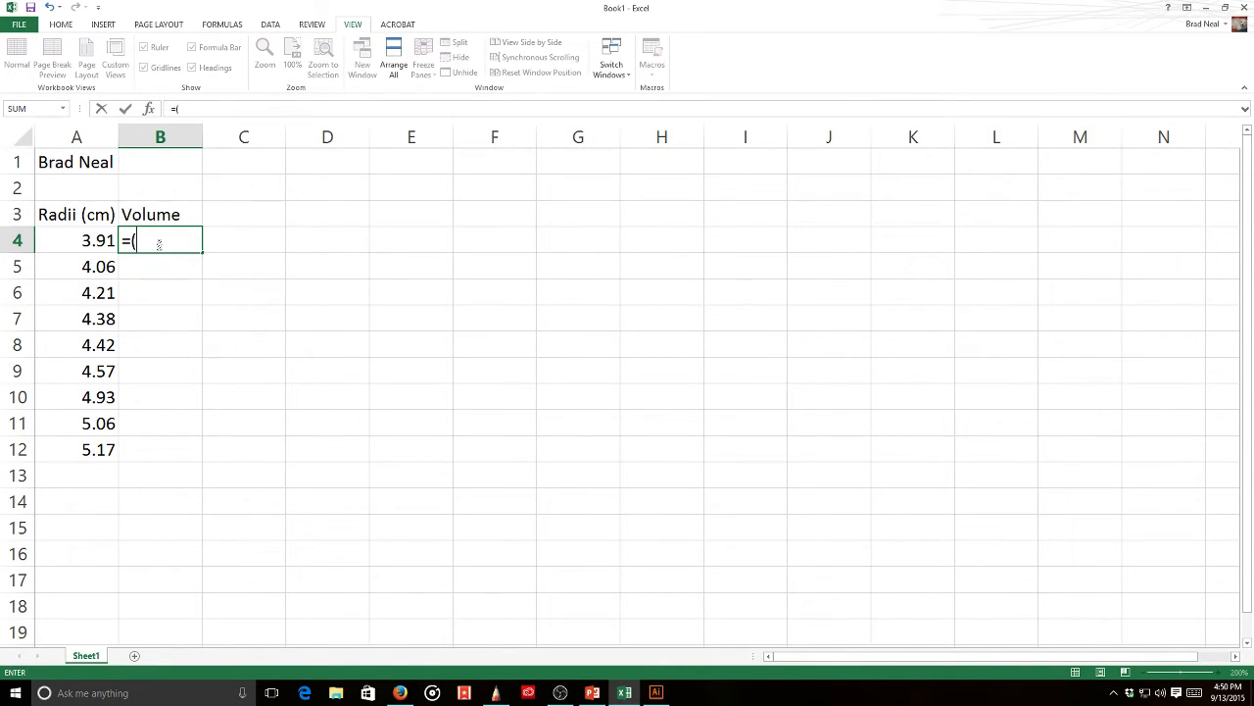
pyautogui.write('4/3)(3.14159')
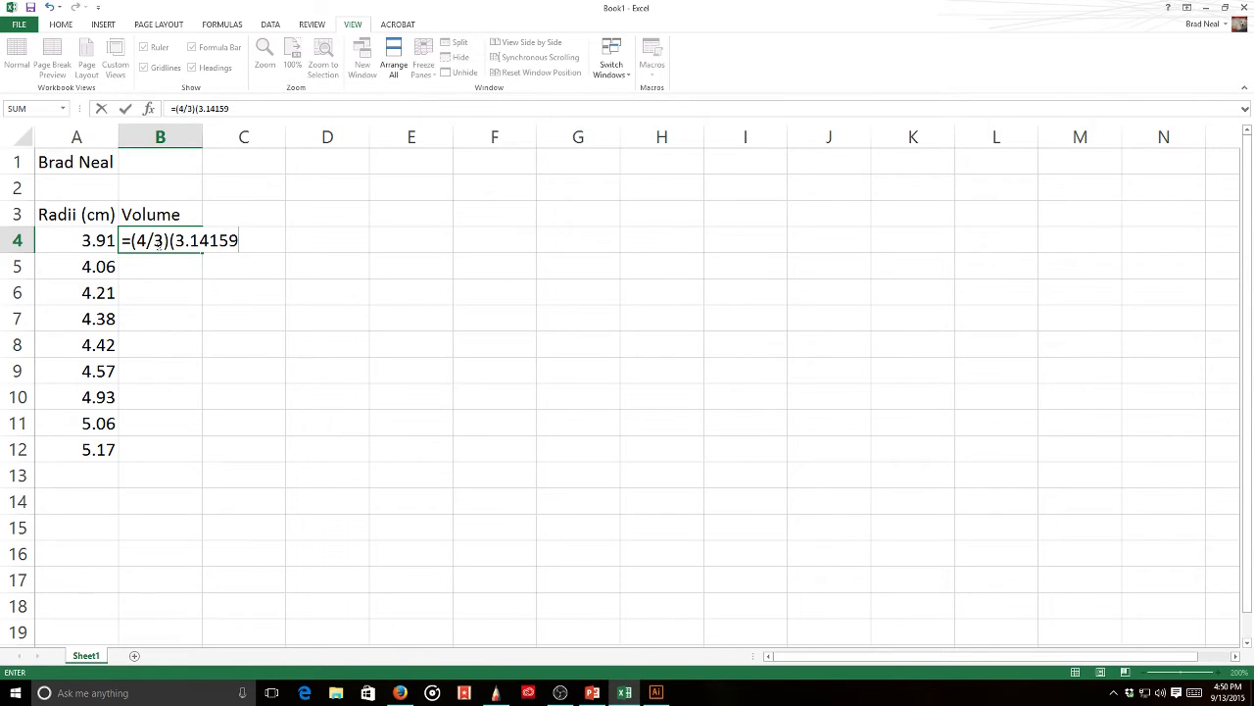
pyautogui.write(')')
pyautogui.press('Return')
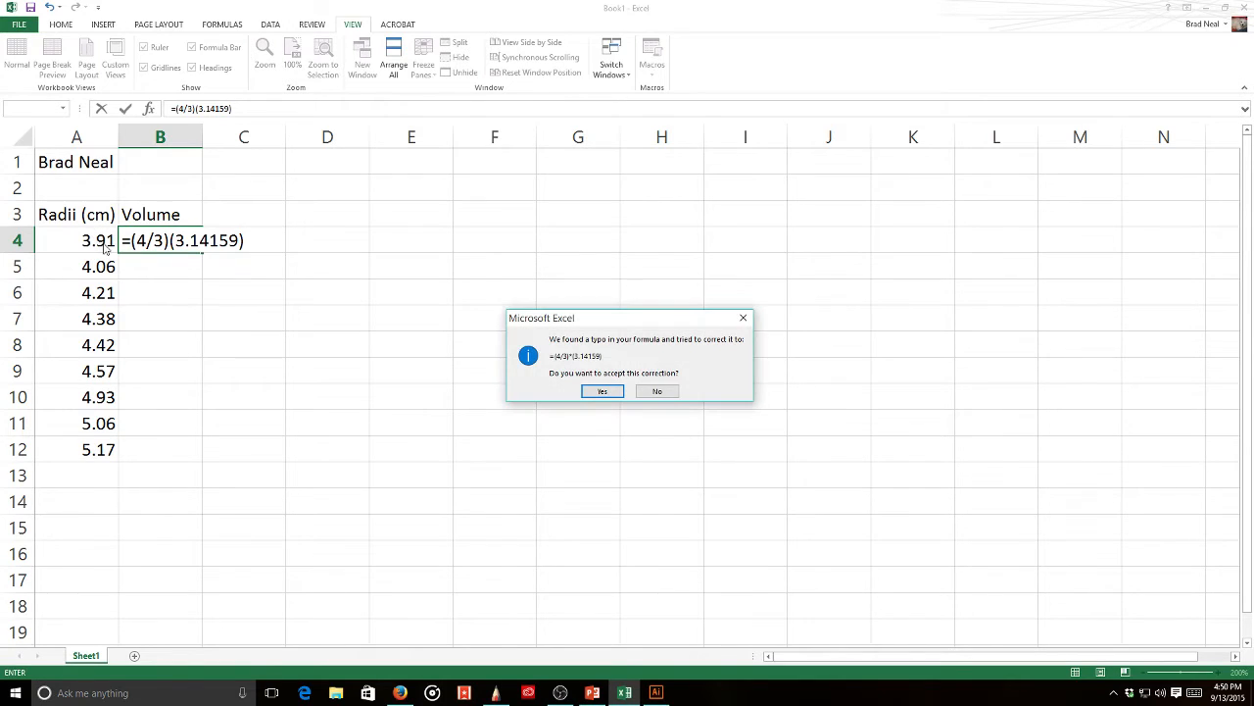
pyautogui.click(616, 393)
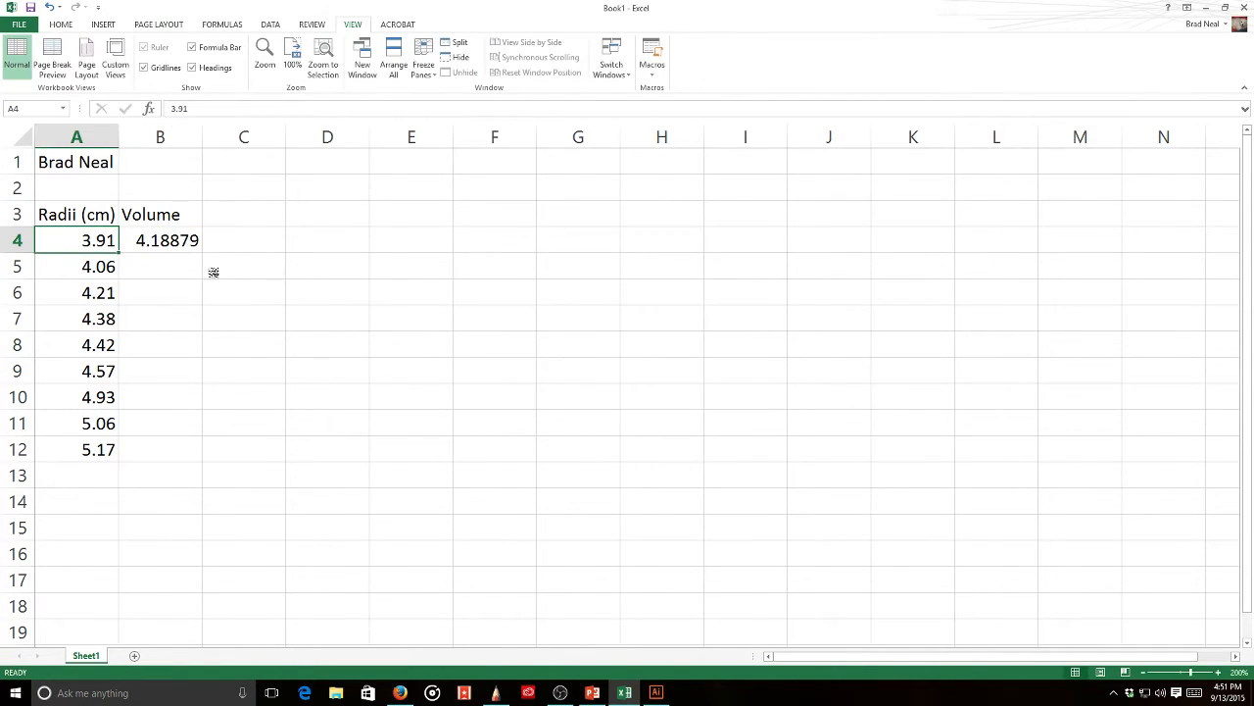
pyautogui.click(169, 243)
# - Extend the B4 formula with *A4^3 so it returns 250.391
pyautogui.click(233, 109)
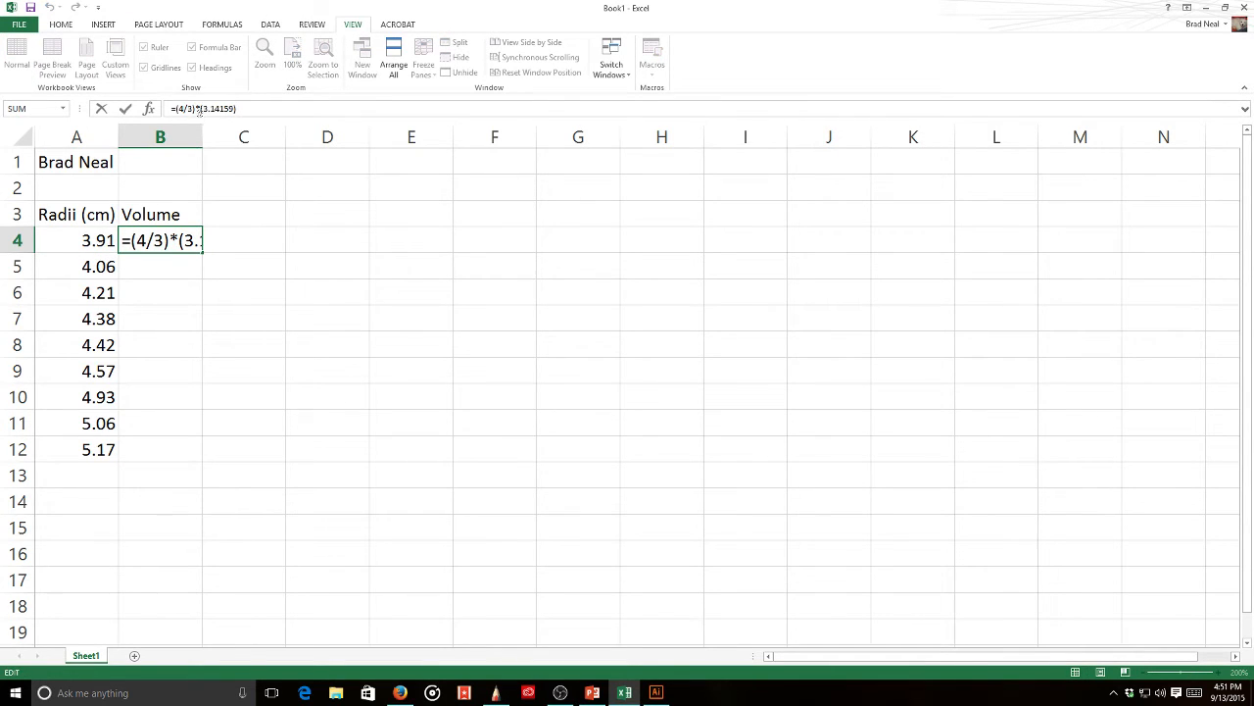
pyautogui.click(248, 108)
pyautogui.write('*')
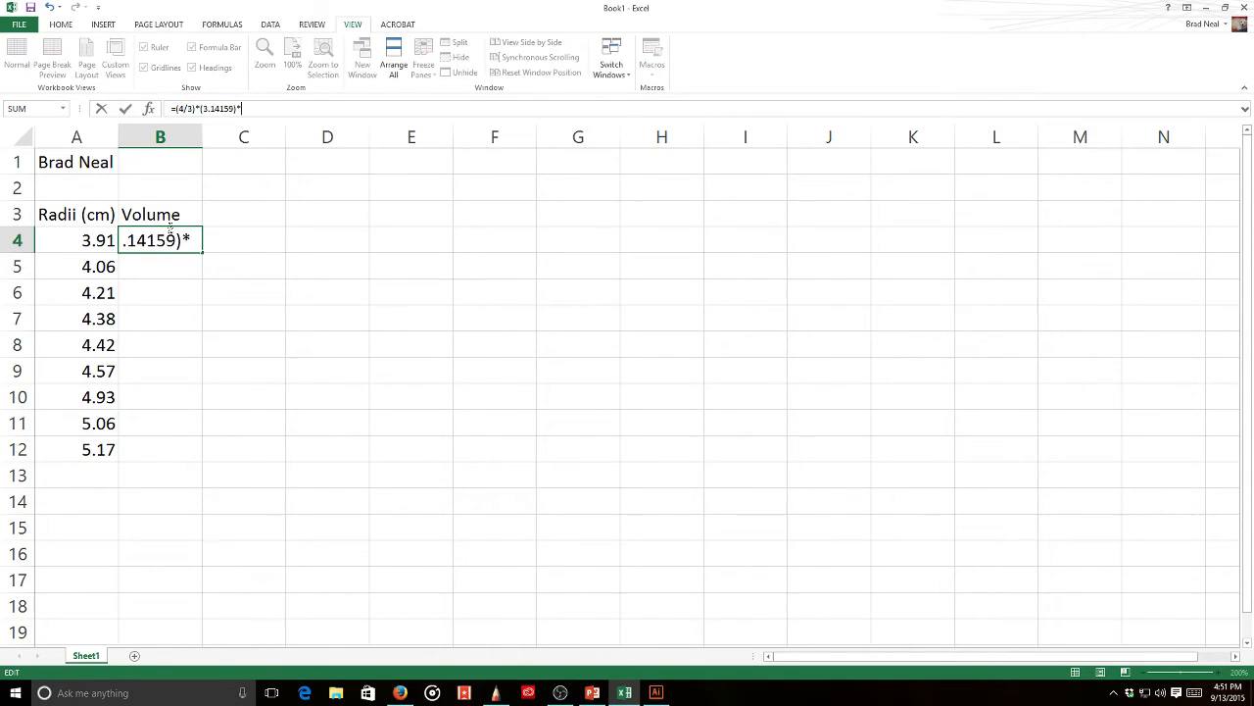
pyautogui.click(92, 239)
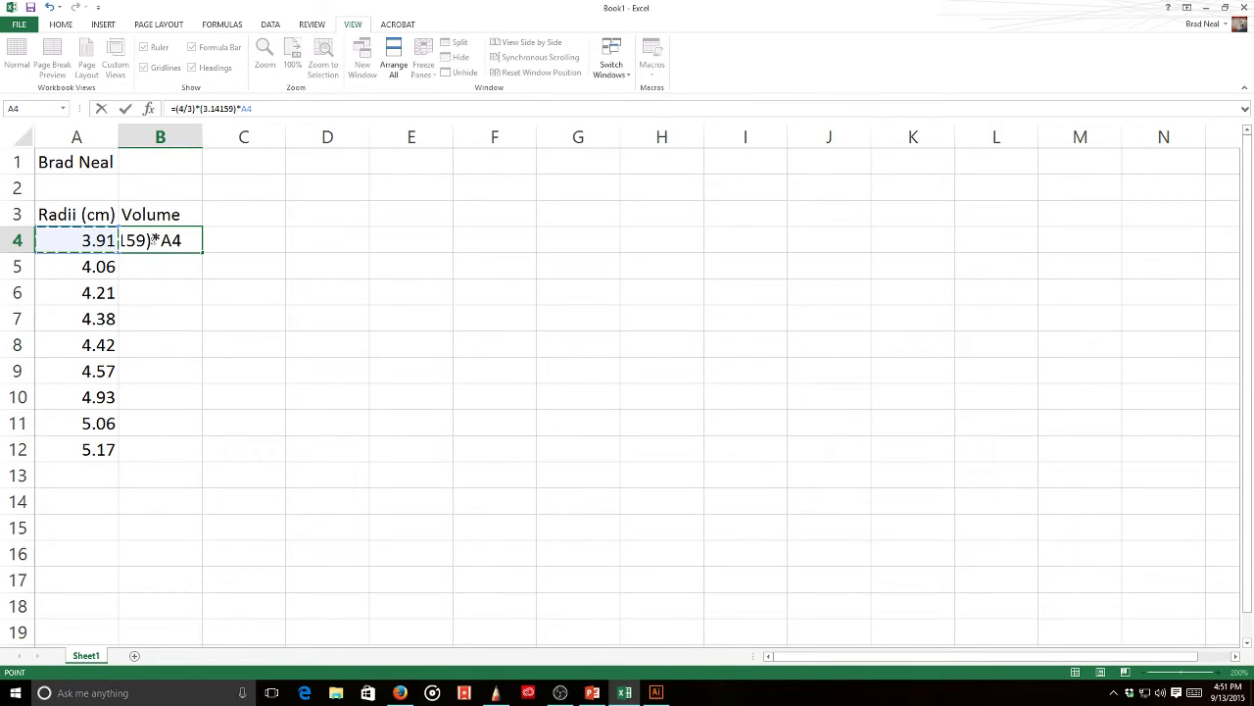
pyautogui.write('^3')
pyautogui.press('Return')
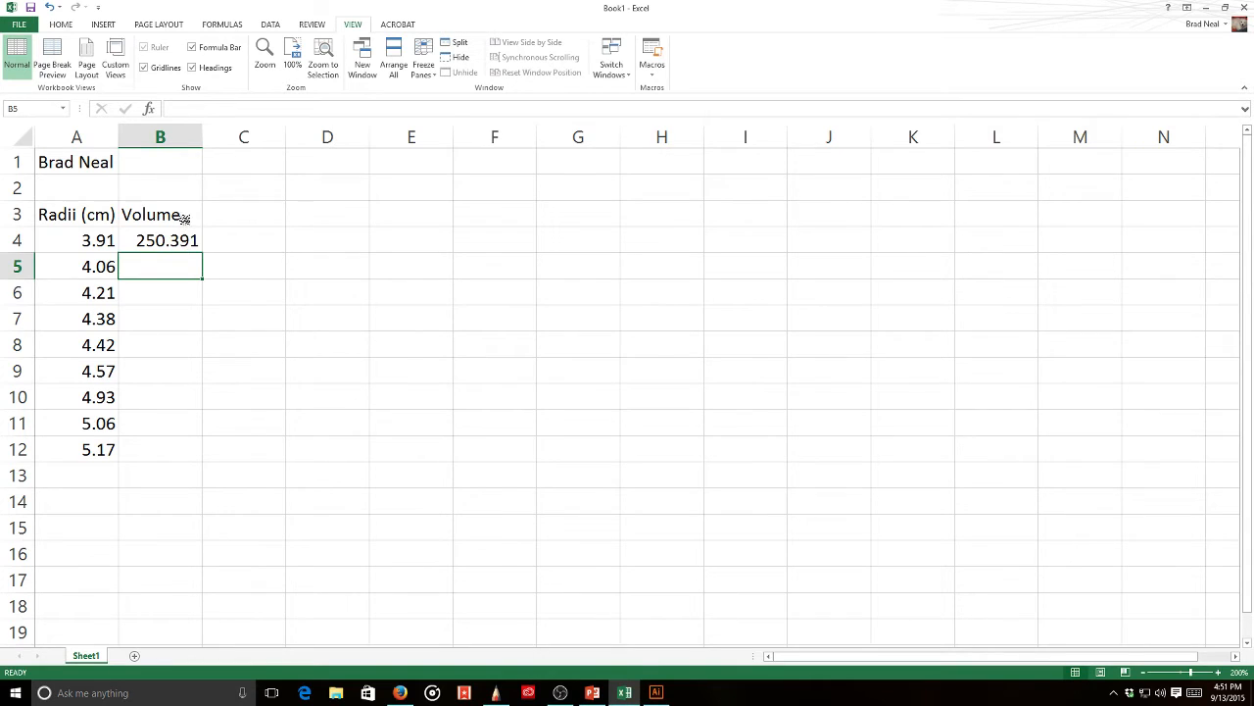
pyautogui.click(184, 221)
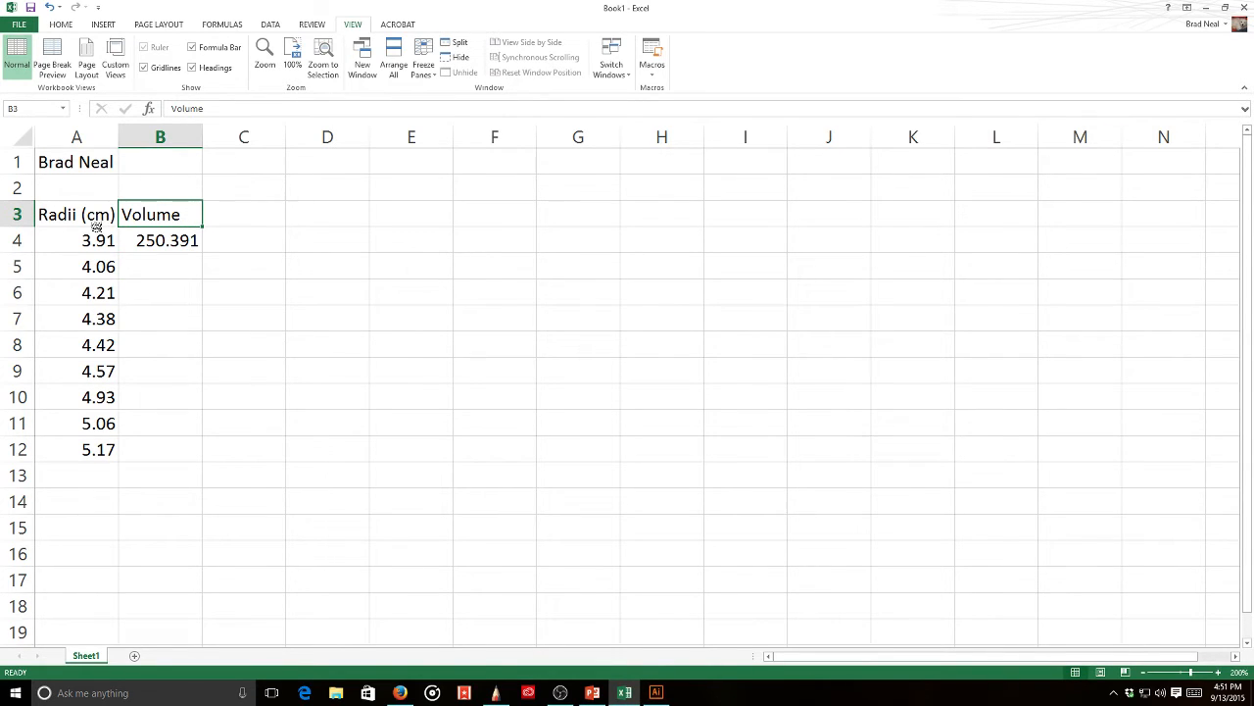
# - Rename B3 to 'Volume (cm3)', widen column A for 'Radii (cm)', and select A3:A12
pyautogui.click(225, 108)
pyautogui.write('(')
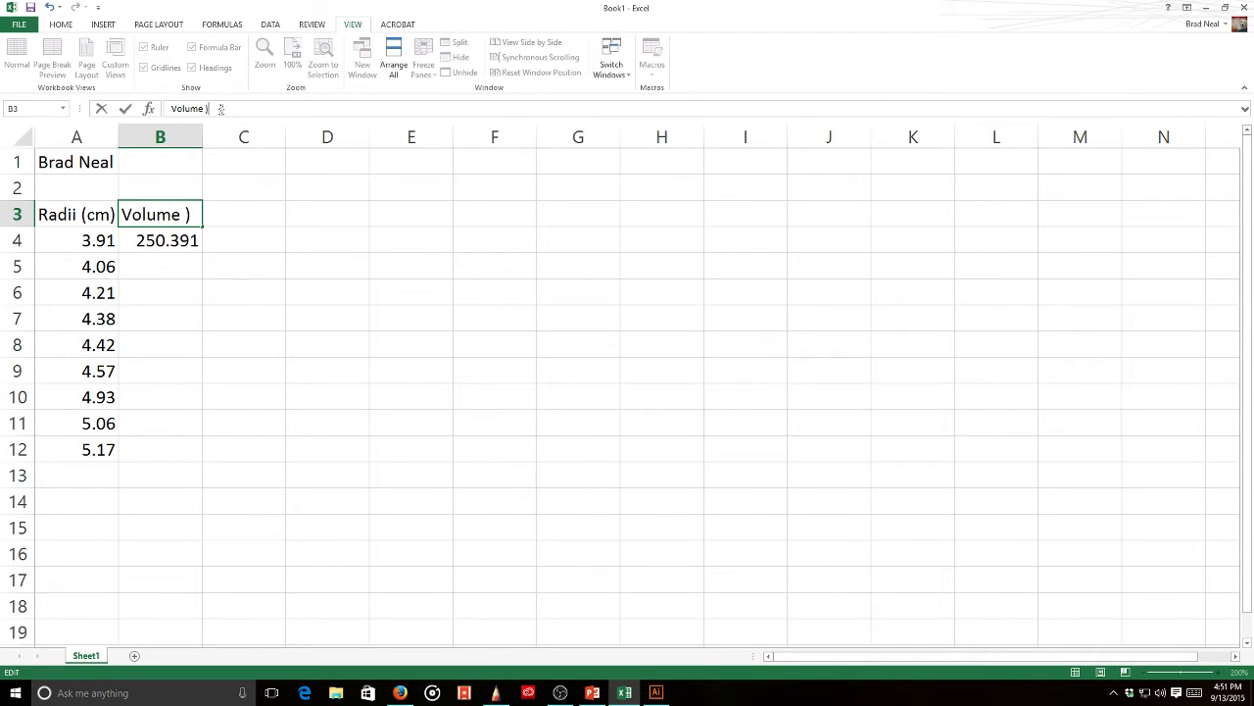
pyautogui.press('BackSpace')
pyautogui.press('BackSpace')
pyautogui.write('(cm')
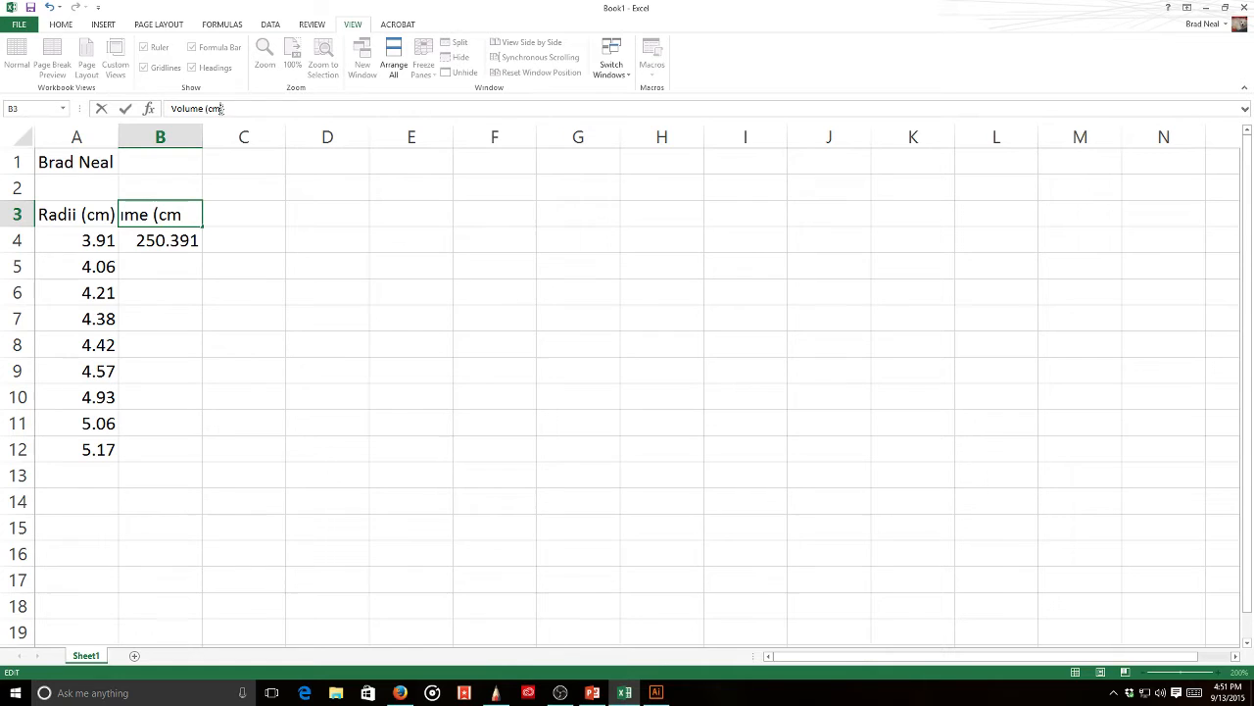
pyautogui.write('3)')
pyautogui.press('Return')
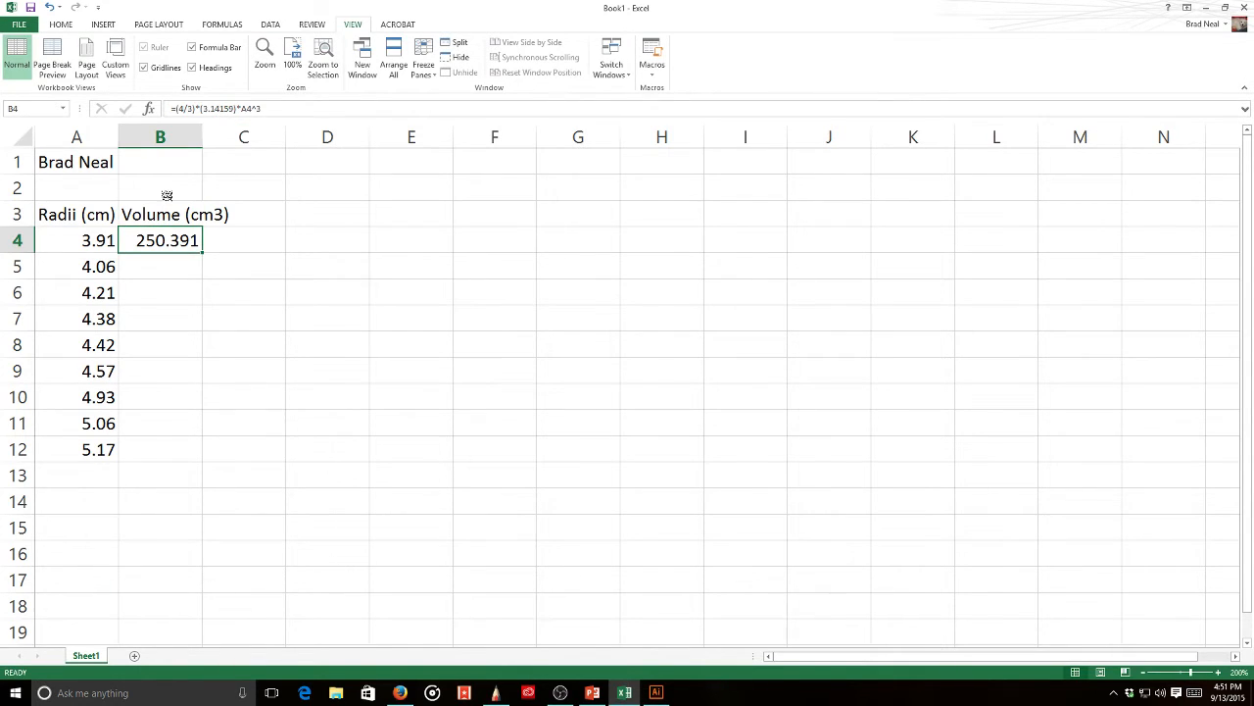
pyautogui.click(147, 213)
pyautogui.click(225, 109)
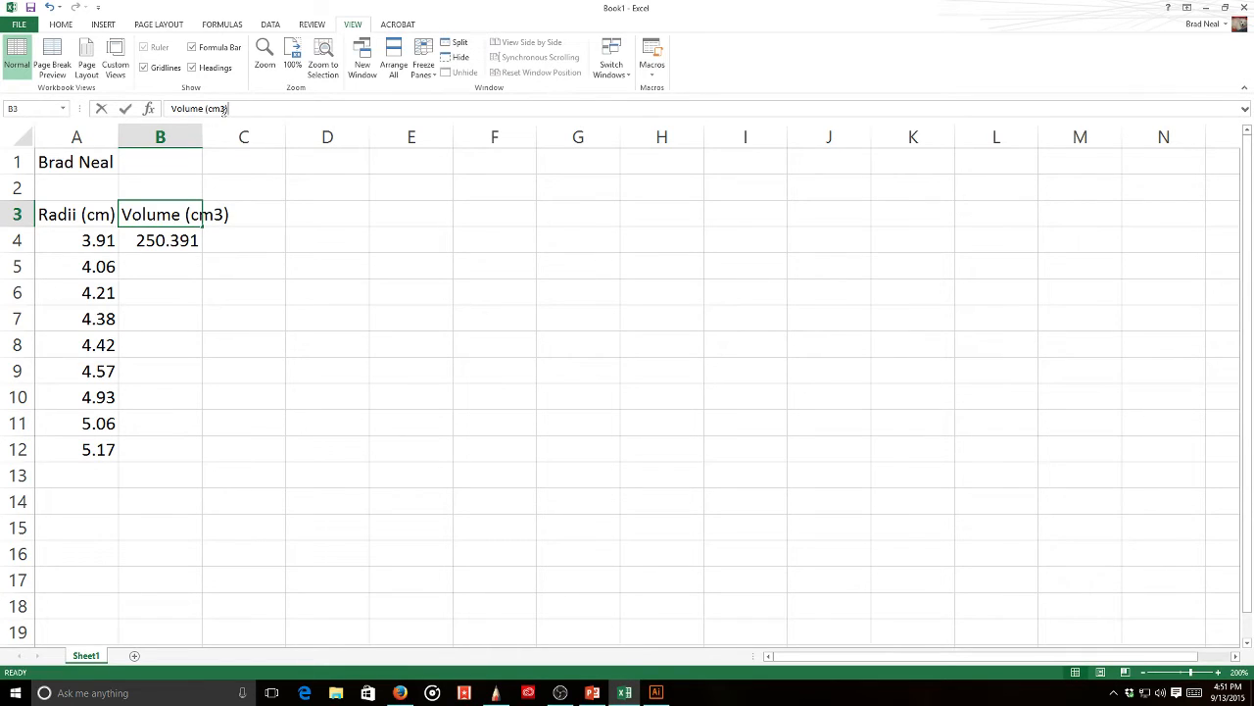
pyautogui.click(178, 258)
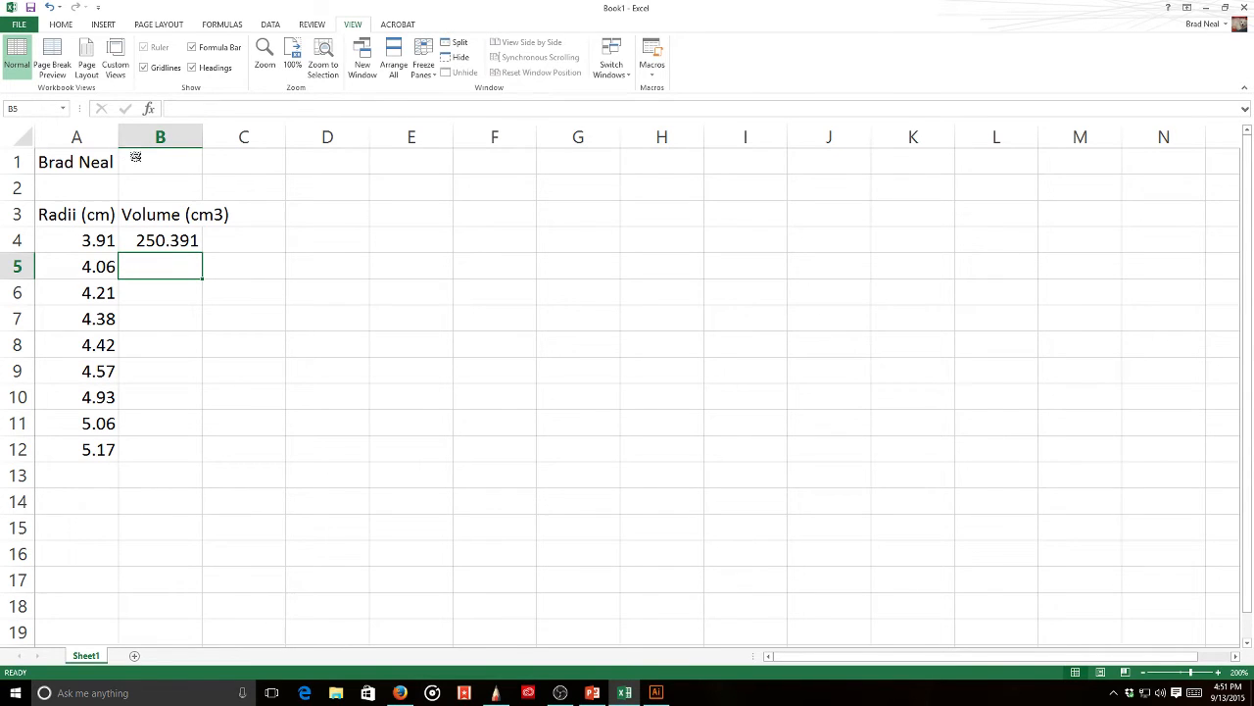
pyautogui.moveTo(119, 138); pyautogui.dragTo(143, 137)
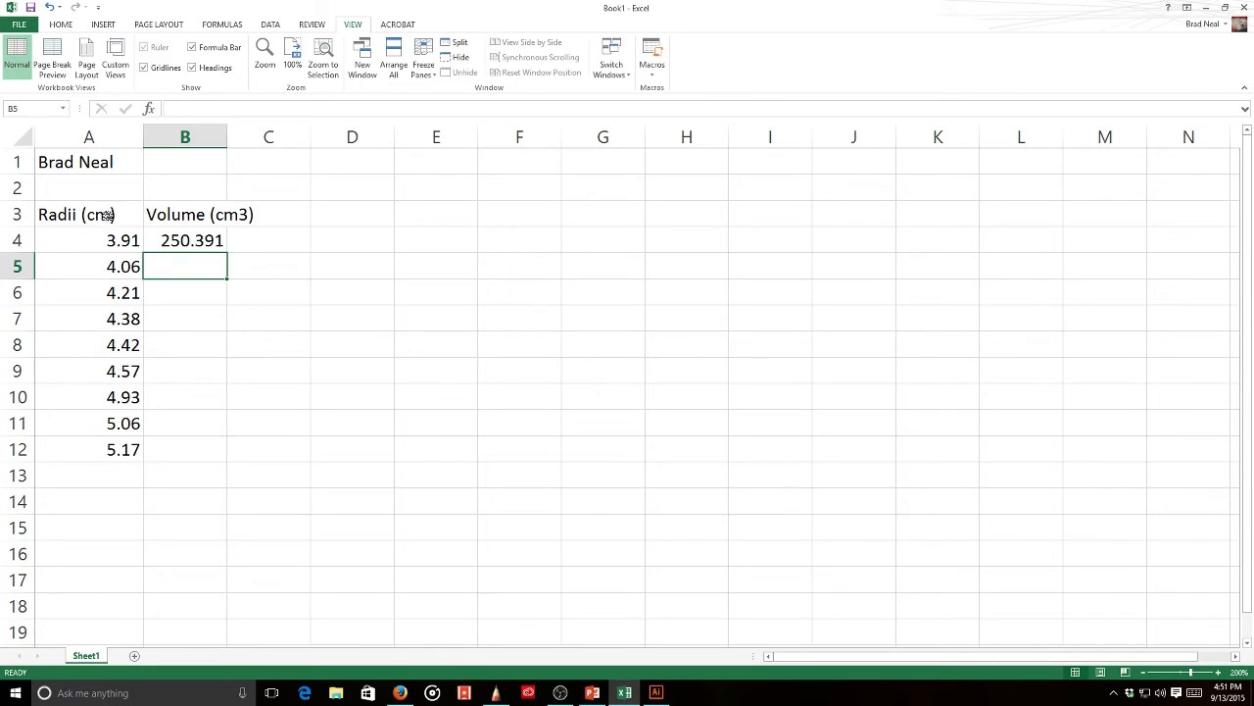
pyautogui.moveTo(108, 214); pyautogui.dragTo(96, 448)
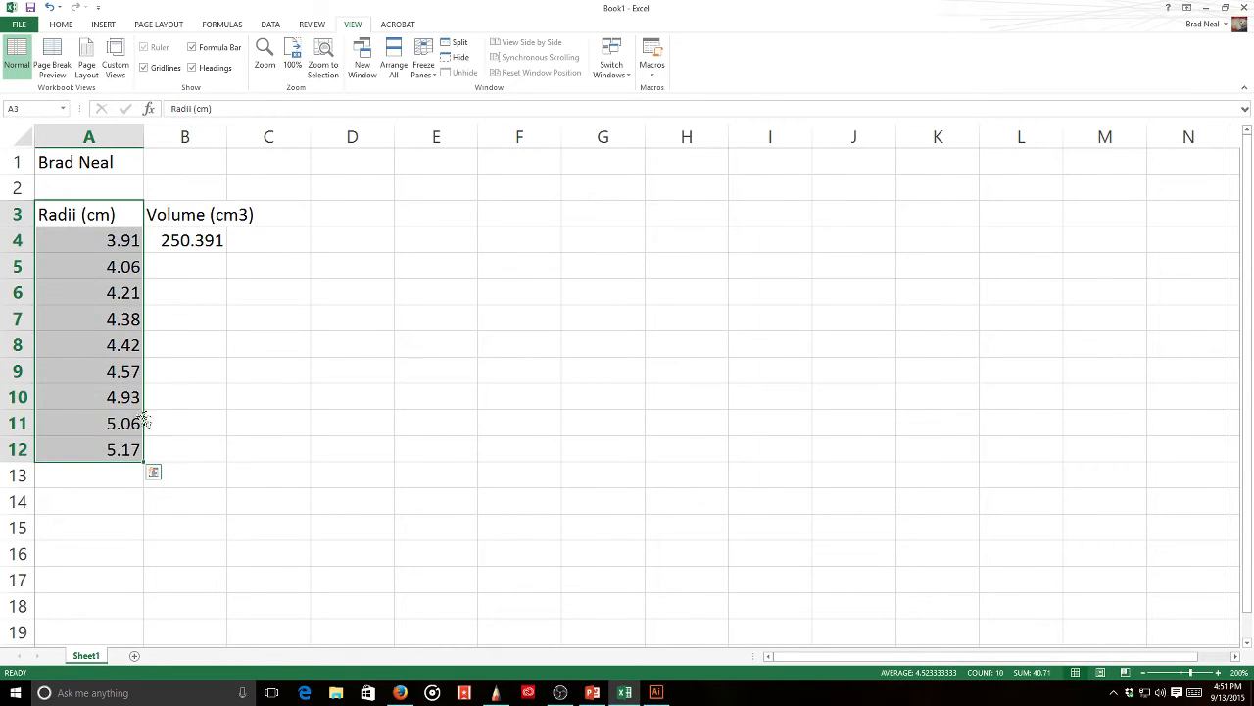
# - Centre columns A and B, auto-fit column B, and check B4 shows 250.3908847
pyautogui.click(60, 24)
pyautogui.click(263, 68)
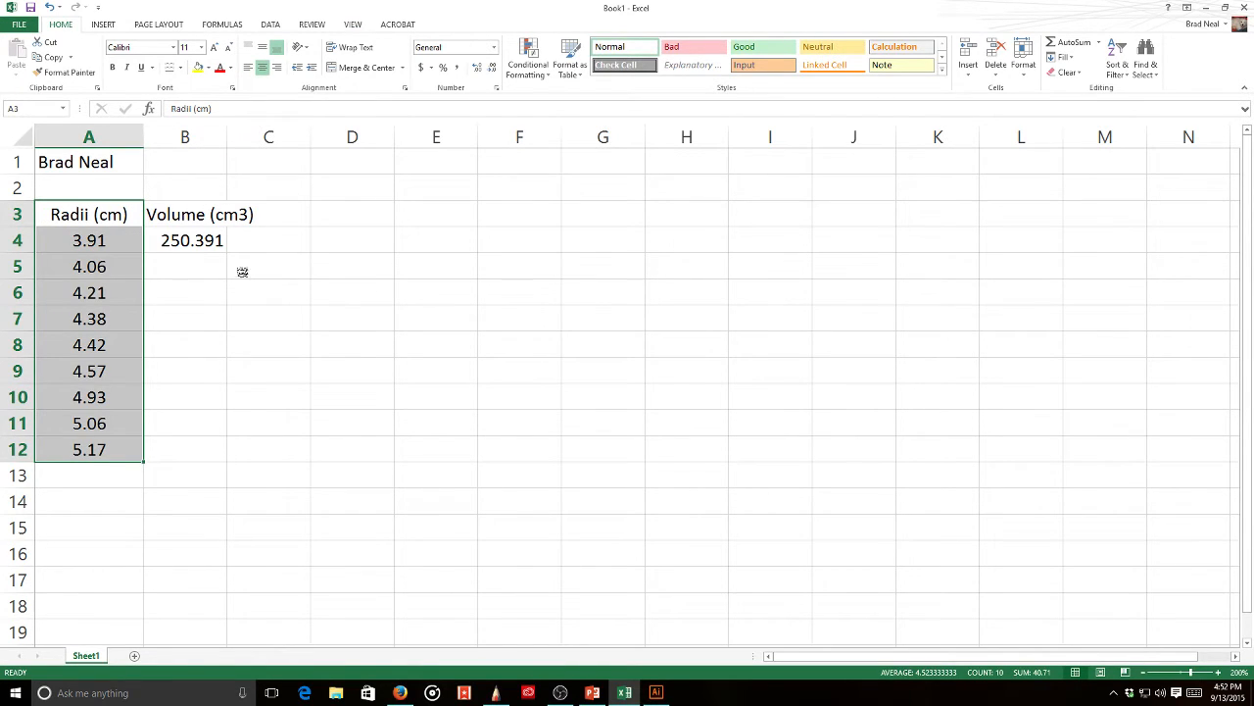
pyautogui.doubleClick(228, 136)
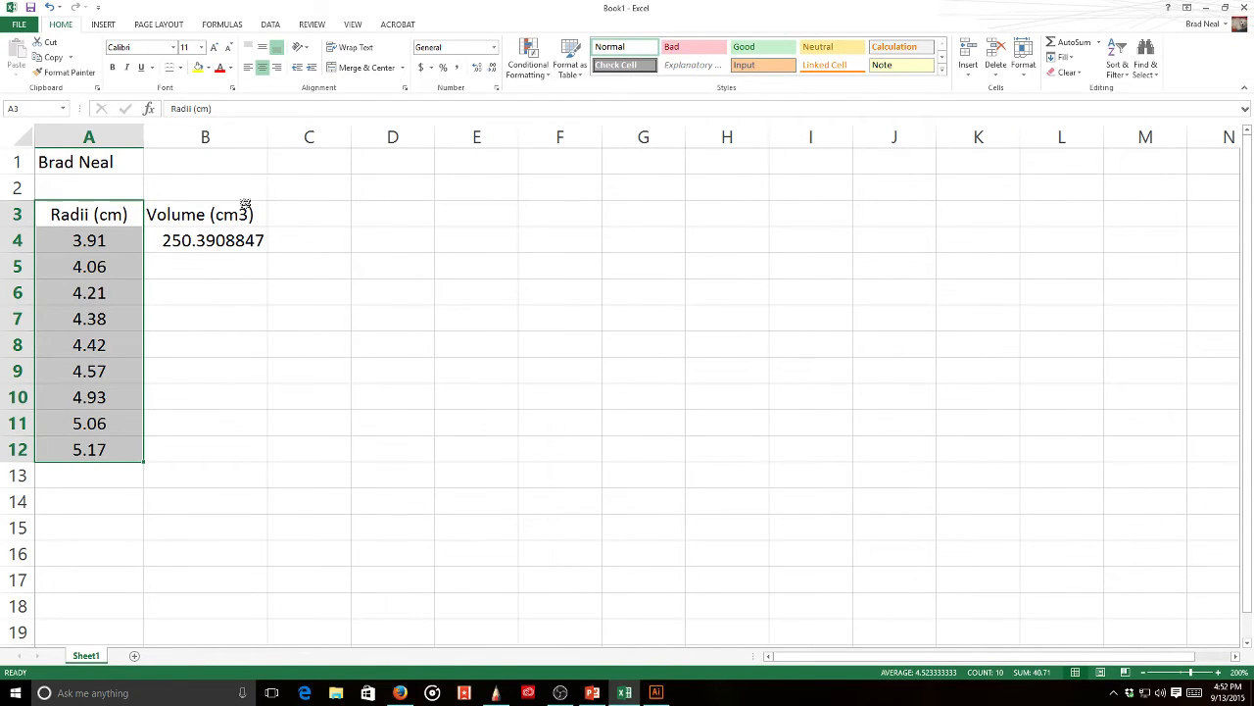
pyautogui.moveTo(226, 213); pyautogui.dragTo(223, 449)
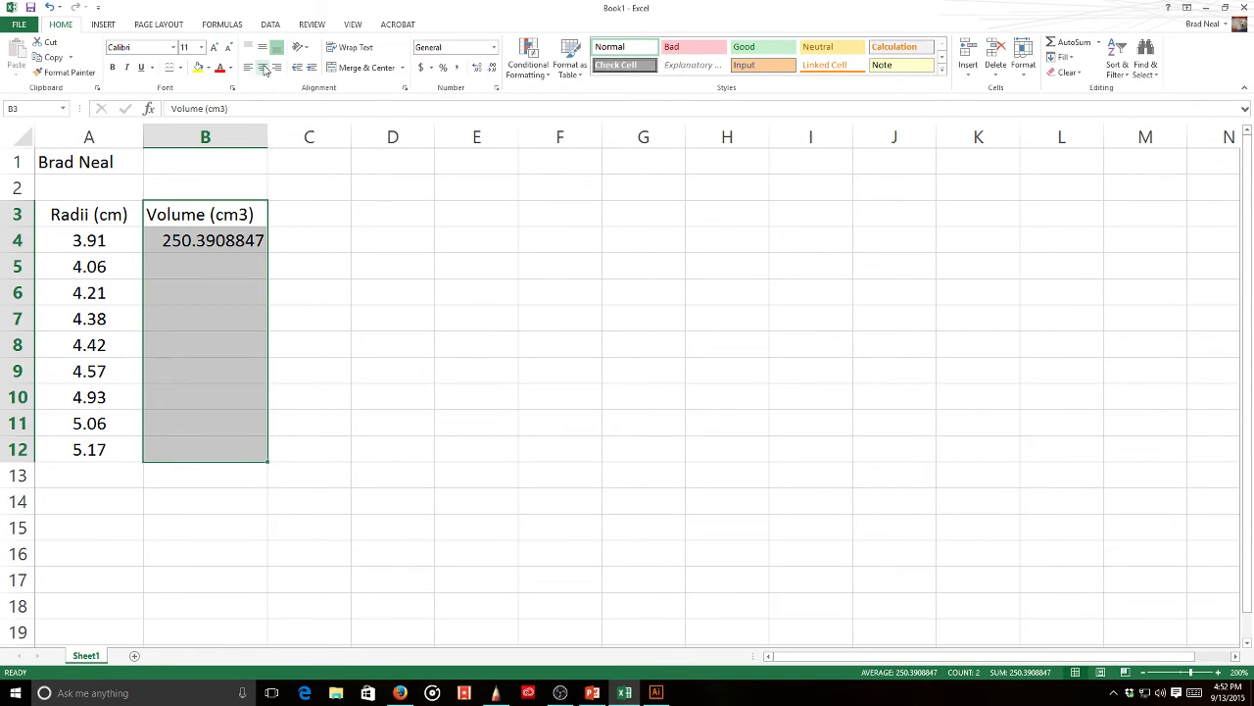
pyautogui.click(262, 66)
pyautogui.click(299, 247)
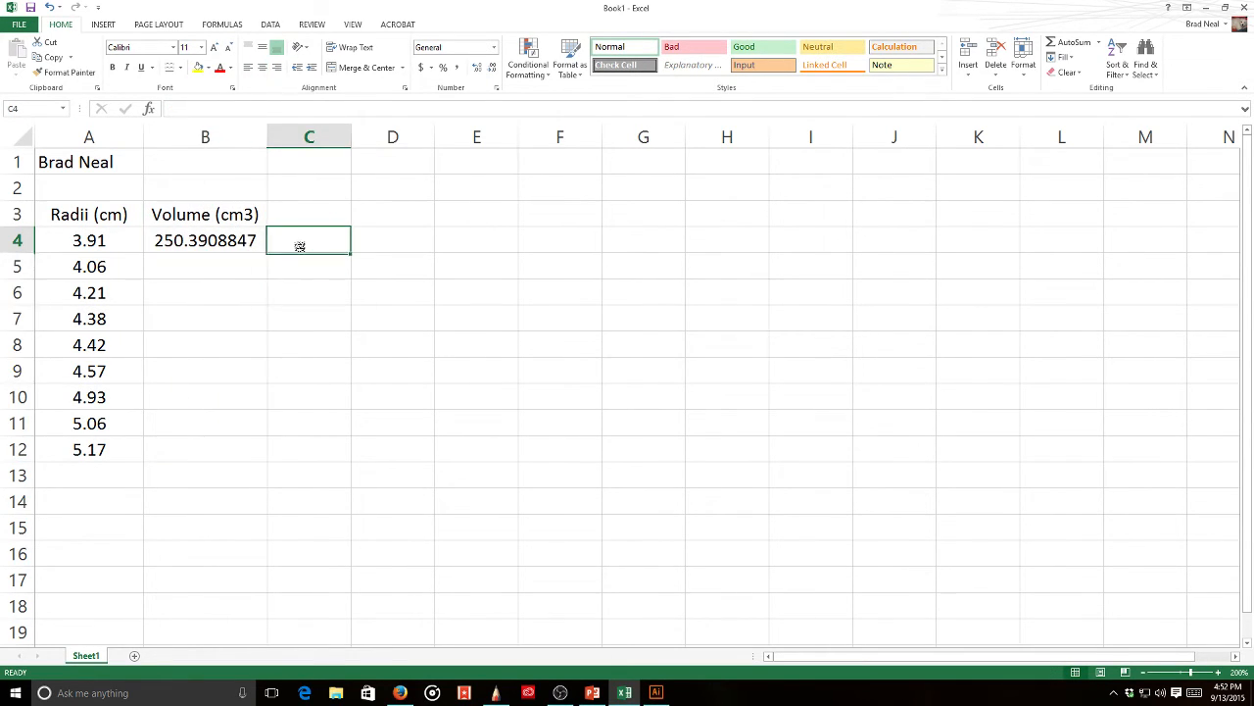
pyautogui.click(225, 220)
pyautogui.click(251, 239)
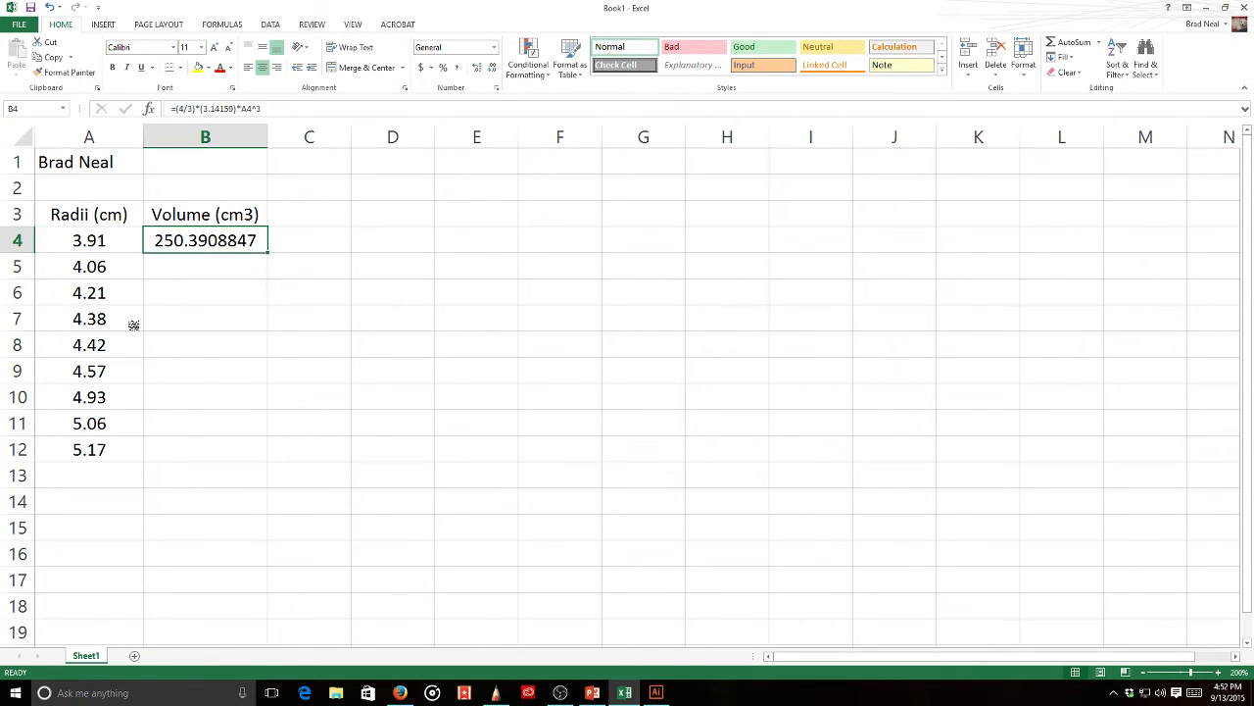
# - Fill the B4 volume formula down to row 12, then bring up the SketchBook notes
pyautogui.doubleClick(268, 253)
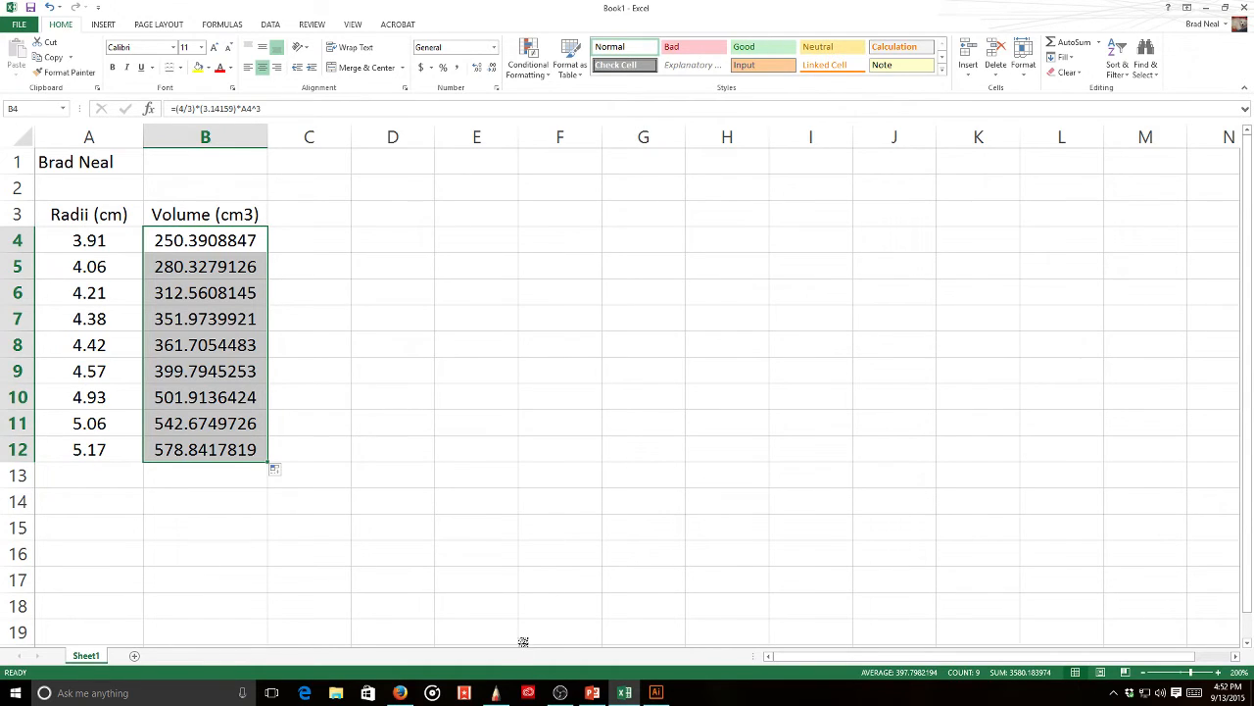
pyautogui.click(495, 692)
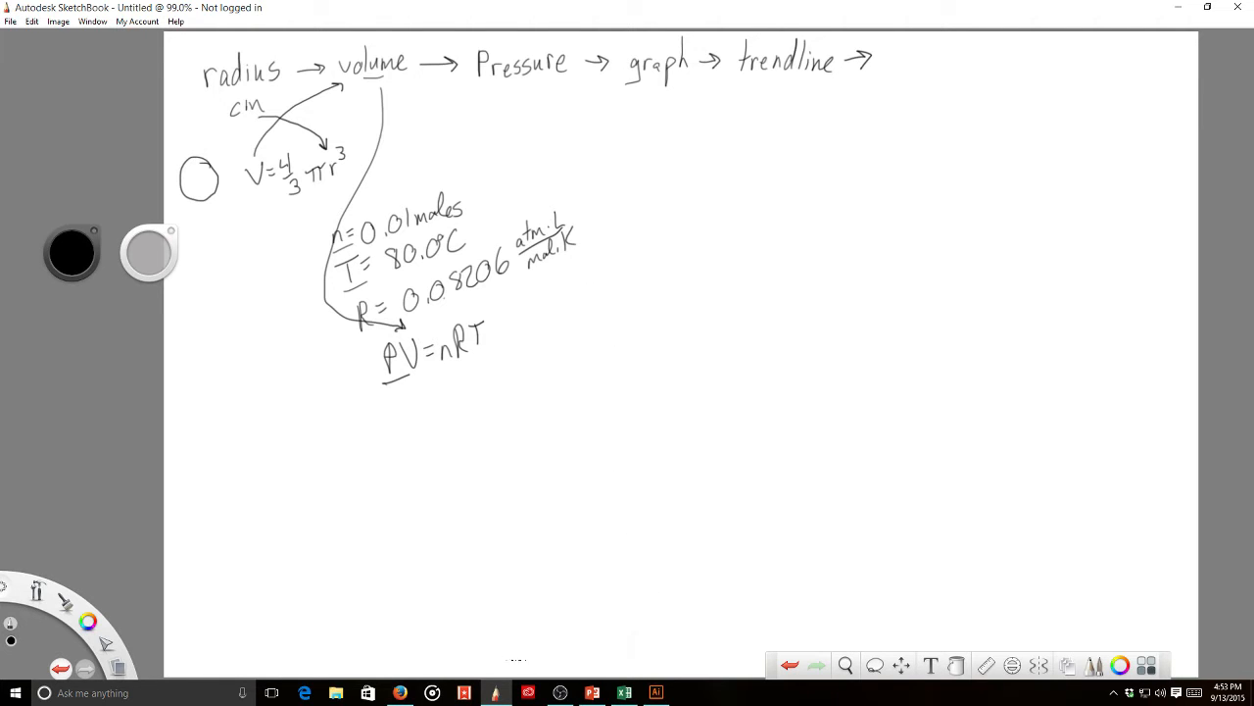
pyautogui.click(624, 692)
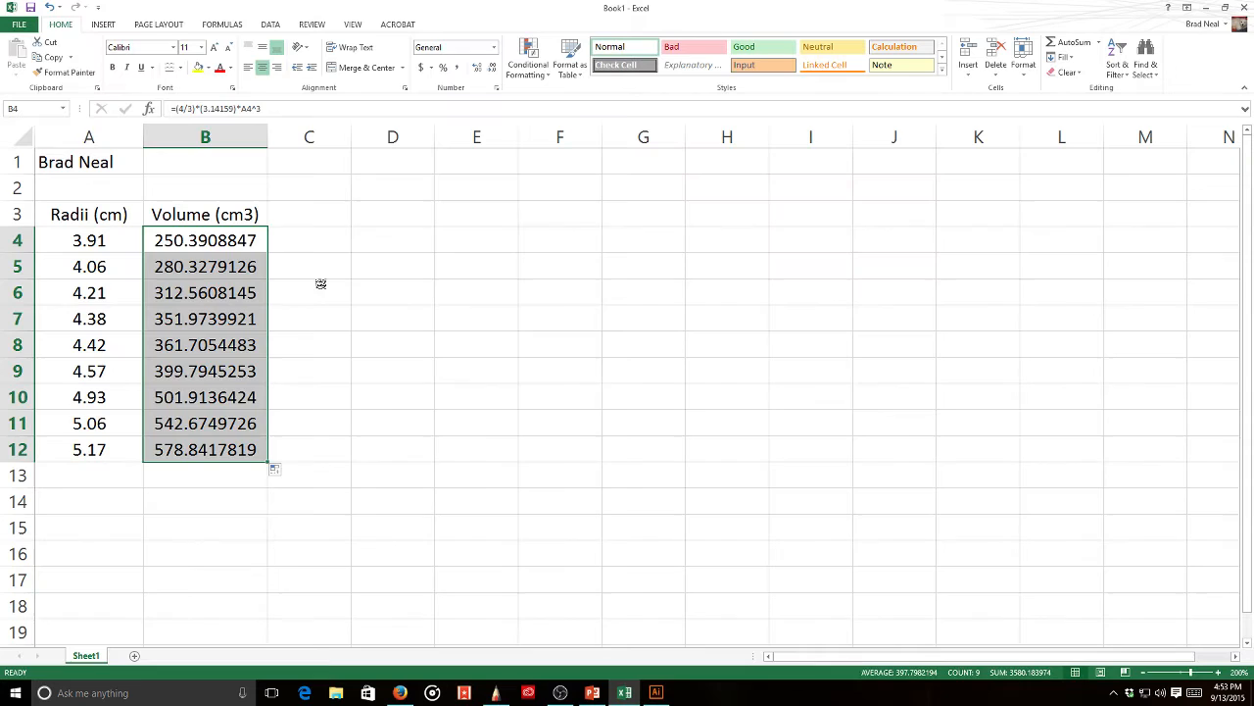
pyautogui.click(317, 214)
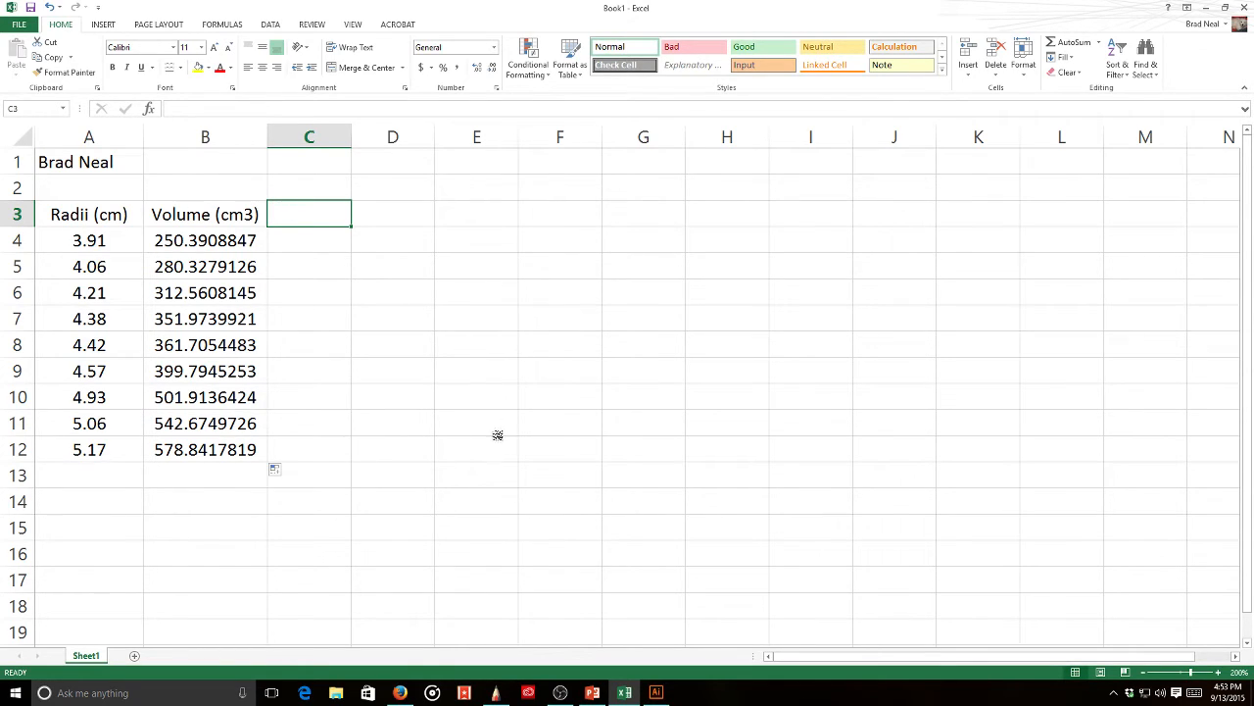
pyautogui.click(497, 693)
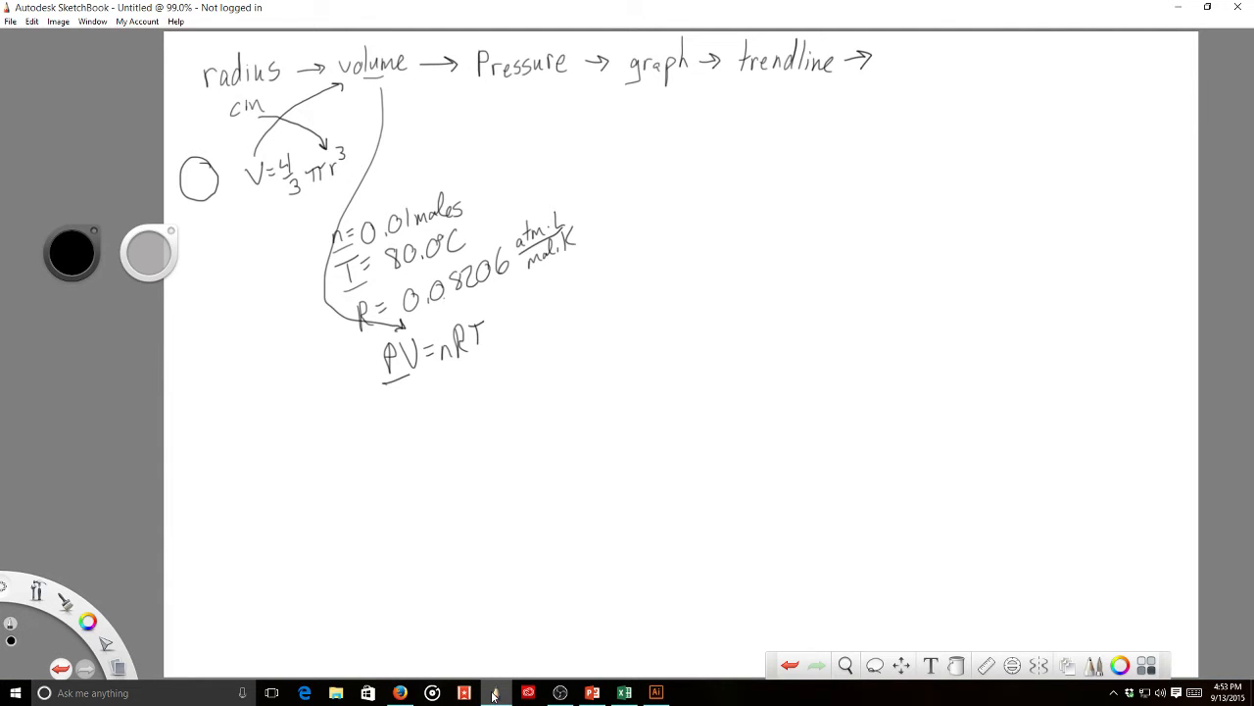
# - Write 1 cm³ = 1 mL and 1000 mL = 1 L, then begin the 250 cm³ example
pyautogui.moveTo(676, 253)
pyautogui.mouseDown()
pyautogui.moveTo(678, 283)
pyautogui.moveTo(726, 282)
pyautogui.moveTo(731, 256)
pyautogui.moveTo(824, 262)
pyautogui.mouseUp()
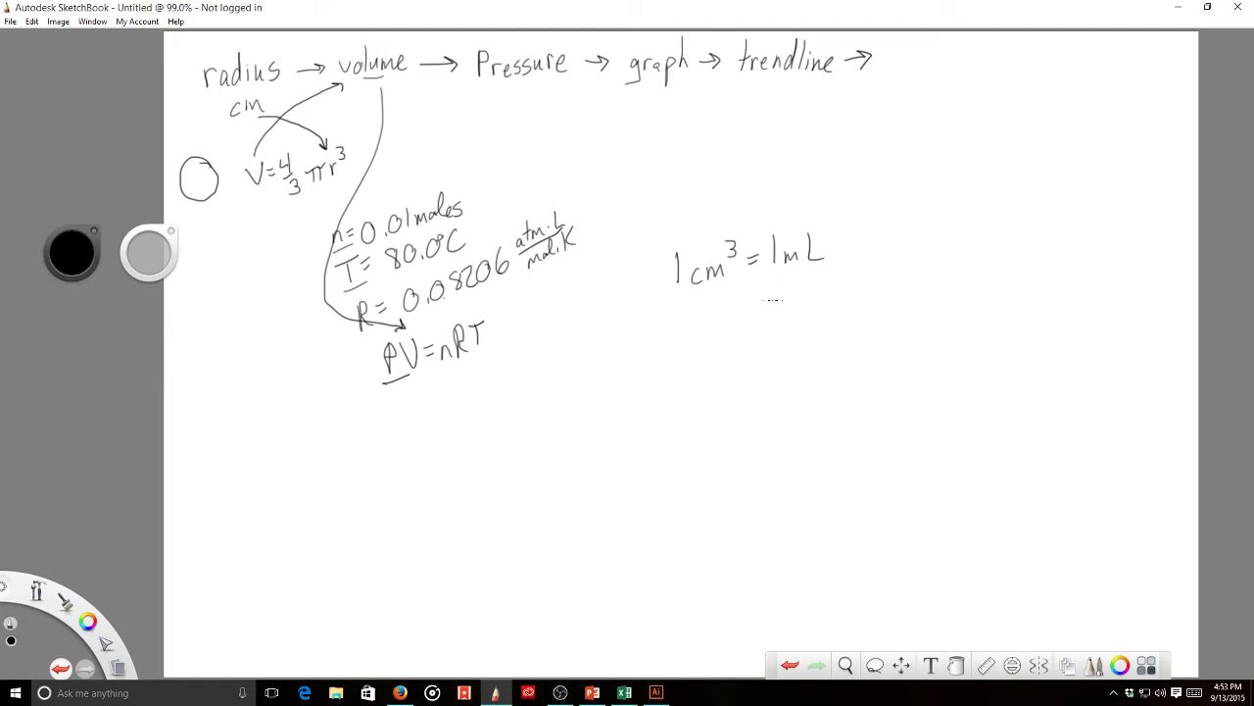
pyautogui.moveTo(712, 358)
pyautogui.mouseDown()
pyautogui.moveTo(709, 377)
pyautogui.moveTo(728, 360)
pyautogui.moveTo(880, 357)
pyautogui.mouseUp()
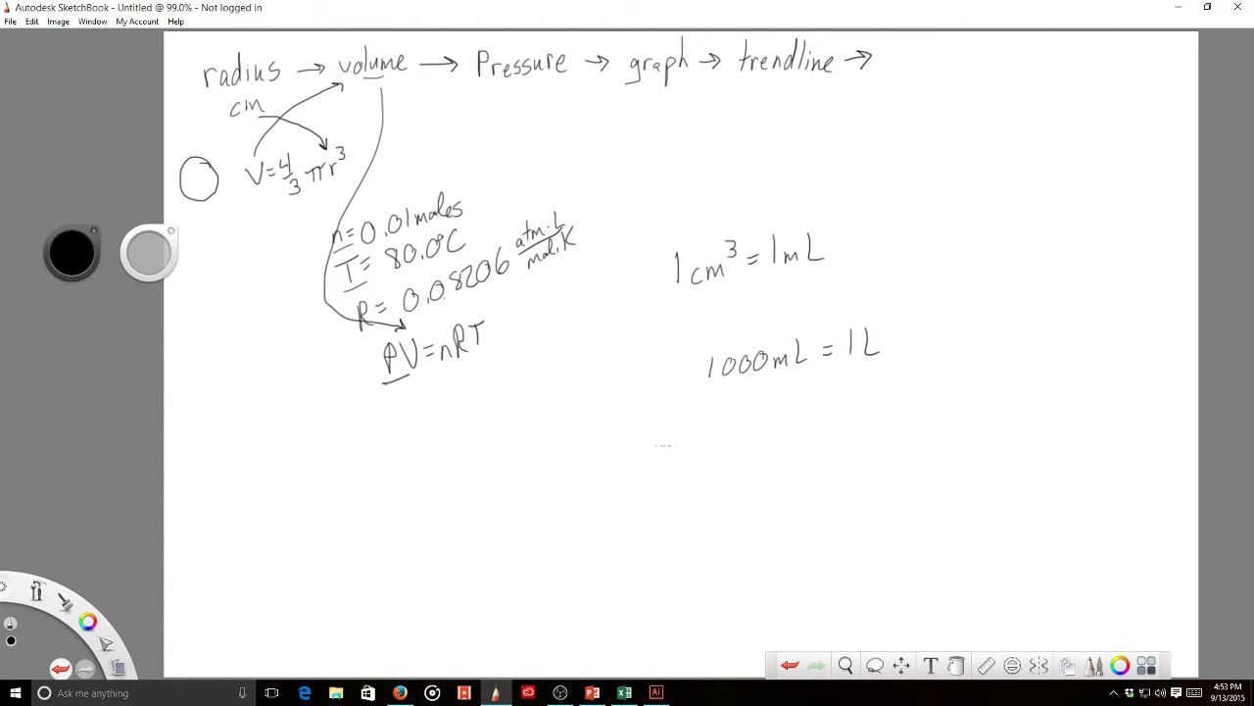
pyautogui.moveTo(667, 436)
pyautogui.mouseDown()
pyautogui.moveTo(668, 458)
pyautogui.moveTo(693, 455)
pyautogui.moveTo(706, 441)
pyautogui.moveTo(717, 449)
pyautogui.moveTo(727, 423)
pyautogui.mouseUp()
pyautogui.moveTo(678, 486)
pyautogui.mouseDown()
pyautogui.moveTo(698, 508)
pyautogui.moveTo(729, 483)
pyautogui.mouseUp()
pyautogui.moveTo(747, 500); pyautogui.dragTo(788, 494)
pyautogui.moveTo(781, 461)
pyautogui.mouseDown()
pyautogui.moveTo(793, 468)
pyautogui.moveTo(784, 480)
pyautogui.mouseUp()
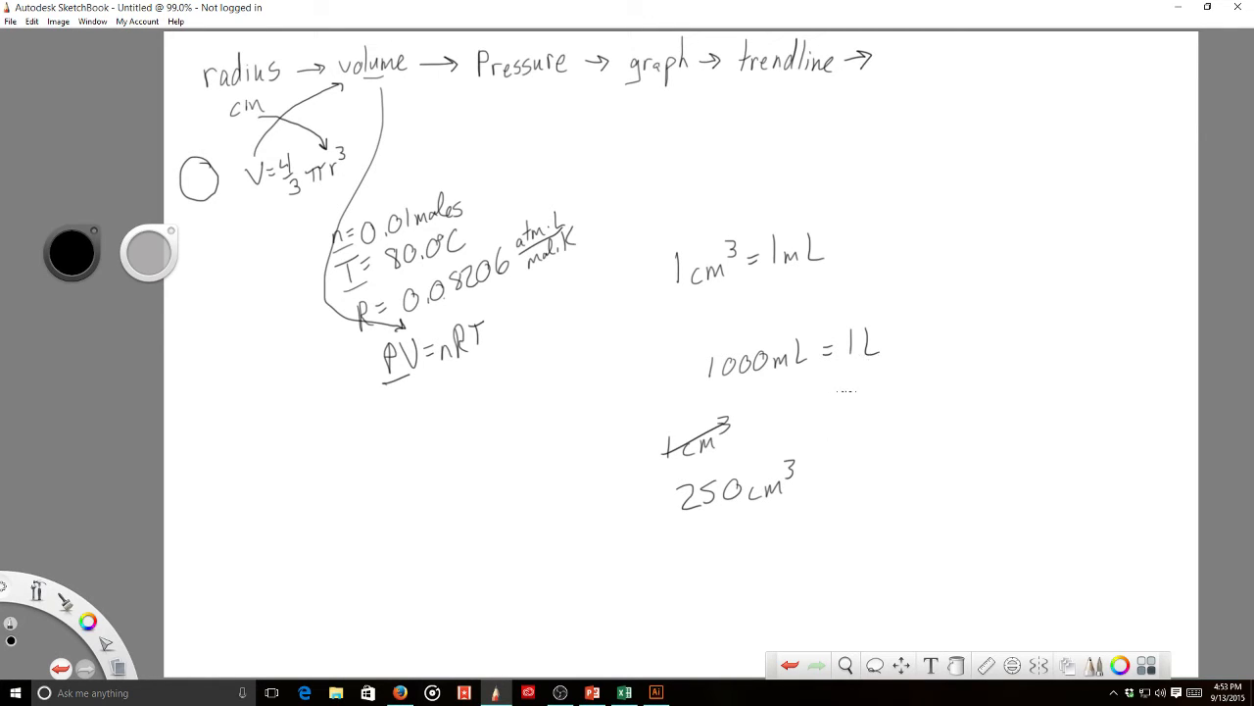
# - Multiply 250 cm³ by (1 mL/1 cm³)(1 L/1000 mL), striking out cancelled units, and add '='
pyautogui.moveTo(813, 455); pyautogui.dragTo(806, 534)
pyautogui.moveTo(830, 508)
pyautogui.mouseDown()
pyautogui.moveTo(829, 528)
pyautogui.moveTo(841, 525)
pyautogui.mouseUp()
pyautogui.moveTo(851, 525)
pyautogui.mouseDown()
pyautogui.moveTo(858, 514)
pyautogui.moveTo(869, 523)
pyautogui.moveTo(884, 488)
pyautogui.moveTo(830, 487)
pyautogui.moveTo(875, 480)
pyautogui.moveTo(888, 519)
pyautogui.mouseUp()
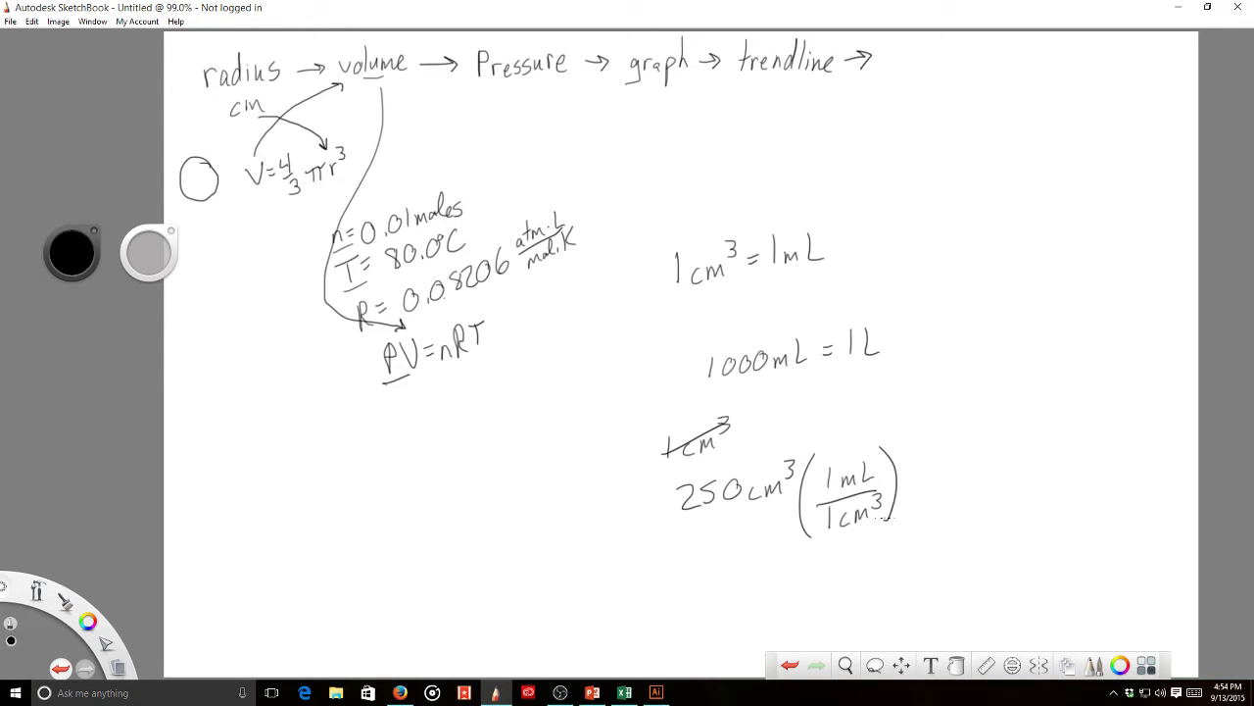
pyautogui.moveTo(913, 450)
pyautogui.mouseDown()
pyautogui.moveTo(916, 519)
pyautogui.moveTo(938, 496)
pyautogui.moveTo(1011, 502)
pyautogui.mouseUp()
pyautogui.moveTo(925, 486)
pyautogui.mouseDown()
pyautogui.moveTo(1018, 469)
pyautogui.moveTo(952, 466)
pyautogui.moveTo(987, 466)
pyautogui.mouseUp()
pyautogui.moveTo(1026, 419)
pyautogui.mouseDown()
pyautogui.moveTo(1016, 490)
pyautogui.moveTo(979, 509)
pyautogui.mouseUp()
pyautogui.moveTo(847, 492)
pyautogui.mouseDown()
pyautogui.moveTo(874, 459)
pyautogui.moveTo(855, 525)
pyautogui.mouseUp()
pyautogui.moveTo(799, 458); pyautogui.dragTo(762, 504)
pyautogui.moveTo(1045, 455); pyautogui.dragTo(1081, 438)
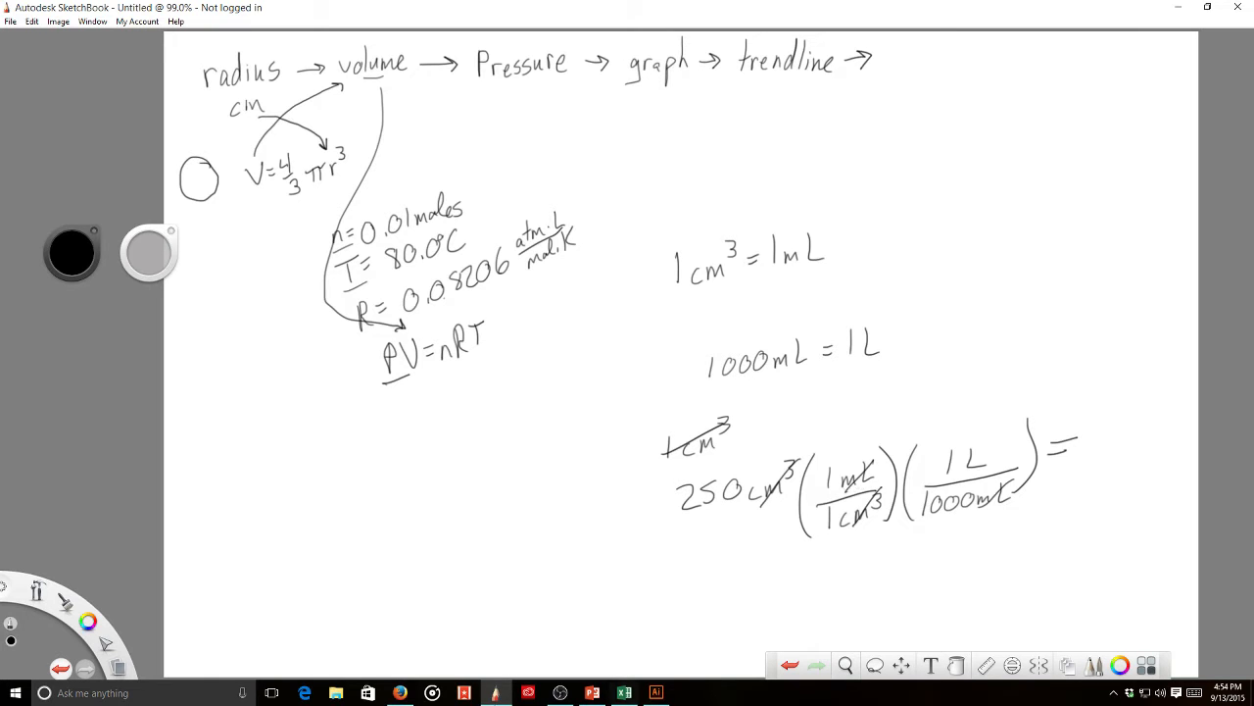
# - Put the heading Volume (L) in C3 and the formula =B4/1000 in C4
pyautogui.click(625, 692)
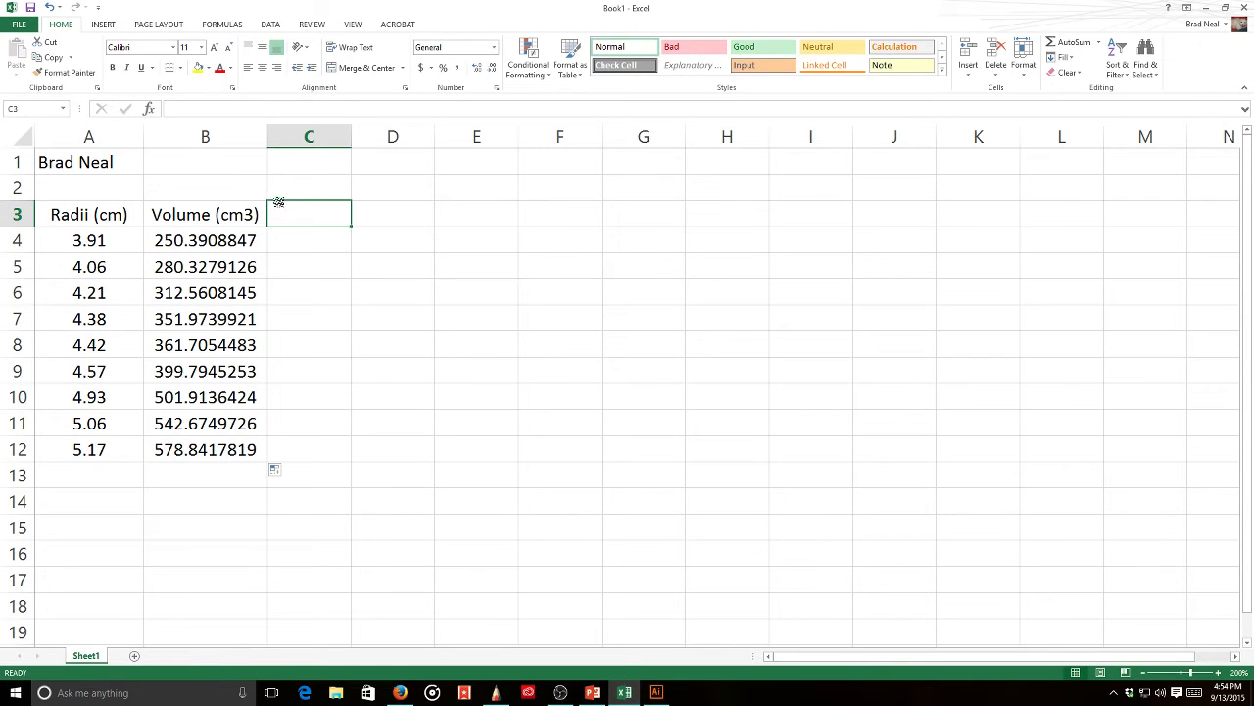
pyautogui.write('Volume')
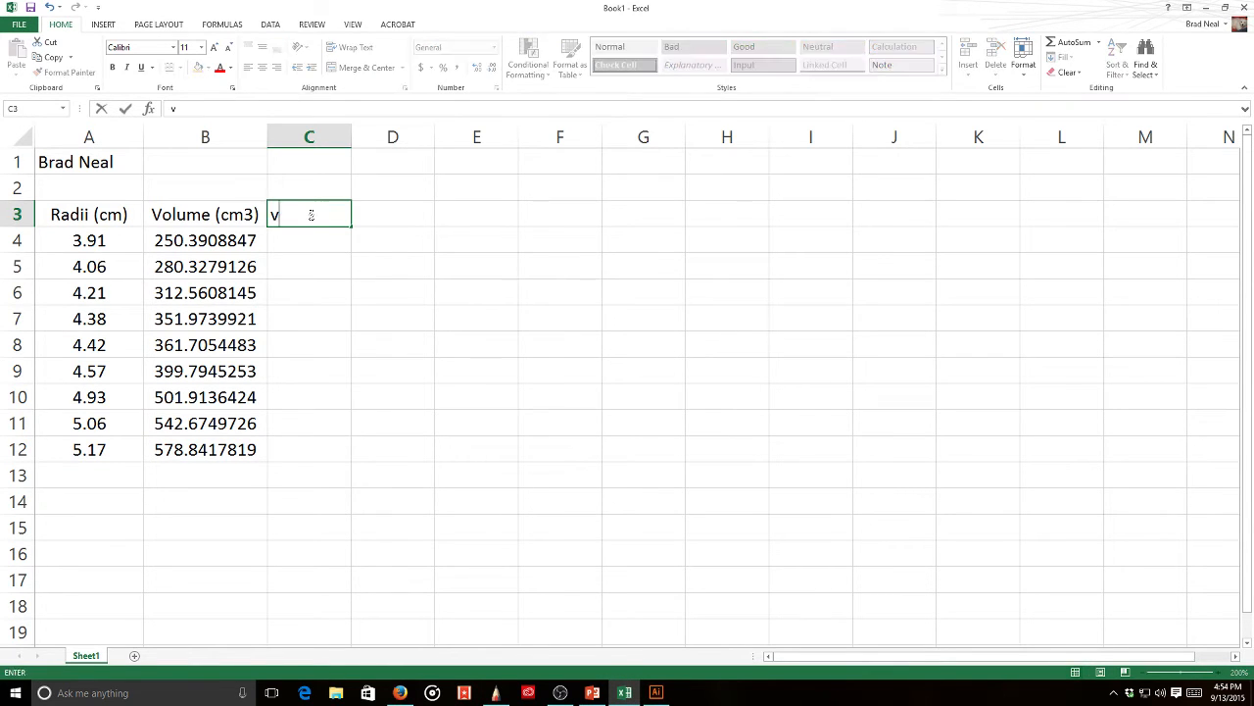
pyautogui.write(' (L)')
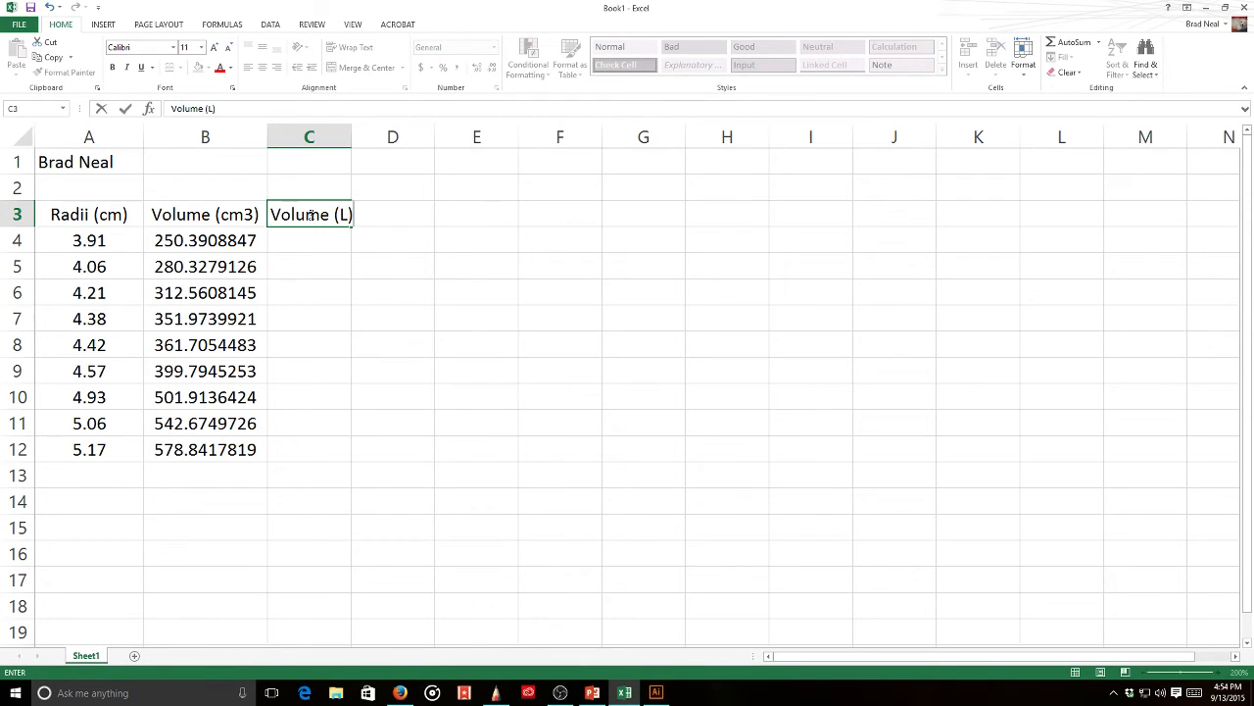
pyautogui.press('Return')
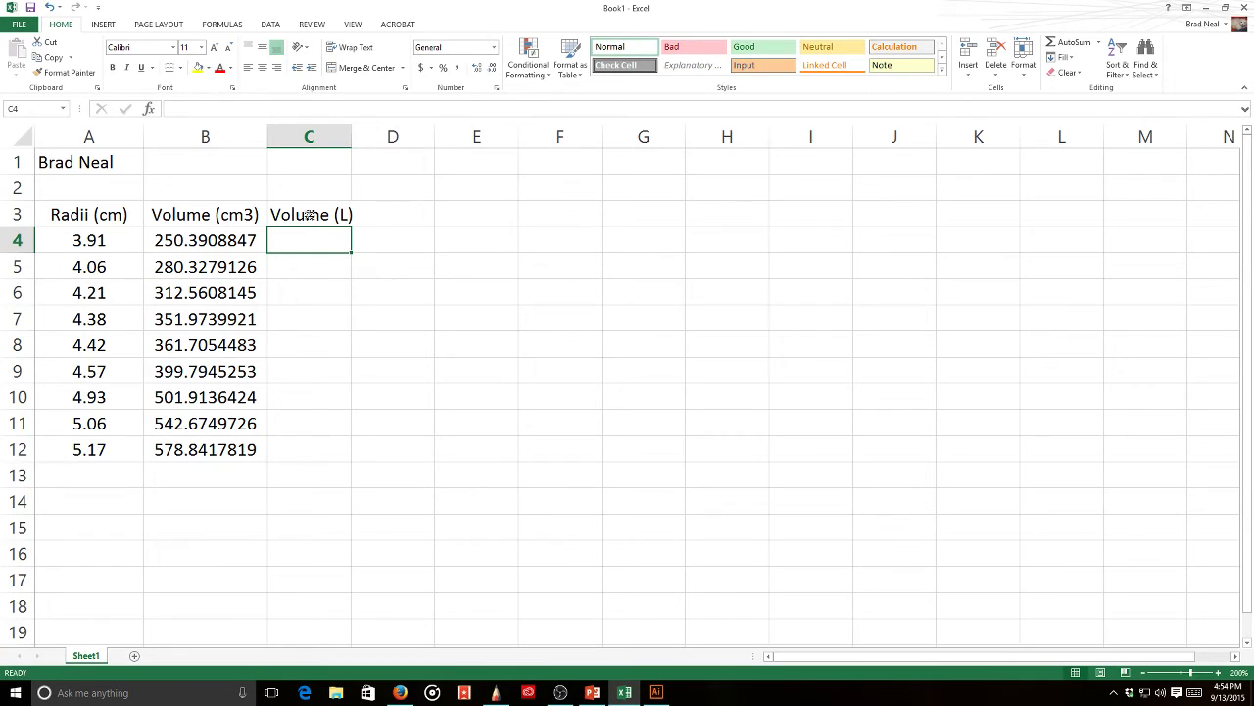
pyautogui.write('=')
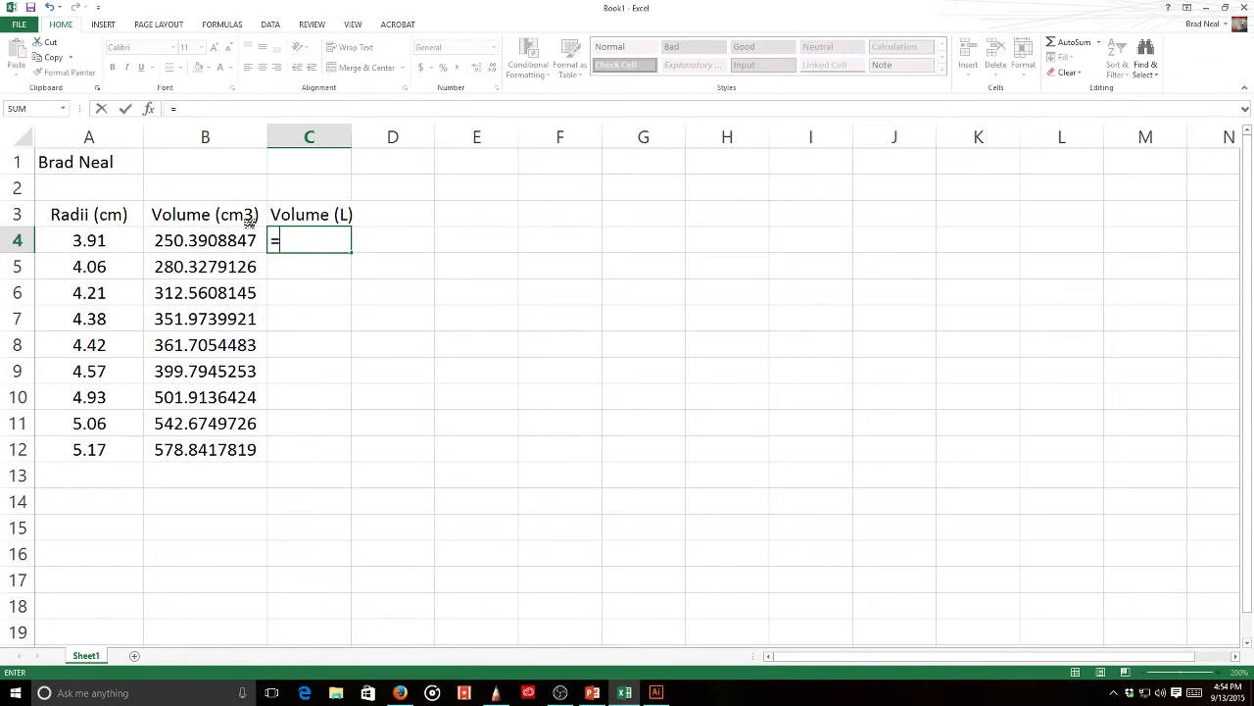
pyautogui.click(238, 239)
pyautogui.write('/1000')
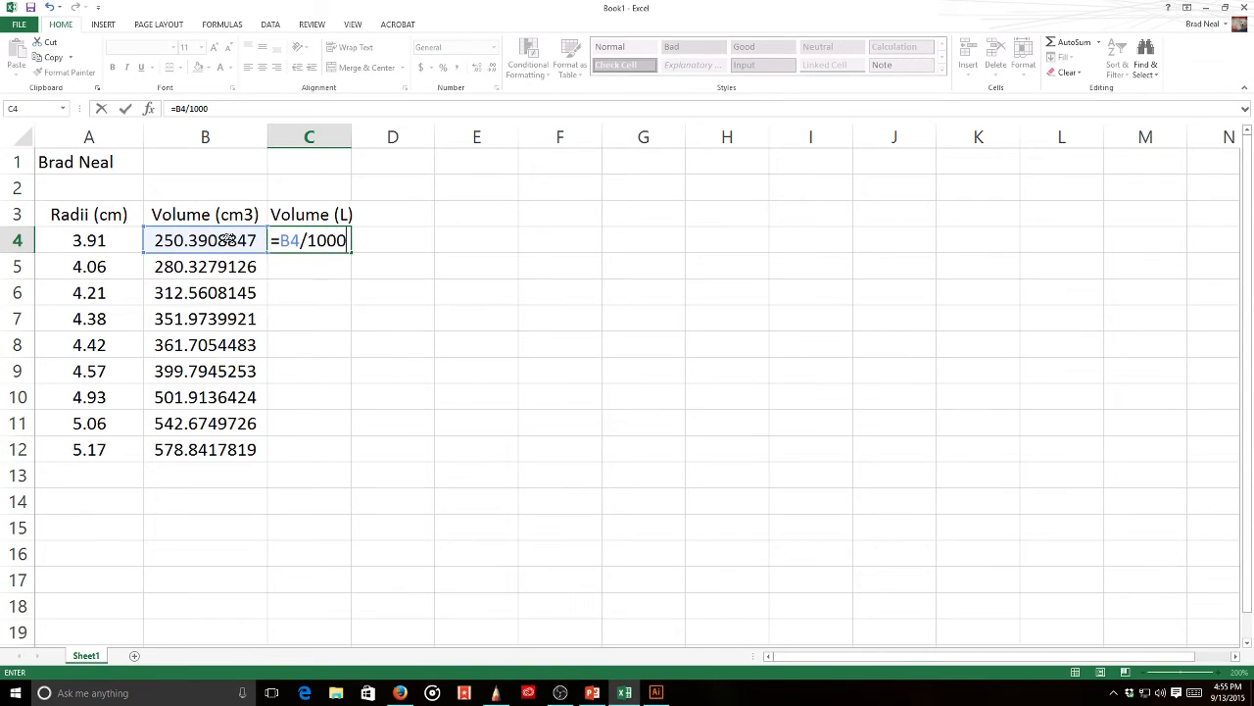
pyautogui.press('Return')
# - Fill the litre formula down to row 12, autofit column C and centre it
pyautogui.click(305, 242)
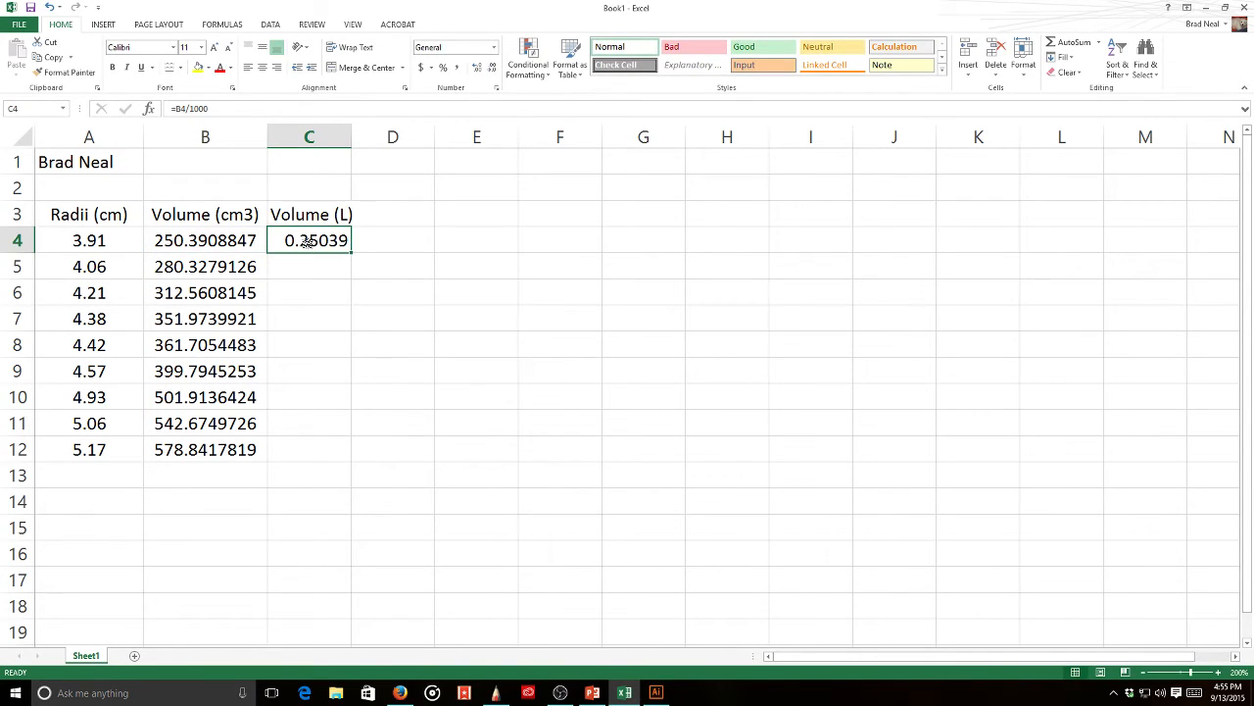
pyautogui.doubleClick(354, 244)
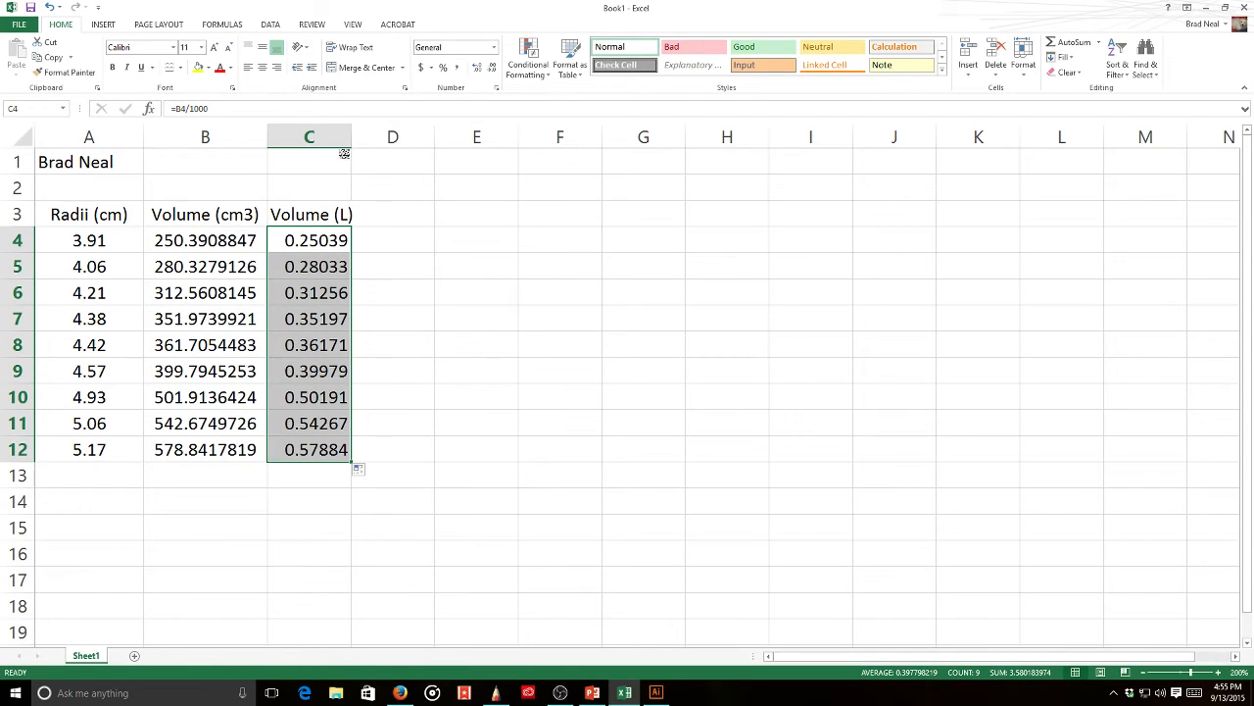
pyautogui.doubleClick(353, 137)
pyautogui.moveTo(338, 213); pyautogui.dragTo(324, 449)
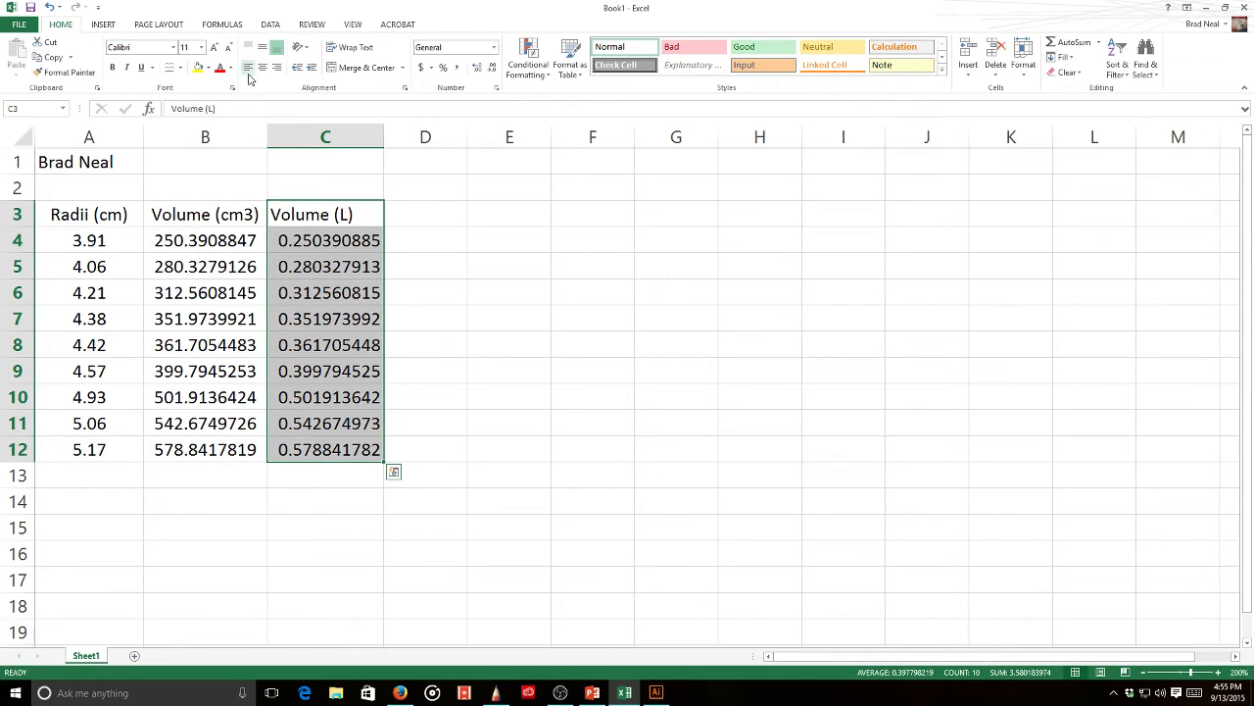
pyautogui.click(262, 68)
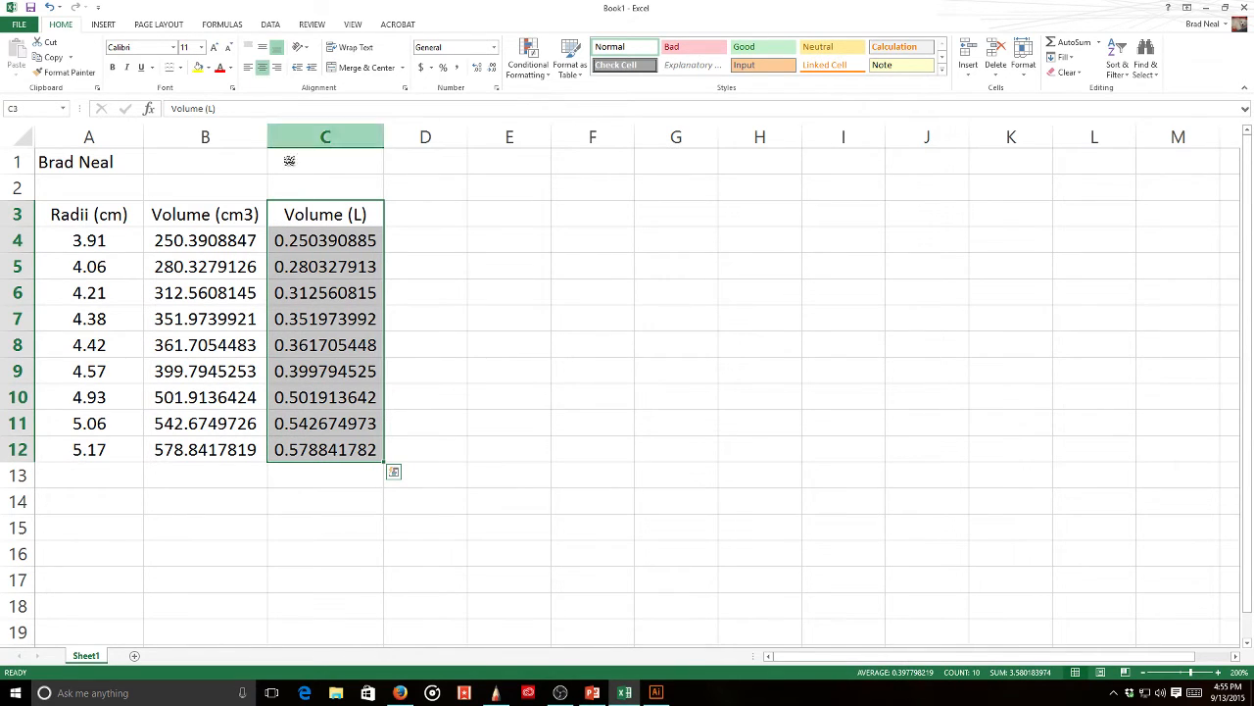
pyautogui.click(238, 213)
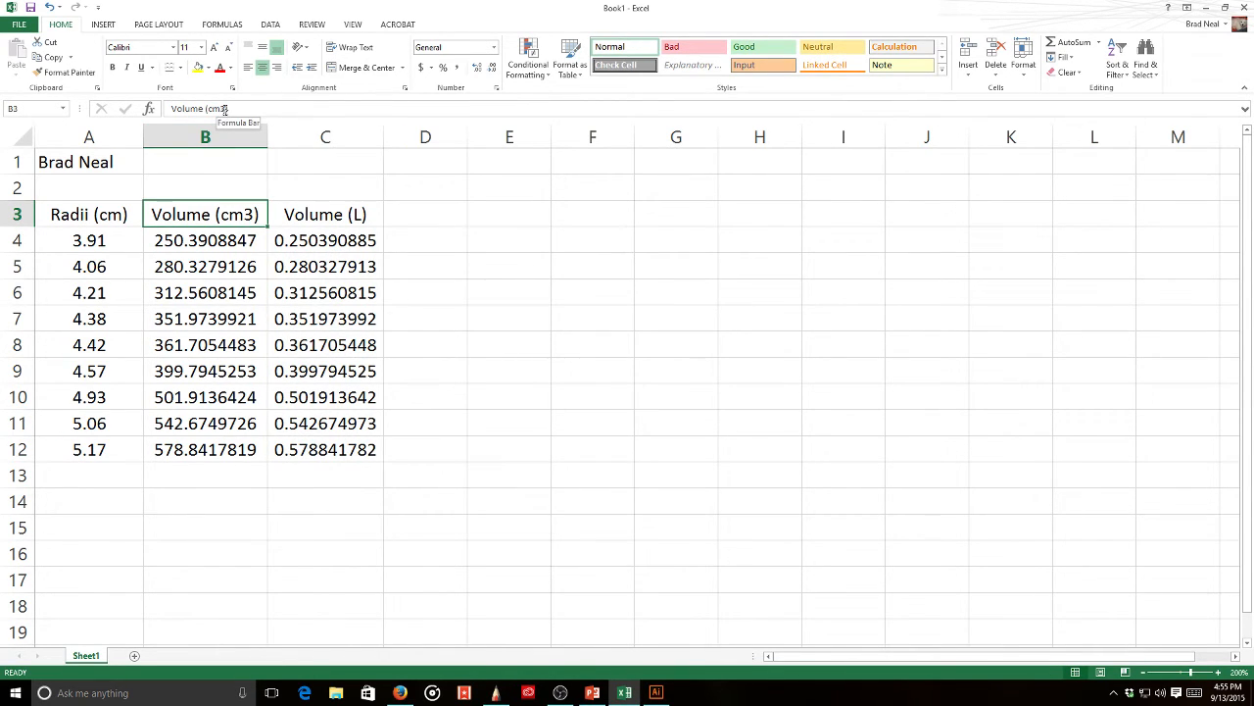
# - Rename the B3 heading from Volume (cm3) to Volume (mL)
pyautogui.moveTo(227, 109); pyautogui.dragTo(211, 108)
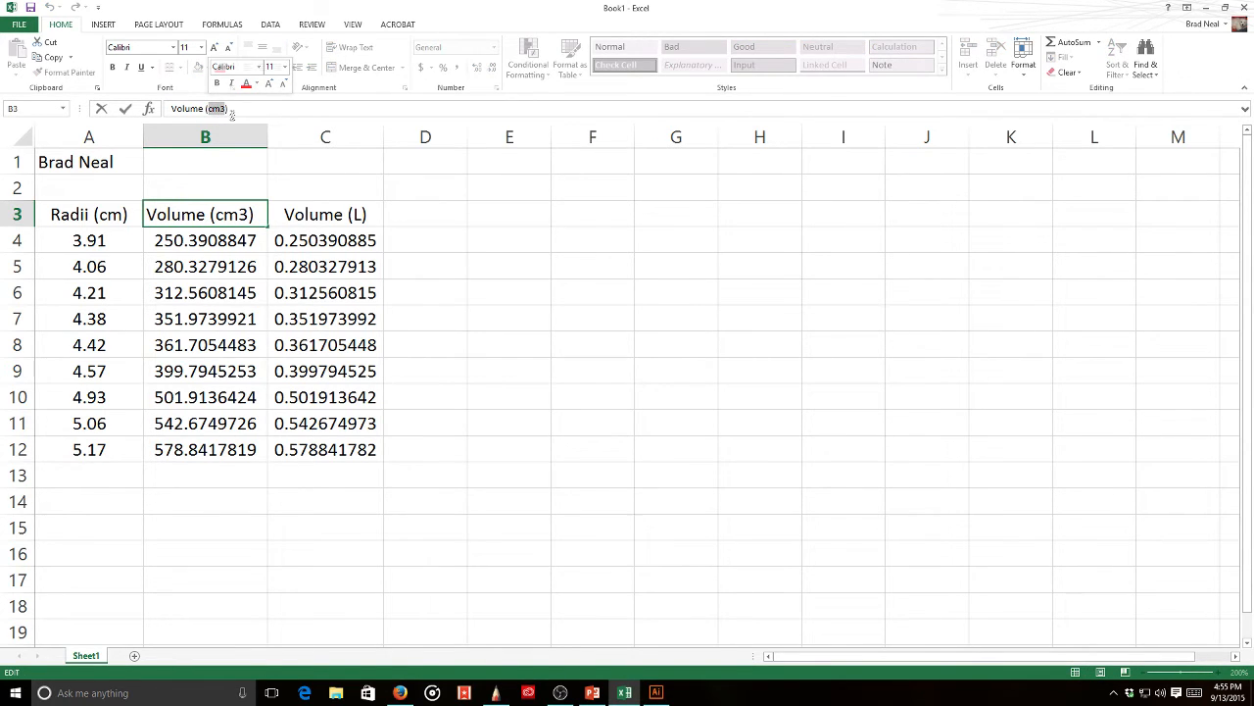
pyautogui.write('mL)')
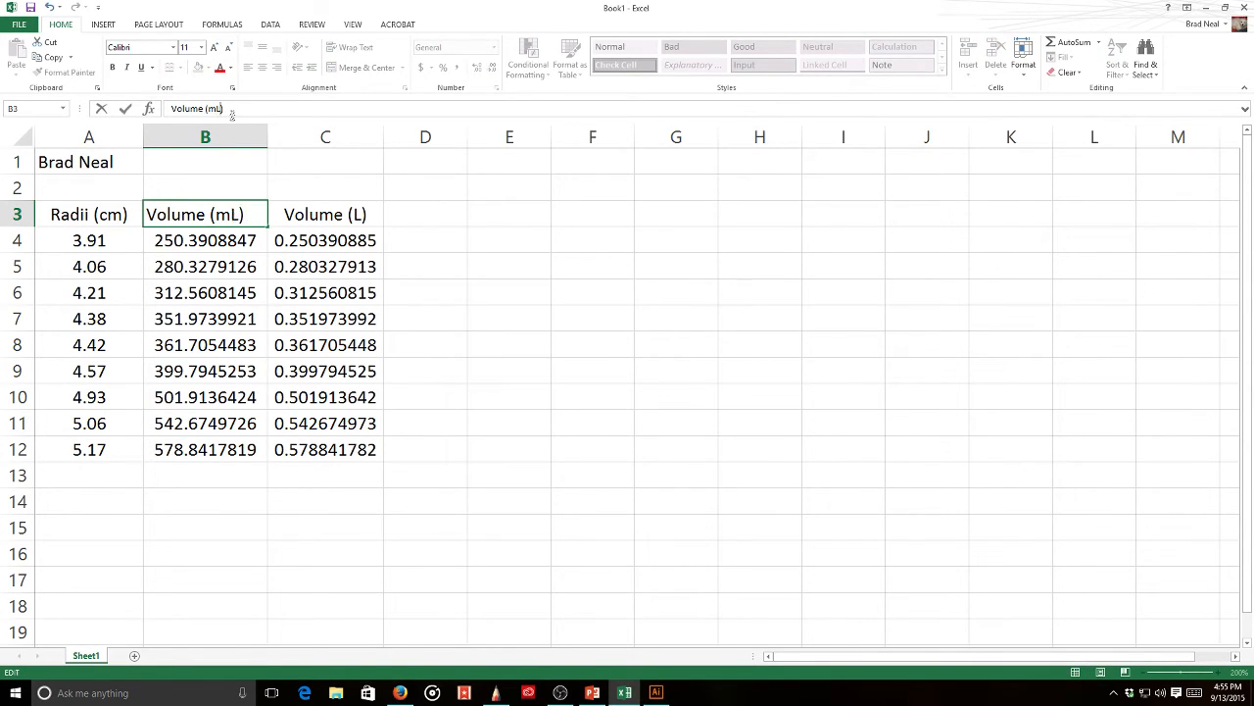
pyautogui.press('Return')
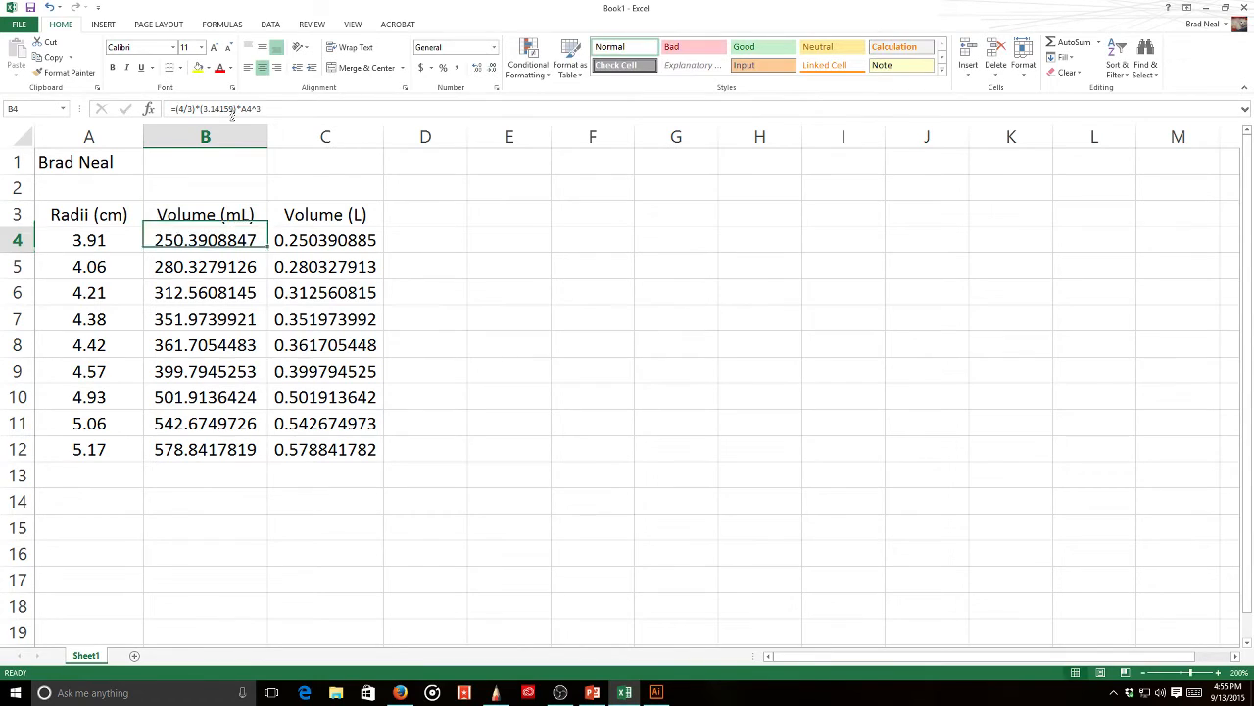
# - Enter Pressure (atm) in D3, autofit column D, and return to the SketchBook notes
pyautogui.click(439, 214)
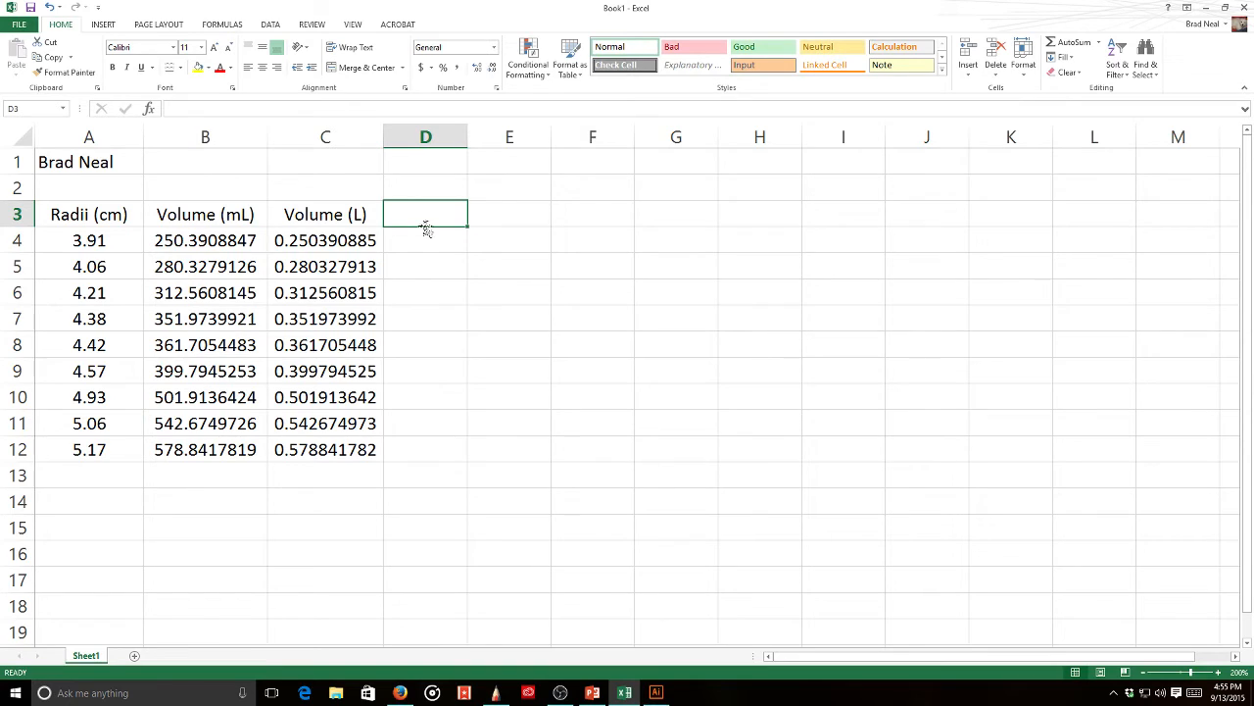
pyautogui.write('Presssure')
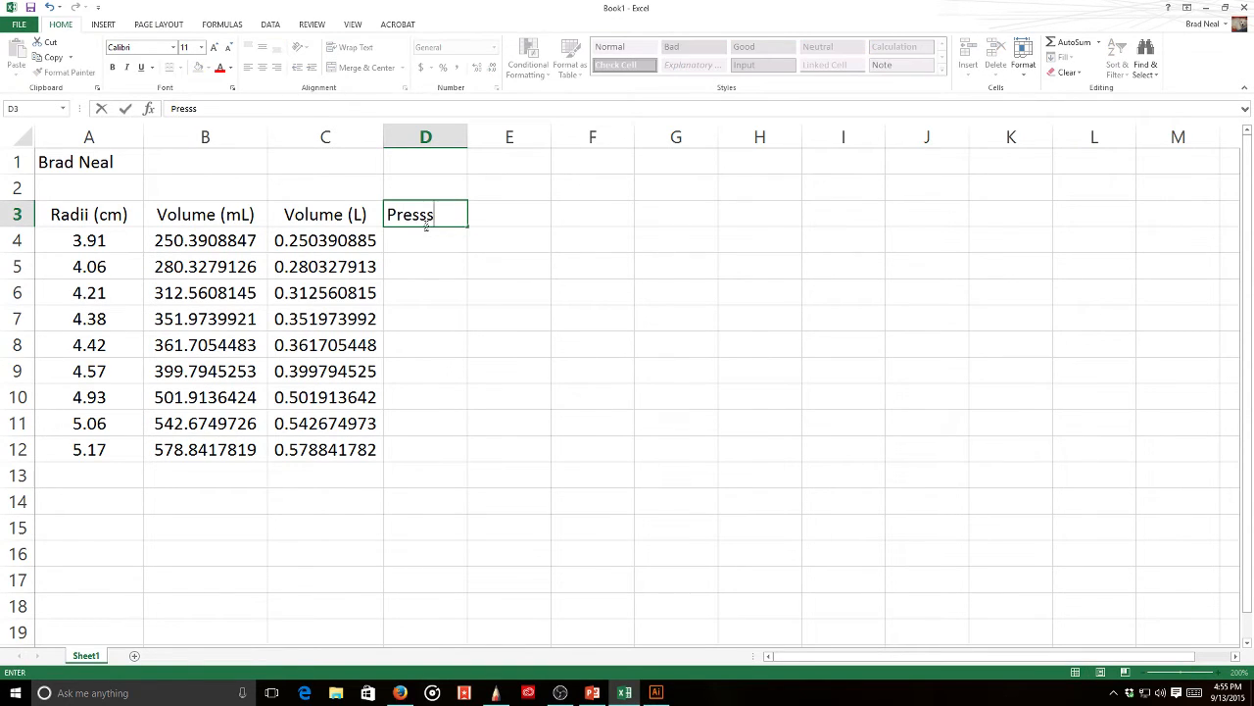
pyautogui.press('BackSpace')
pyautogui.press('BackSpace')
pyautogui.press('BackSpace')
pyautogui.press('BackSpace')
pyautogui.write('ure (atm)')
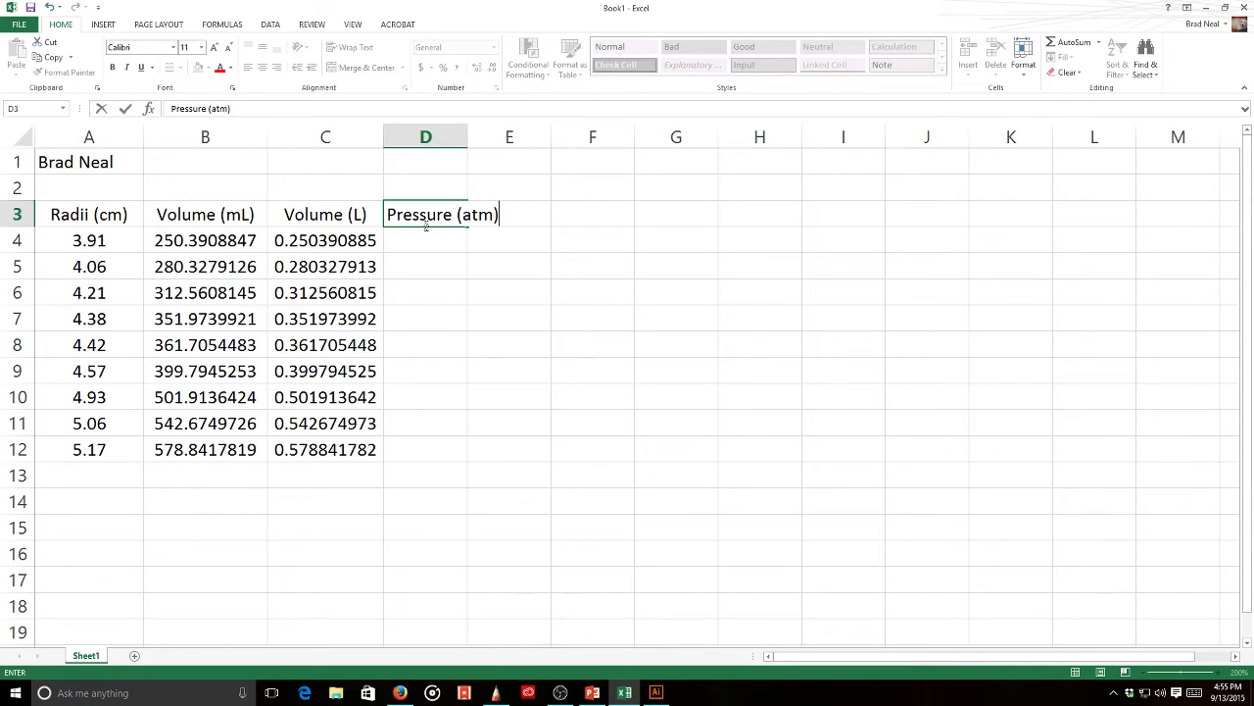
pyautogui.press('Return')
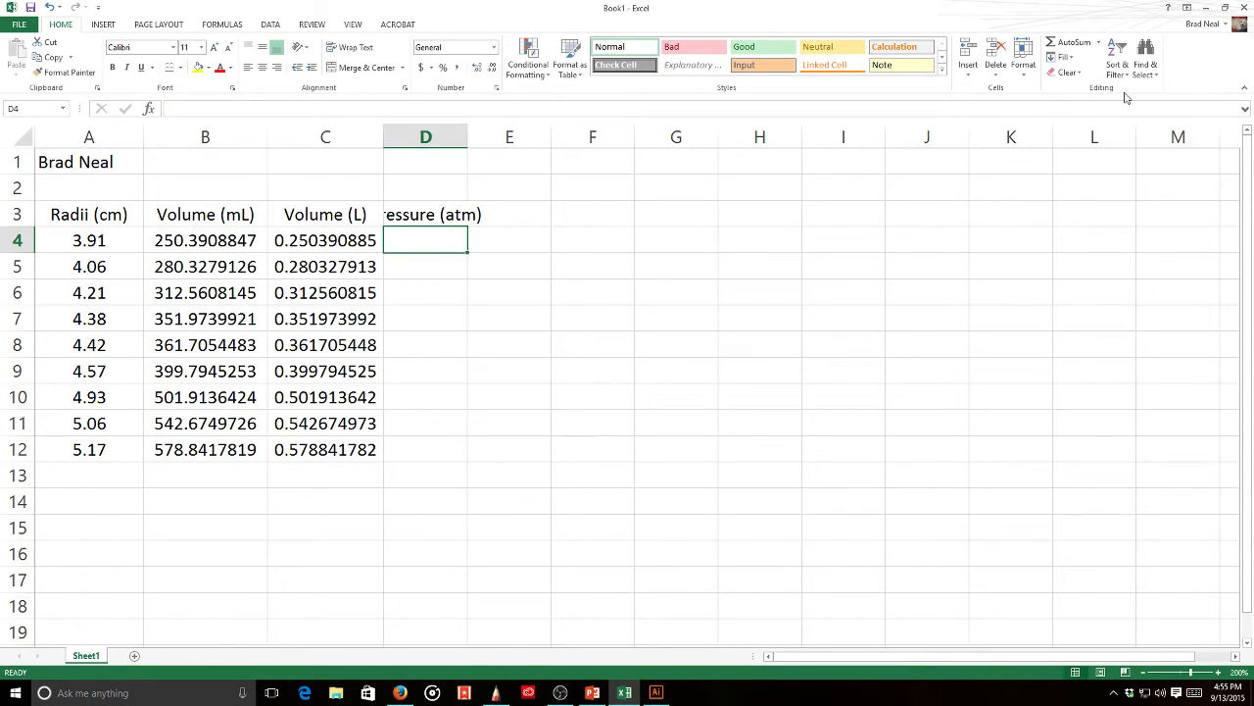
pyautogui.doubleClick(467, 136)
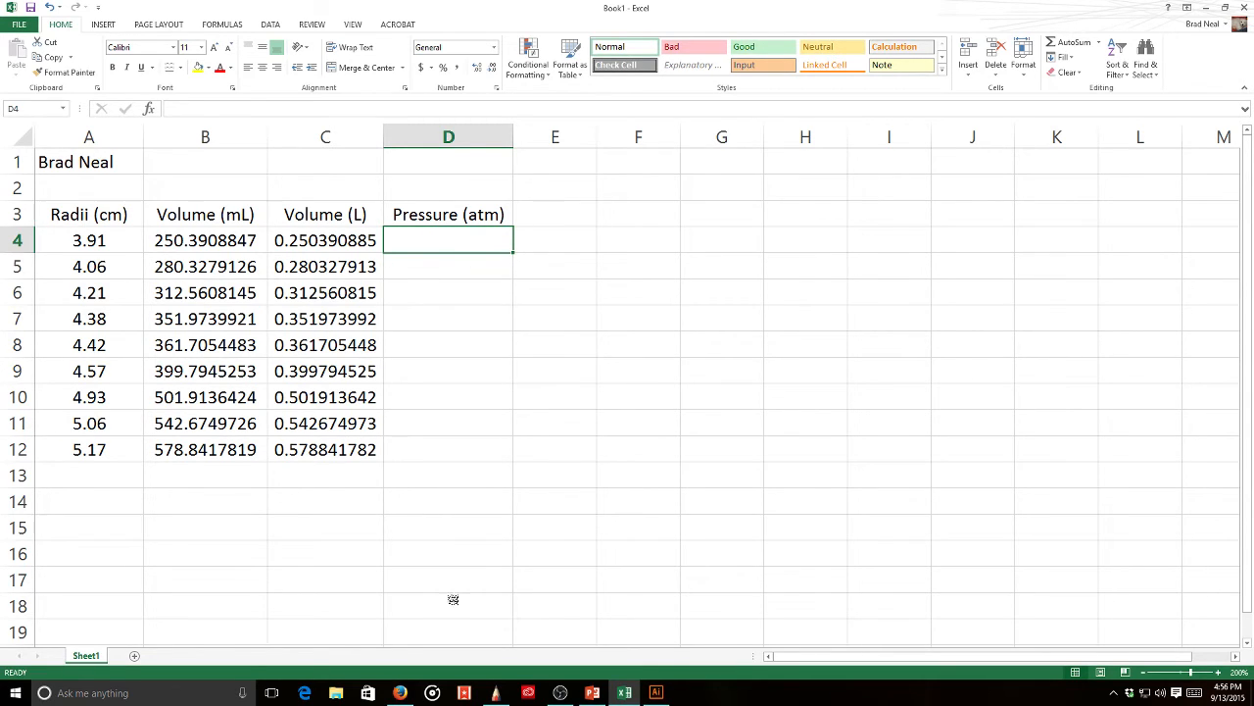
pyautogui.click(498, 693)
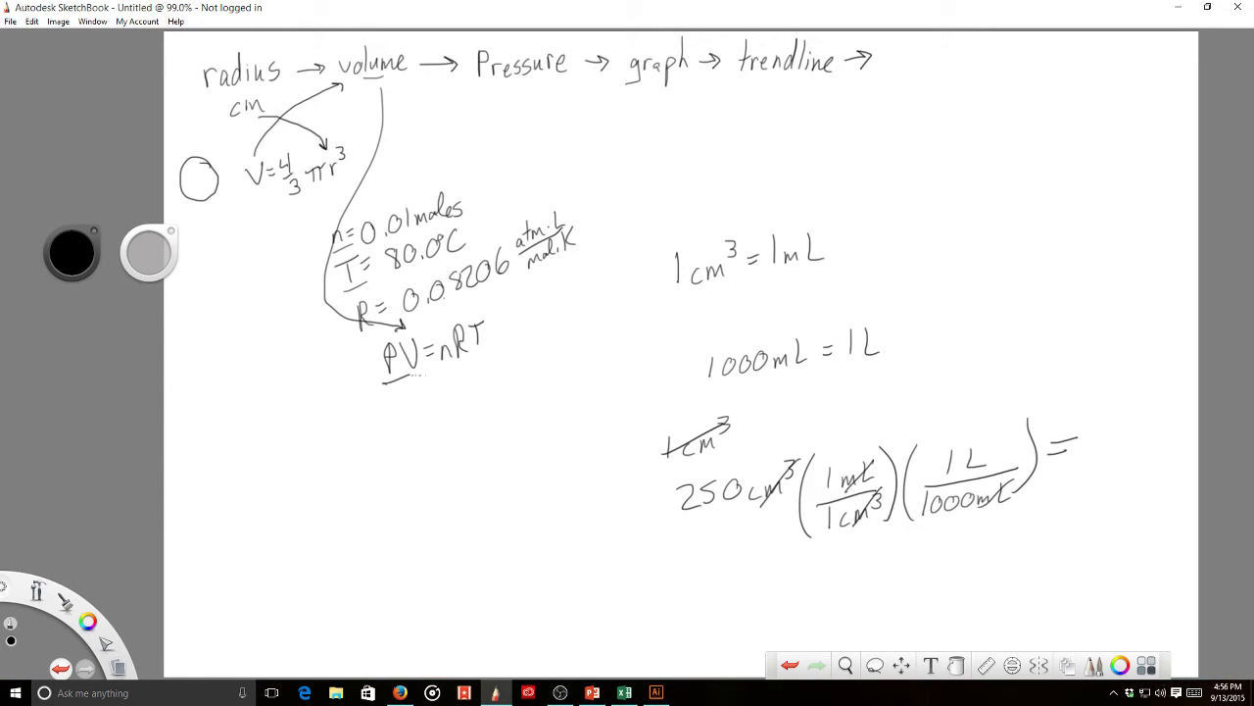
# - Write P = nRT/V beneath PV=nRT
pyautogui.moveTo(370, 430)
pyautogui.mouseDown()
pyautogui.moveTo(373, 463)
pyautogui.moveTo(402, 432)
pyautogui.mouseUp()
pyautogui.moveTo(385, 438); pyautogui.dragTo(440, 419)
pyautogui.moveTo(439, 395)
pyautogui.mouseDown()
pyautogui.moveTo(448, 417)
pyautogui.moveTo(468, 388)
pyautogui.moveTo(467, 437)
pyautogui.mouseUp()
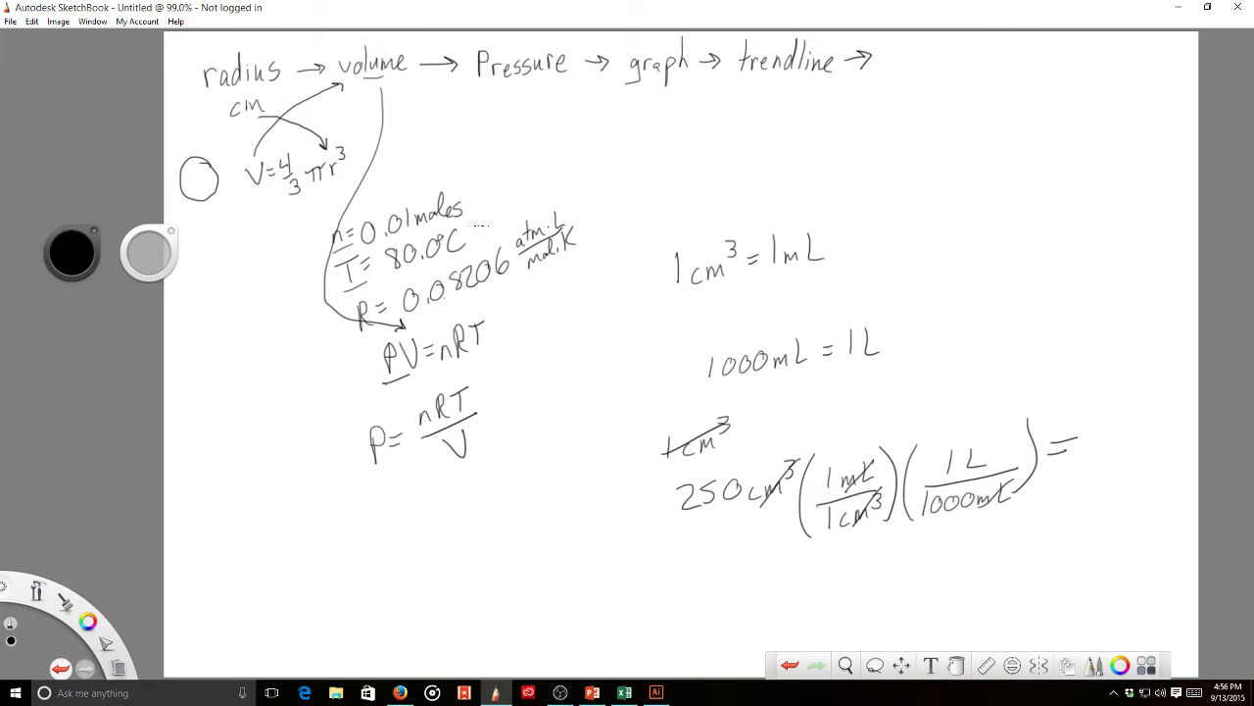
# - Note 80°C → K and write the sum 80 + 273 = 353 K
pyautogui.moveTo(674, 145)
pyautogui.mouseDown()
pyautogui.moveTo(665, 165)
pyautogui.moveTo(675, 146)
pyautogui.mouseUp()
pyautogui.moveTo(701, 145)
pyautogui.mouseDown()
pyautogui.moveTo(690, 159)
pyautogui.moveTo(708, 140)
pyautogui.moveTo(726, 168)
pyautogui.moveTo(753, 151)
pyautogui.mouseUp()
pyautogui.moveTo(748, 142)
pyautogui.mouseDown()
pyautogui.moveTo(764, 150)
pyautogui.moveTo(752, 164)
pyautogui.moveTo(799, 163)
pyautogui.mouseUp()
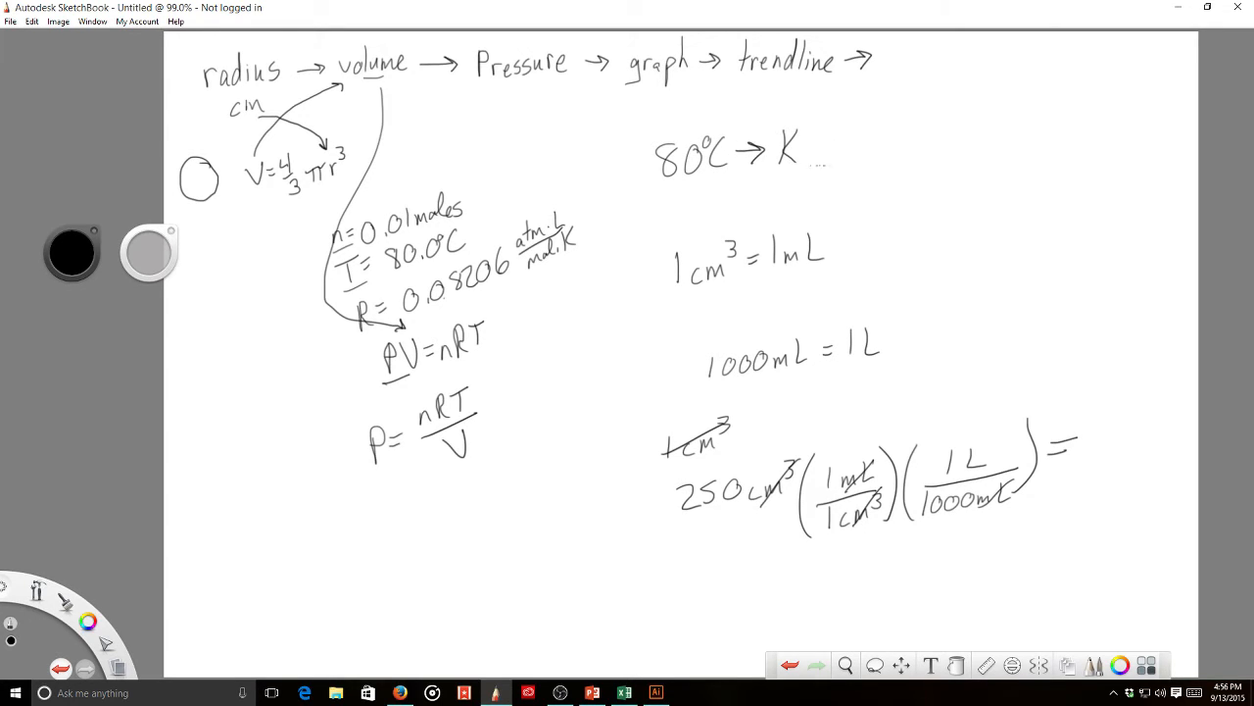
pyautogui.moveTo(888, 118)
pyautogui.mouseDown()
pyautogui.moveTo(896, 130)
pyautogui.moveTo(911, 114)
pyautogui.moveTo(926, 131)
pyautogui.moveTo(878, 166)
pyautogui.moveTo(896, 149)
pyautogui.moveTo(914, 184)
pyautogui.moveTo(905, 202)
pyautogui.moveTo(863, 207)
pyautogui.moveTo(934, 159)
pyautogui.moveTo(927, 196)
pyautogui.moveTo(947, 193)
pyautogui.mouseUp()
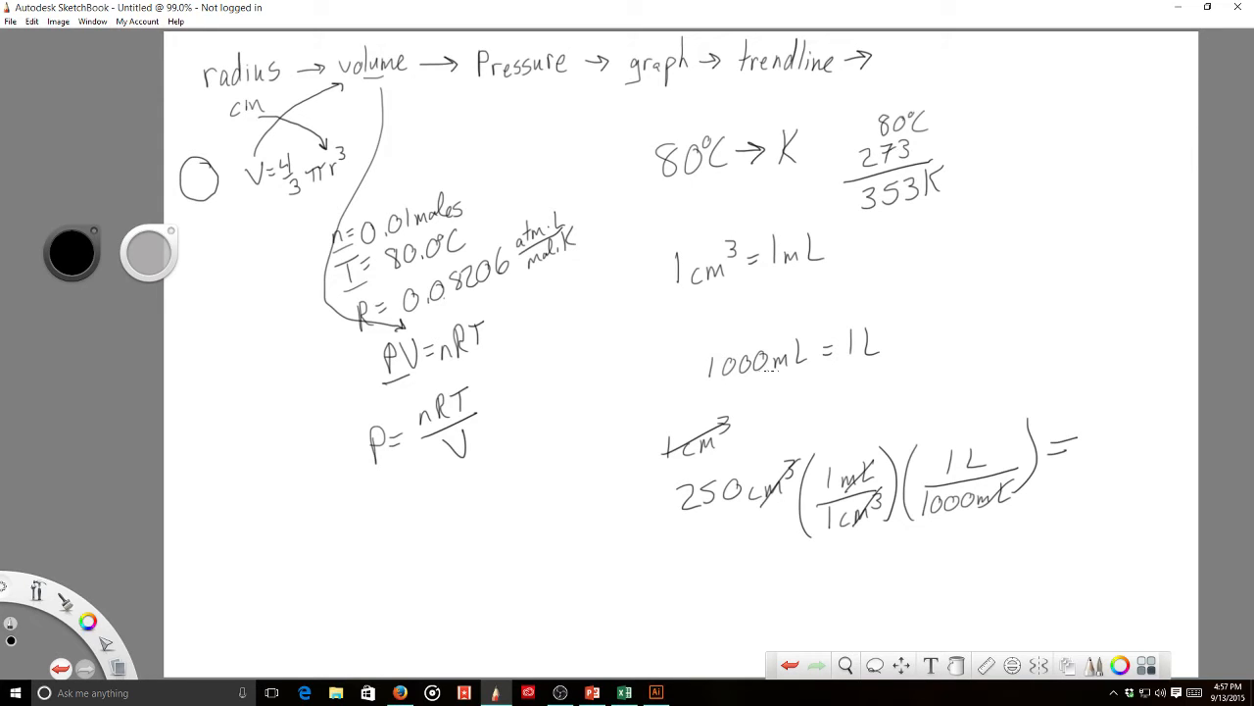
# - Write the numerator (0.01 mol)(0.08206 L·atm/mol·K)(353 K)
pyautogui.moveTo(415, 501)
pyautogui.mouseDown()
pyautogui.moveTo(408, 517)
pyautogui.moveTo(417, 502)
pyautogui.moveTo(447, 518)
pyautogui.moveTo(490, 510)
pyautogui.moveTo(410, 534)
pyautogui.mouseUp()
pyautogui.click(422, 518)
pyautogui.moveTo(508, 468)
pyautogui.mouseDown()
pyautogui.moveTo(500, 499)
pyautogui.moveTo(542, 471)
pyautogui.moveTo(559, 480)
pyautogui.moveTo(600, 435)
pyautogui.mouseUp()
pyautogui.click(523, 492)
pyautogui.moveTo(601, 443)
pyautogui.mouseDown()
pyautogui.moveTo(609, 436)
pyautogui.moveTo(604, 448)
pyautogui.mouseUp()
pyautogui.moveTo(583, 470); pyautogui.dragTo(590, 467)
pyautogui.moveTo(597, 463)
pyautogui.mouseDown()
pyautogui.moveTo(609, 445)
pyautogui.moveTo(614, 468)
pyautogui.mouseUp()
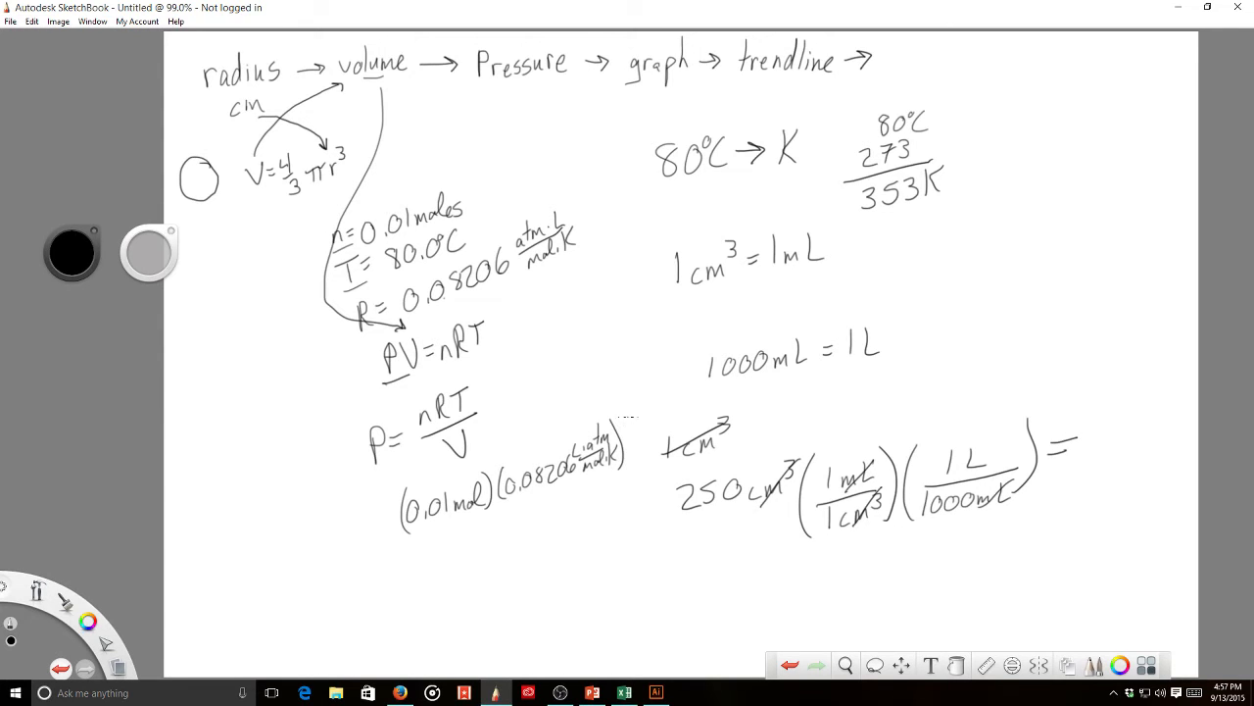
pyautogui.moveTo(633, 406)
pyautogui.mouseDown()
pyautogui.moveTo(629, 451)
pyautogui.moveTo(662, 417)
pyautogui.moveTo(667, 427)
pyautogui.mouseUp()
pyautogui.moveTo(670, 398)
pyautogui.mouseDown()
pyautogui.moveTo(670, 421)
pyautogui.moveTo(684, 414)
pyautogui.moveTo(686, 425)
pyautogui.mouseUp()
# - Put the expression over V, prefix it with a cleanly redrawn 'P =', and return to Excel
pyautogui.moveTo(621, 455)
pyautogui.mouseDown()
pyautogui.moveTo(694, 414)
pyautogui.moveTo(405, 555)
pyautogui.mouseUp()
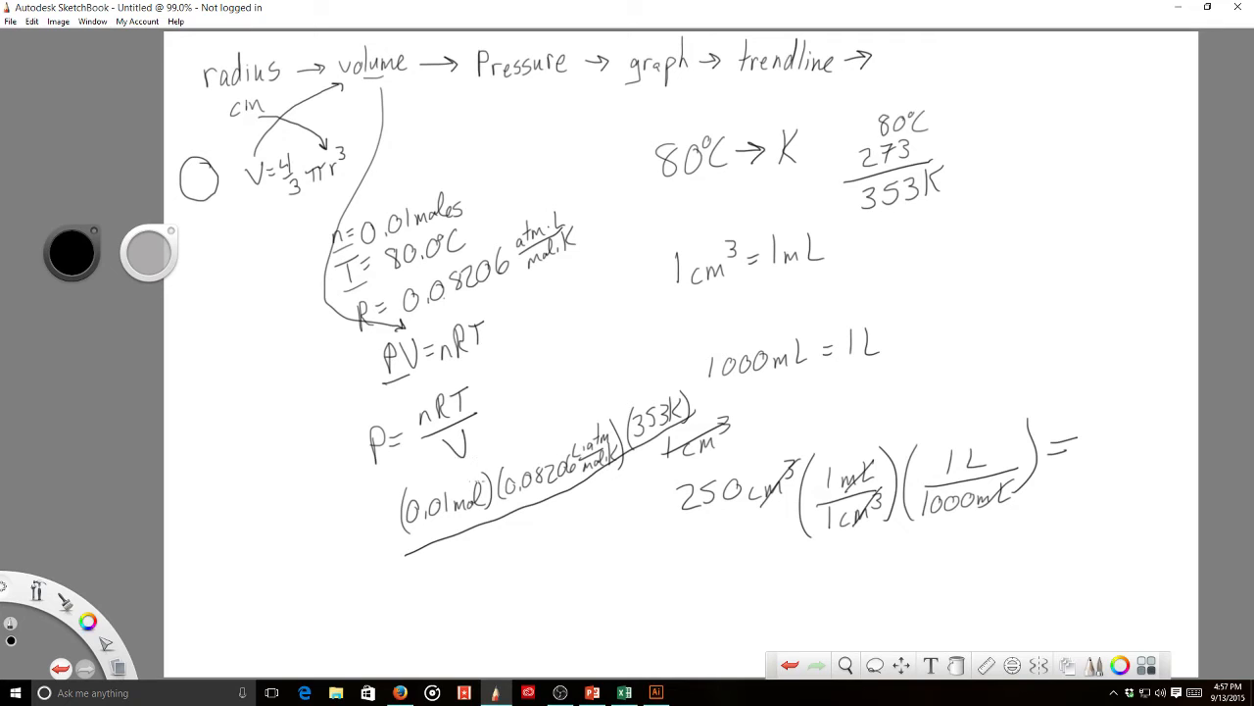
pyautogui.moveTo(537, 511)
pyautogui.mouseDown()
pyautogui.moveTo(554, 536)
pyautogui.moveTo(565, 510)
pyautogui.mouseUp()
pyautogui.moveTo(380, 570)
pyautogui.mouseDown()
pyautogui.moveTo(393, 552)
pyautogui.moveTo(342, 592)
pyautogui.mouseUp()
pyautogui.moveTo(333, 565); pyautogui.dragTo(349, 588)
pyautogui.hotkey('ctrl', 'z')
pyautogui.hotkey('ctrl', 'z')
pyautogui.moveTo(343, 567)
pyautogui.mouseDown()
pyautogui.moveTo(357, 596)
pyautogui.moveTo(343, 574)
pyautogui.moveTo(354, 584)
pyautogui.mouseUp()
pyautogui.moveTo(624, 697)
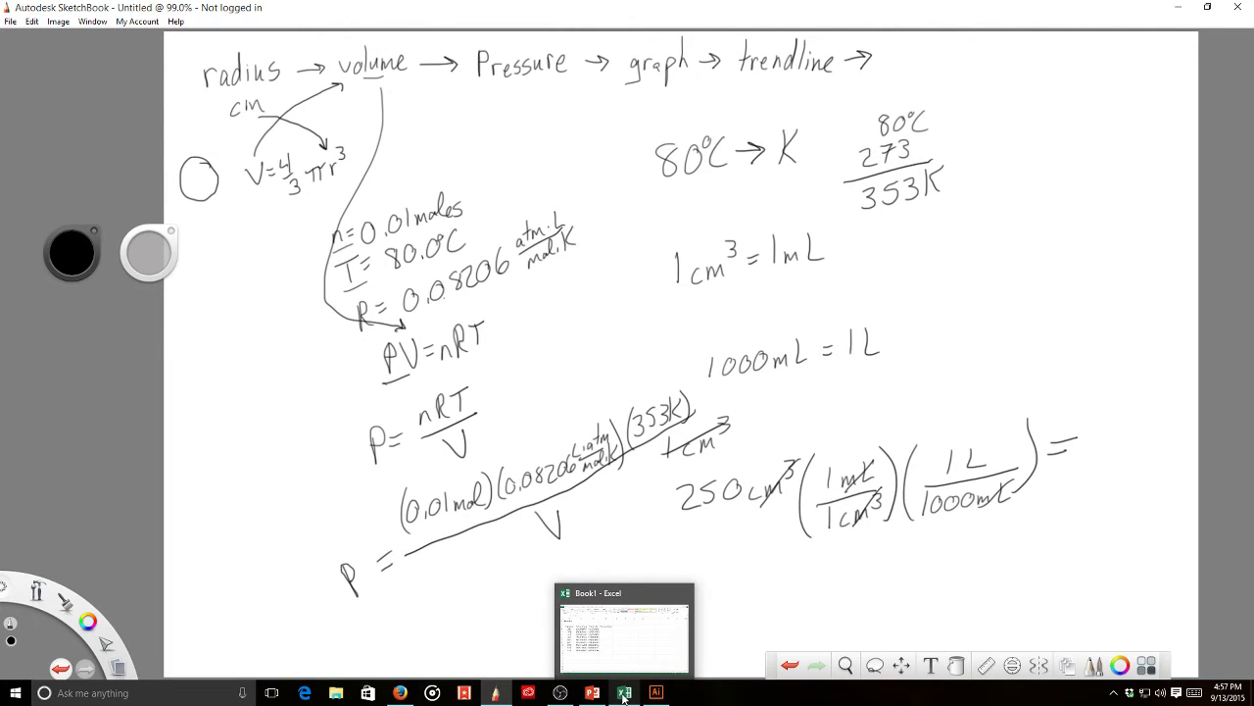
pyautogui.click(623, 695)
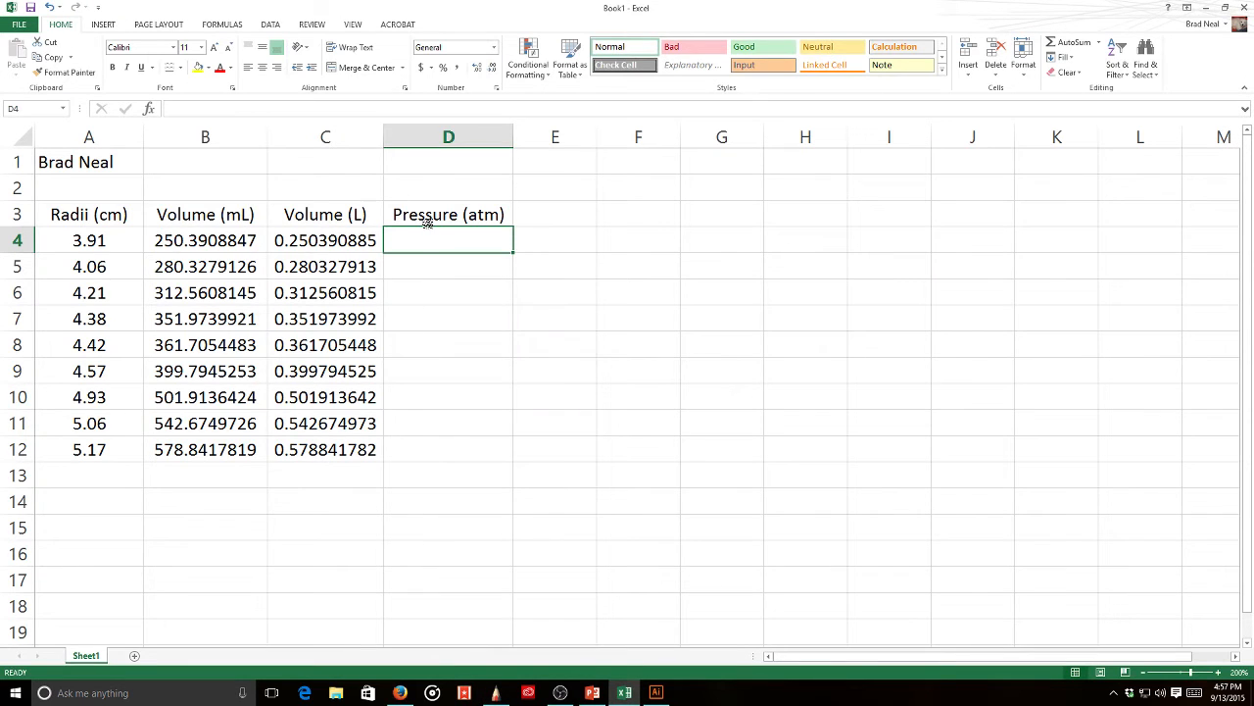
# - Enter =0.01*0.08206*353/C4 in D4, fill it down to row 12, and select C3:D12
pyautogui.write('=0.')
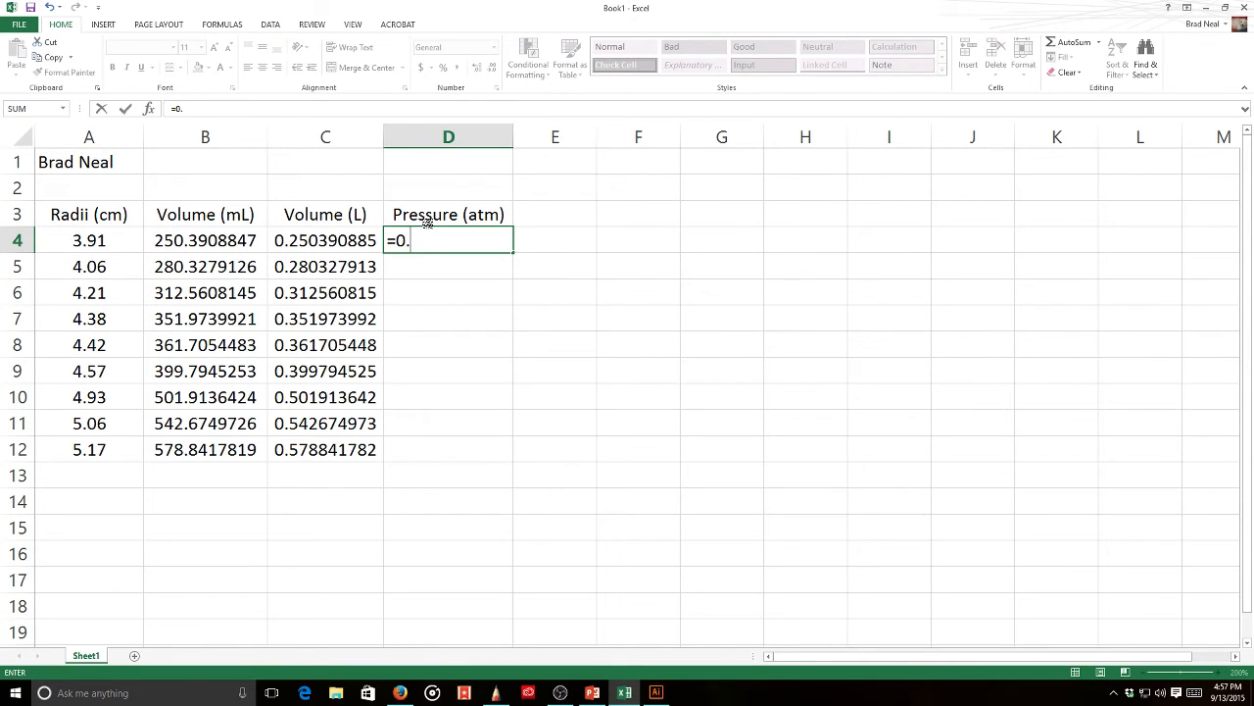
pyautogui.write('01*0.082')
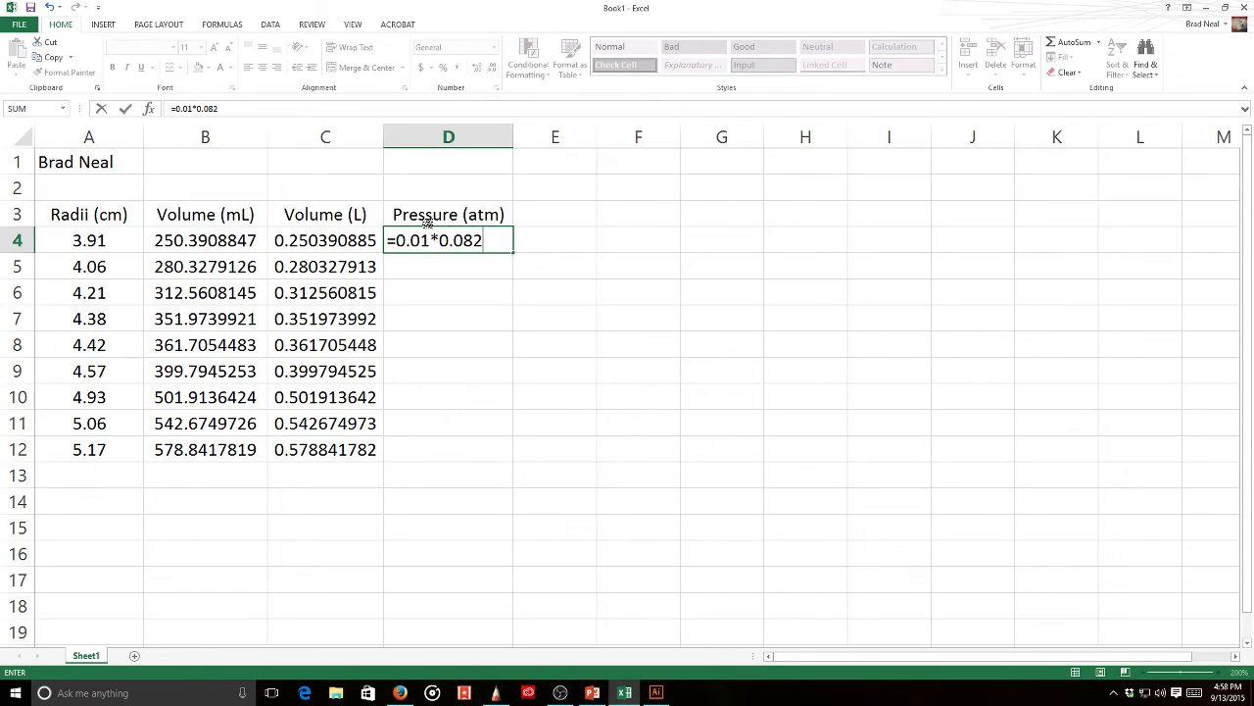
pyautogui.write('06*353/')
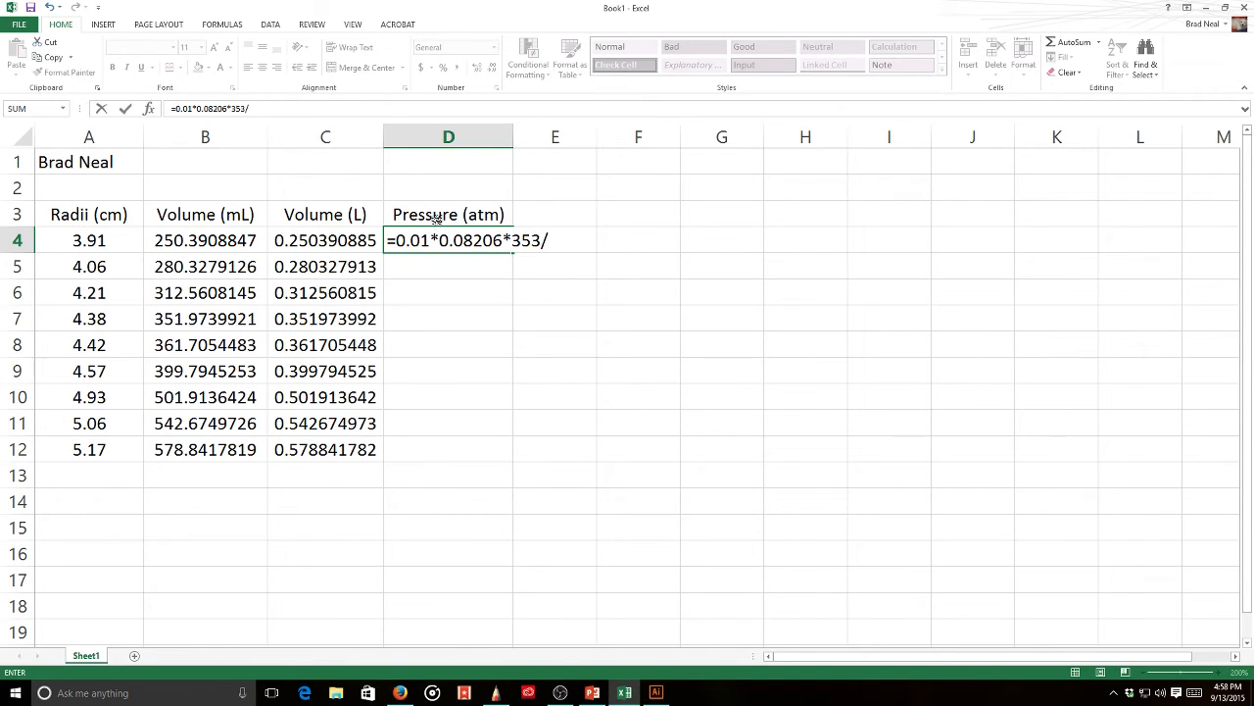
pyautogui.click(337, 241)
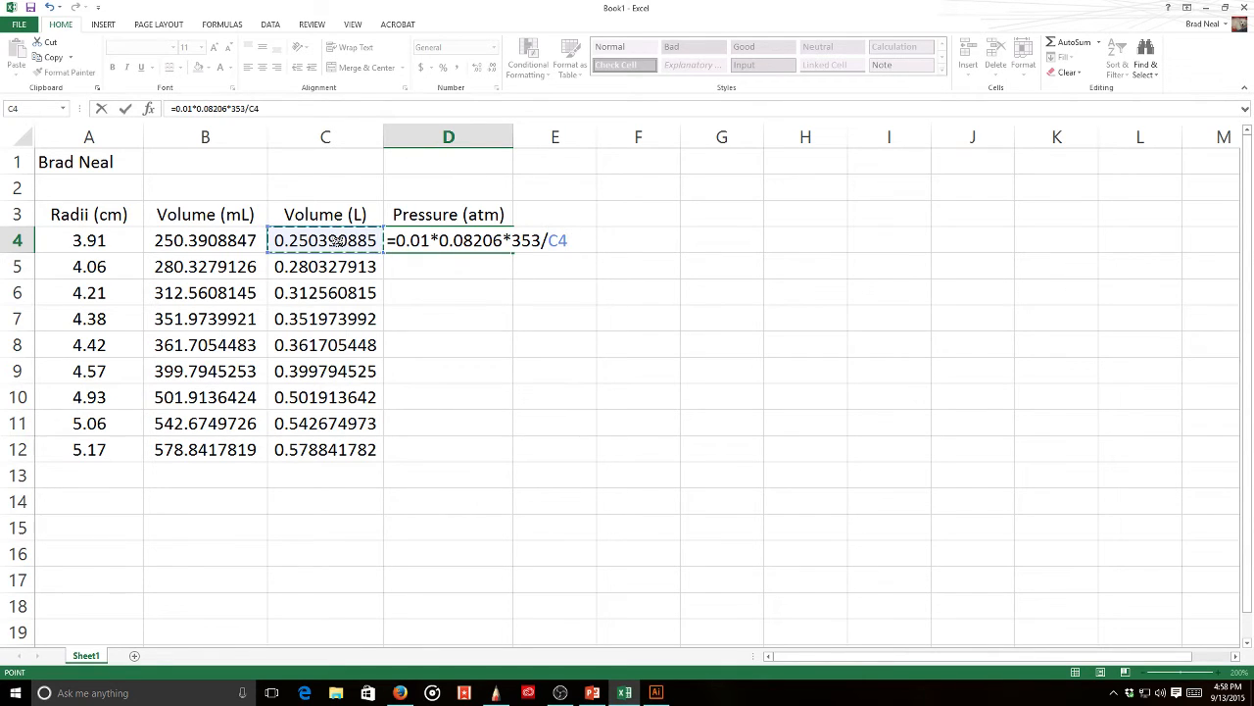
pyautogui.press('Return')
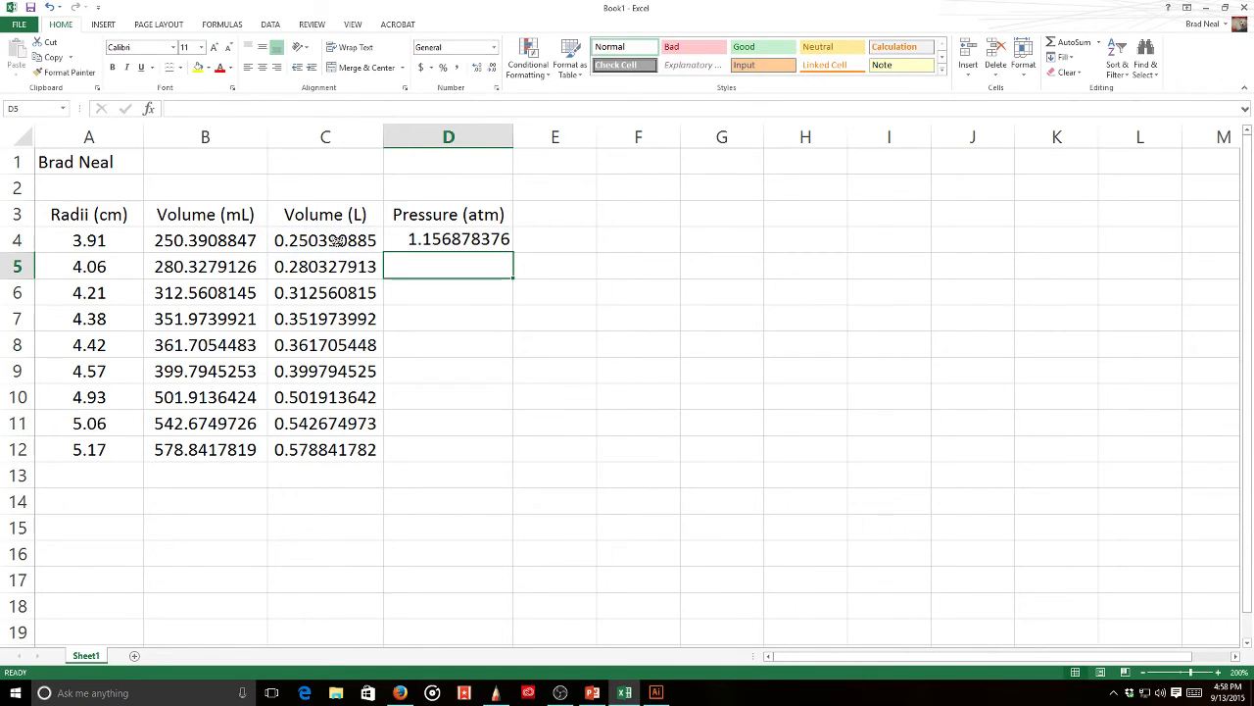
pyautogui.click(490, 238)
pyautogui.doubleClick(513, 253)
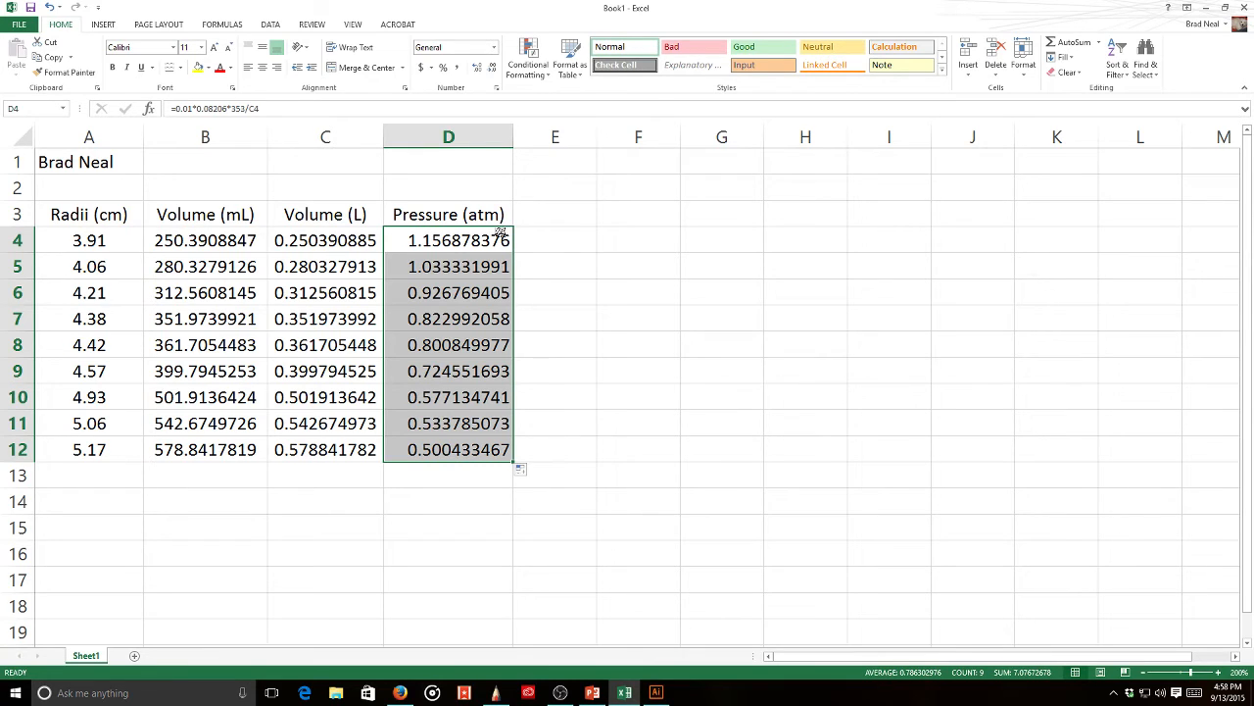
pyautogui.click(335, 213)
pyautogui.moveTo(431, 385); pyautogui.dragTo(443, 450)
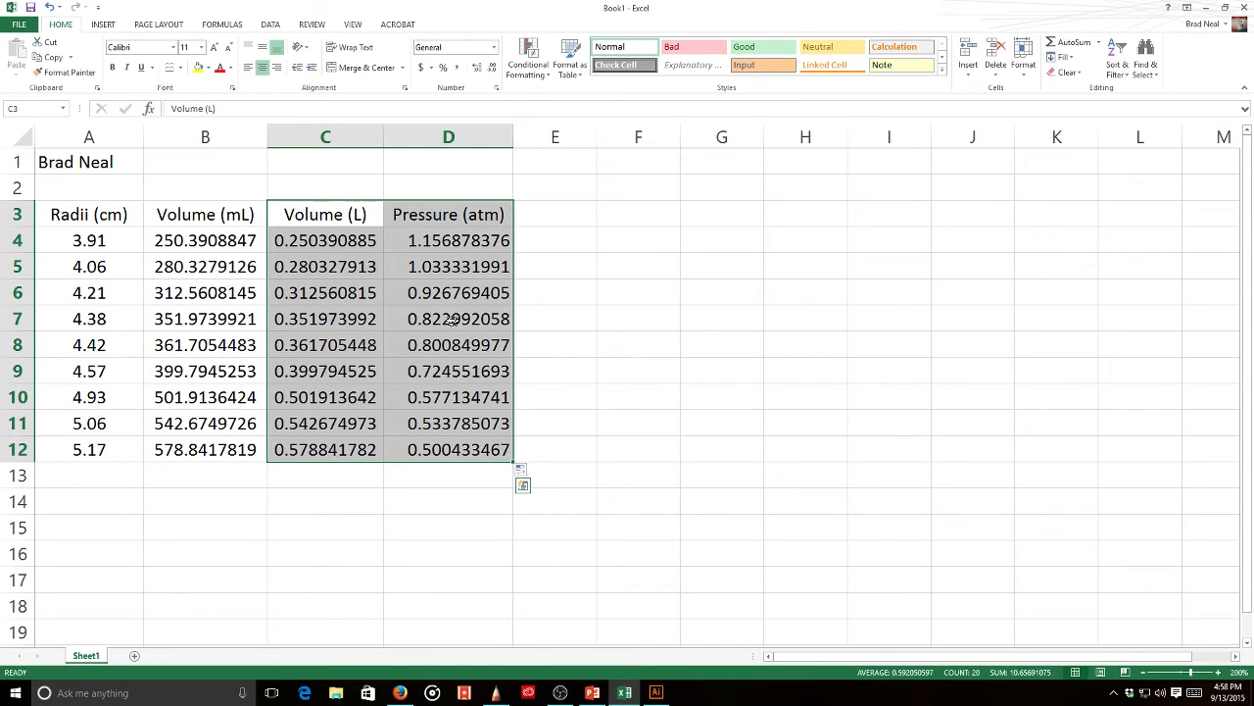
# - Insert a basic scatter chart of the C3:D12 data and place it right of the table
pyautogui.click(102, 24)
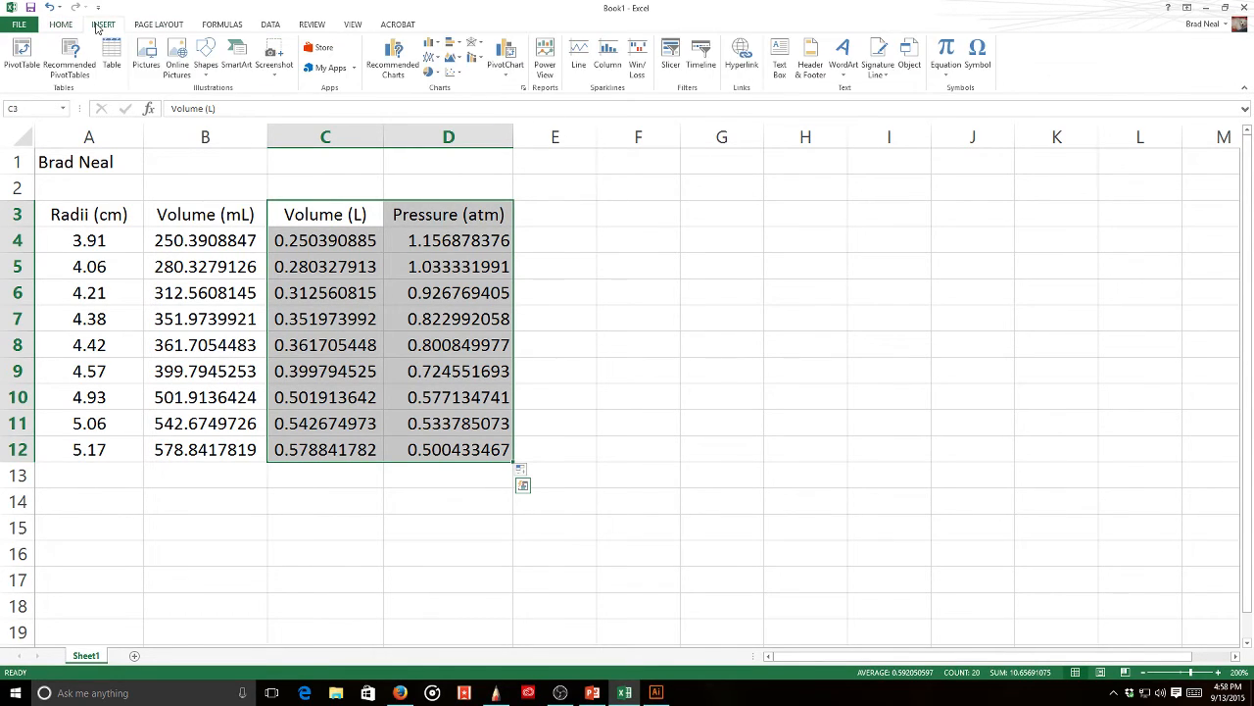
pyautogui.click(454, 73)
pyautogui.click(460, 115)
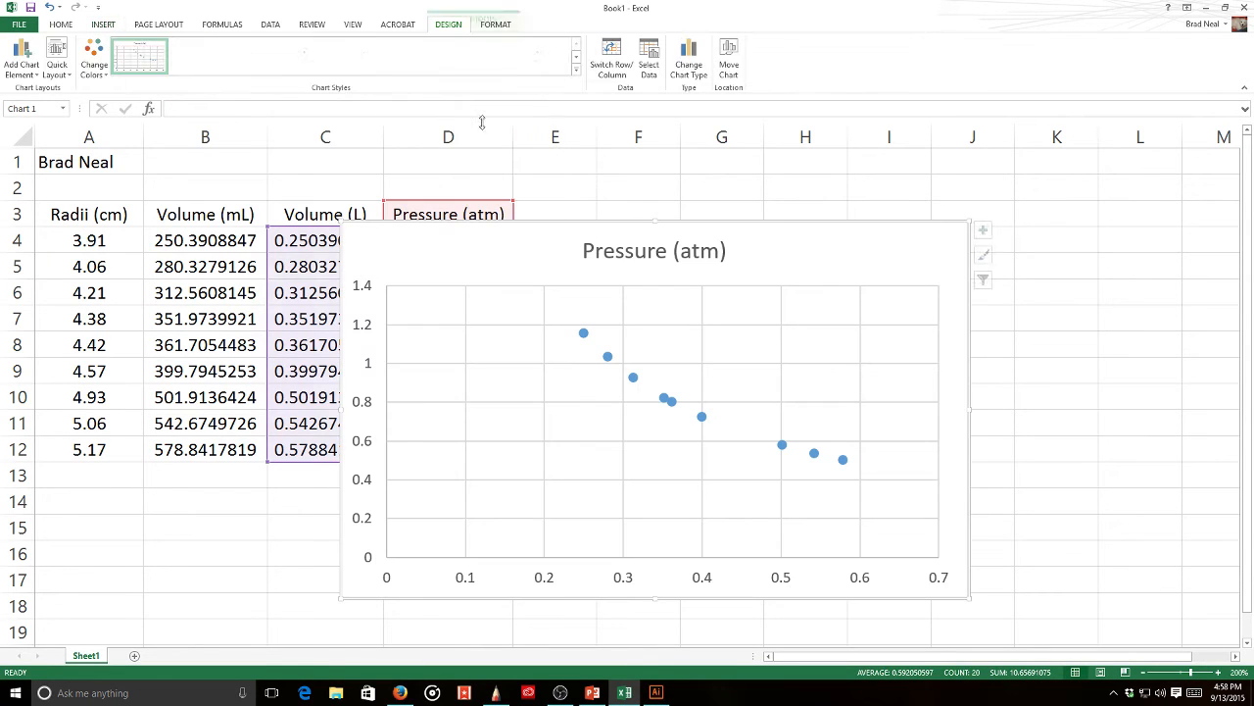
pyautogui.moveTo(885, 207); pyautogui.dragTo(1010, 186)
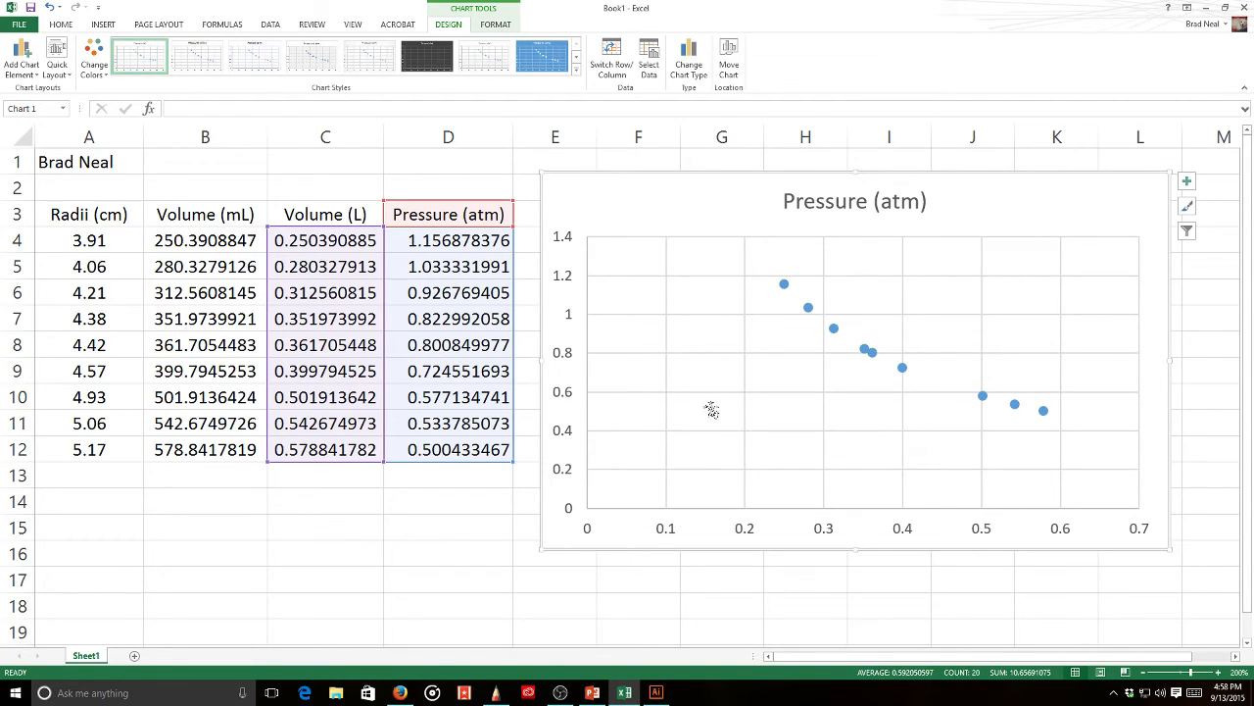
pyautogui.moveTo(1114, 445); pyautogui.dragTo(1114, 454)
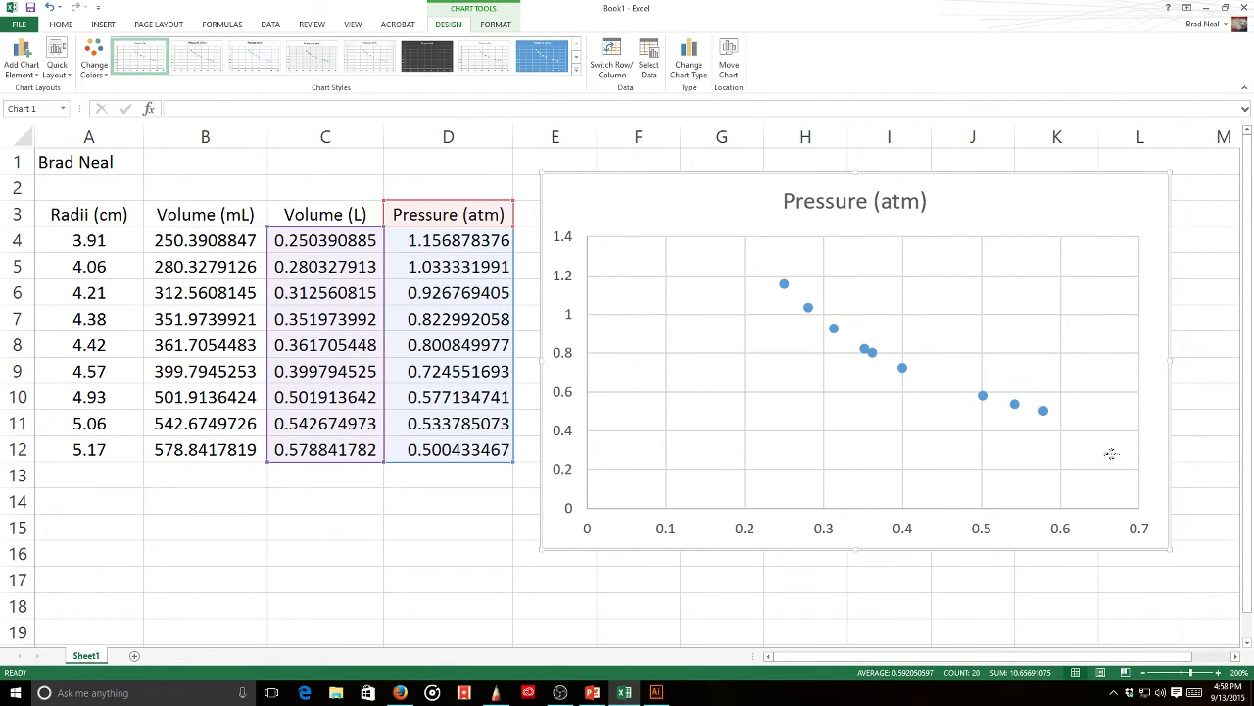
pyautogui.hotkey('ctrl', 'z')
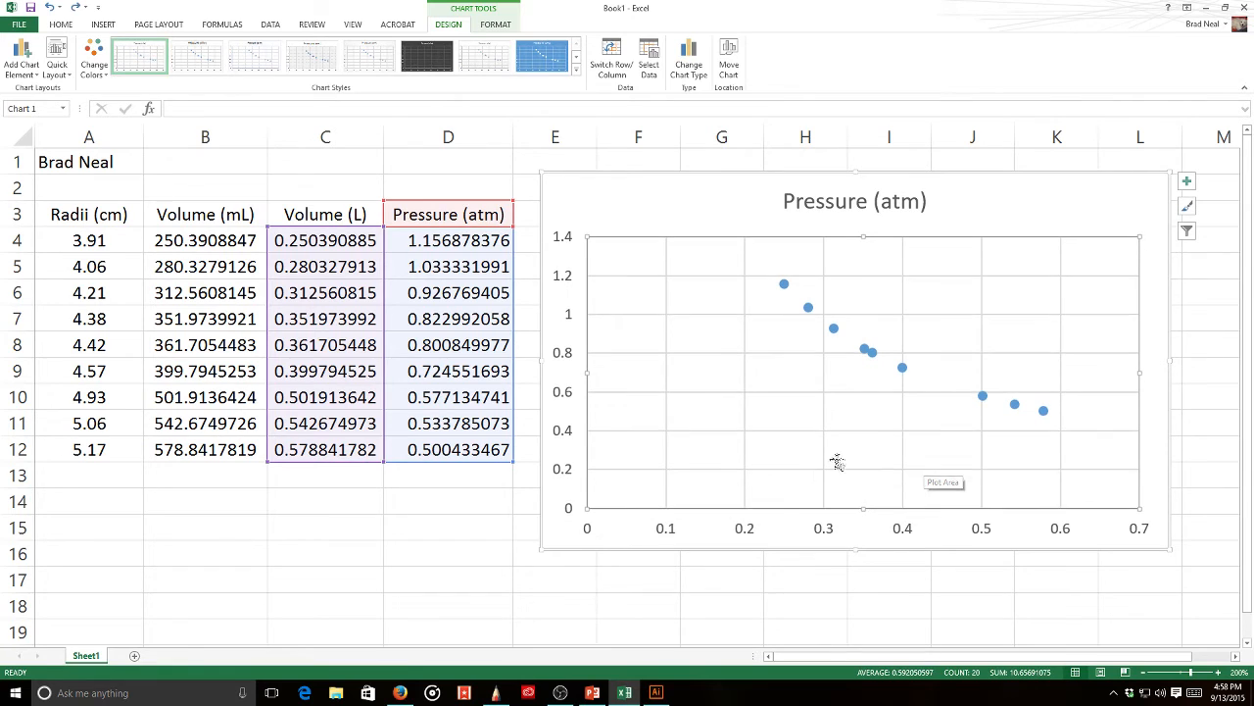
pyautogui.click(664, 531)
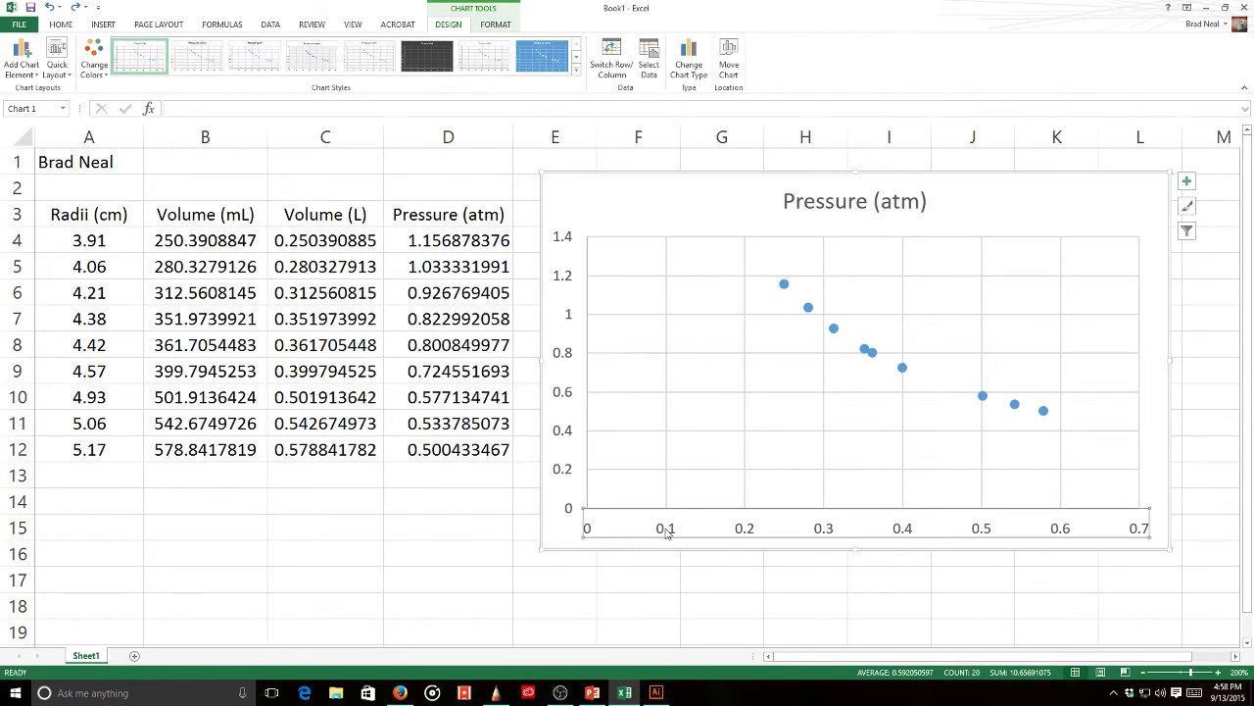
# - Set the horizontal Volume axis minimum bound to 0.24
pyautogui.doubleClick(666, 531)
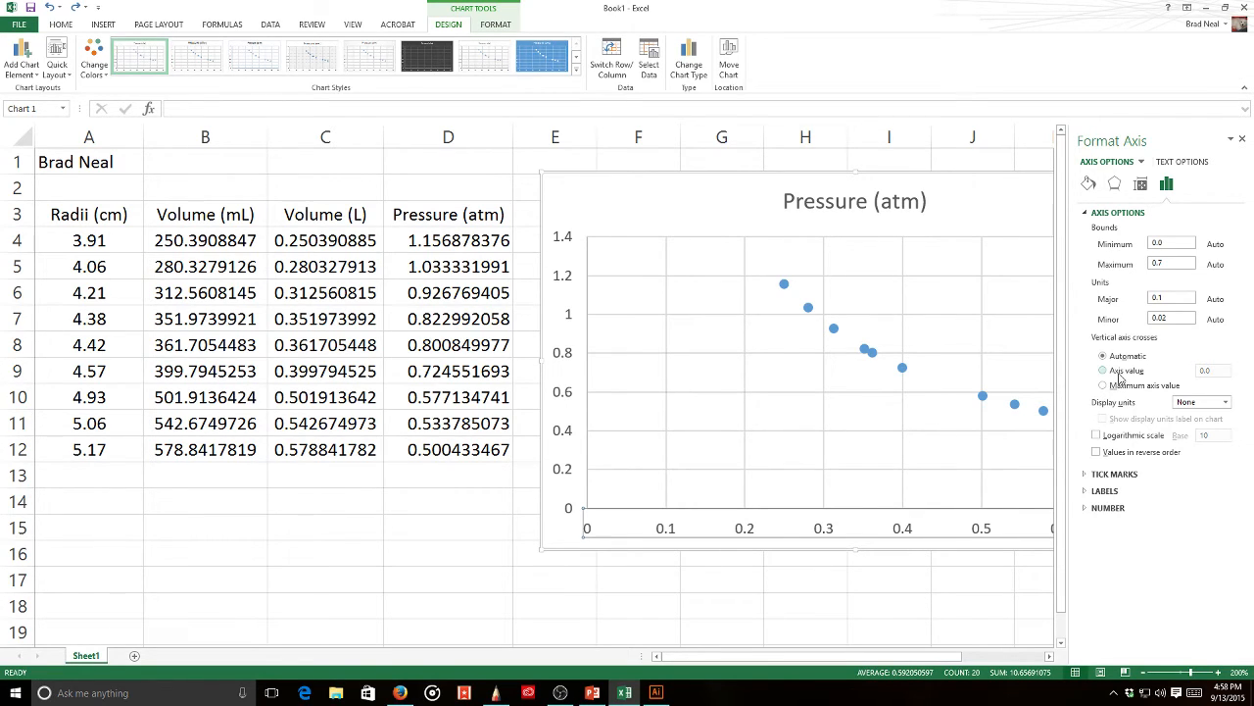
pyautogui.moveTo(1171, 242); pyautogui.dragTo(1141, 247)
pyautogui.click(1179, 261)
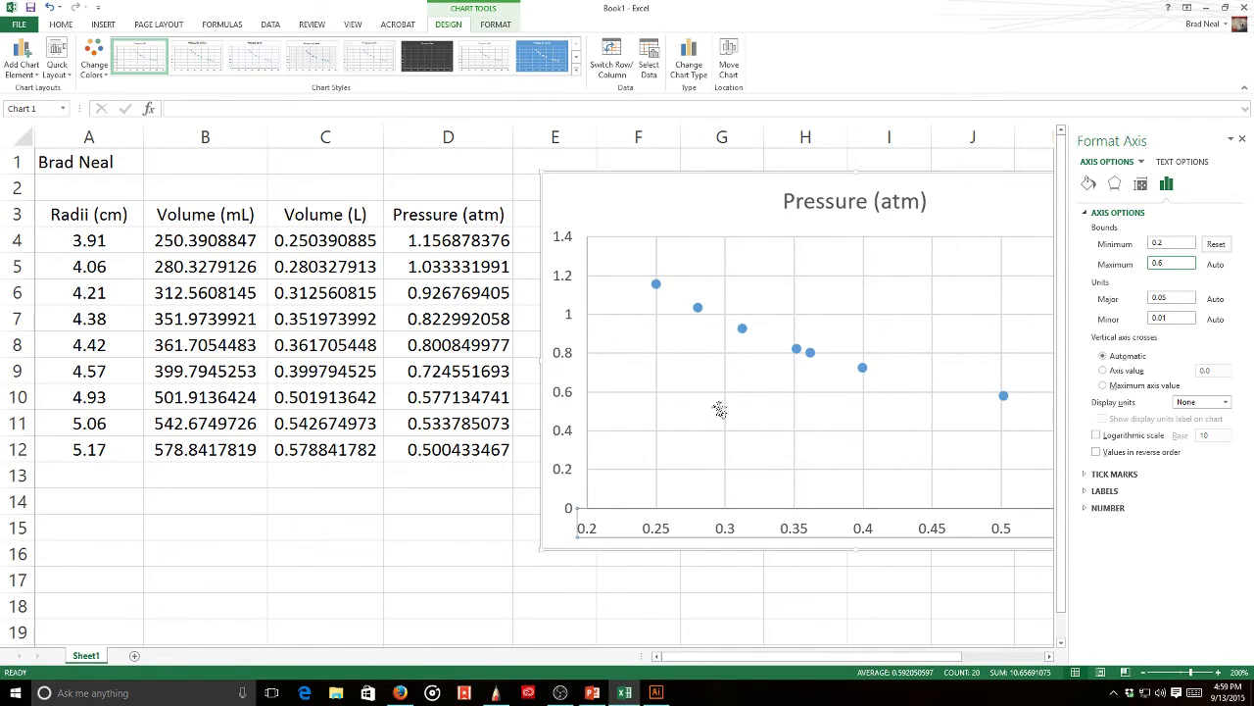
pyautogui.click(1184, 241)
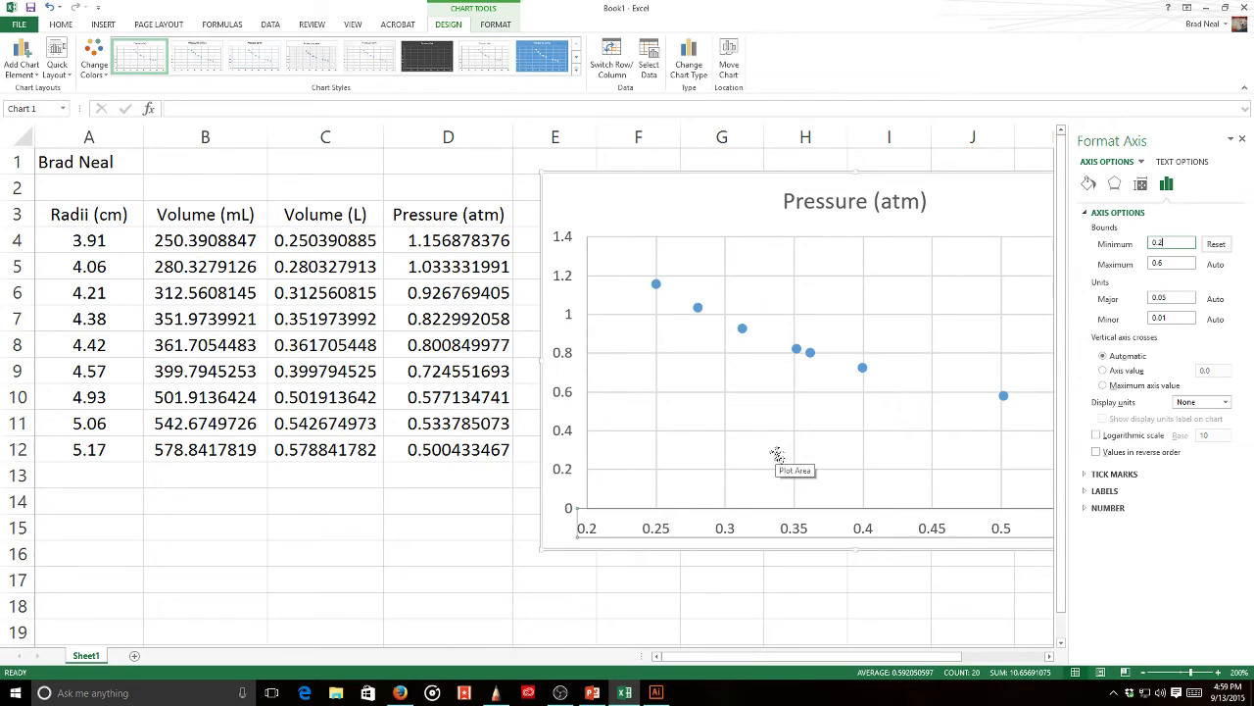
pyautogui.click(1187, 262)
pyautogui.write('4')
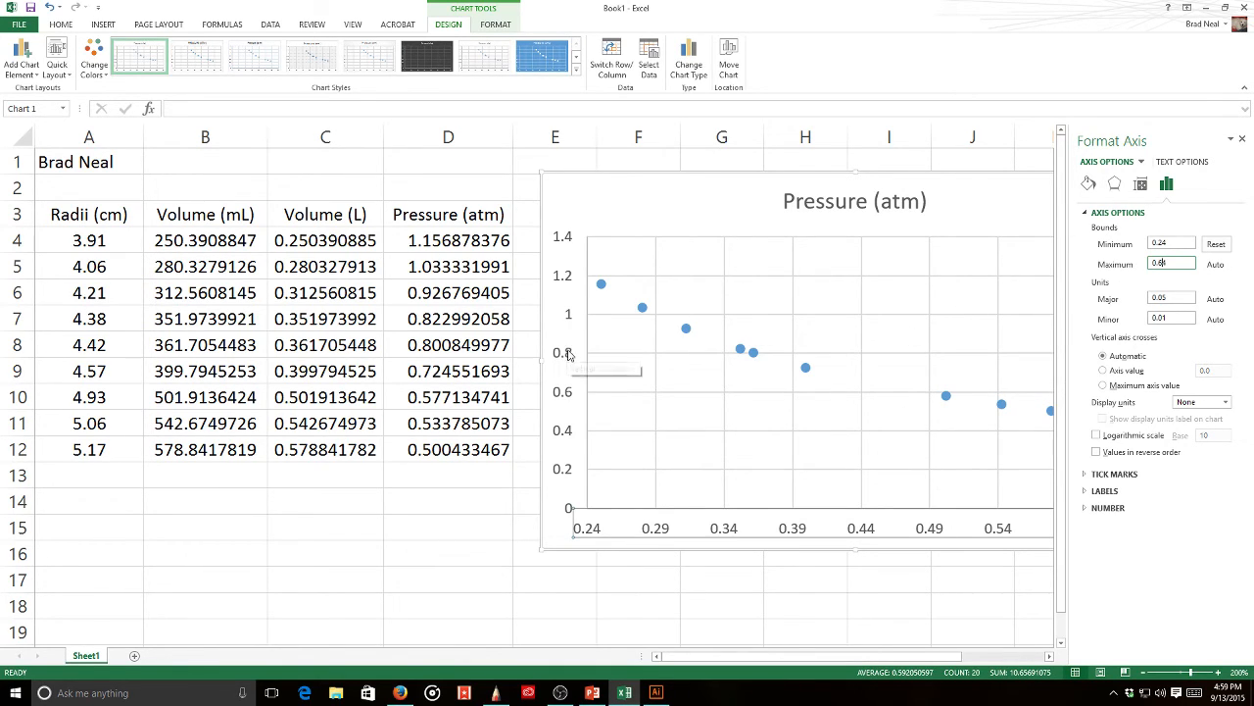
pyautogui.write('4')
# - Set the vertical Pressure axis minimum bound to 0.4 and close the Format Axis pane
pyautogui.click(563, 400)
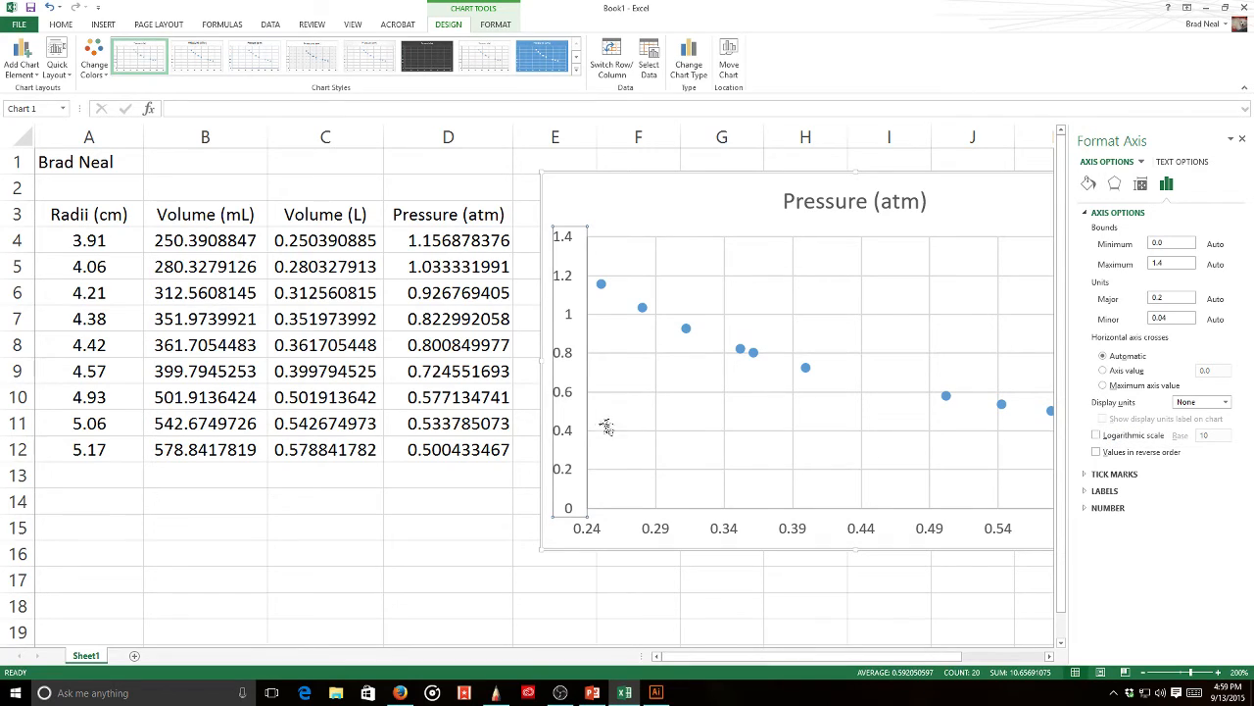
pyautogui.click(1170, 242)
pyautogui.write('0')
pyautogui.press('Return')
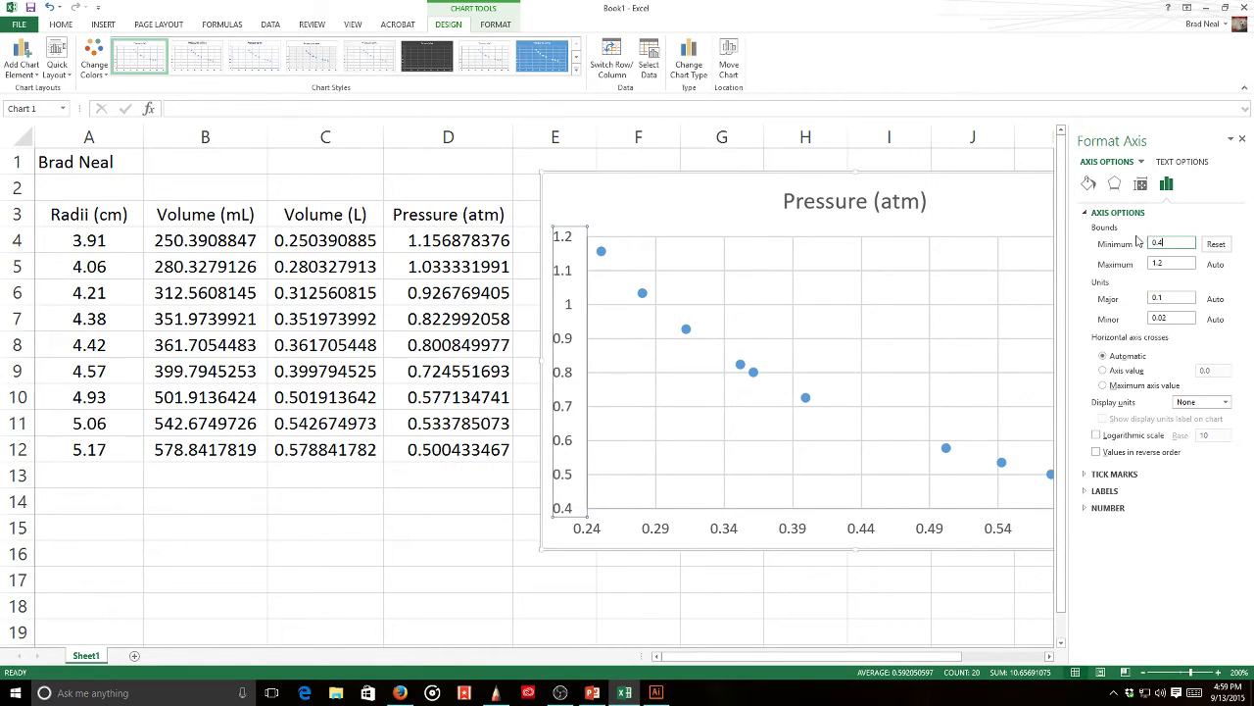
pyautogui.click(1242, 139)
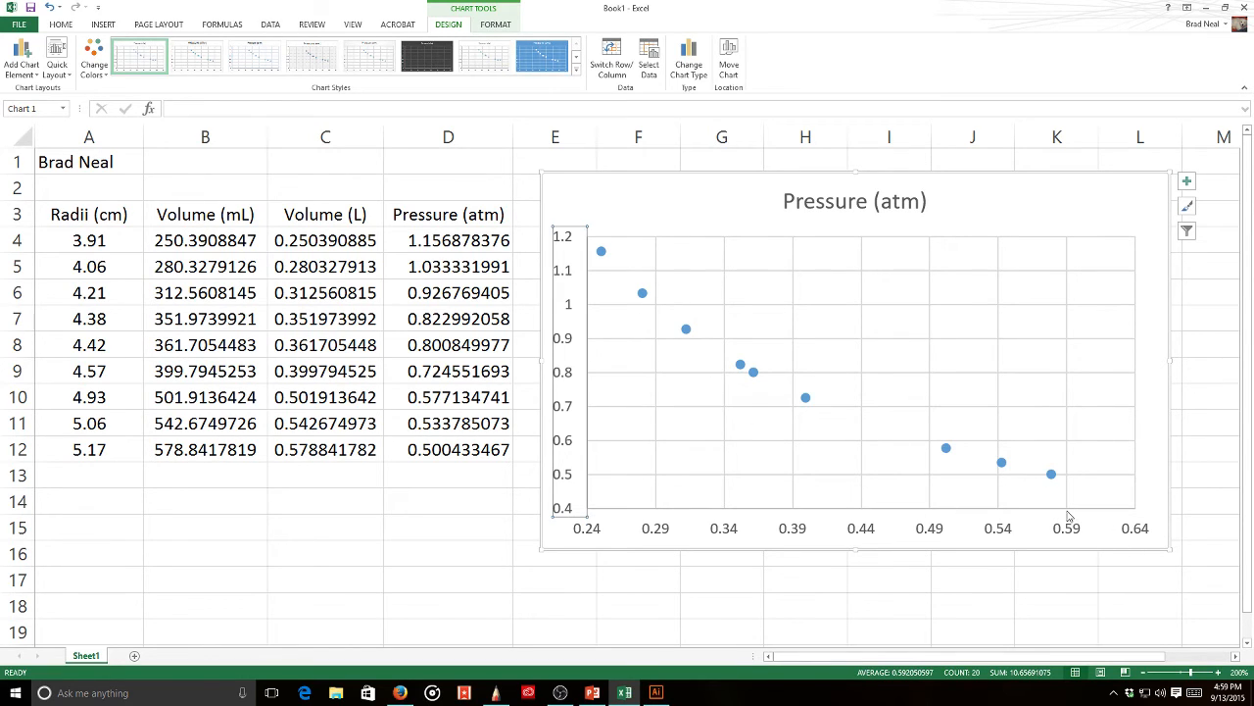
# - Add a linear trendline displaying its equation and R² value on the chart
pyautogui.rightClick(753, 373)
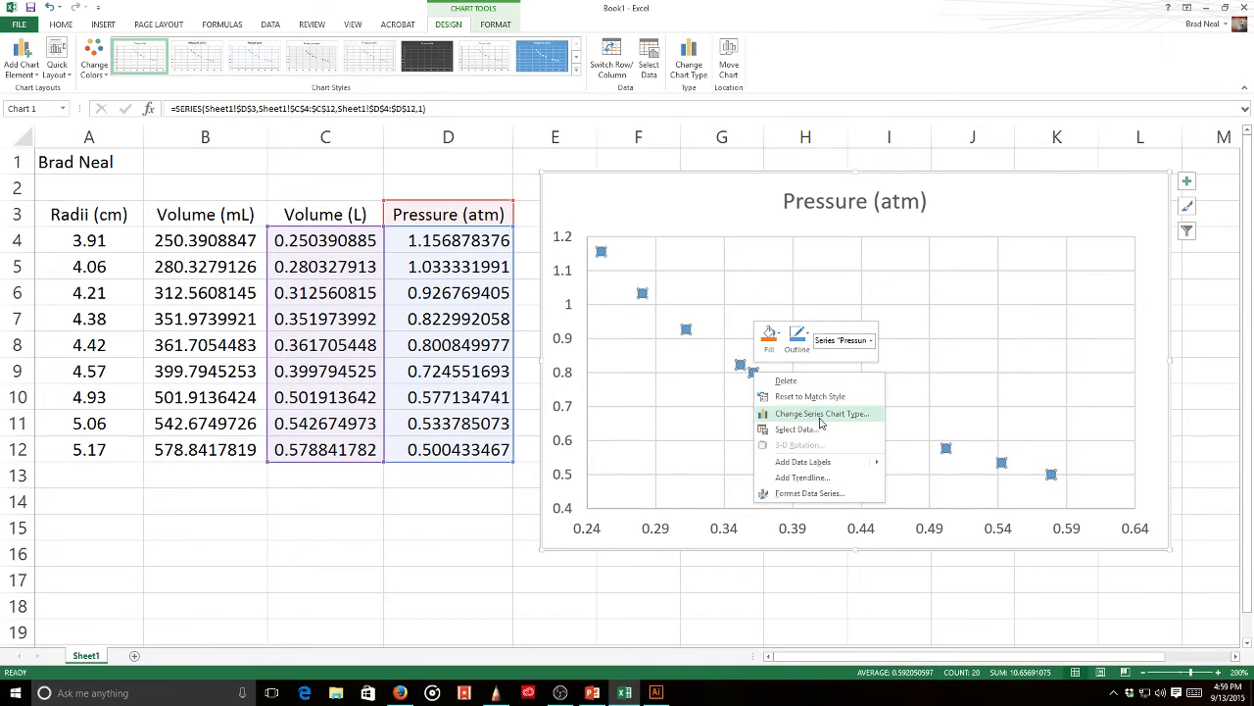
pyautogui.click(818, 478)
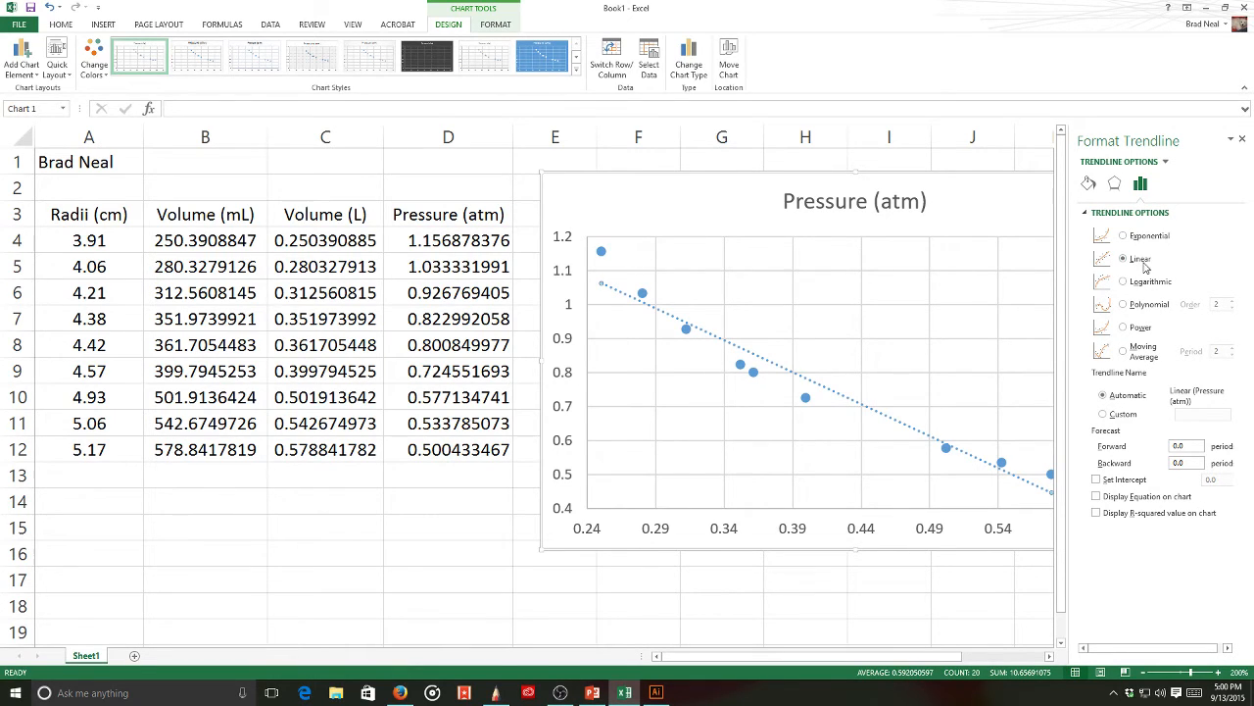
pyautogui.click(1130, 500)
pyautogui.click(1142, 516)
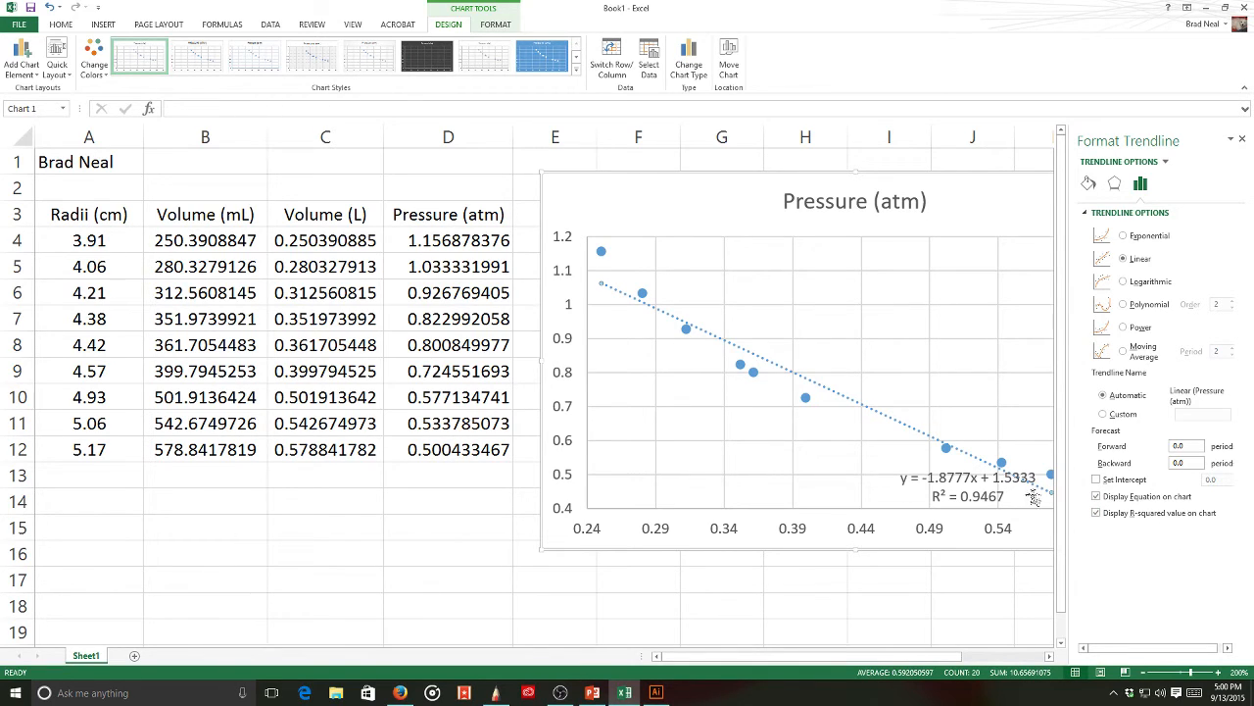
pyautogui.moveTo(982, 499); pyautogui.dragTo(713, 465)
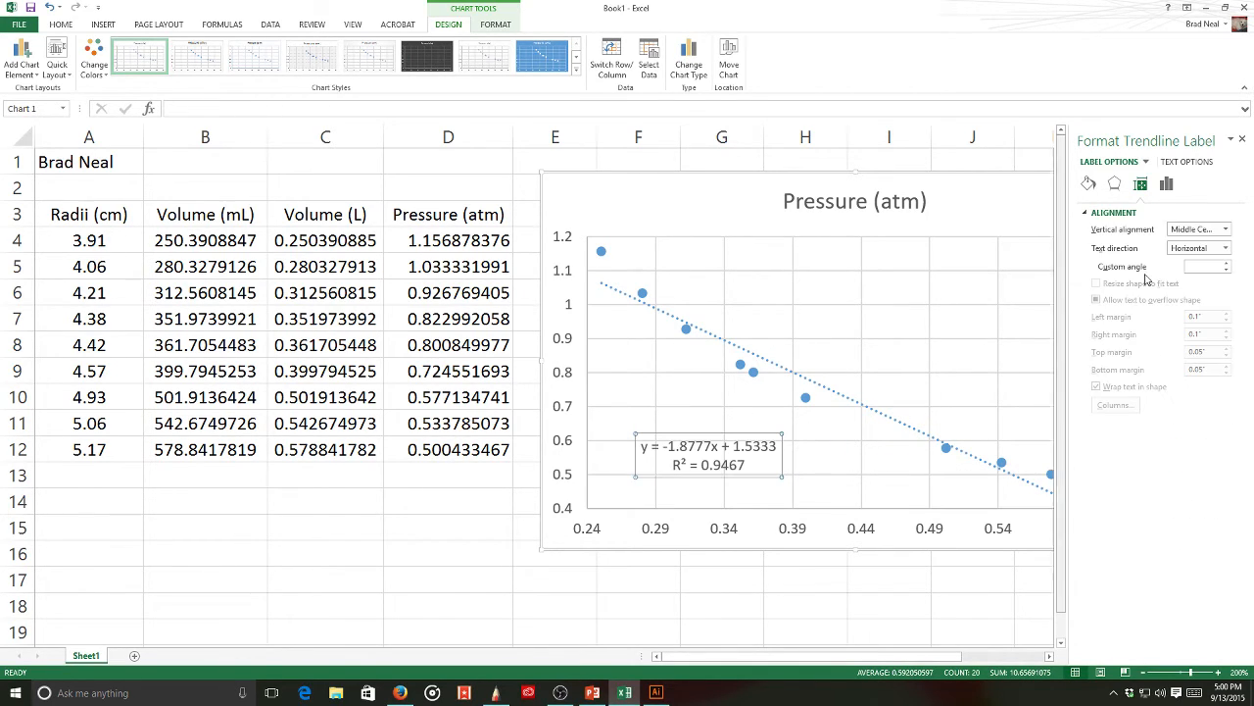
pyautogui.click(1242, 141)
# - Move the equation label to the upper middle, narrow the chart, and shift it right
pyautogui.click(932, 275)
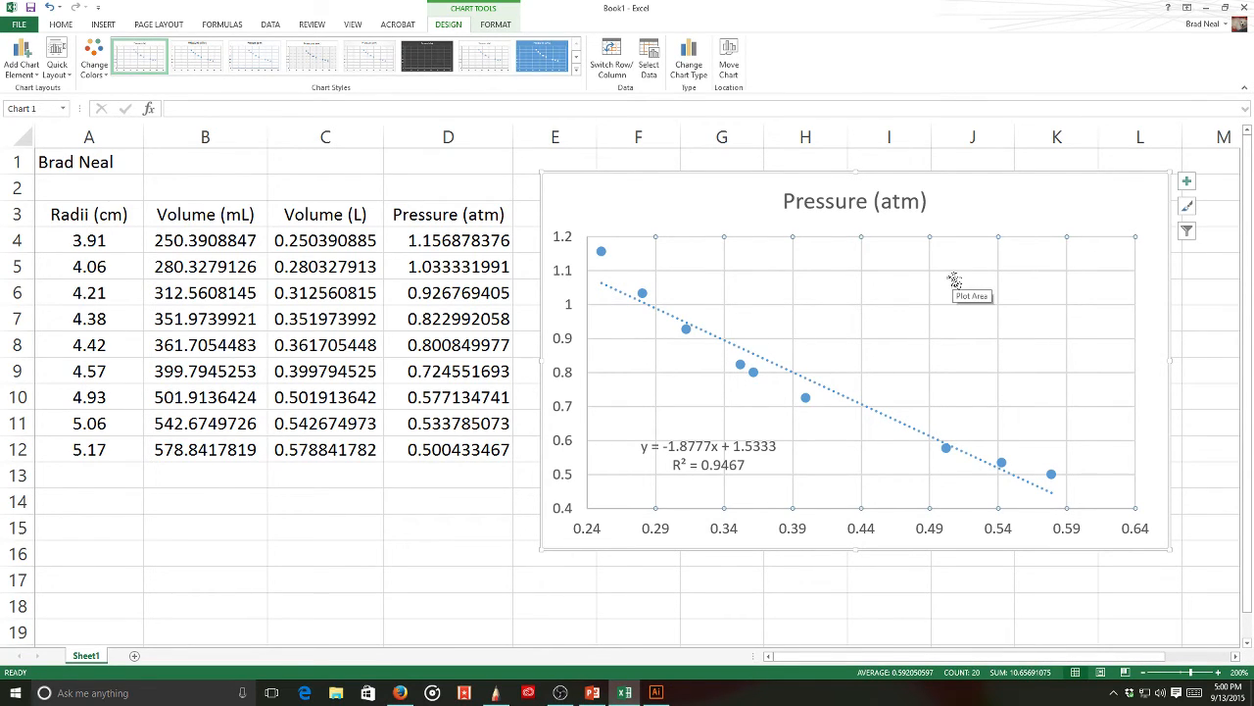
pyautogui.click(955, 282)
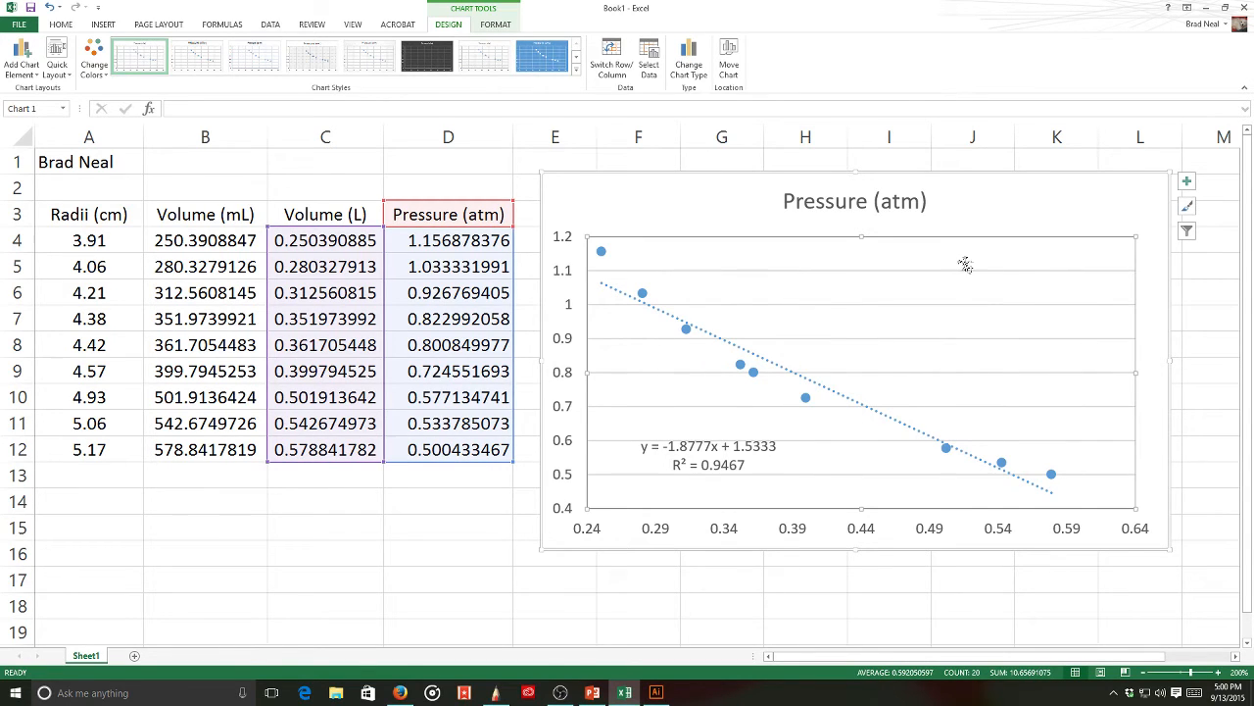
pyautogui.click(966, 271)
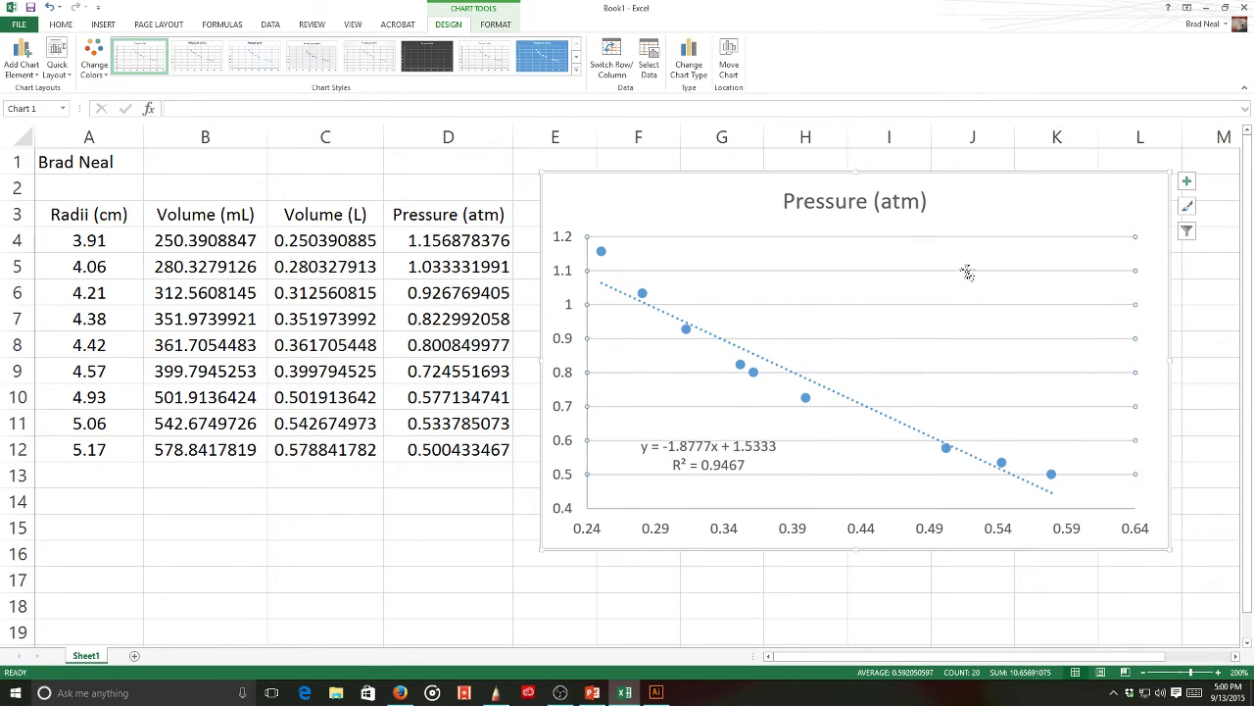
pyautogui.click(966, 272)
pyautogui.moveTo(730, 446); pyautogui.dragTo(857, 277)
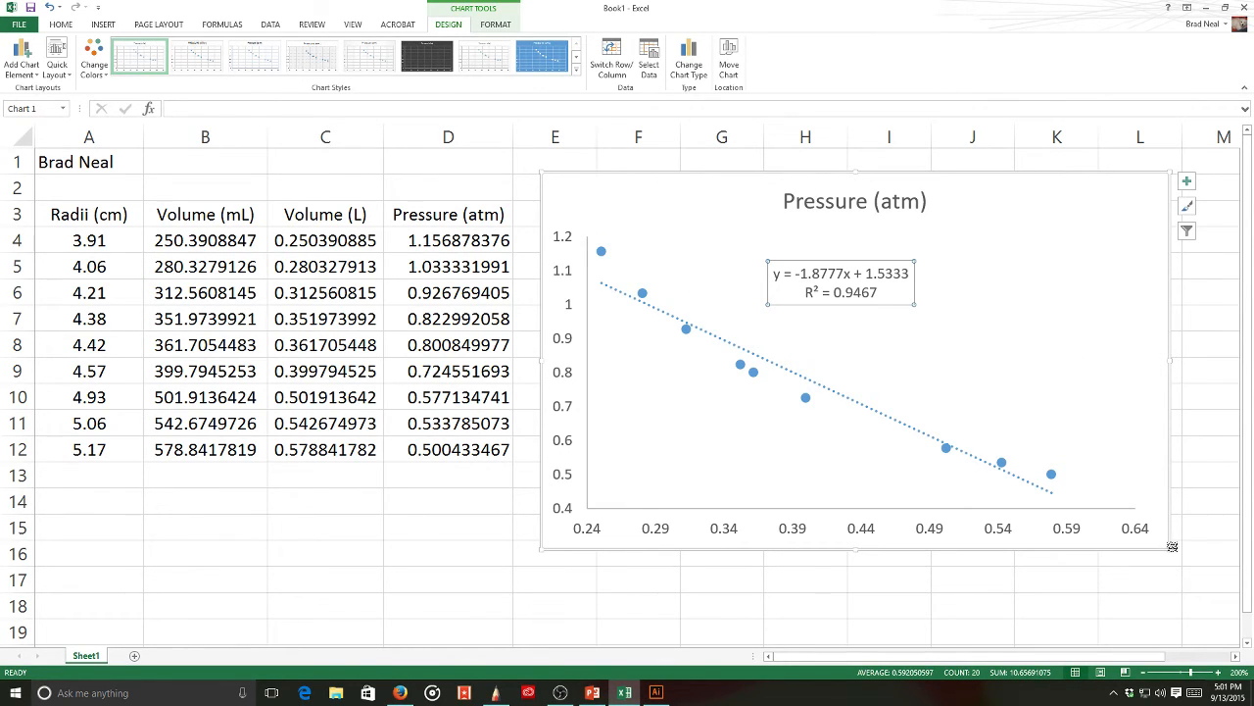
pyautogui.moveTo(1172, 551); pyautogui.dragTo(914, 551)
pyautogui.moveTo(765, 176); pyautogui.dragTo(1025, 188)
# - Move the Pressure header and values from column D to E3 and autofit column E
pyautogui.click(476, 190)
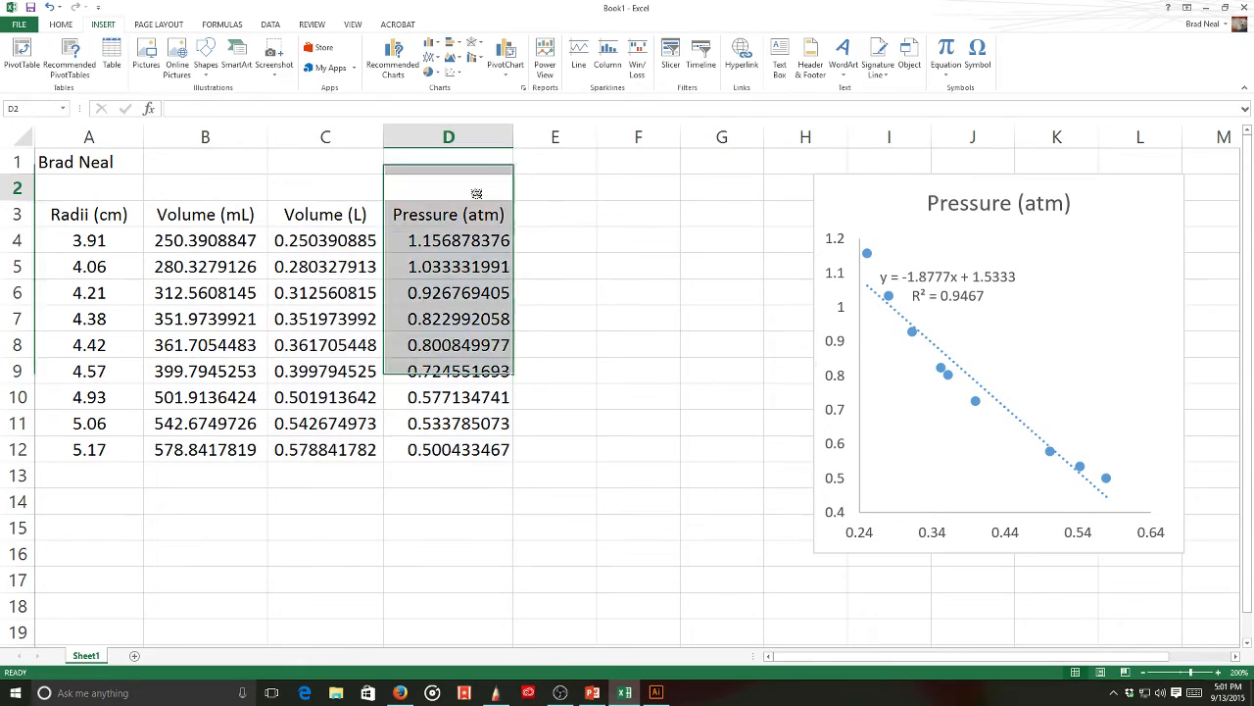
pyautogui.moveTo(445, 211); pyautogui.dragTo(443, 462)
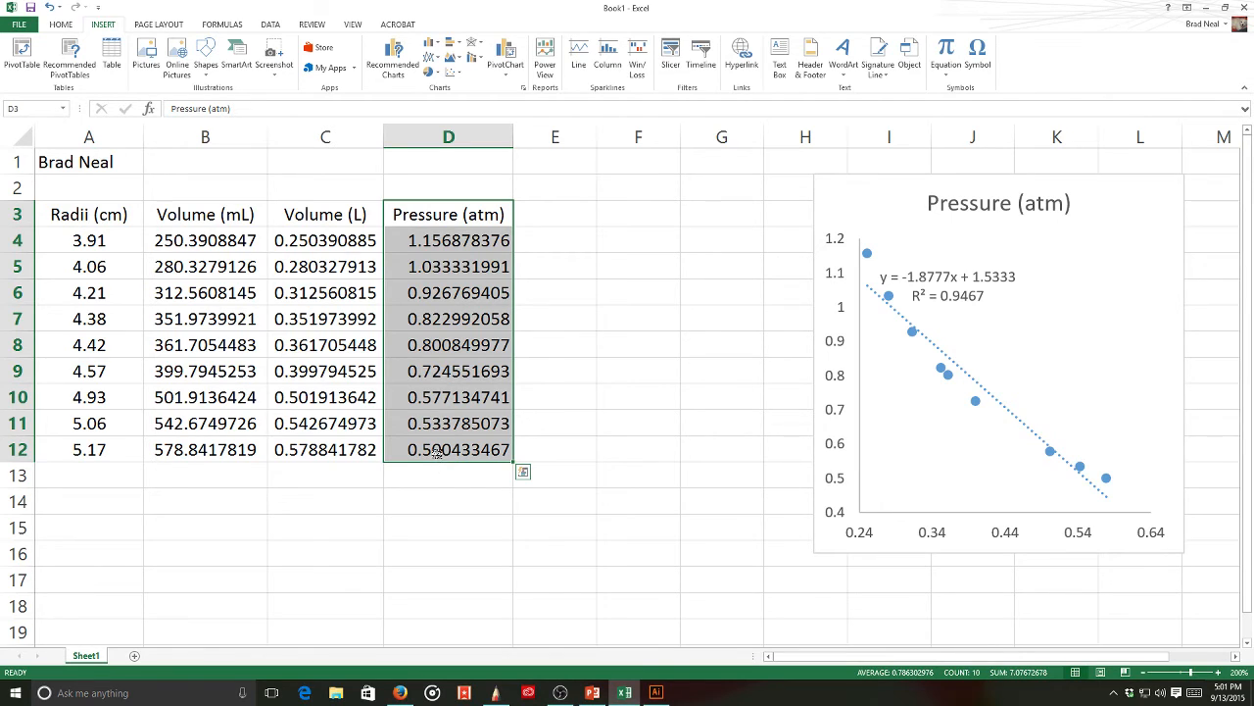
pyautogui.hotkey('ctrl', 'c')
pyautogui.click(566, 216)
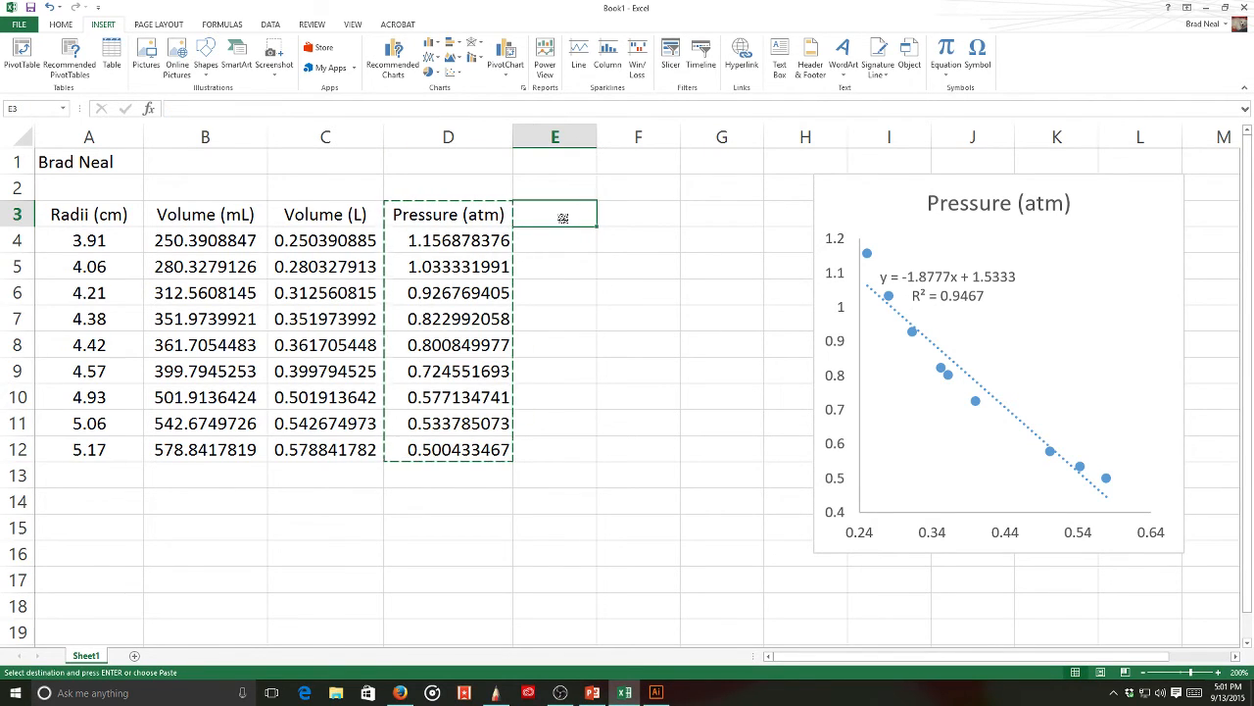
pyautogui.hotkey('ctrl', 'v')
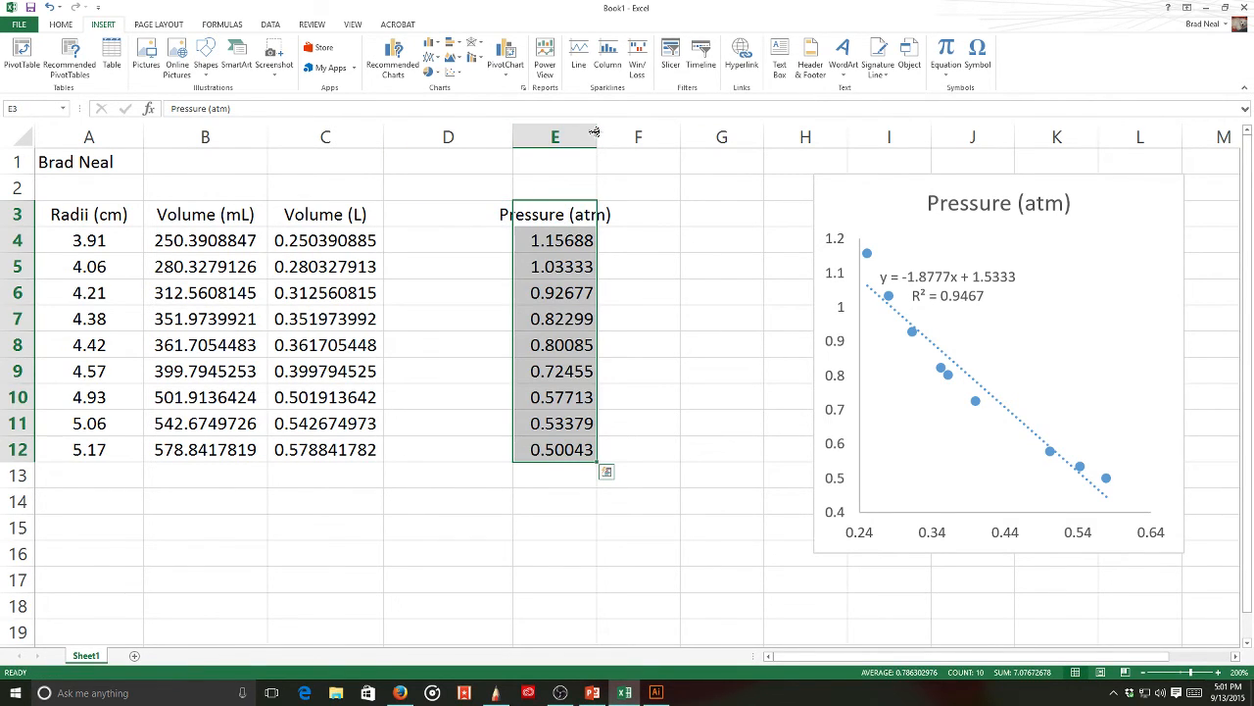
pyautogui.doubleClick(595, 136)
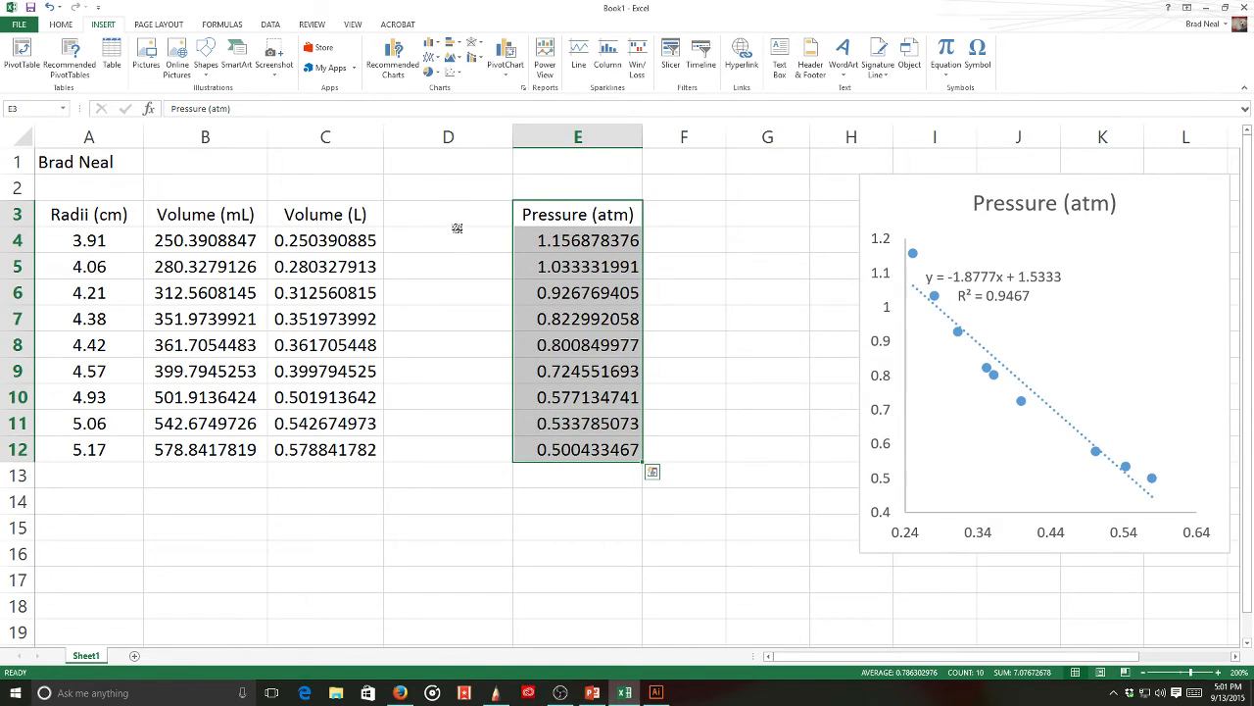
# - Head D3 '1/Volume (1/L)' and fill the formula =1/C4 down to row 12
pyautogui.click(452, 216)
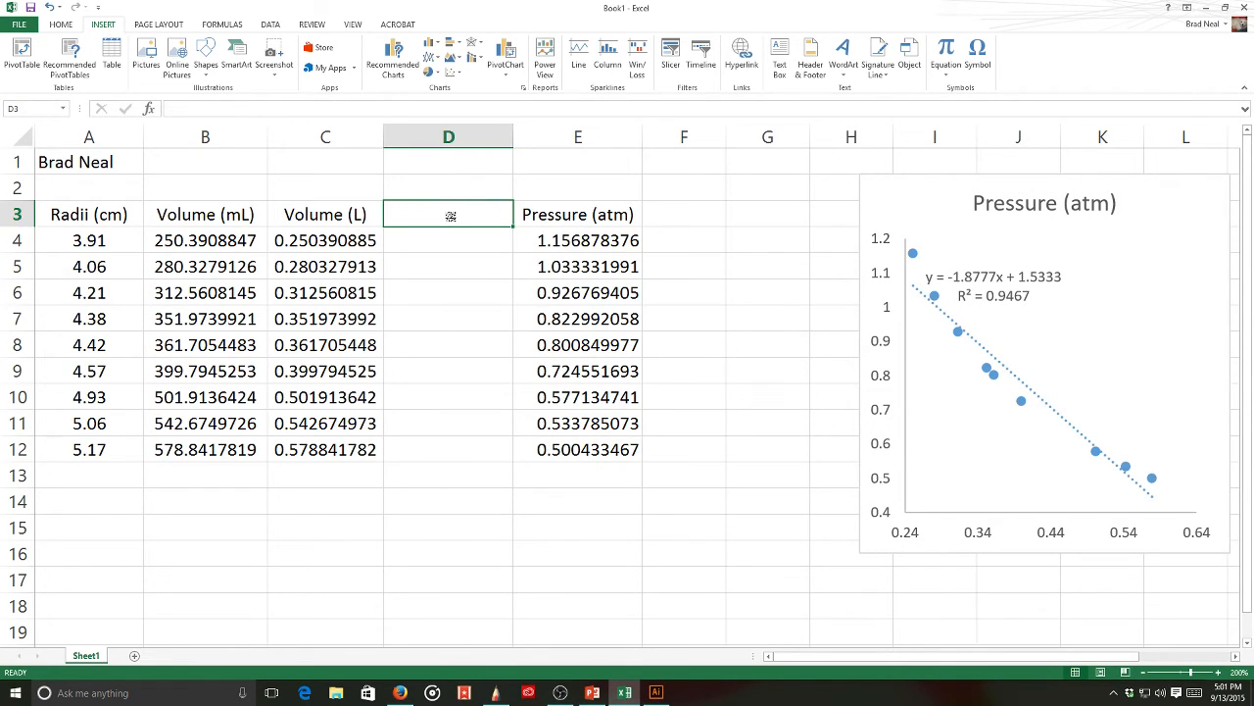
pyautogui.write('1/Volume (1/L')
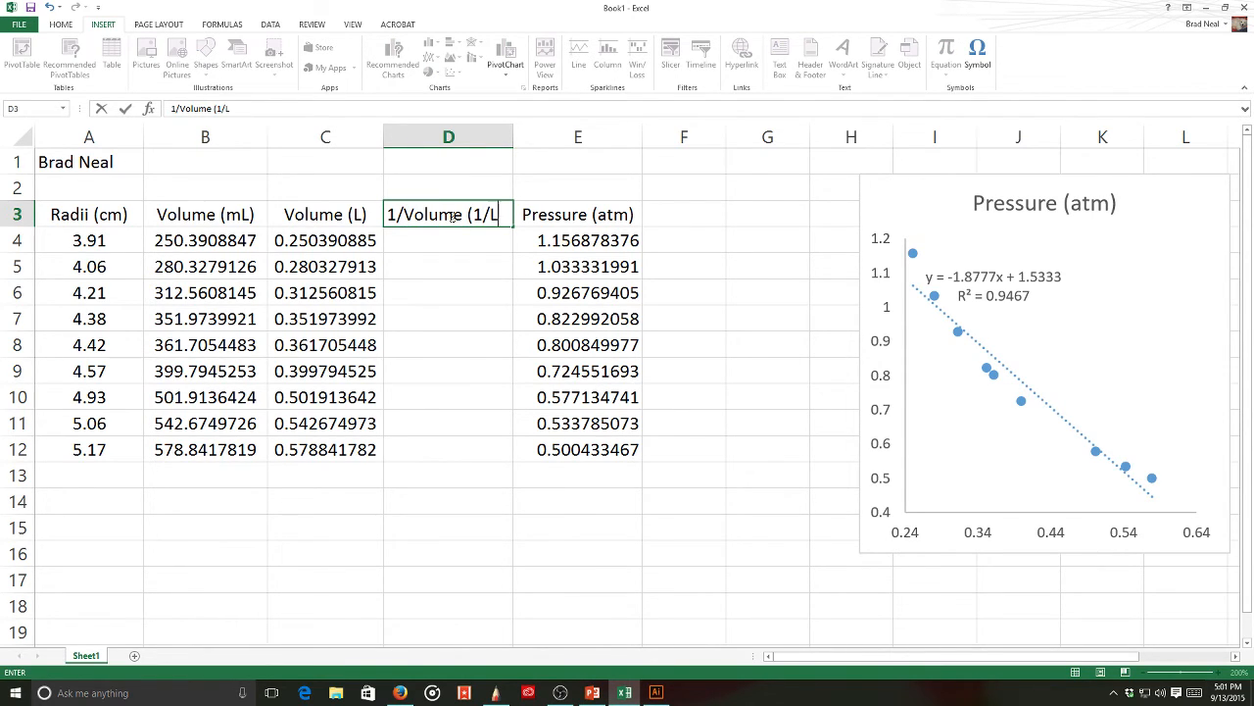
pyautogui.press('Return')
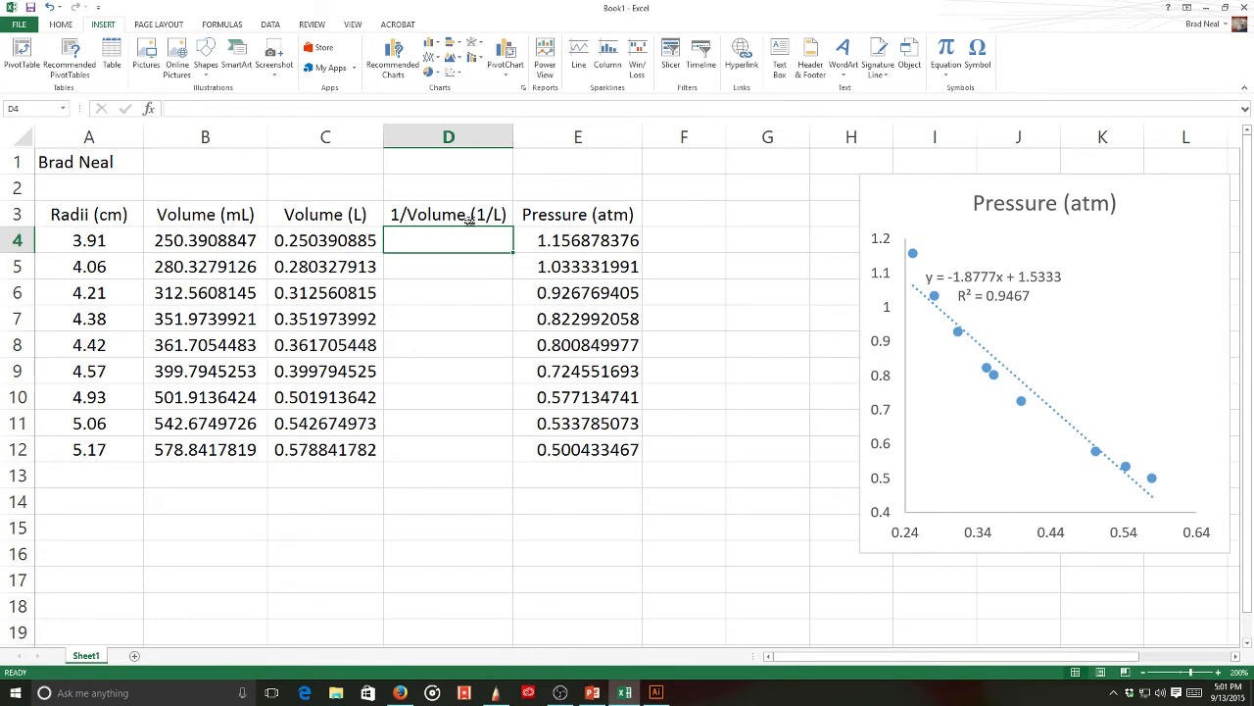
pyautogui.write('=')
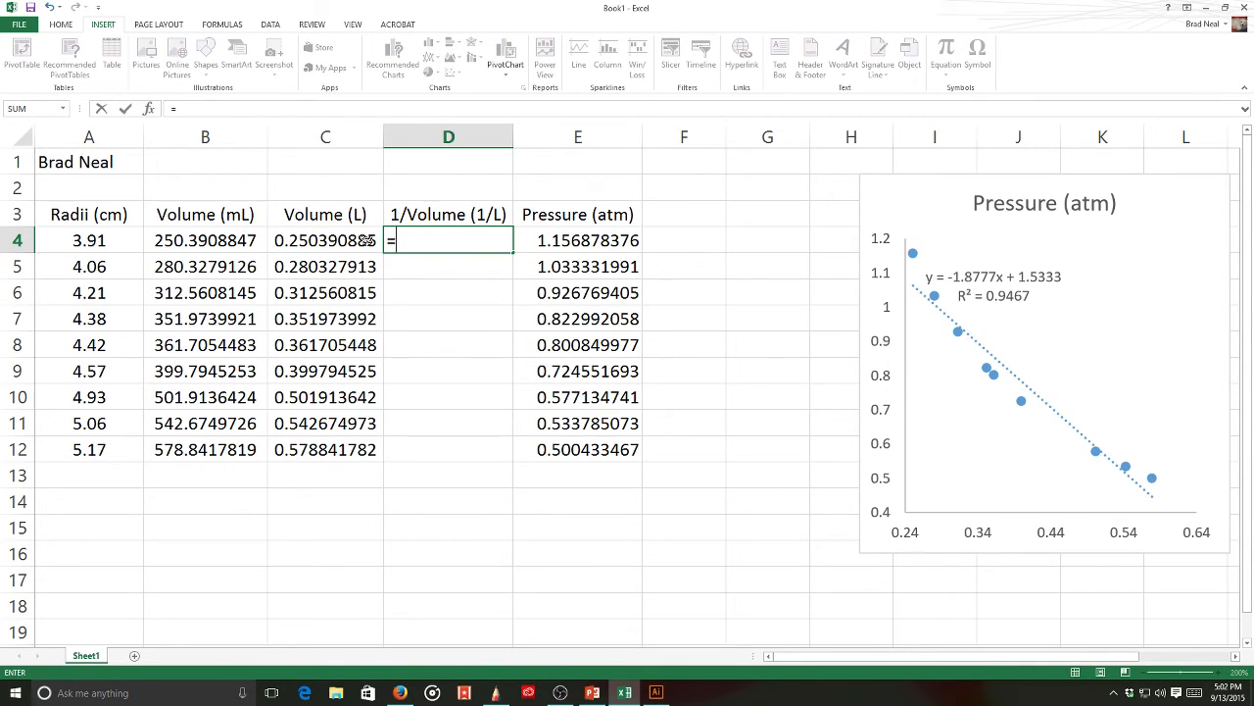
pyautogui.write('1/')
pyautogui.click(358, 240)
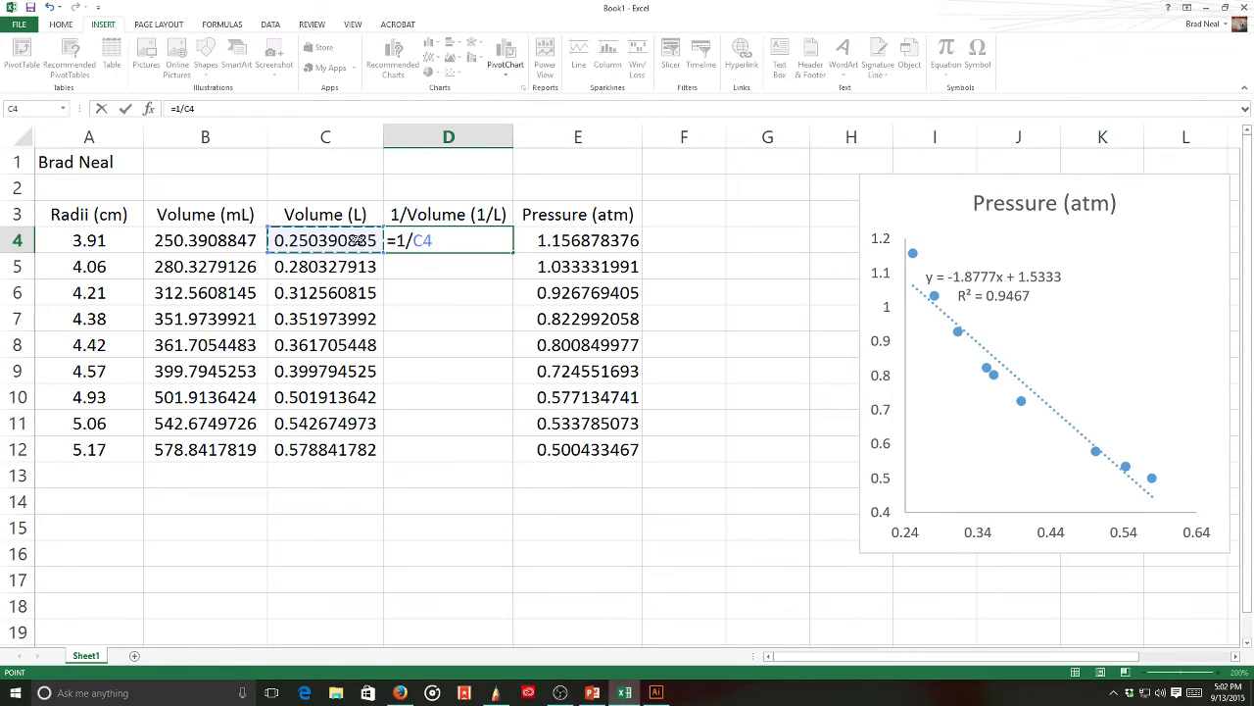
pyautogui.press('Return')
pyautogui.click(510, 250)
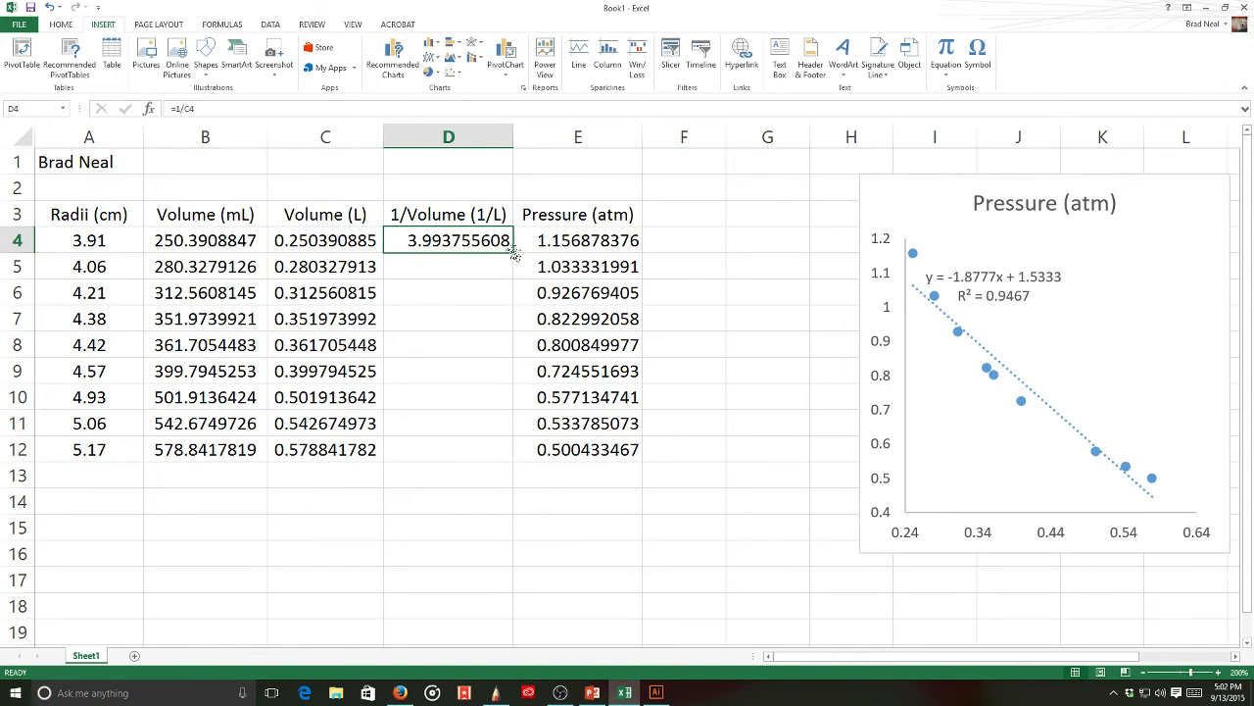
pyautogui.click(515, 251)
pyautogui.click(487, 242)
pyautogui.doubleClick(514, 253)
# - Move the chart left, change its title to 'Pressure vs Volume', and select D3:E12
pyautogui.moveTo(888, 200); pyautogui.dragTo(715, 188)
pyautogui.click(847, 192)
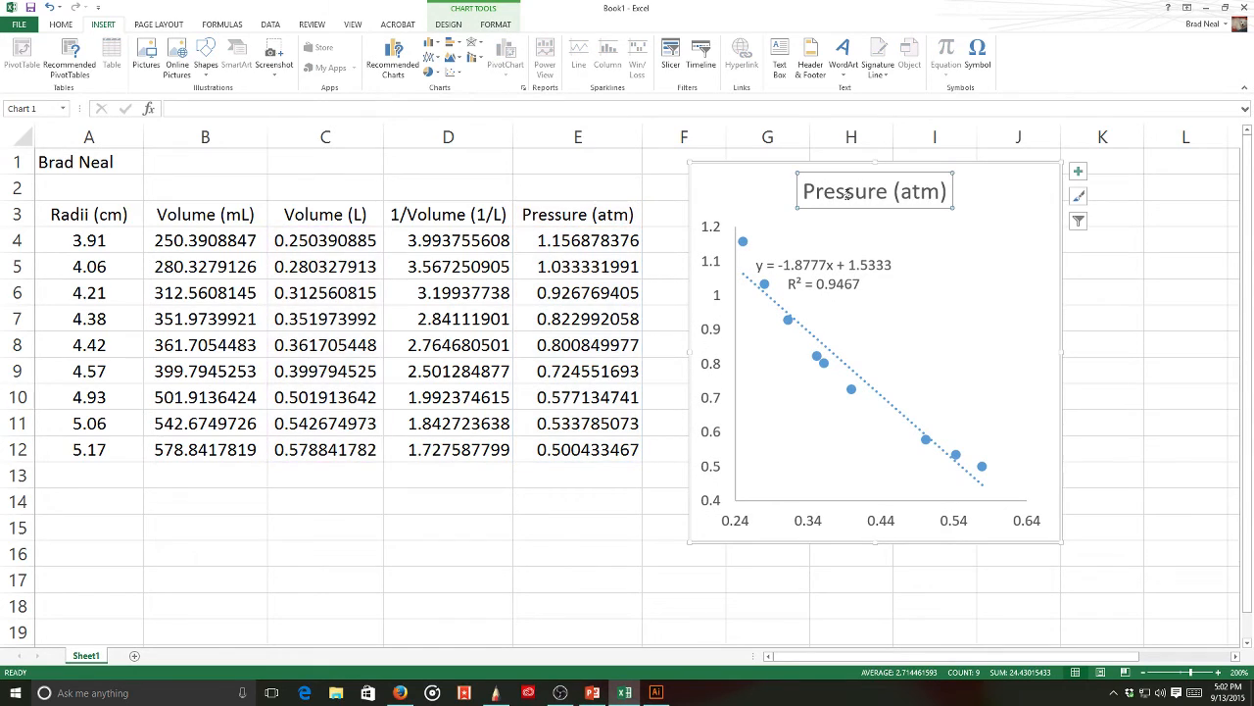
pyautogui.click(895, 191)
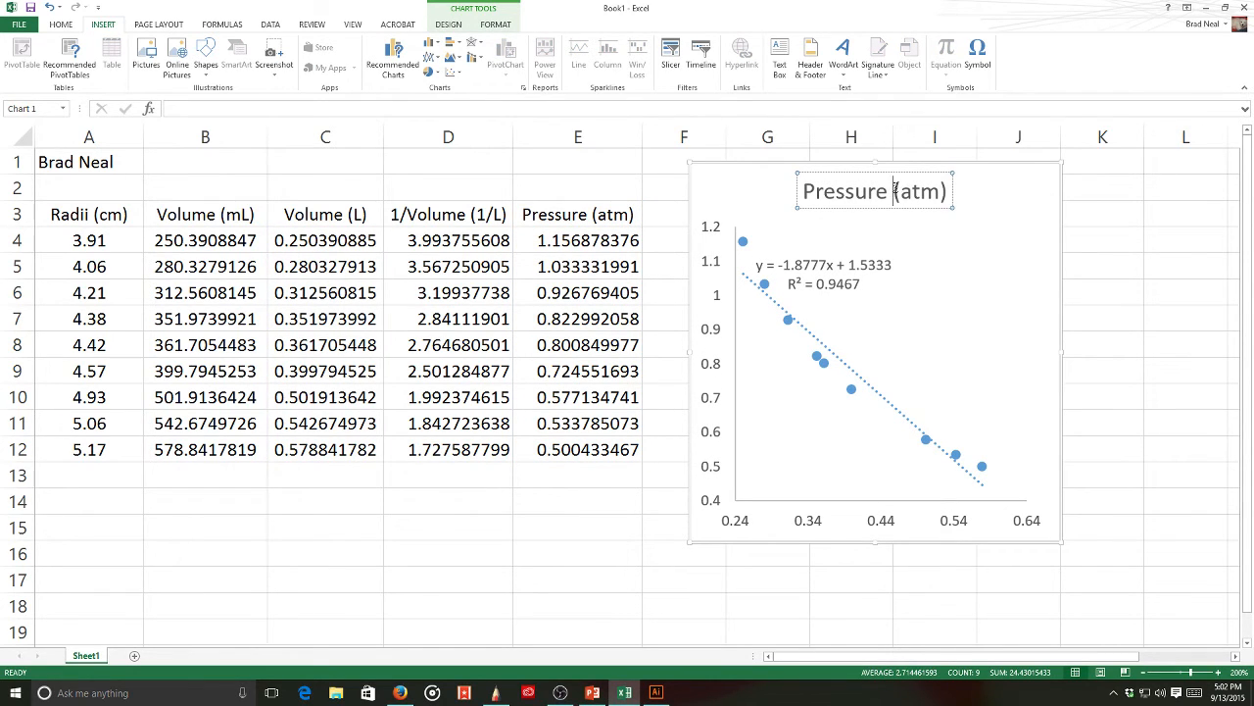
pyautogui.write('vs Volume')
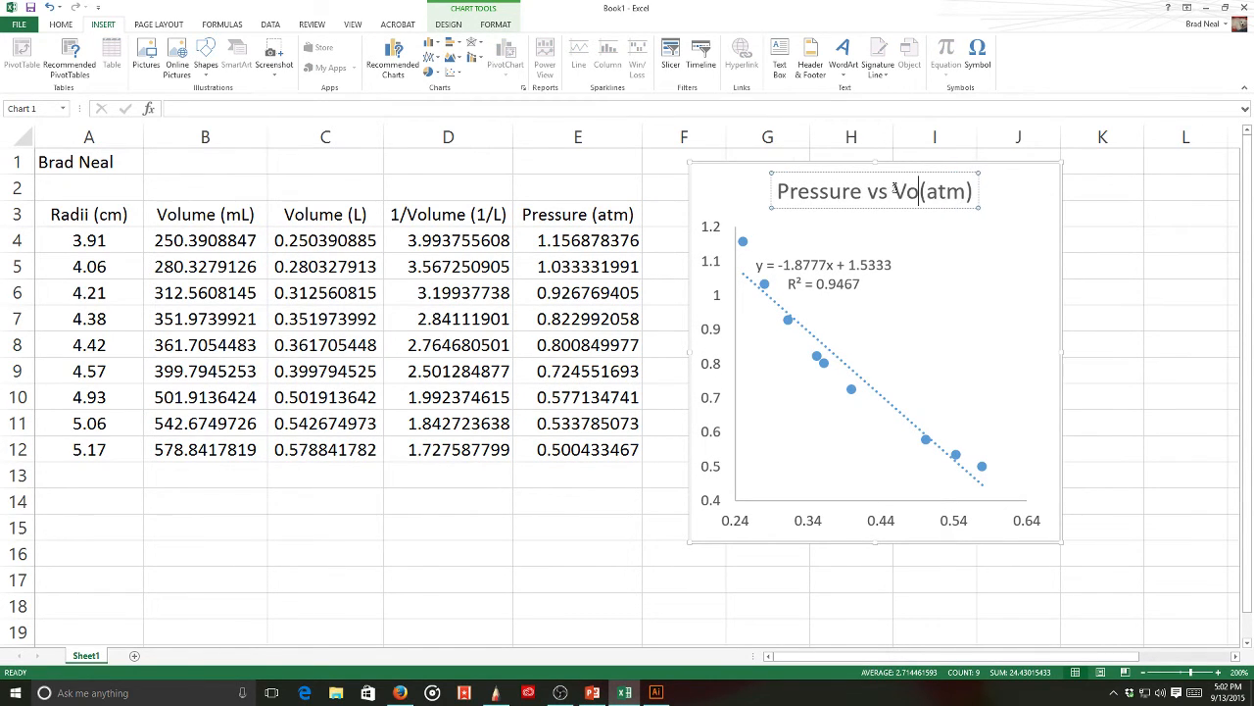
pyautogui.press('Delete')
pyautogui.press('Delete')
pyautogui.press('Delete')
pyautogui.press('Delete')
pyautogui.press('Delete')
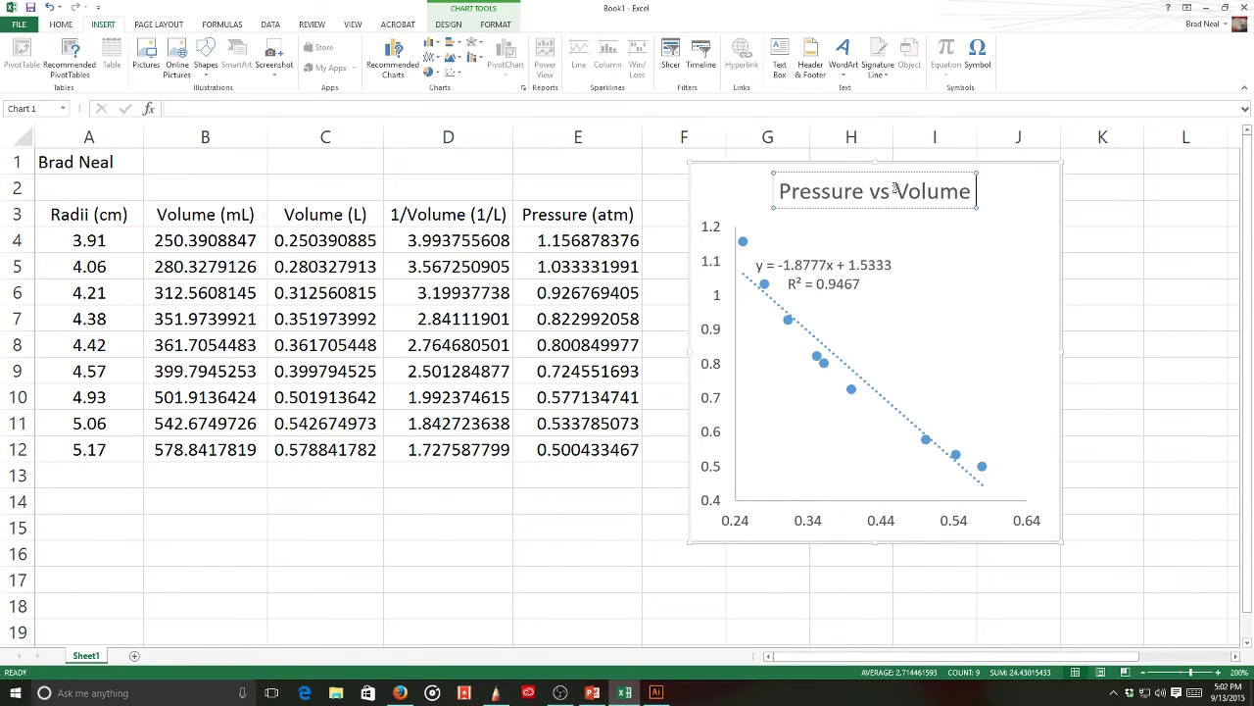
pyautogui.moveTo(489, 214); pyautogui.dragTo(591, 451)
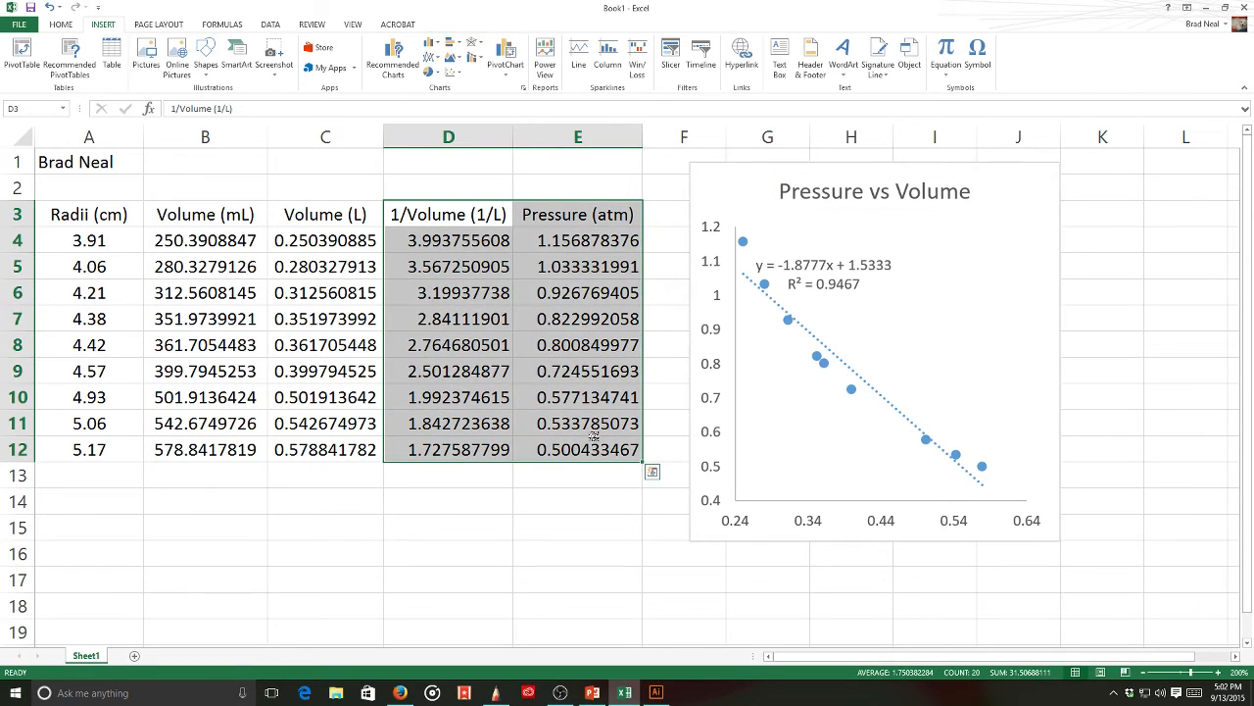
# - Insert a basic scatter chart of the 1/Volume and Pressure data and shrink it
pyautogui.click(451, 74)
pyautogui.click(461, 115)
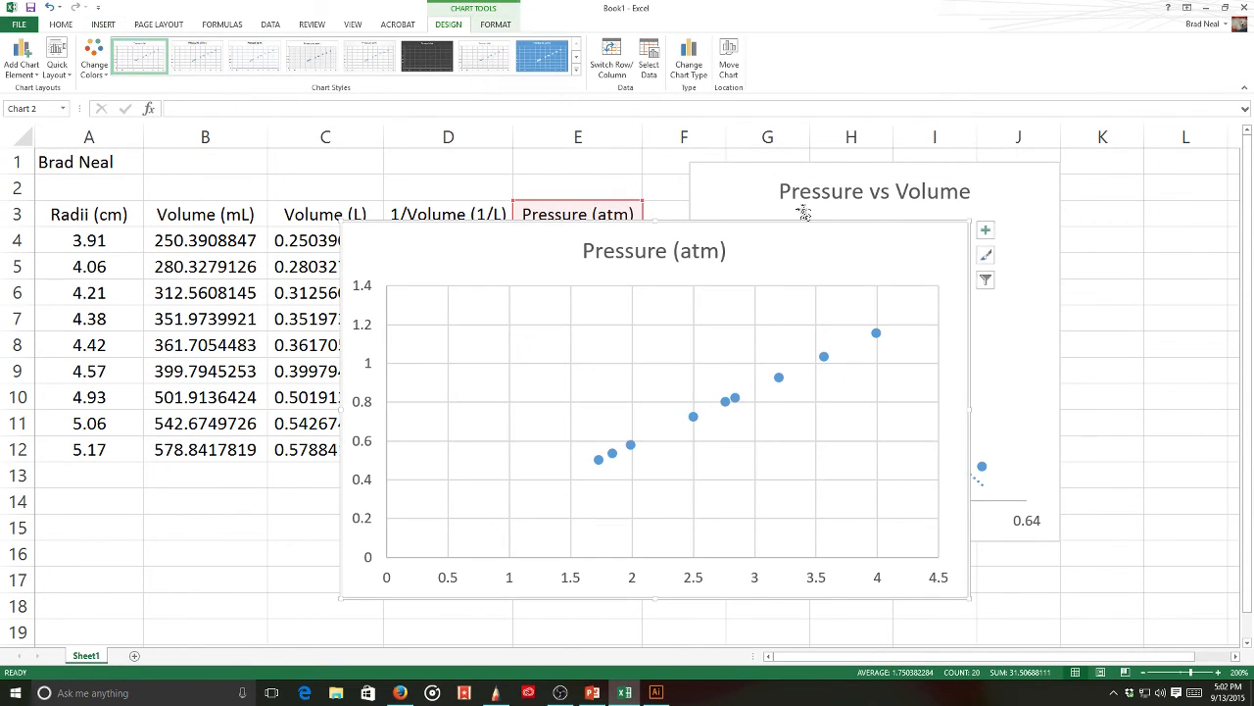
pyautogui.moveTo(970, 224); pyautogui.dragTo(666, 264)
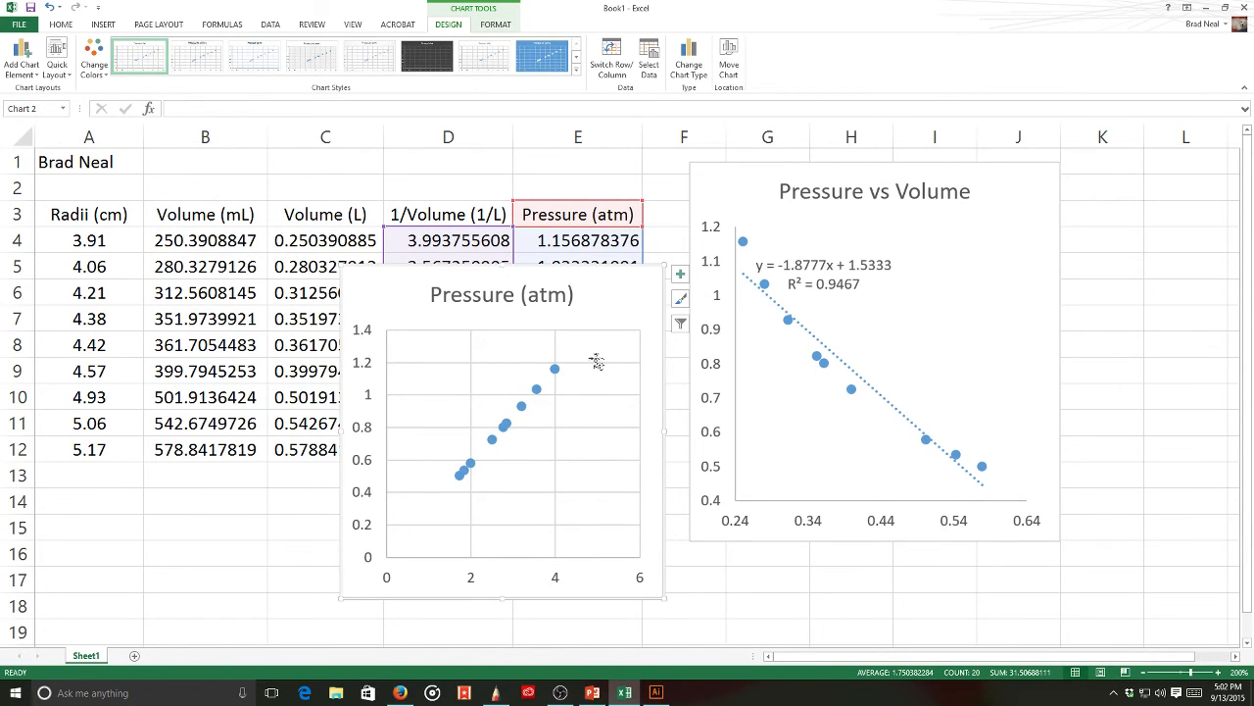
# - Set the horizontal axis bounds to minimum 1.5 and maximum 4.5
pyautogui.click(472, 578)
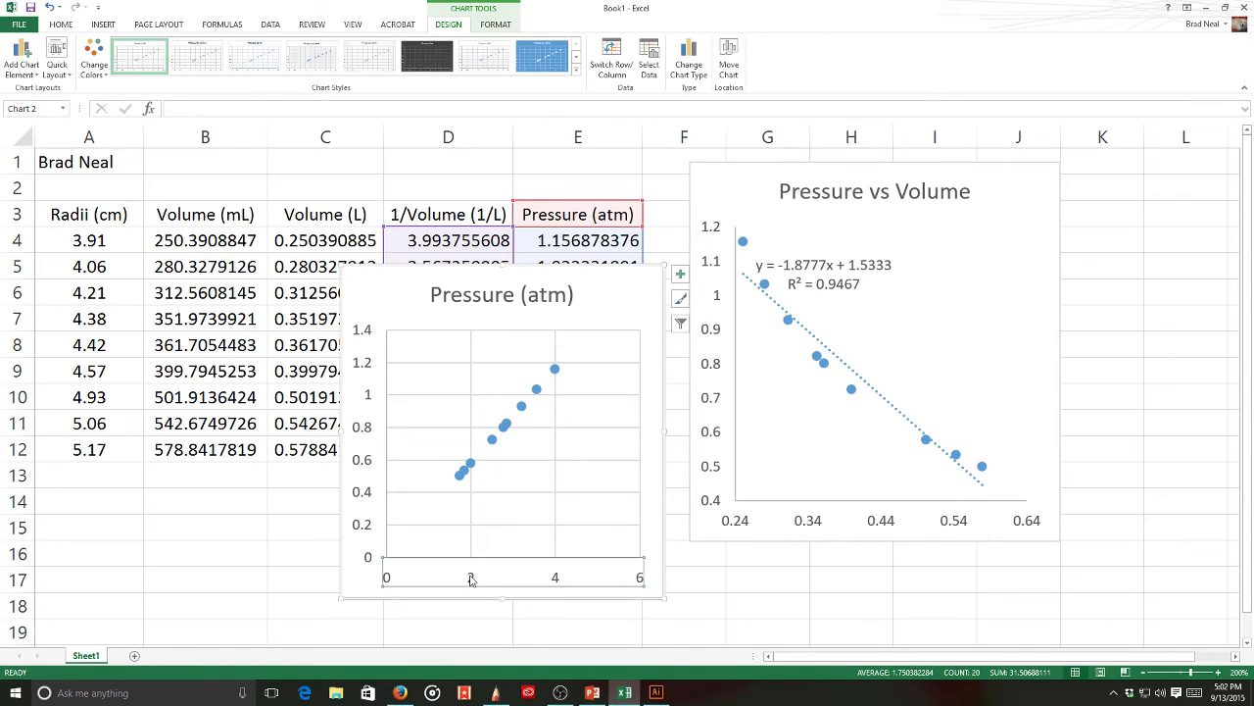
pyautogui.doubleClick(471, 578)
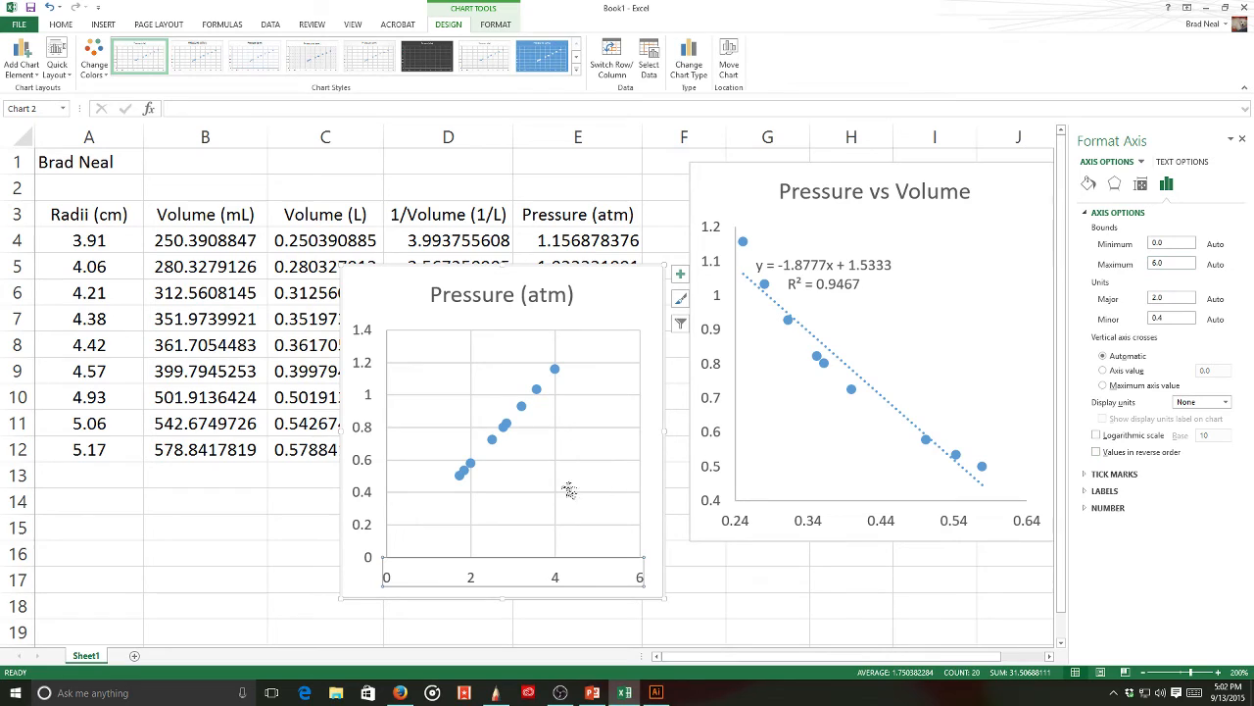
pyautogui.click(1180, 242)
pyautogui.press('Tab')
pyautogui.click(1180, 245)
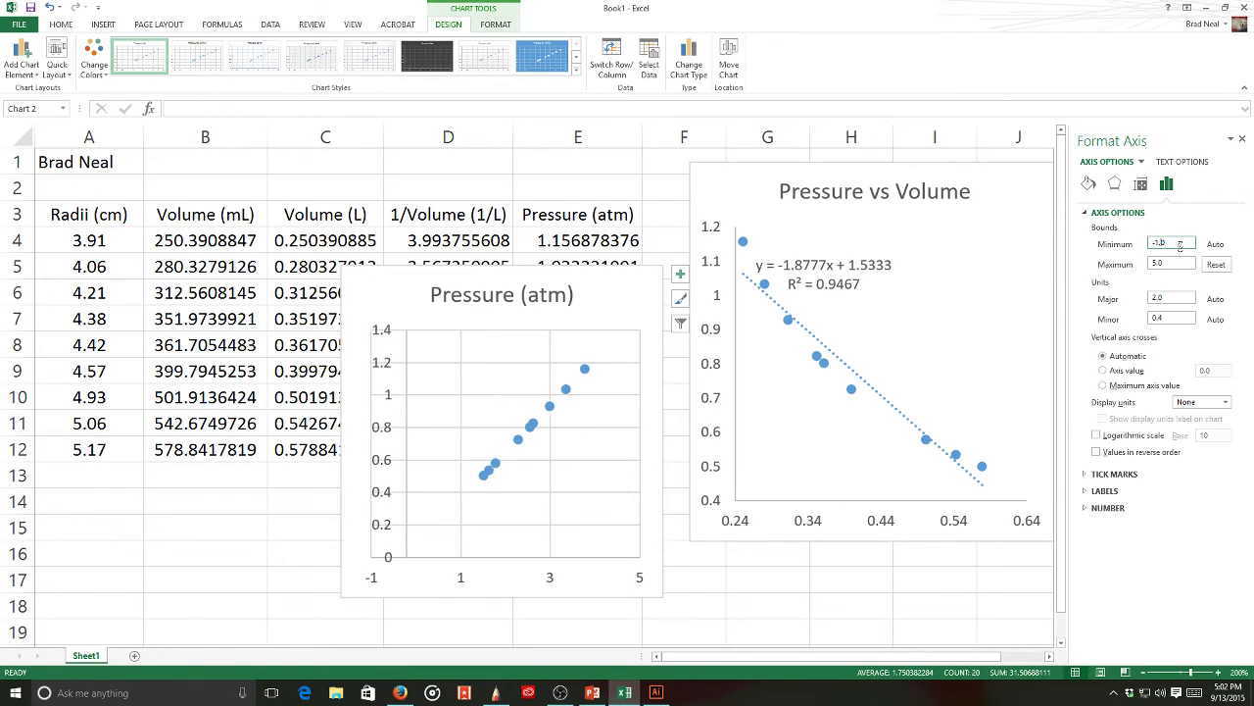
pyautogui.moveTo(1155, 243); pyautogui.dragTo(1124, 241)
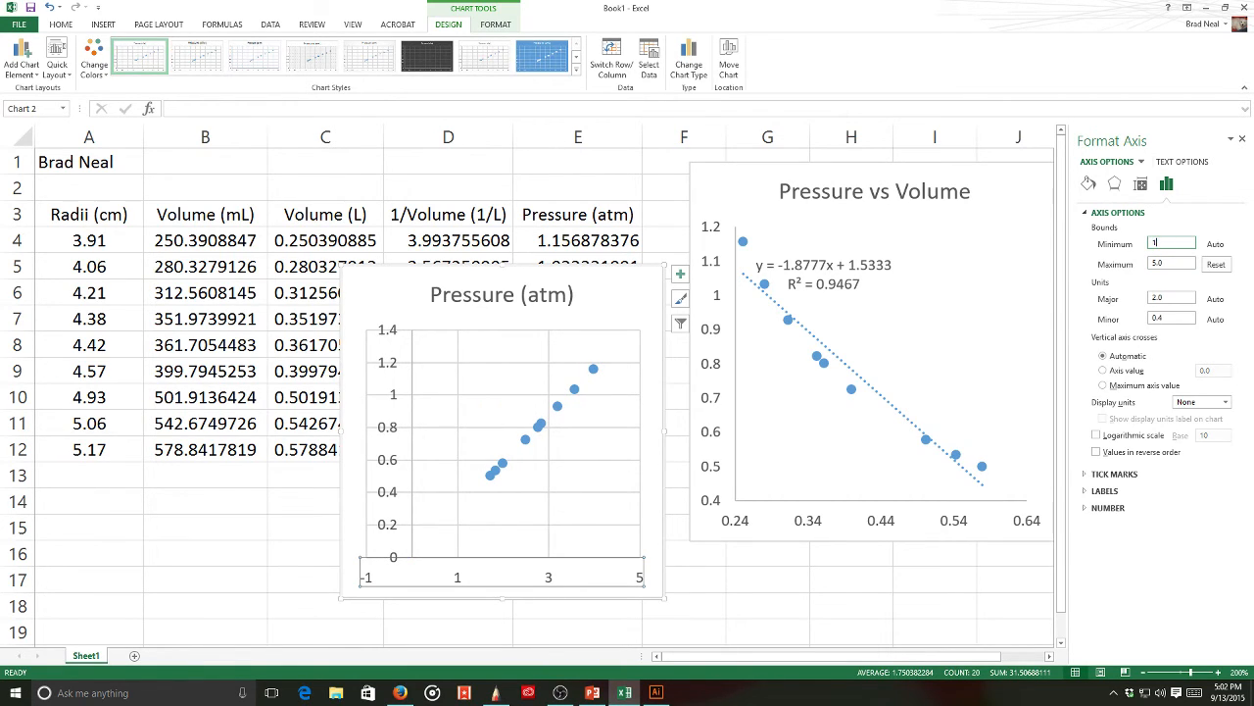
pyautogui.click(1172, 262)
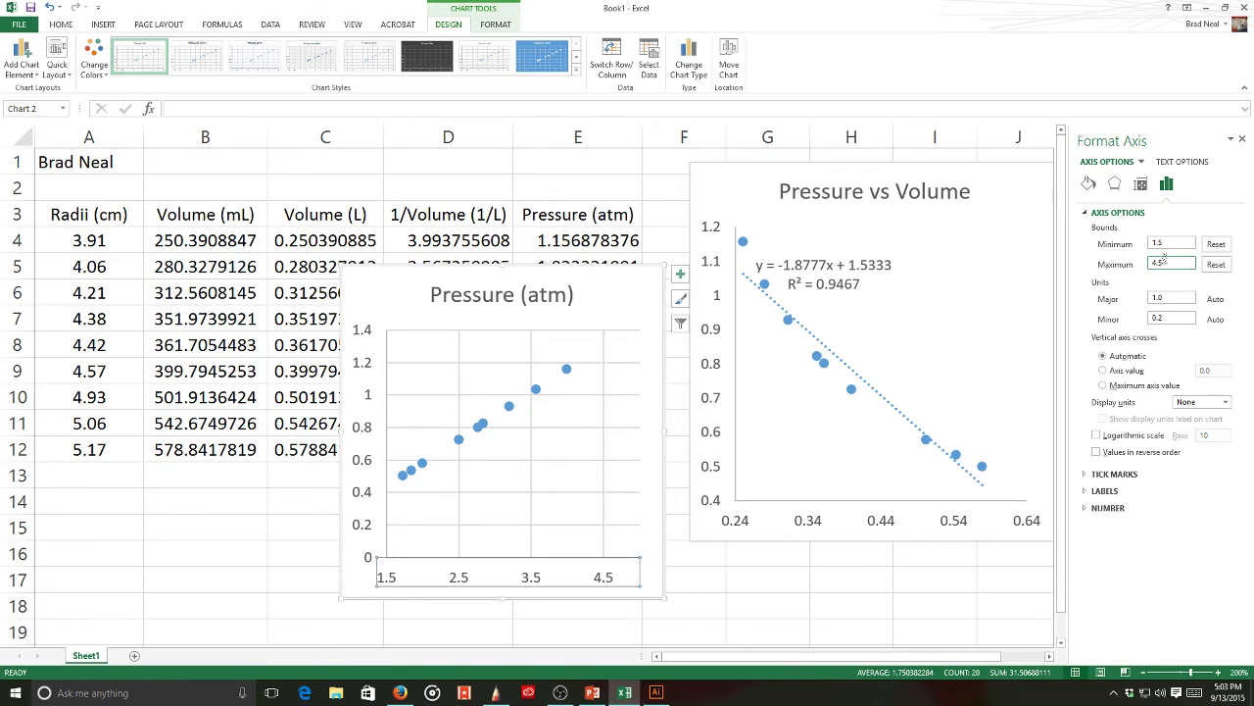
pyautogui.write('4.5')
pyautogui.click(1176, 244)
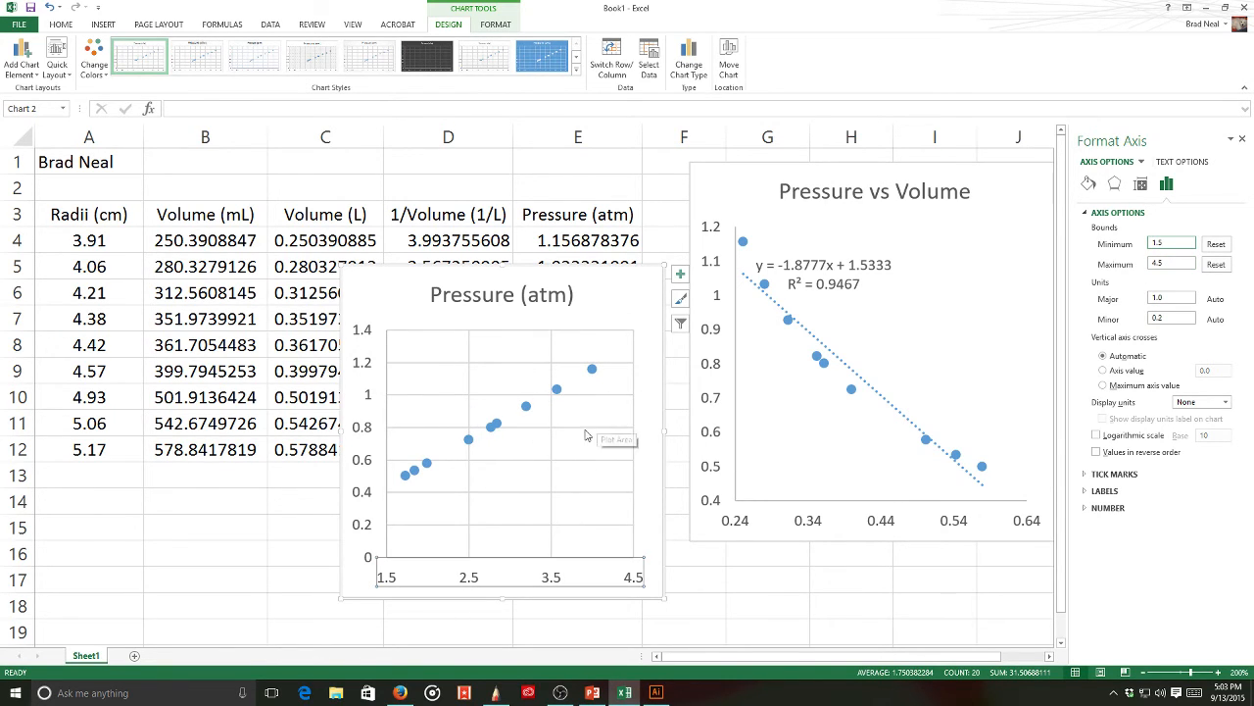
# - Set the vertical axis minimum to 0.4 so it spans 0.4 to 1.2
pyautogui.click(373, 441)
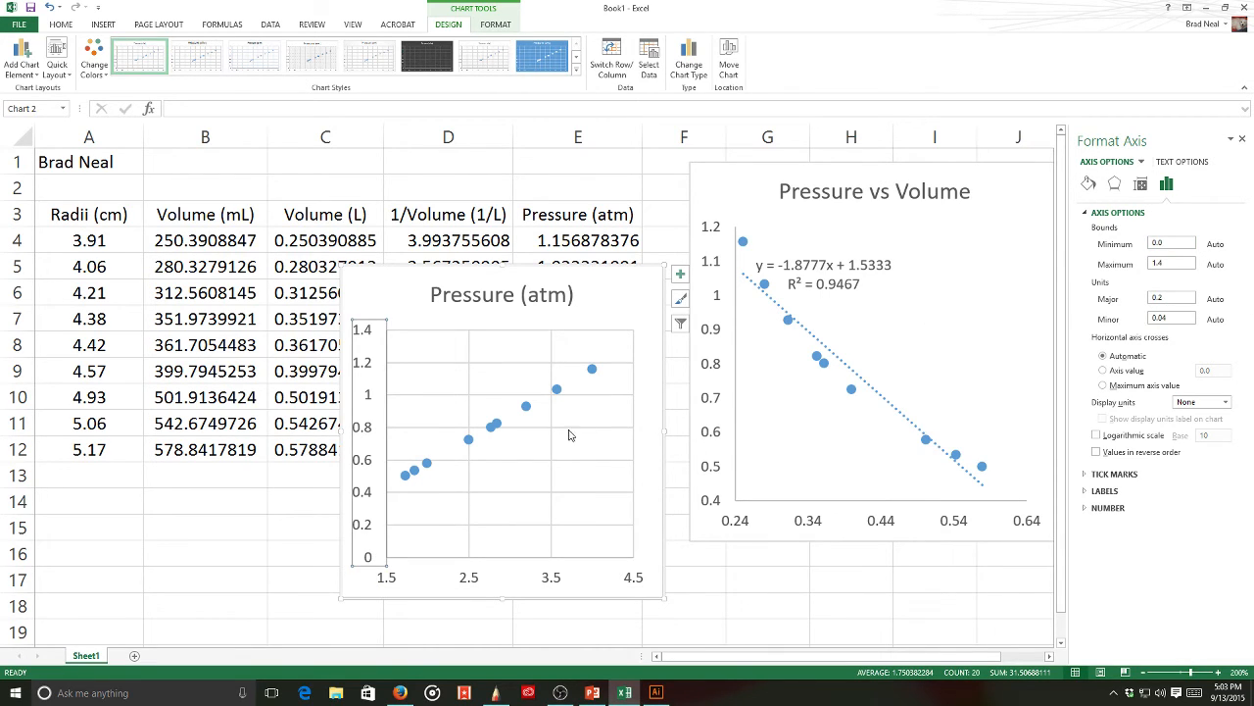
pyautogui.moveTo(1178, 243); pyautogui.dragTo(1156, 247)
pyautogui.click(1170, 263)
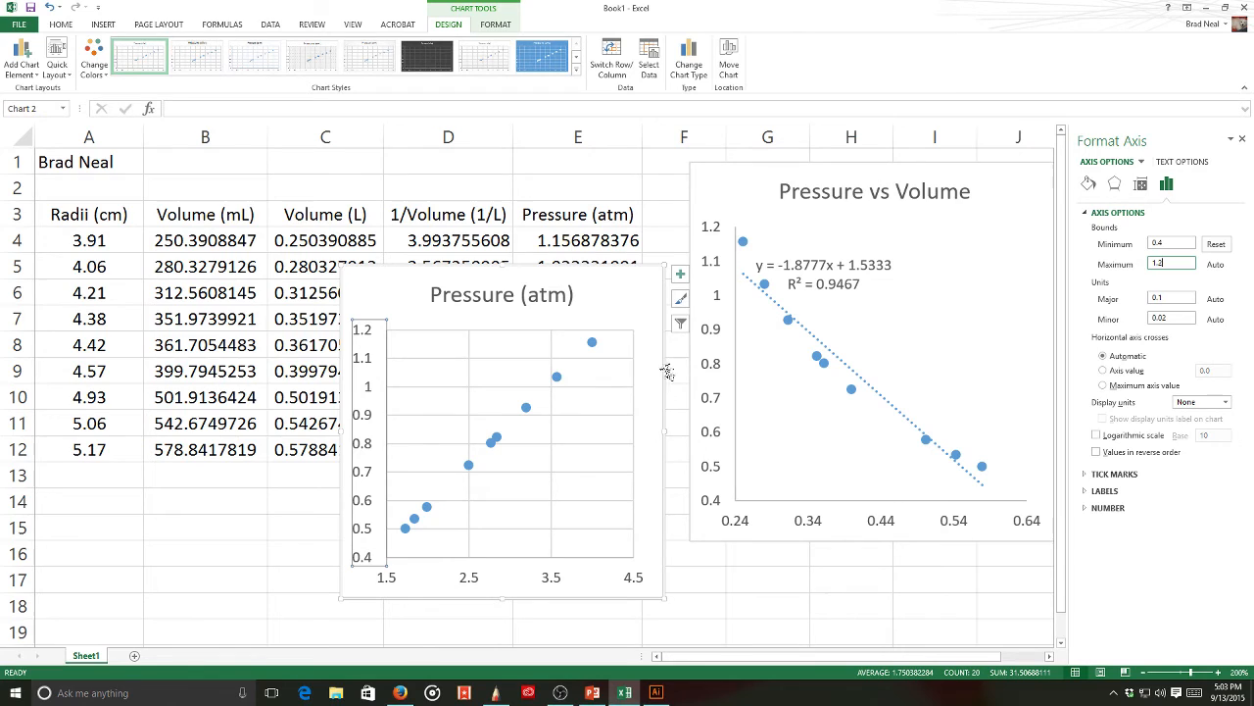
pyautogui.click(622, 319)
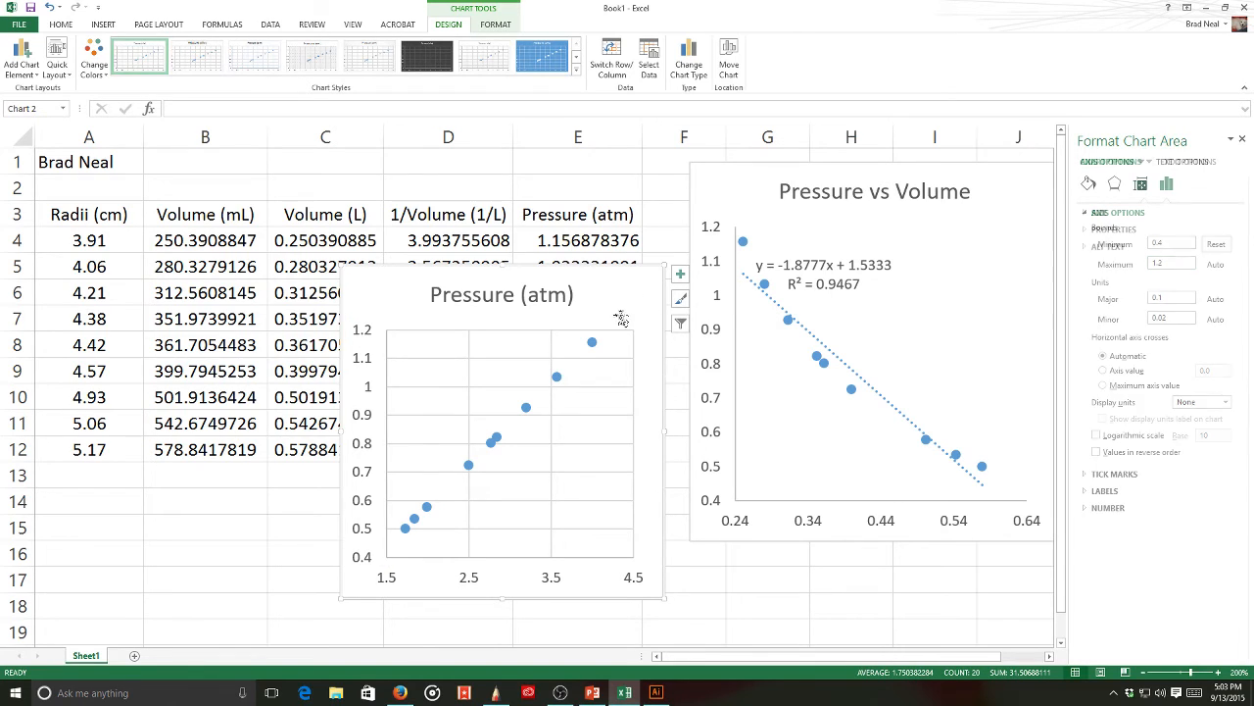
# - Change the left chart's title from 'Pressure (atm)' to 'Pressure vs 1/Volume'
pyautogui.click(513, 297)
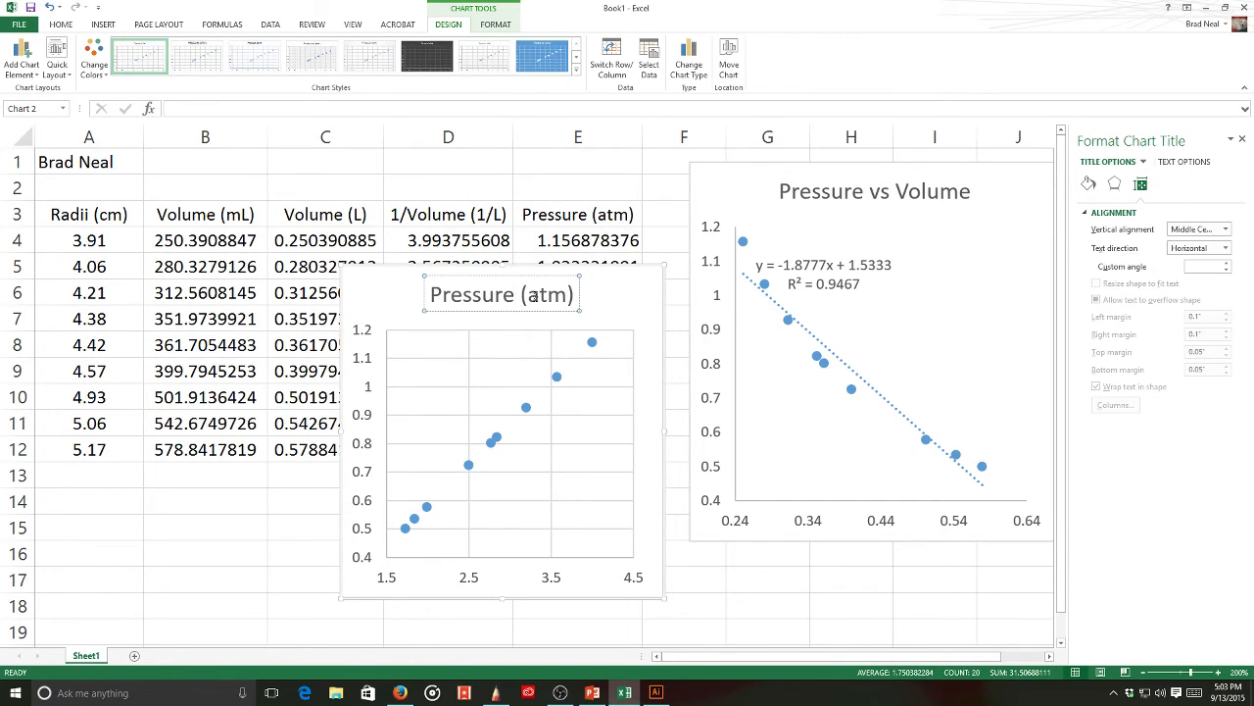
pyautogui.click(535, 296)
pyautogui.write('vs 1/Vol')
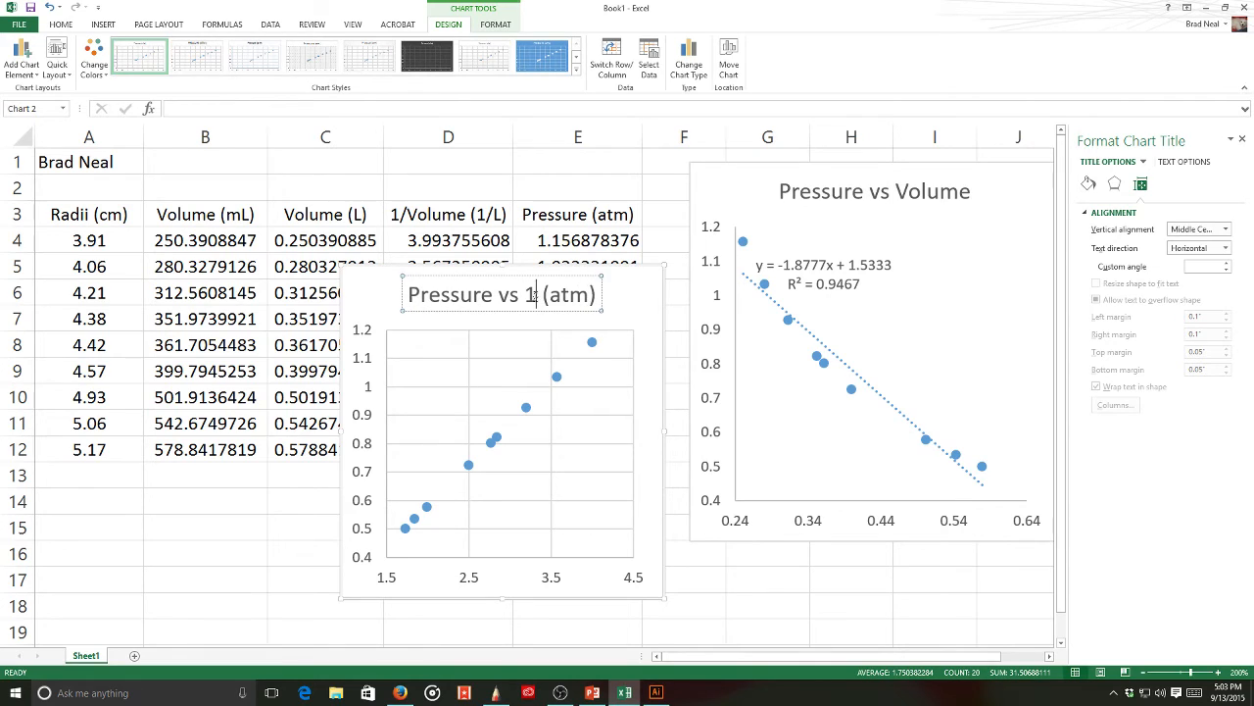
pyautogui.write('ume')
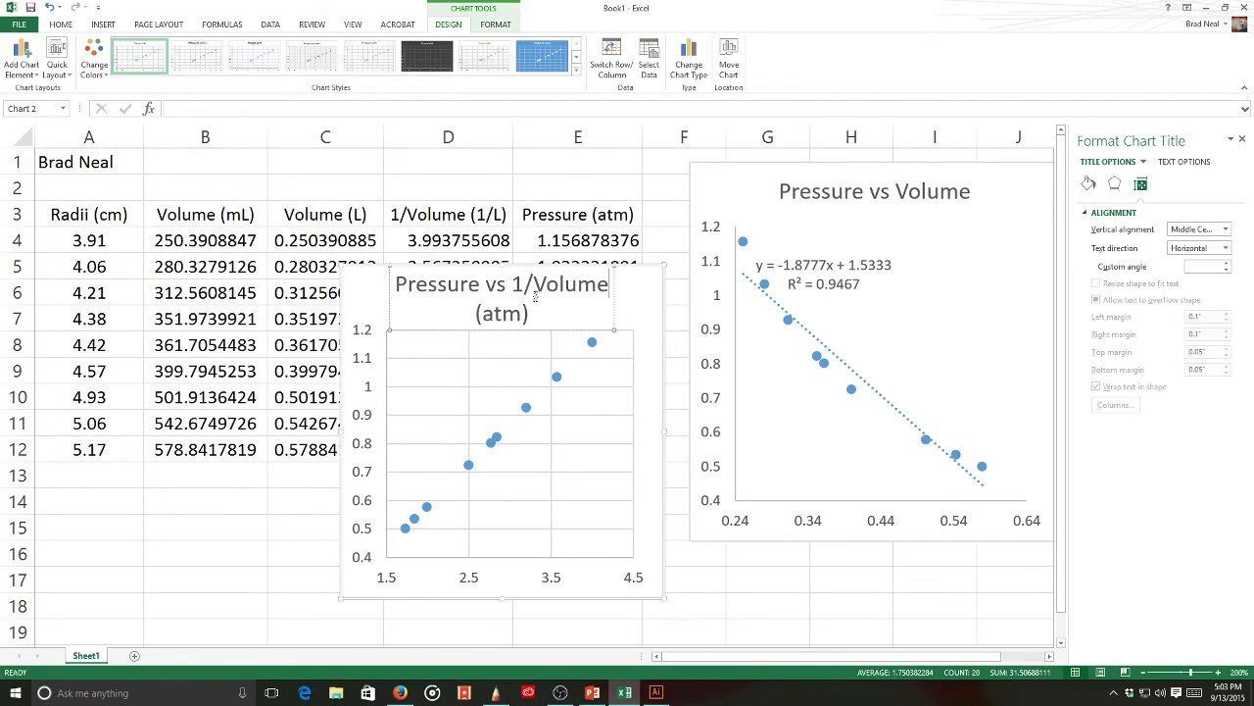
pyautogui.moveTo(534, 307); pyautogui.dragTo(443, 314)
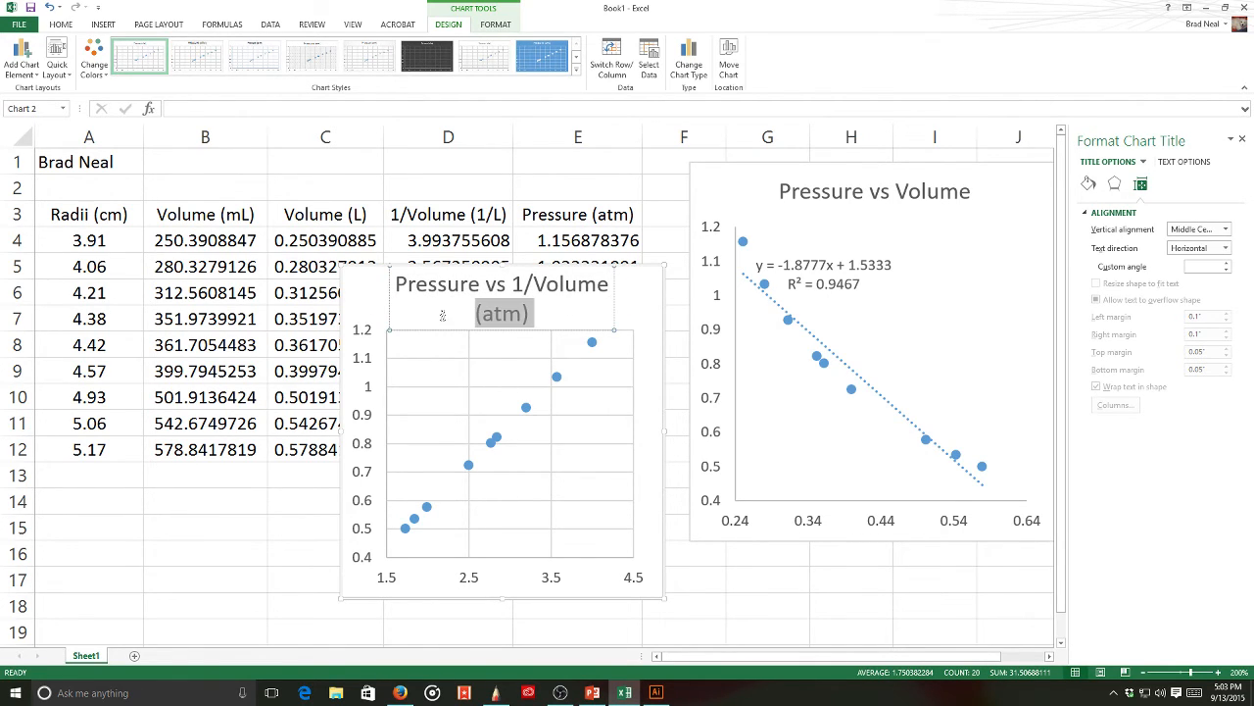
pyautogui.press('Delete')
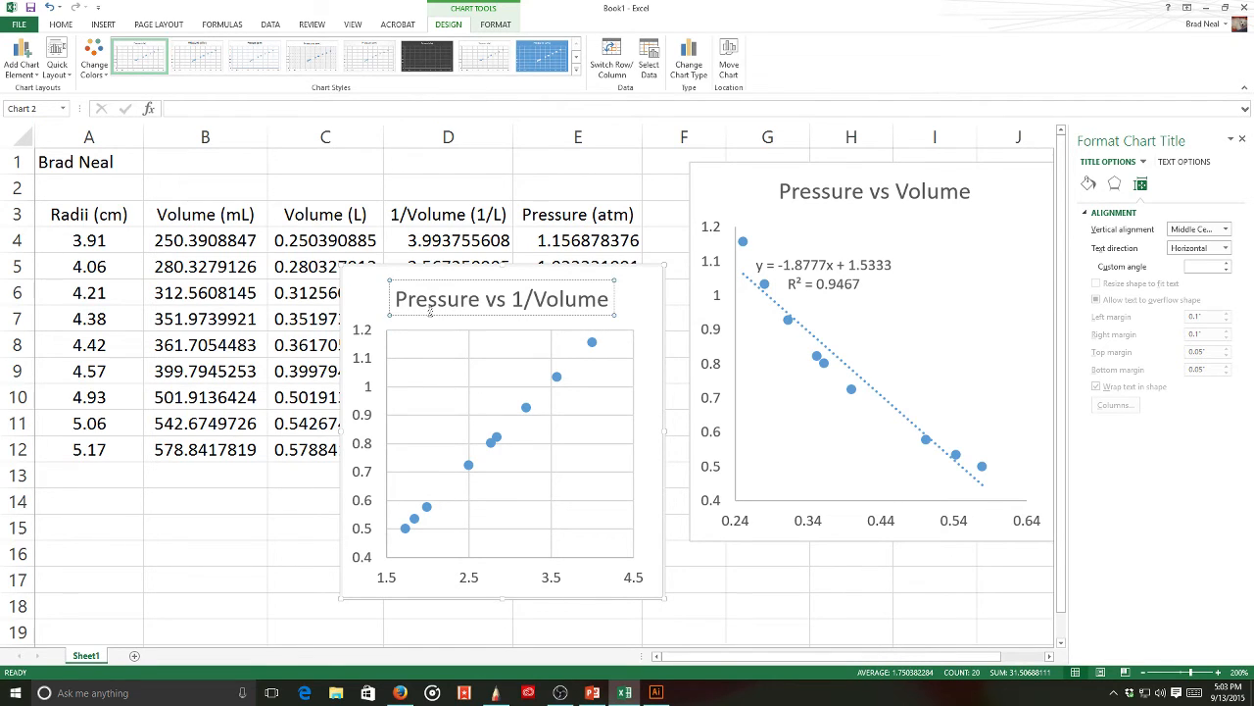
# - Add a linear trendline displaying its equation and R², and move the label into the plot
pyautogui.click(528, 405)
pyautogui.rightClick(527, 405)
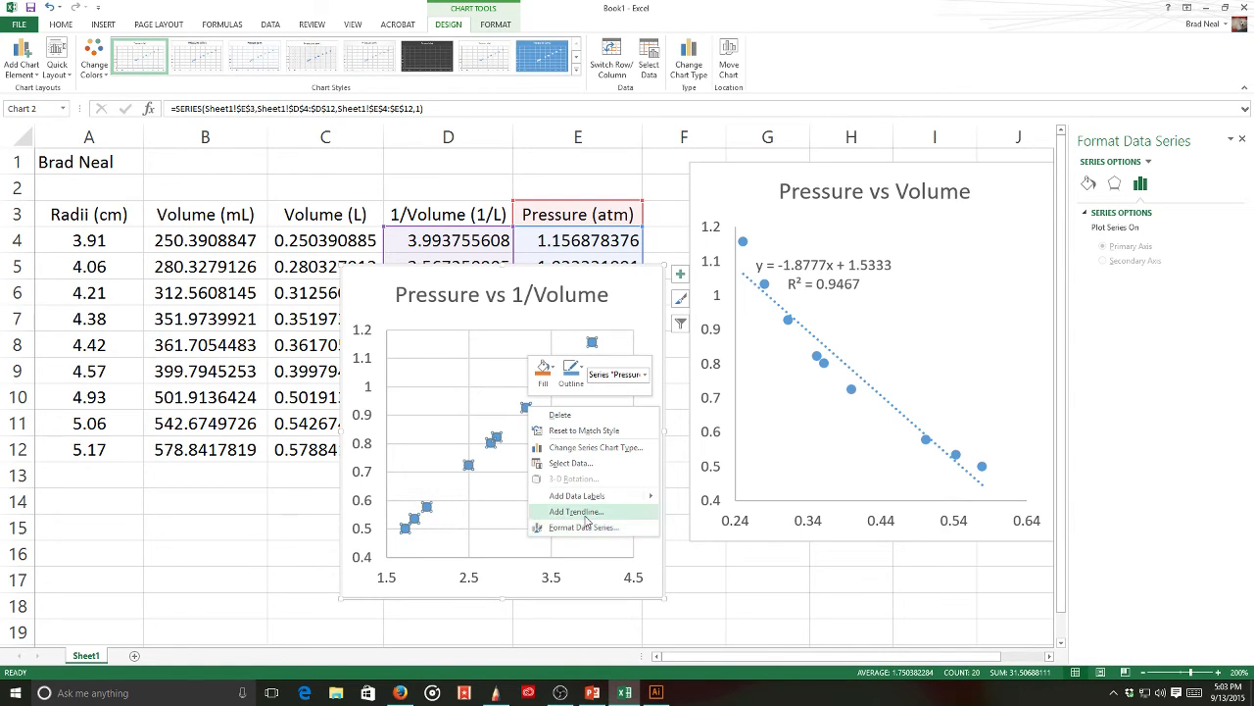
pyautogui.click(577, 512)
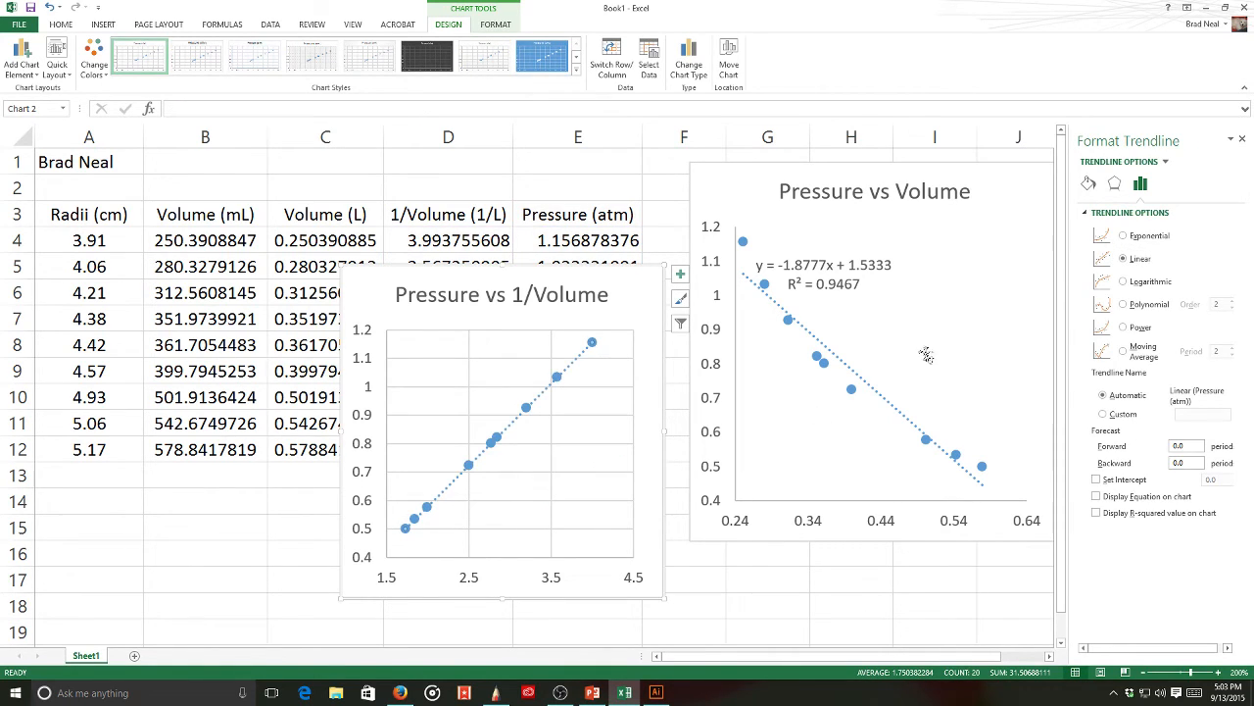
pyautogui.click(1137, 499)
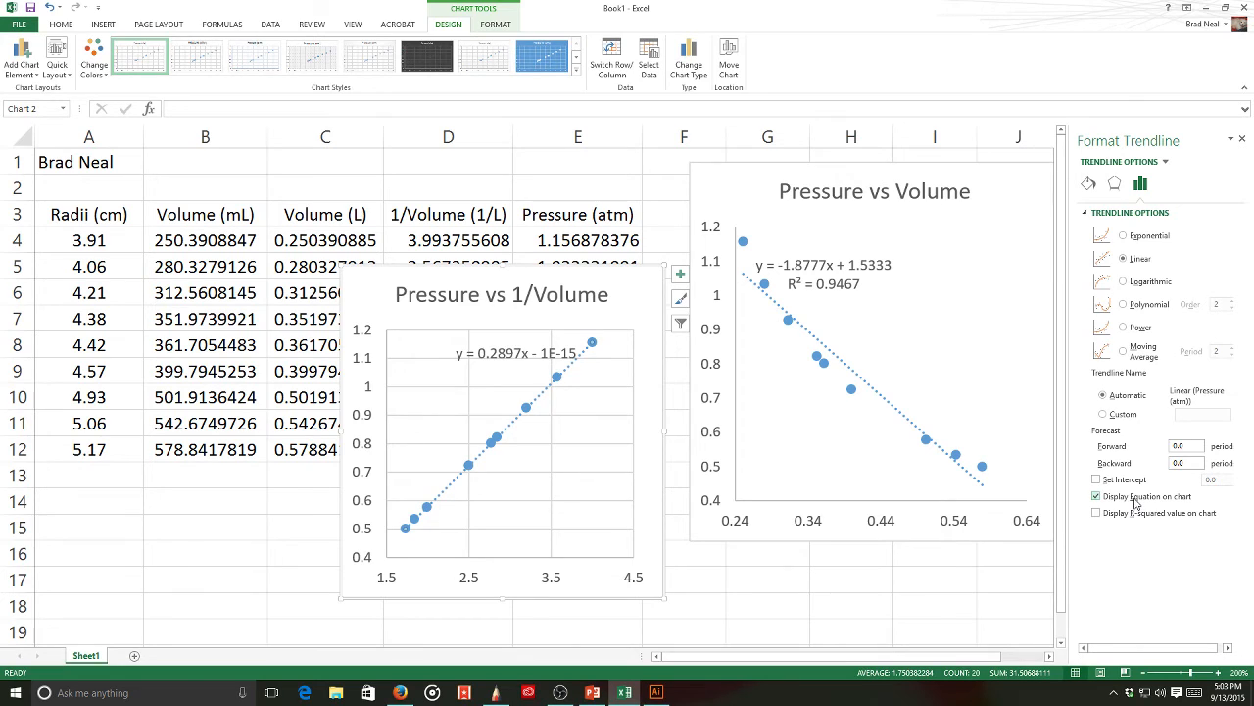
pyautogui.click(1139, 513)
pyautogui.moveTo(531, 357); pyautogui.dragTo(492, 382)
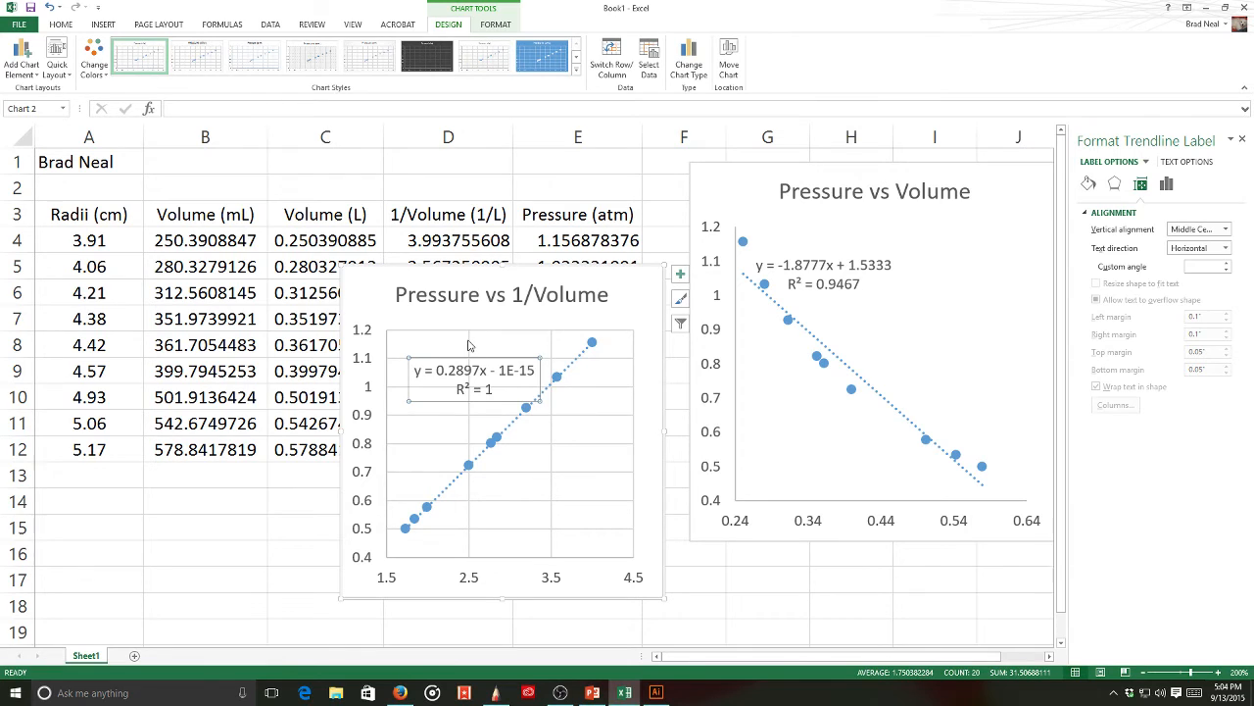
# - Place the y = 0.2897x - 1E-15, R² = 1 label at the plot's lower right, below the line
pyautogui.click(469, 345)
pyautogui.press('Escape')
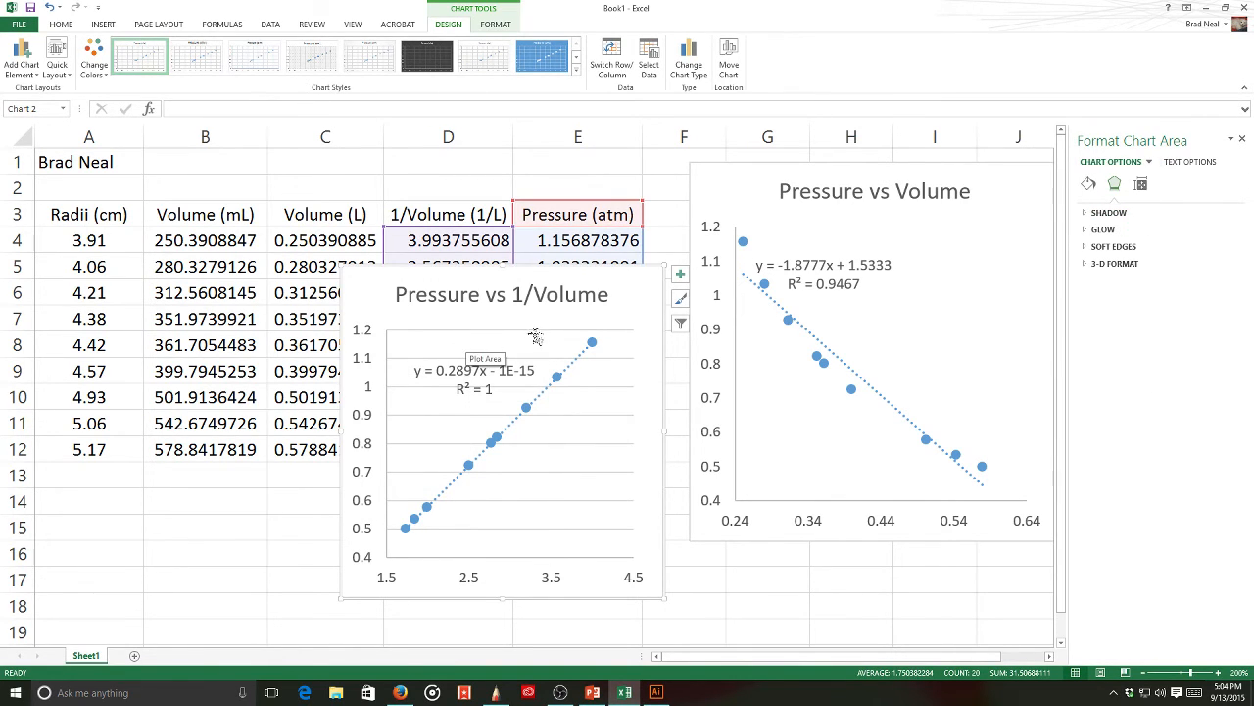
pyautogui.click(535, 330)
pyautogui.press('Escape')
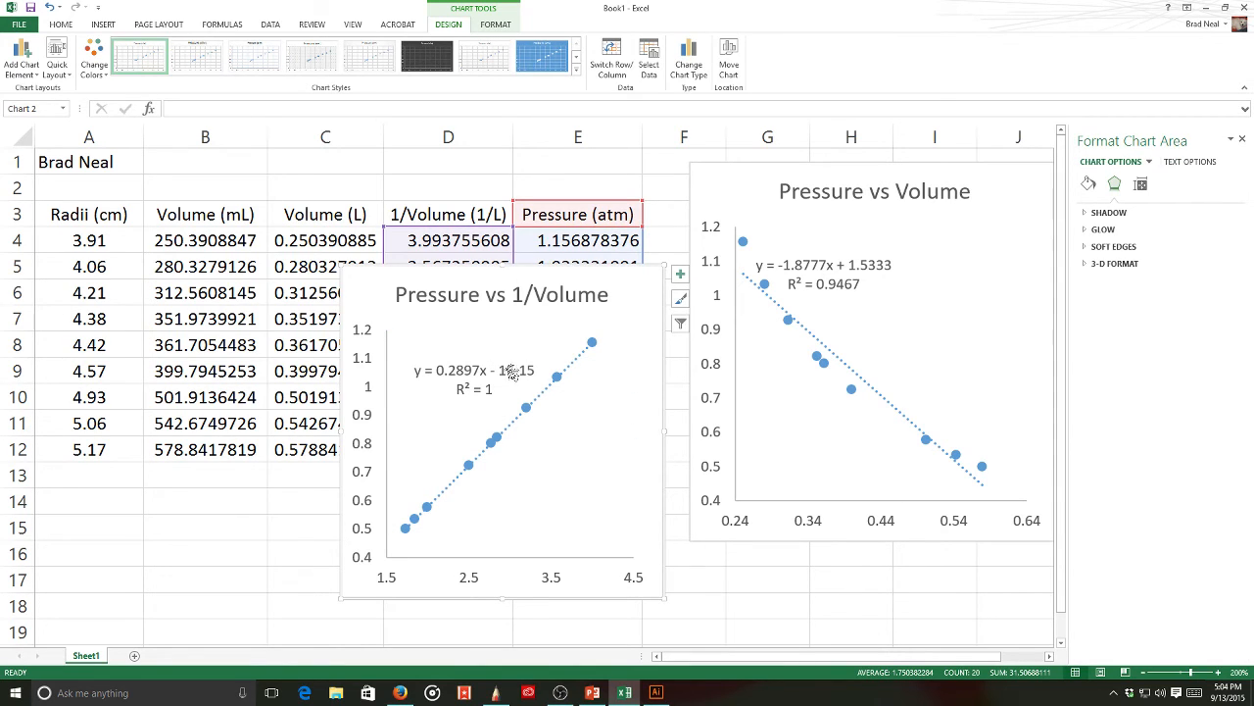
pyautogui.moveTo(512, 374); pyautogui.dragTo(538, 410)
pyautogui.moveTo(595, 481); pyautogui.dragTo(586, 477)
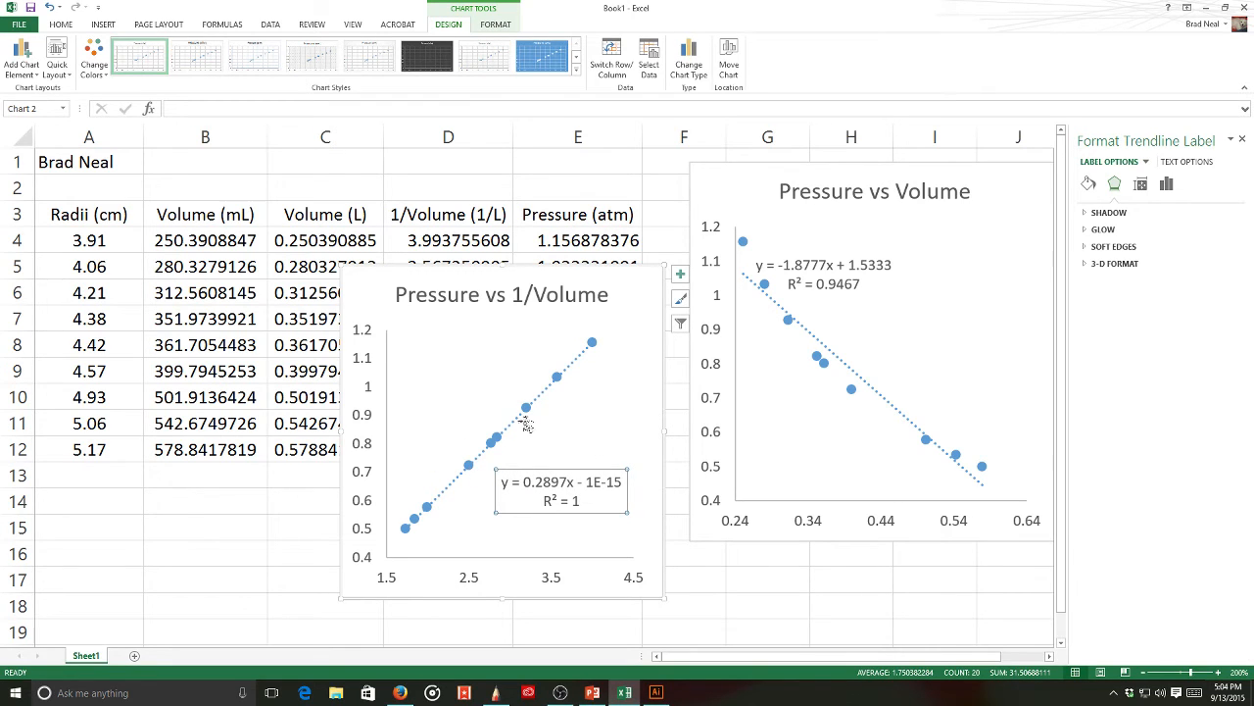
pyautogui.click(56, 61)
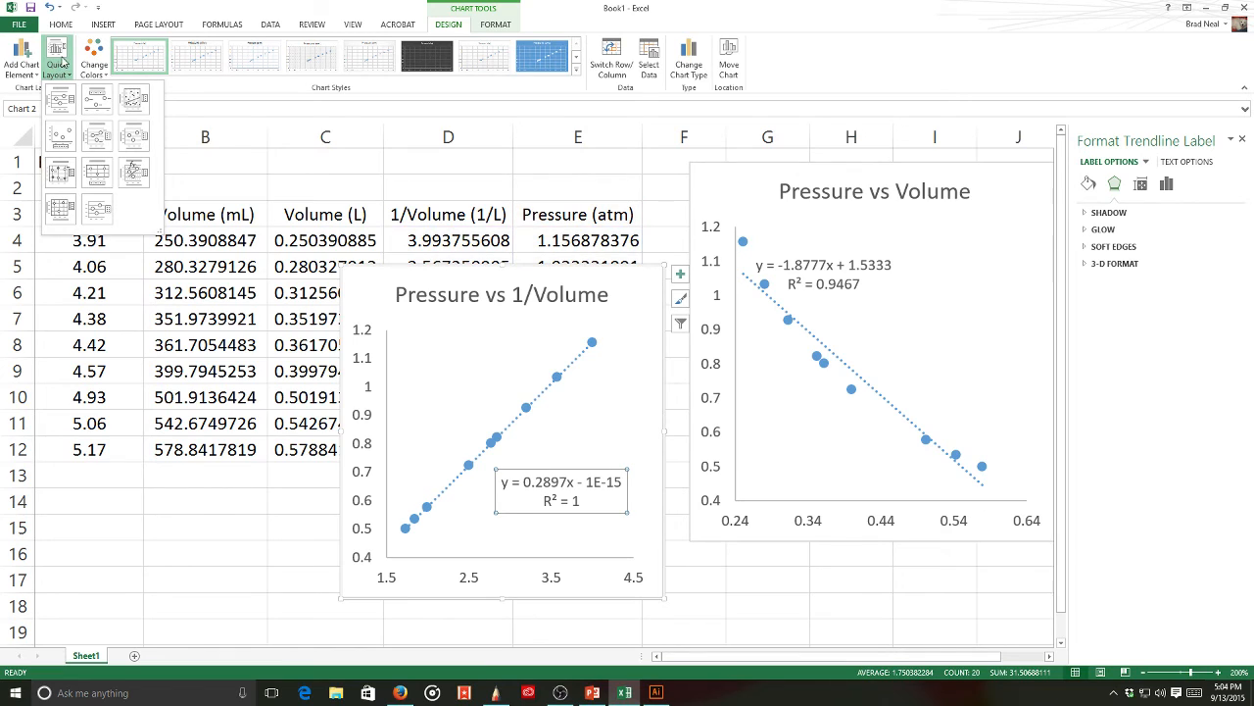
pyautogui.click(551, 11)
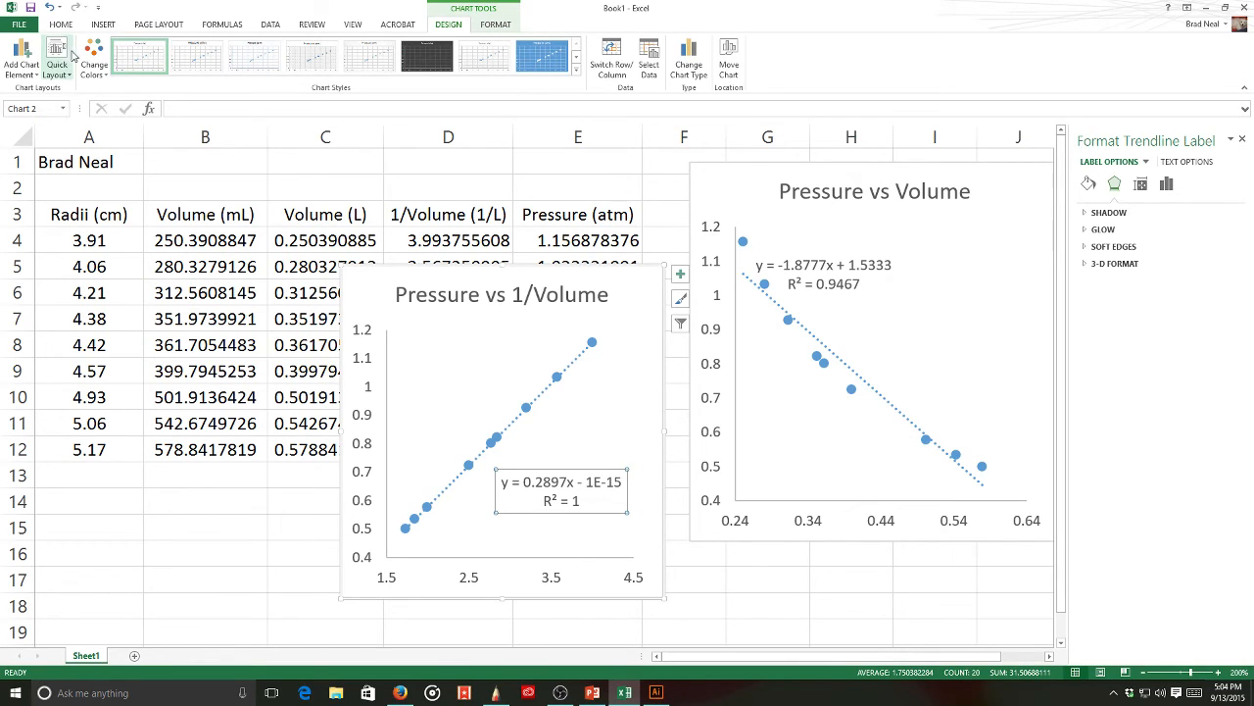
# - Apply the Quick Layout preset that adds axis titles and a legend to the chart
pyautogui.click(57, 61)
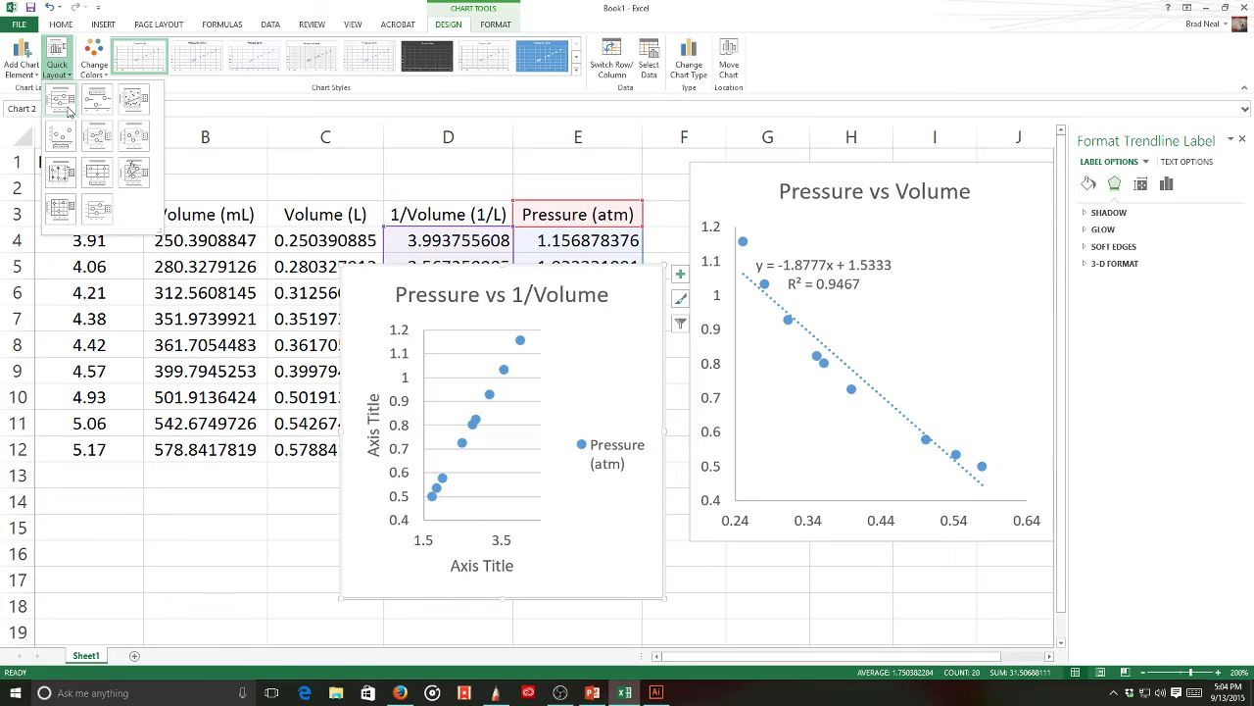
pyautogui.press('Escape')
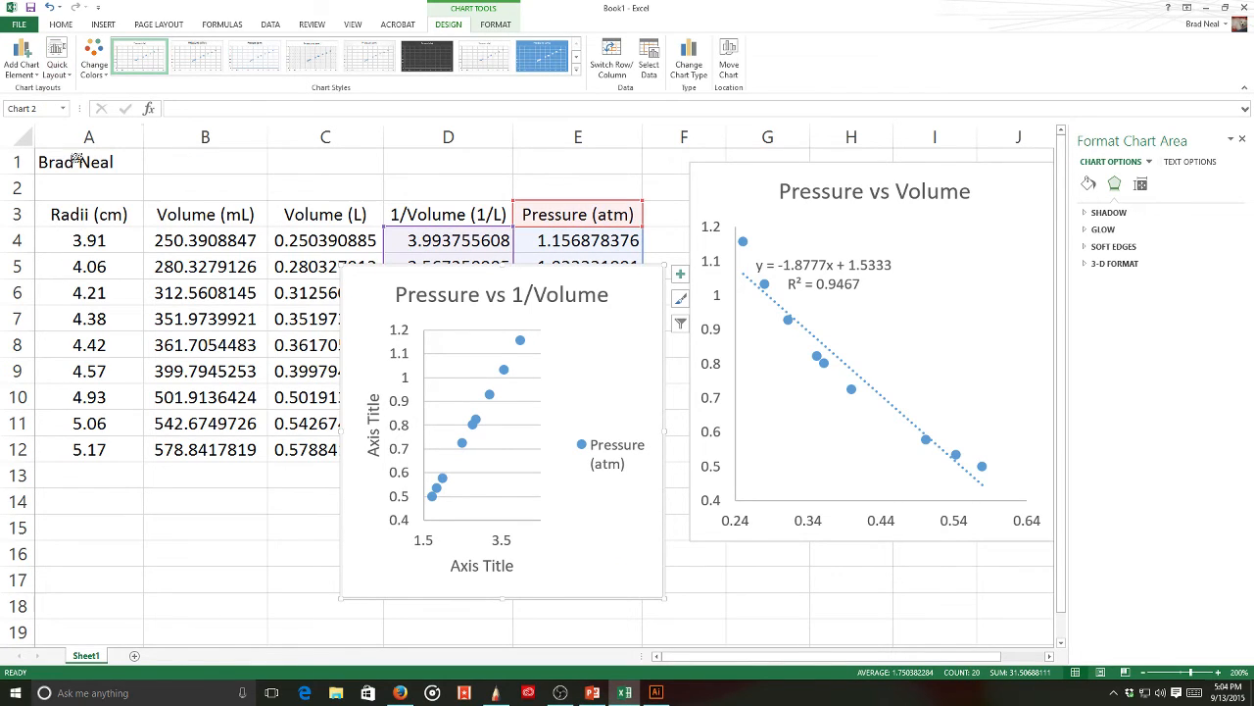
pyautogui.click(57, 59)
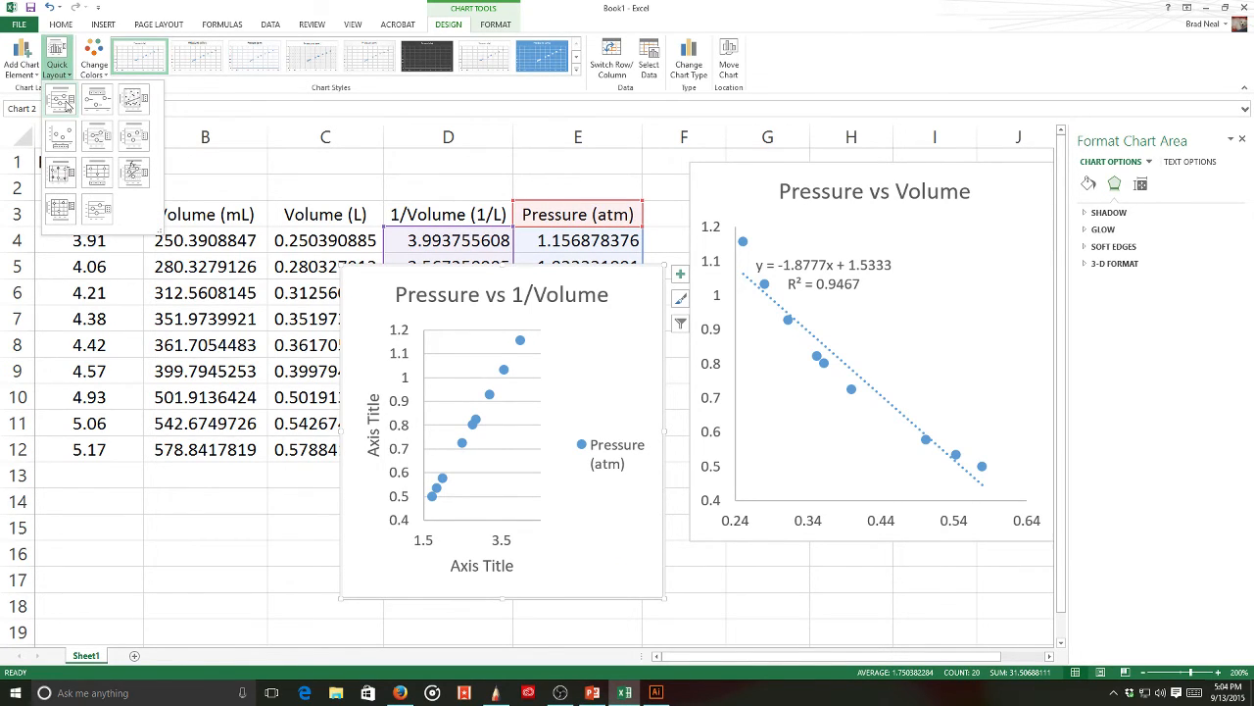
pyautogui.click(66, 106)
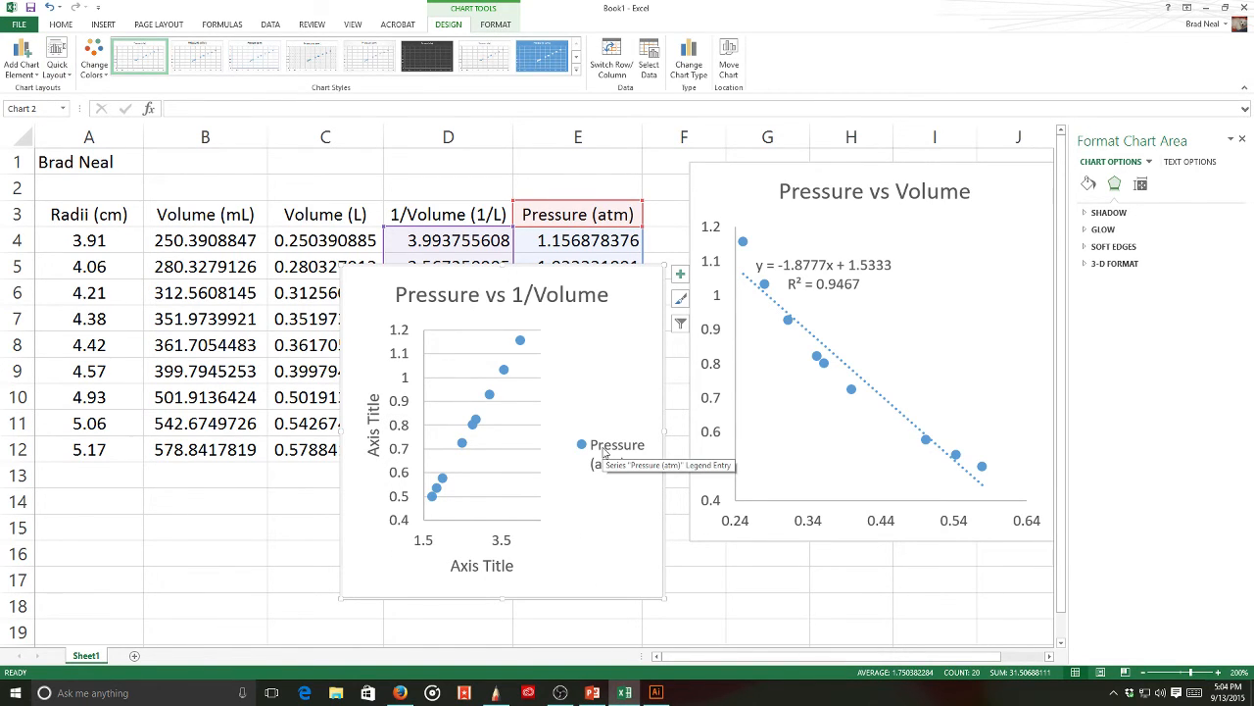
# - Delete the chart's legend and horizontal gridlines, then shift the chart slightly
pyautogui.click(605, 451)
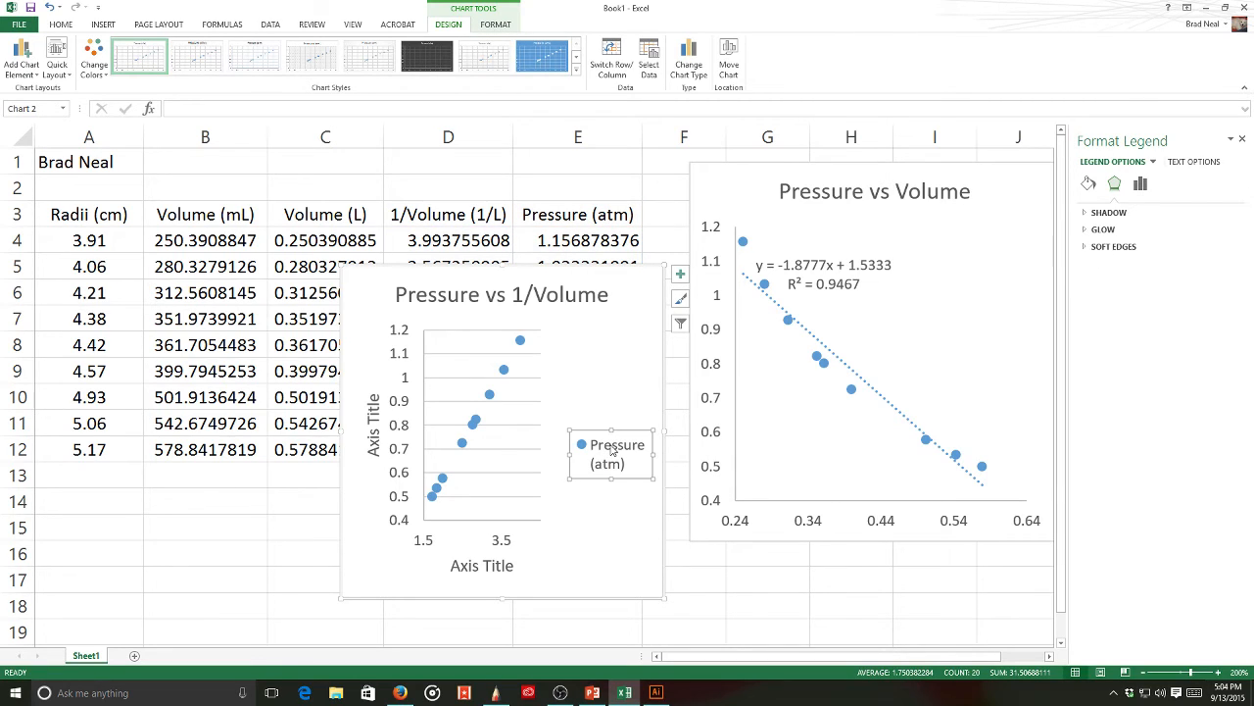
pyautogui.press('Delete')
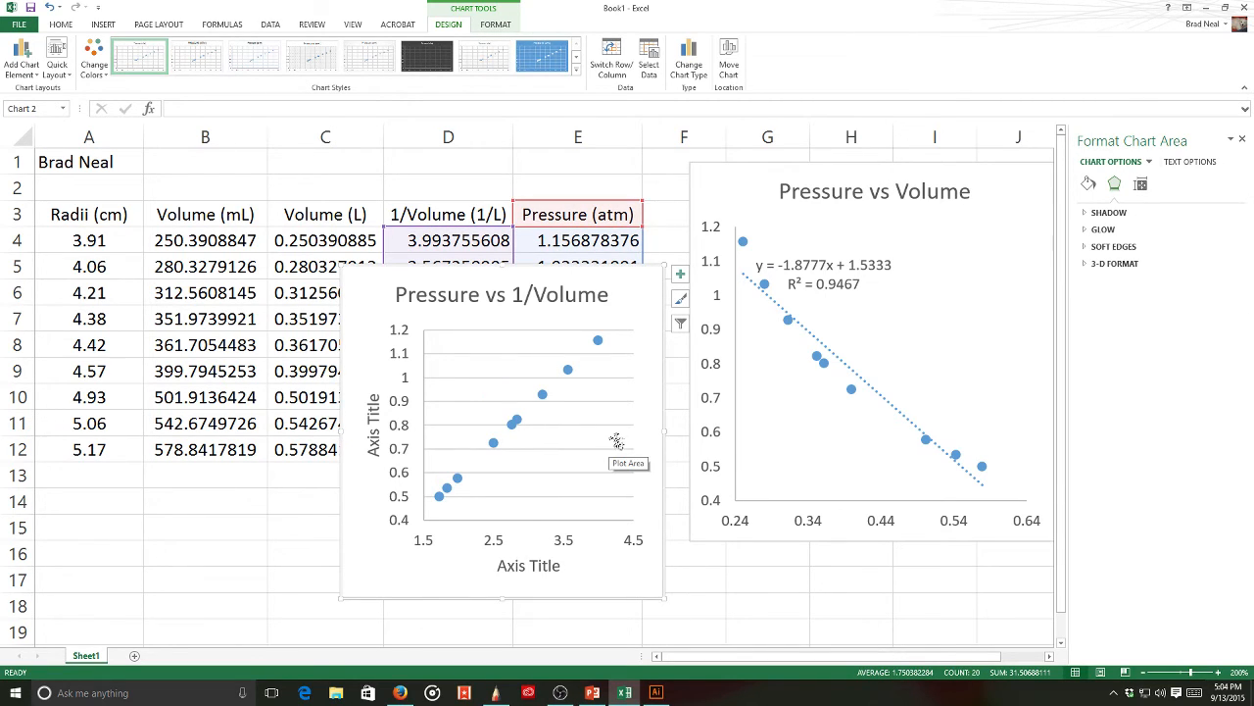
pyautogui.click(576, 425)
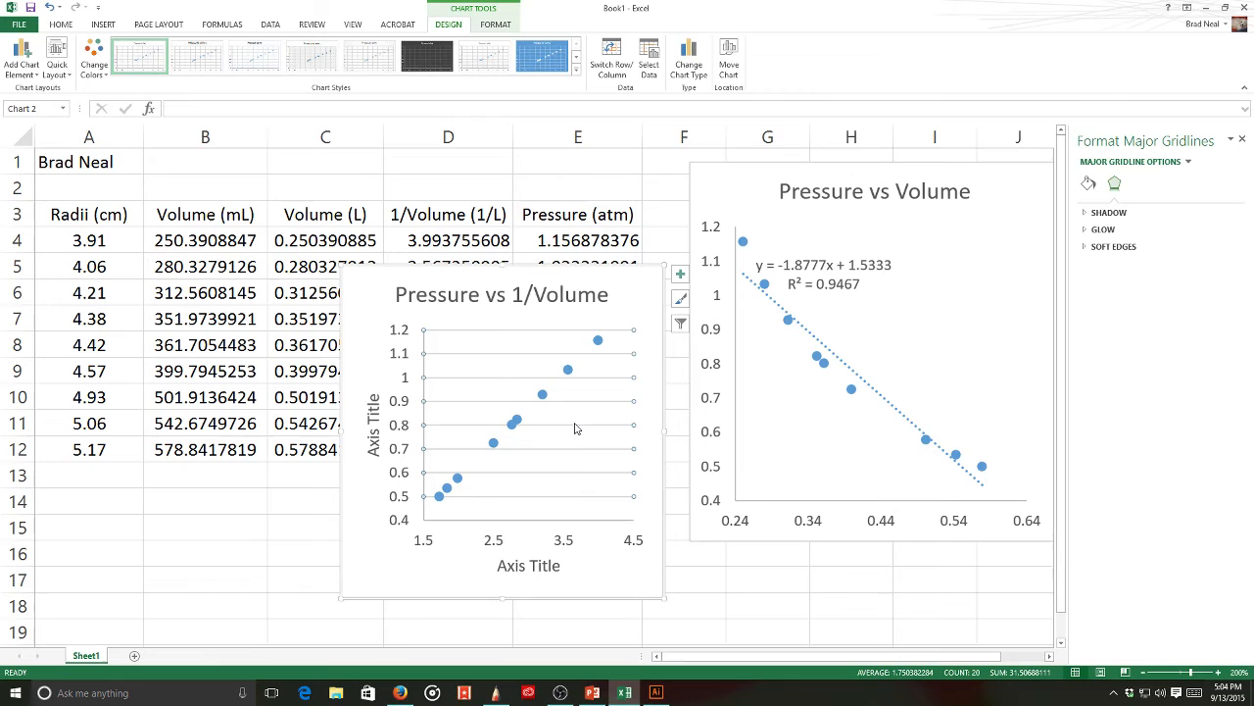
pyautogui.press('Delete')
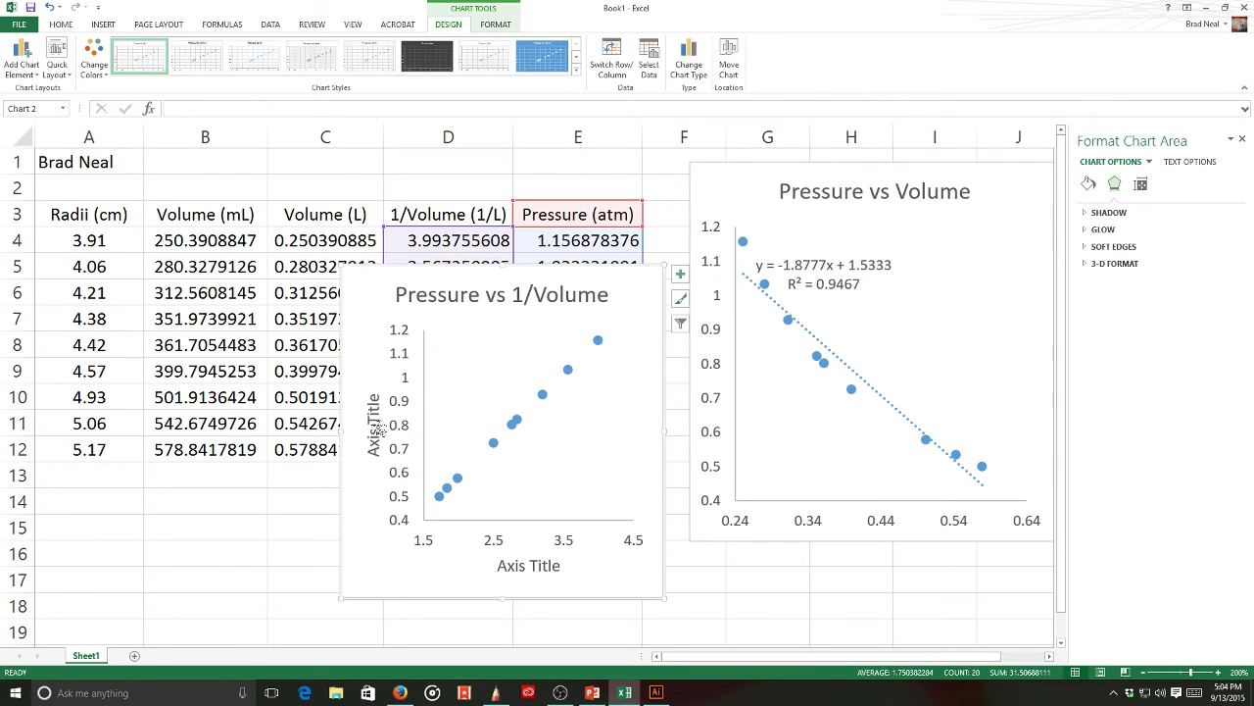
pyautogui.moveTo(607, 279); pyautogui.dragTo(579, 279)
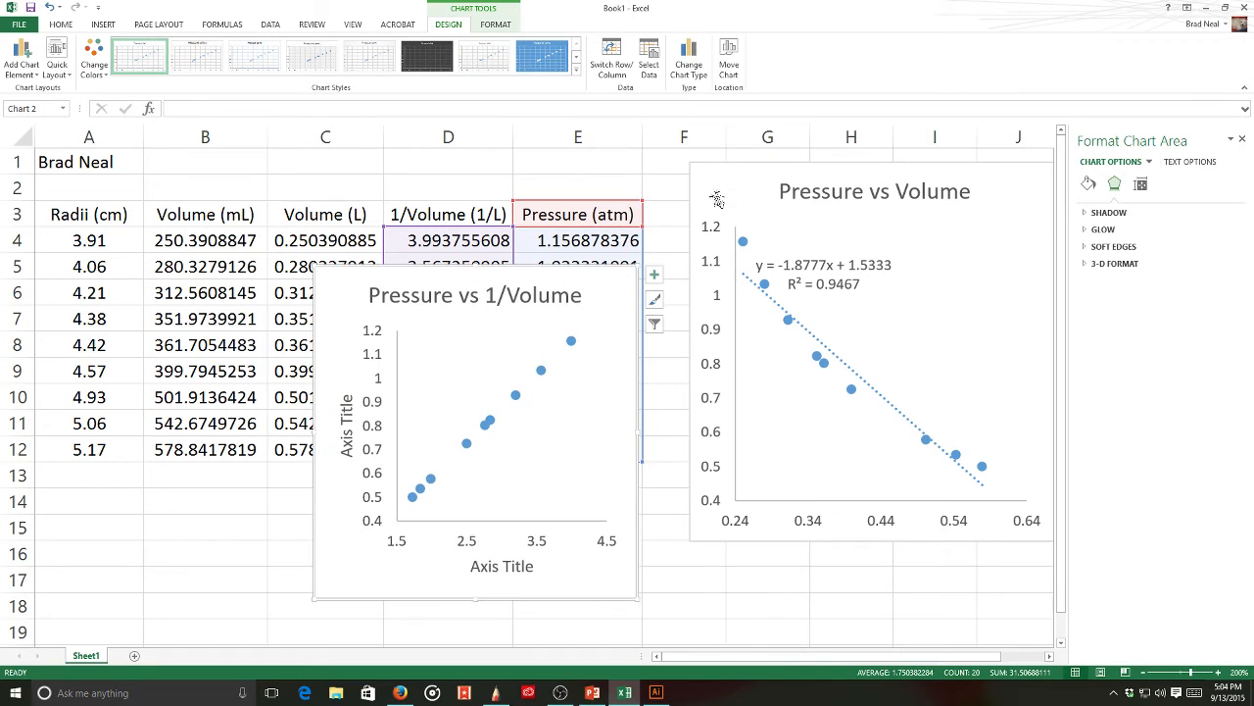
pyautogui.click(724, 186)
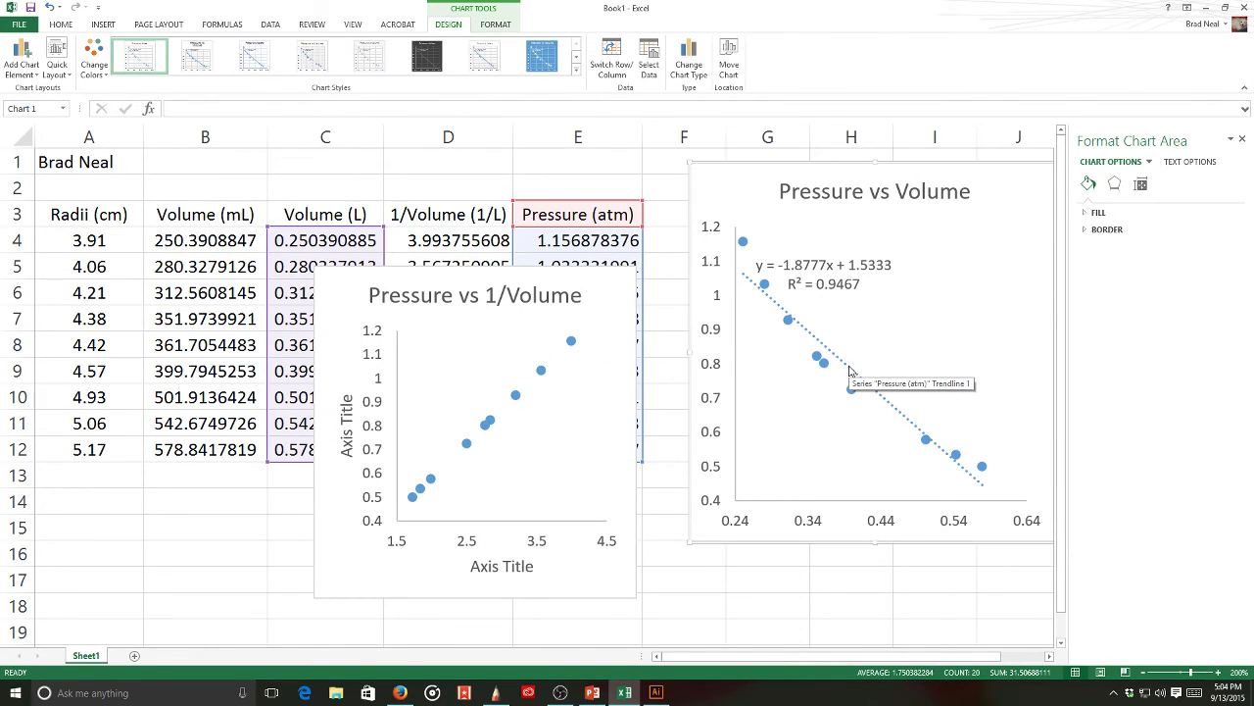
# - Delete the old Pressure vs Volume chart, move the 1/Volume chart up, and add a linear trendline
pyautogui.press('Delete')
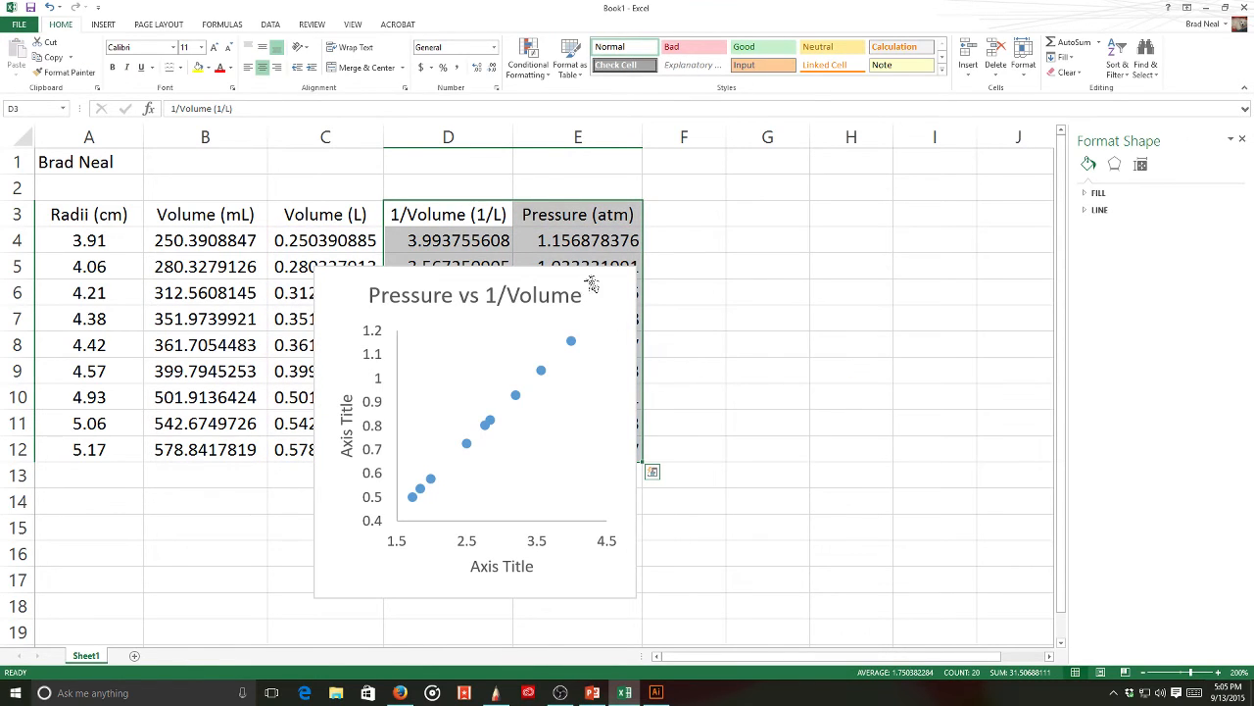
pyautogui.moveTo(598, 282); pyautogui.dragTo(845, 196)
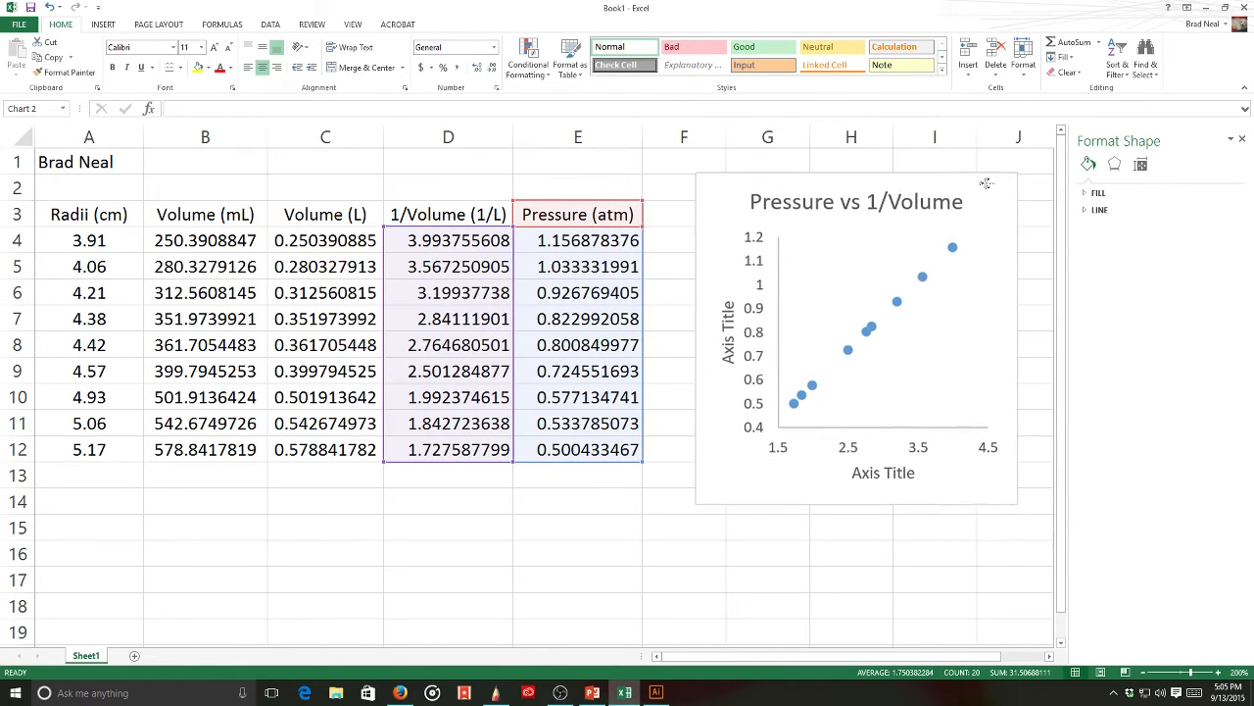
pyautogui.click(899, 306)
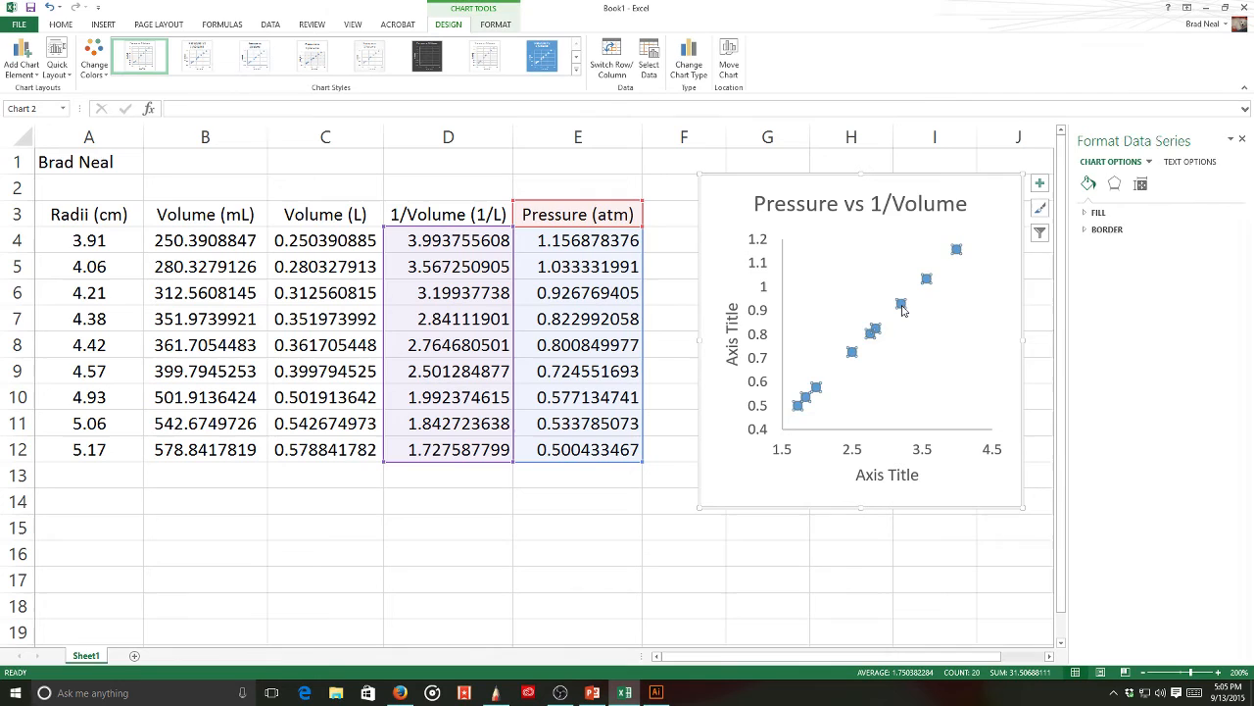
pyautogui.rightClick(901, 307)
pyautogui.click(930, 412)
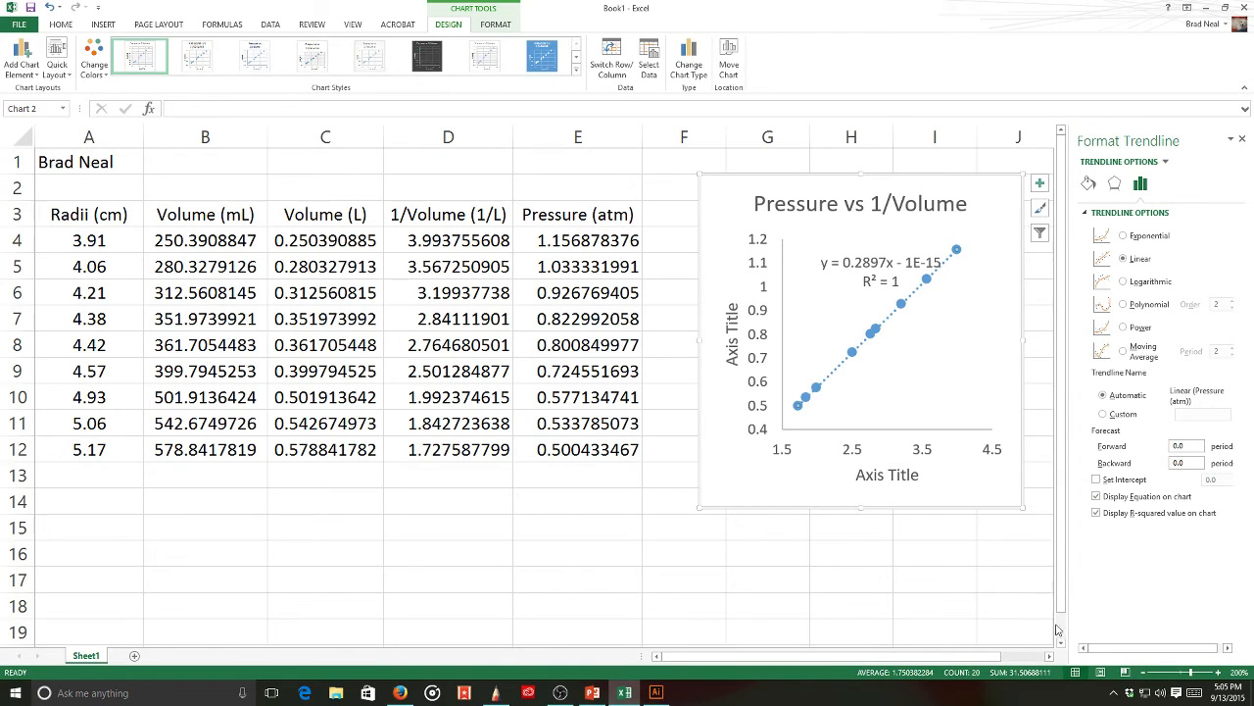
pyautogui.click(980, 578)
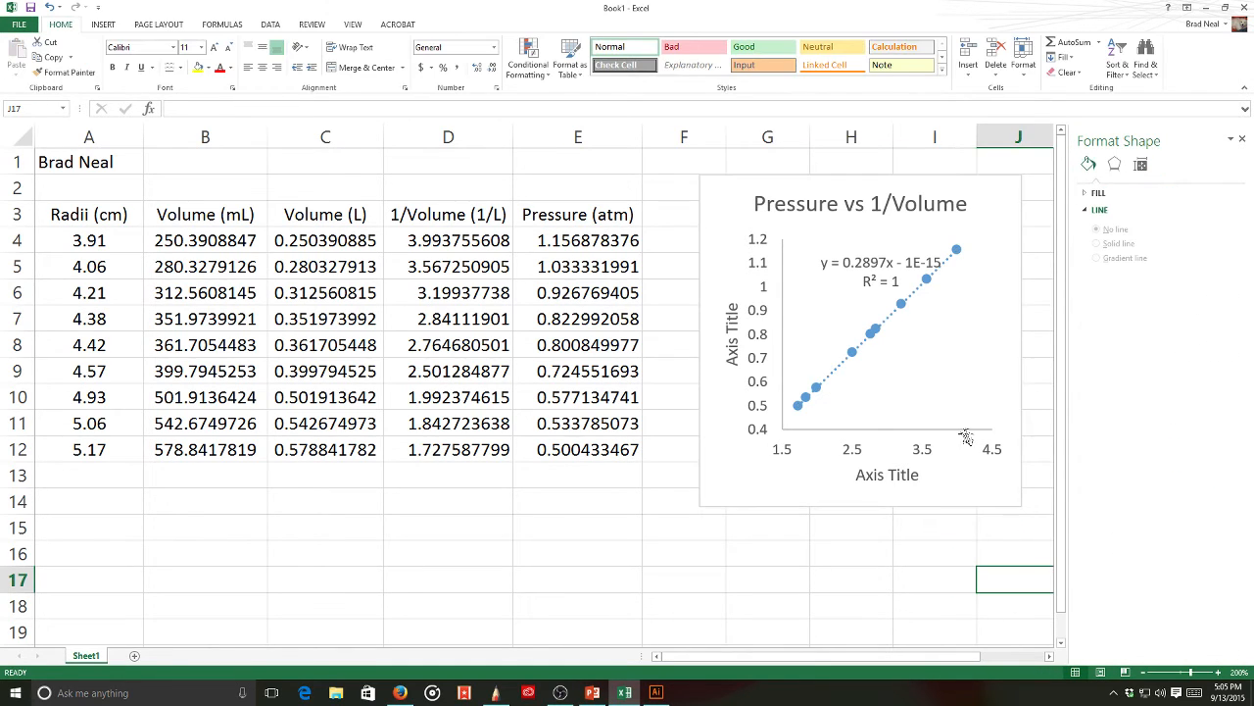
pyautogui.click(1241, 138)
# - Replace the vertical axis placeholder title with 'Pressure (atm)'
pyautogui.click(853, 260)
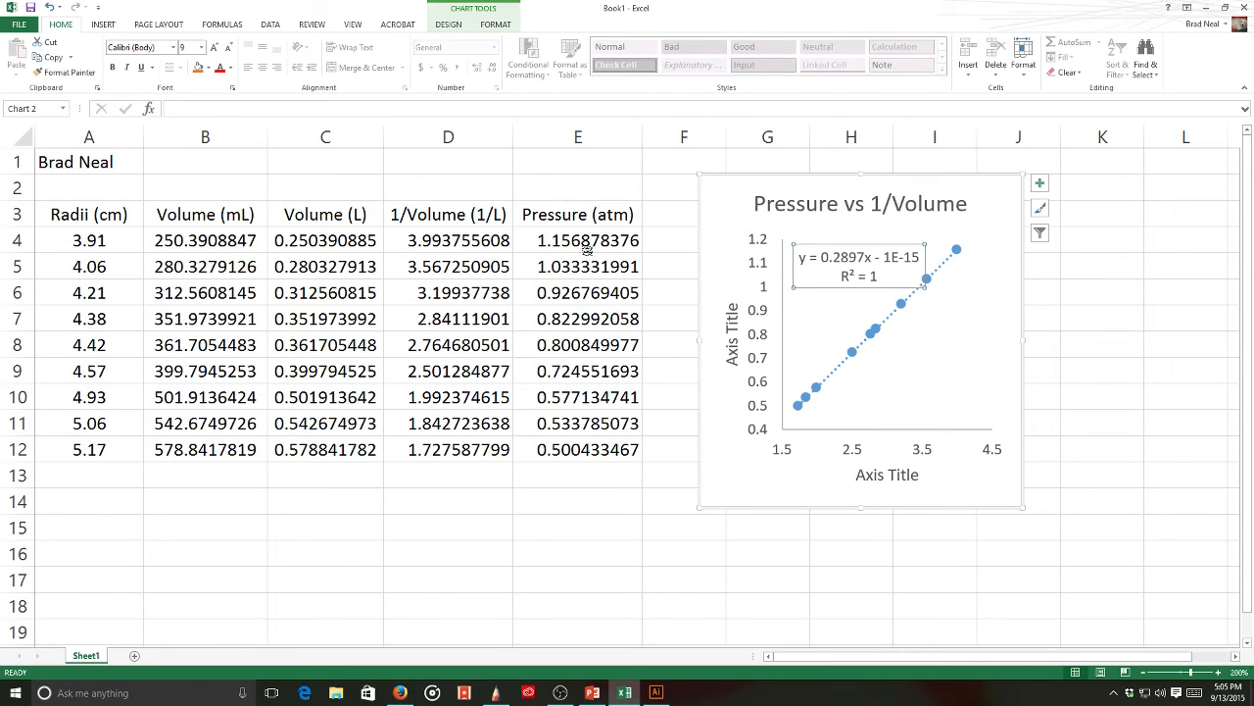
pyautogui.click(735, 338)
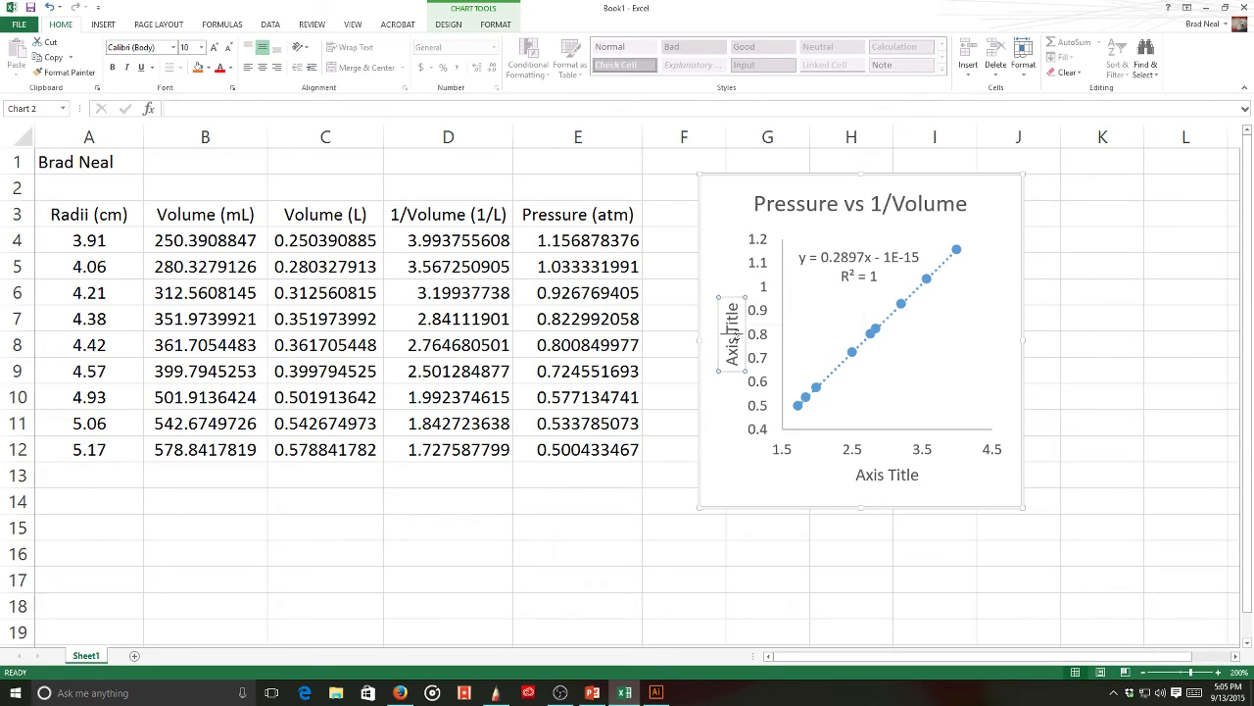
pyautogui.tripleClick(735, 337)
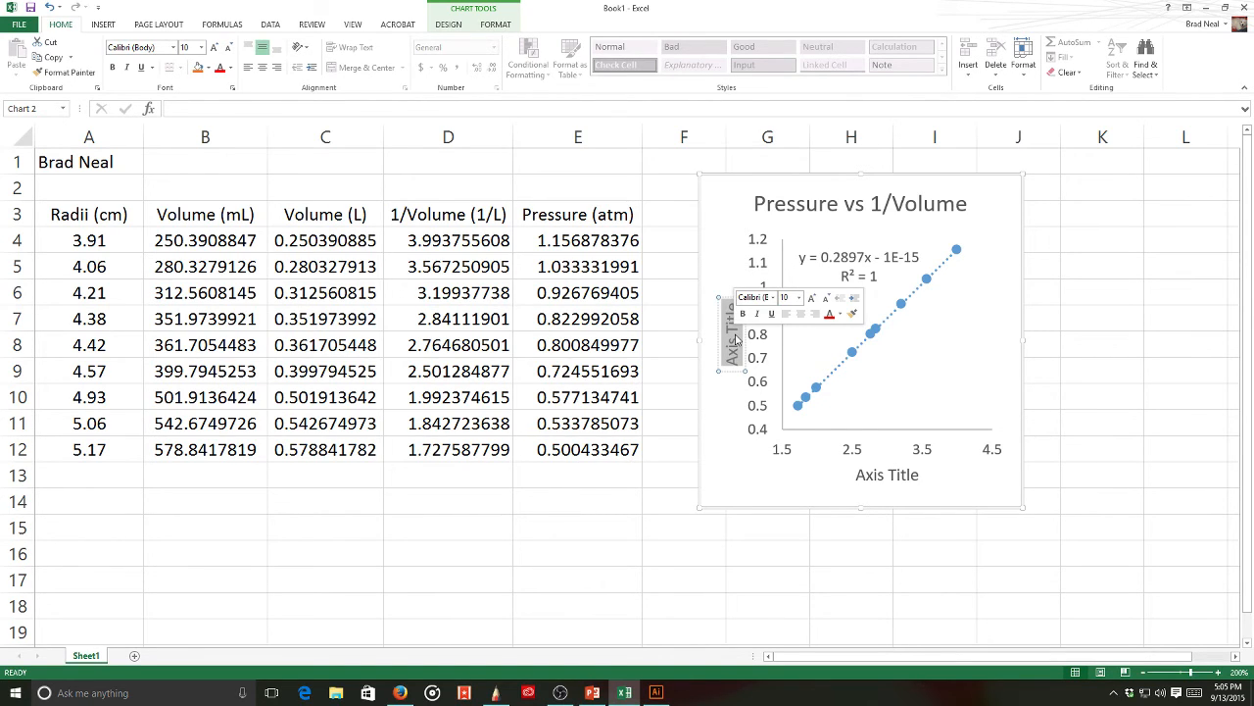
pyautogui.write('Pressure (at')
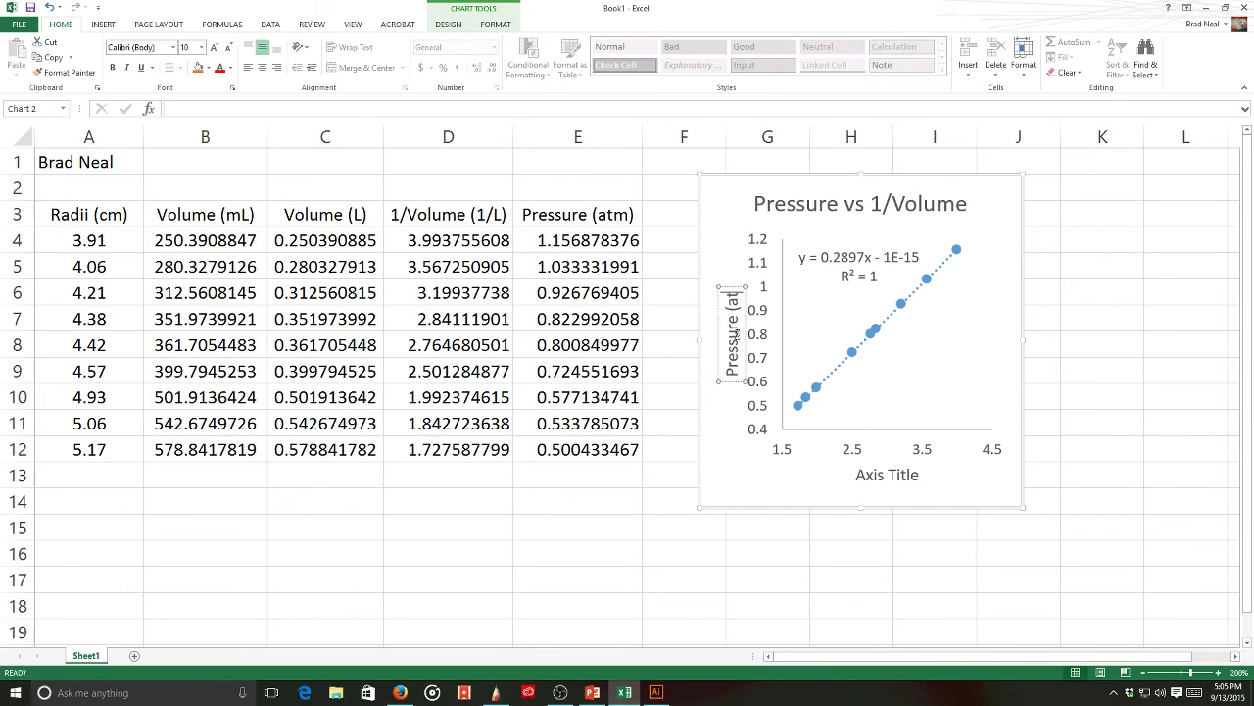
pyautogui.write('m)')
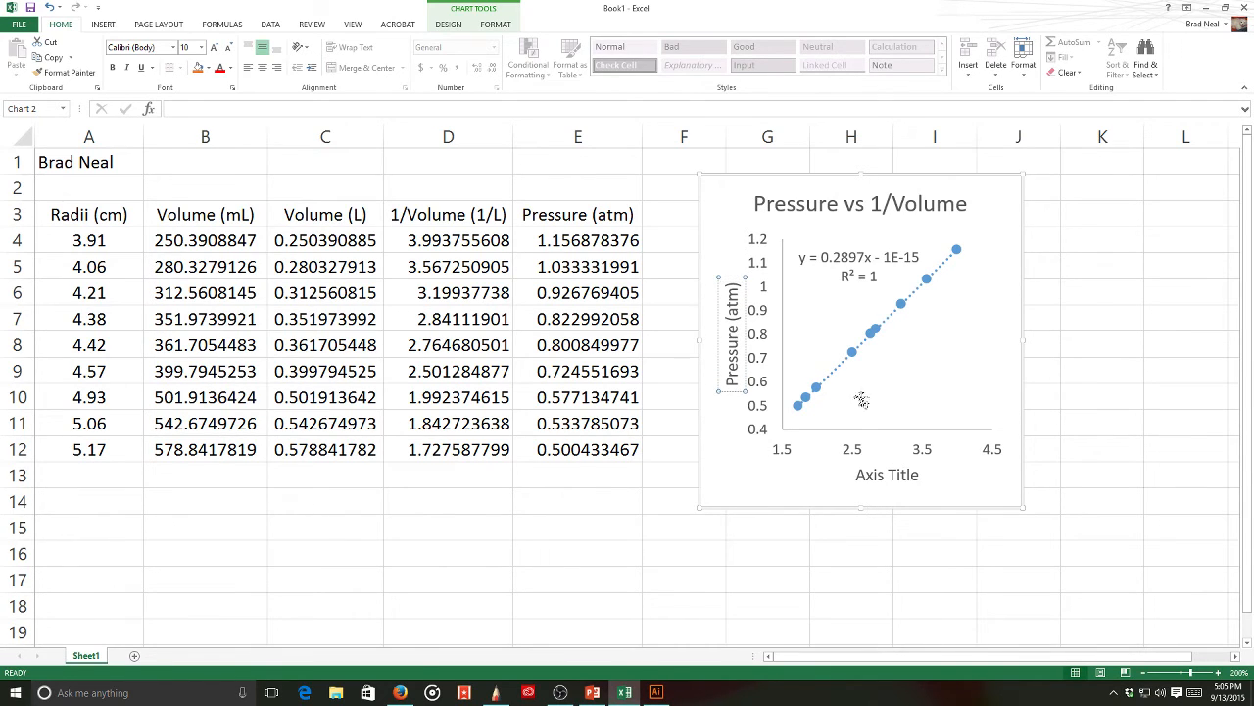
# - Replace the horizontal axis placeholder title with '1/Volume (1/L)'
pyautogui.click(887, 475)
pyautogui.tripleClick(886, 475)
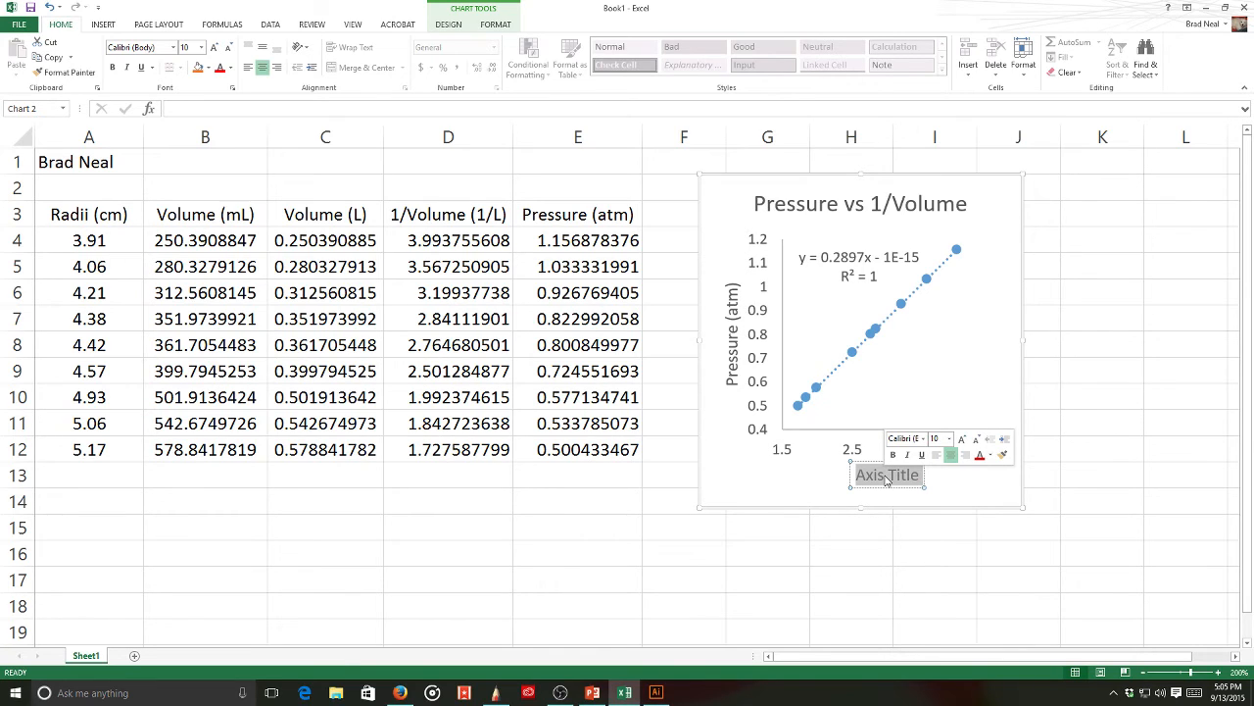
pyautogui.write('1')
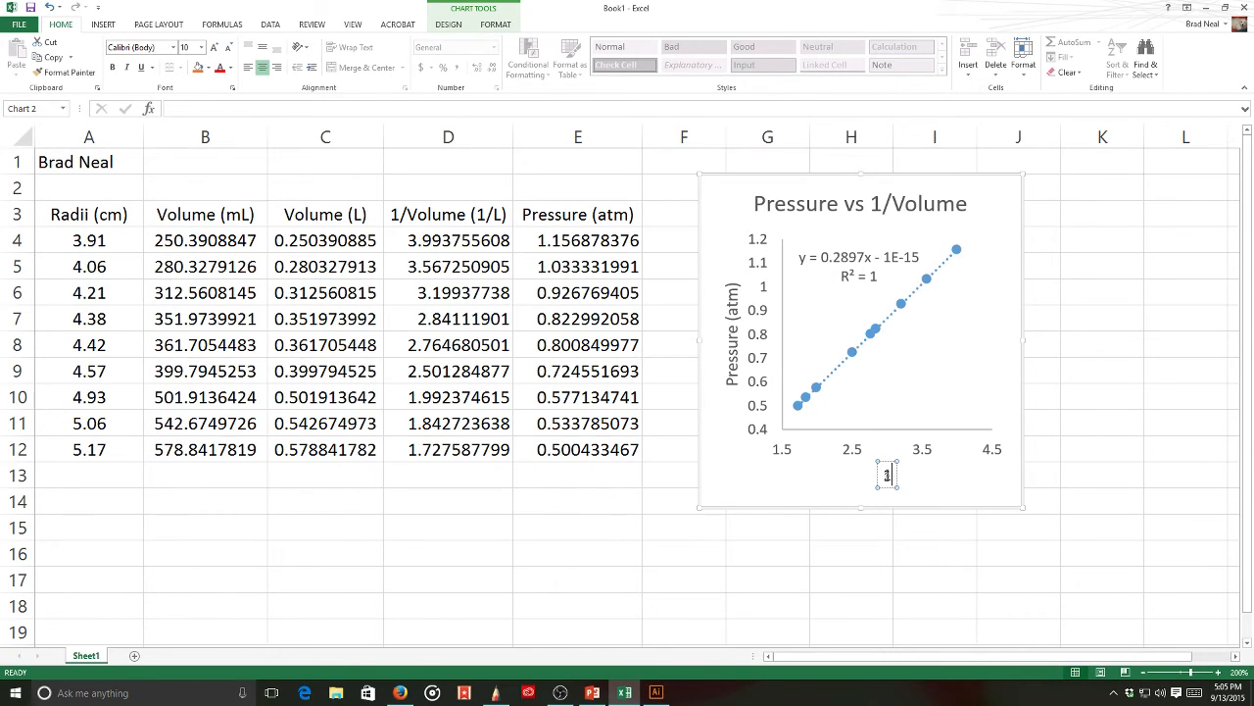
pyautogui.write('/Volu')
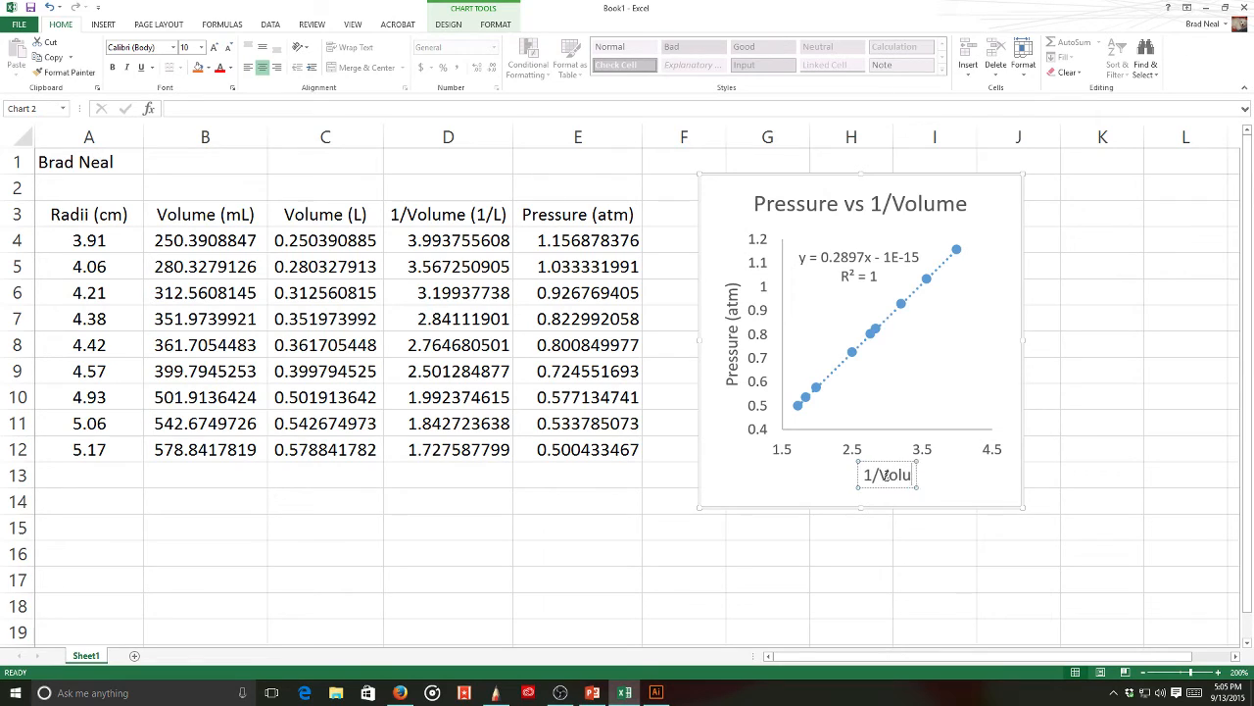
pyautogui.write('me (')
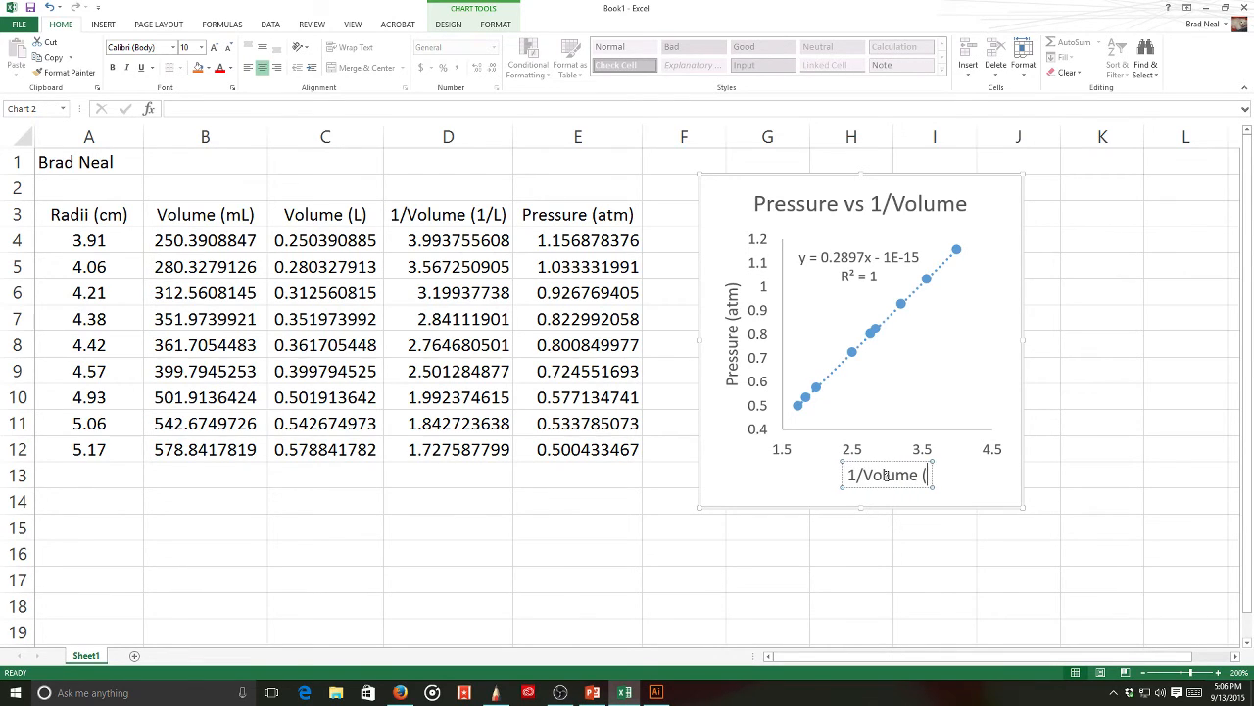
pyautogui.write('1/L)')
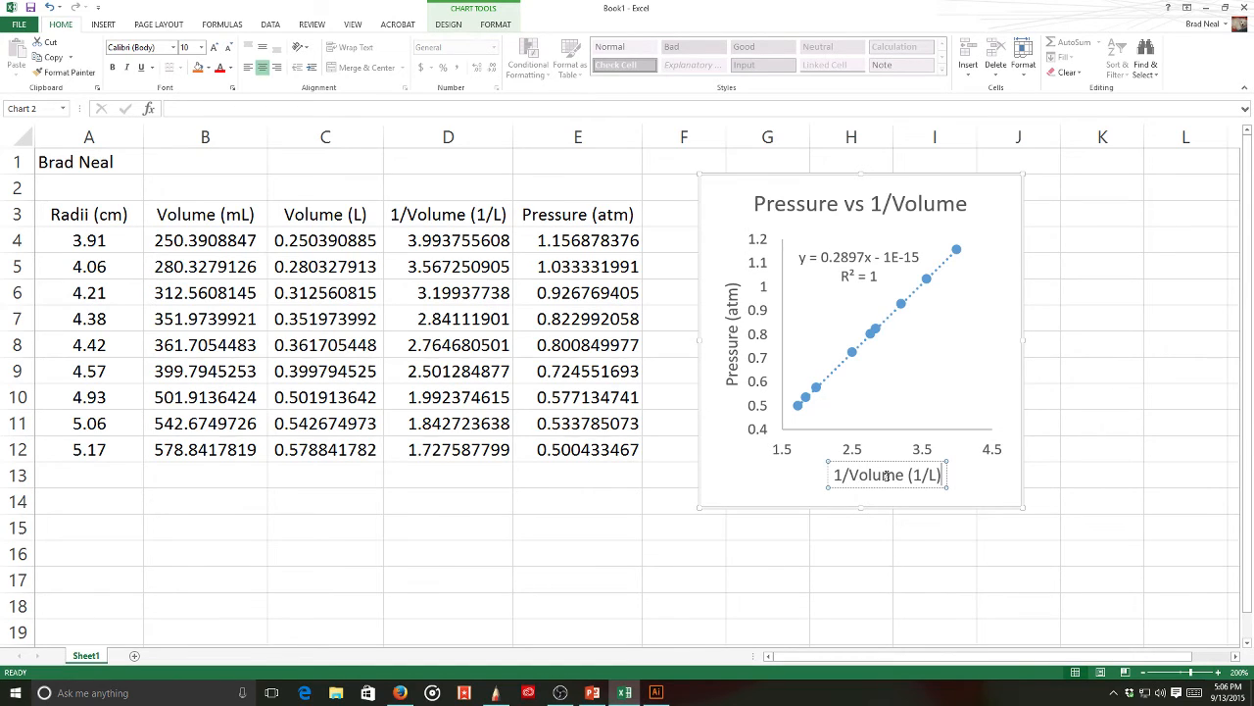
pyautogui.press('Return')
pyautogui.press('BackSpace')
pyautogui.click(1083, 370)
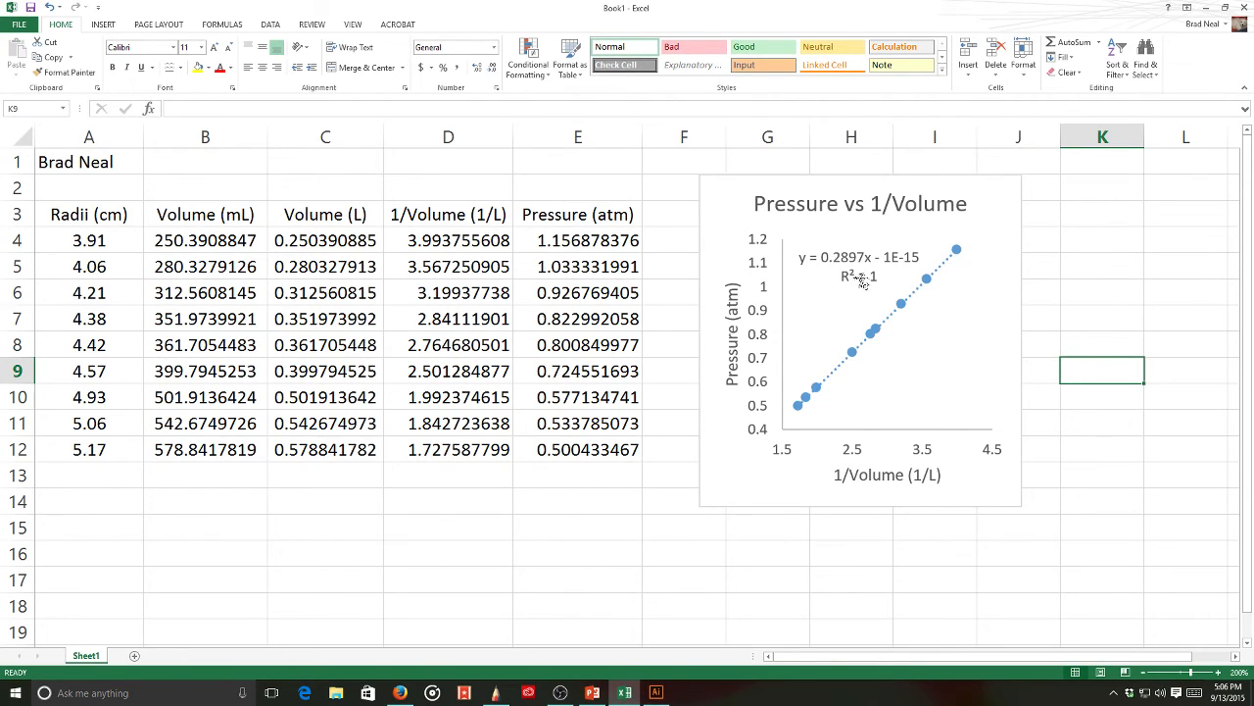
# - Select the chart's trendline equation, then bring the SketchBook notes to the front
pyautogui.click(835, 261)
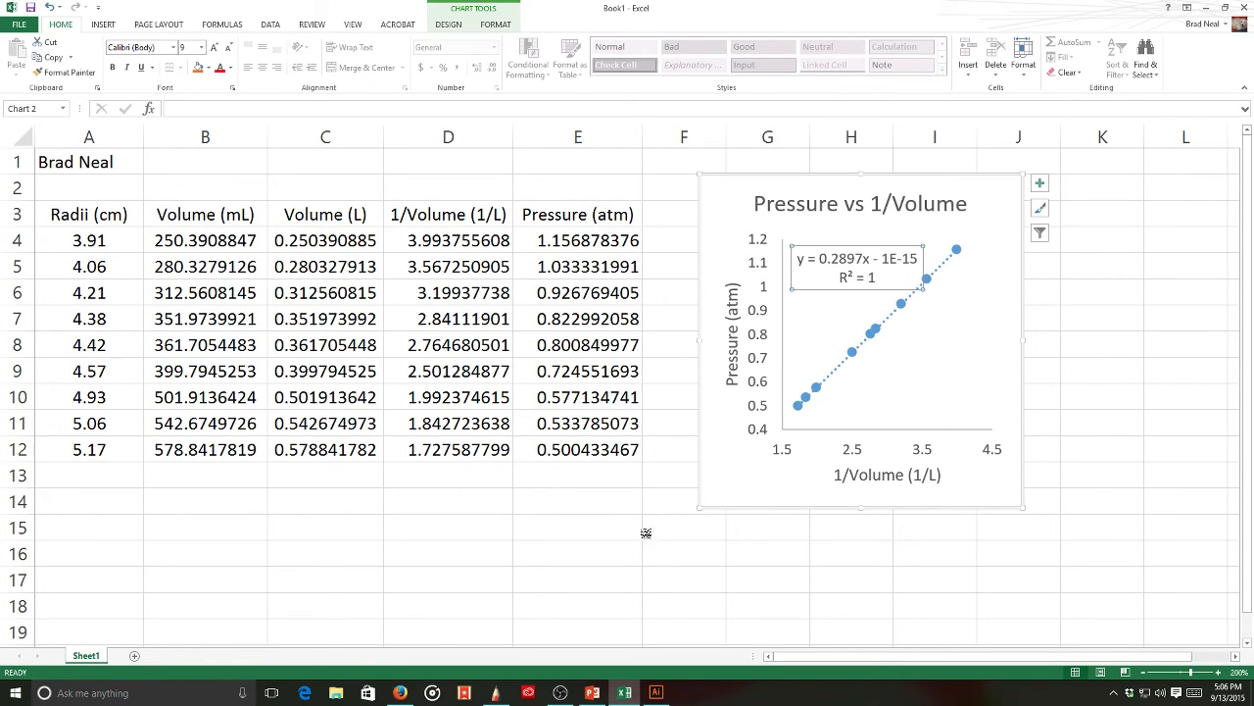
pyautogui.click(497, 693)
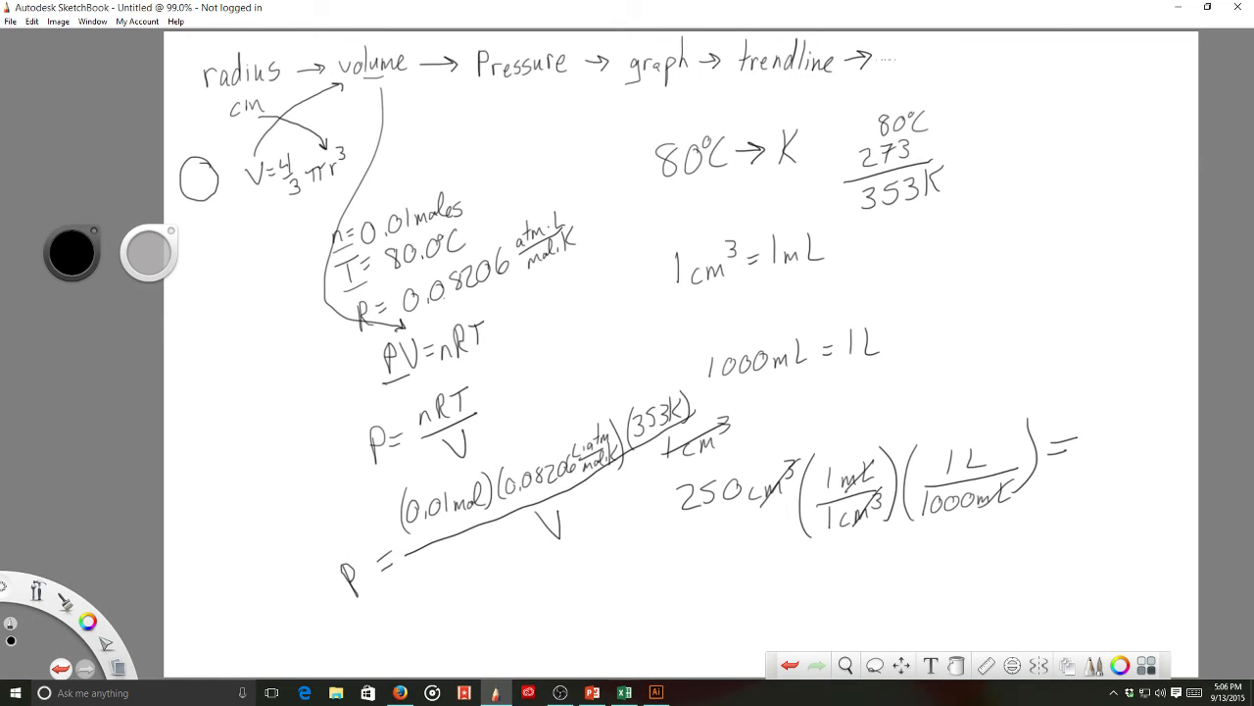
# - Handwrite 'insert P in trendline → volume → radius' on the plan, then return to Excel
pyautogui.moveTo(888, 54)
pyautogui.mouseDown()
pyautogui.moveTo(888, 67)
pyautogui.moveTo(937, 61)
pyautogui.mouseUp()
pyautogui.moveTo(931, 49)
pyautogui.mouseDown()
pyautogui.moveTo(959, 44)
pyautogui.moveTo(952, 55)
pyautogui.moveTo(978, 71)
pyautogui.moveTo(956, 78)
pyautogui.moveTo(977, 88)
pyautogui.moveTo(985, 71)
pyautogui.moveTo(1013, 88)
pyautogui.moveTo(1070, 43)
pyautogui.moveTo(1092, 64)
pyautogui.moveTo(1113, 61)
pyautogui.mouseUp()
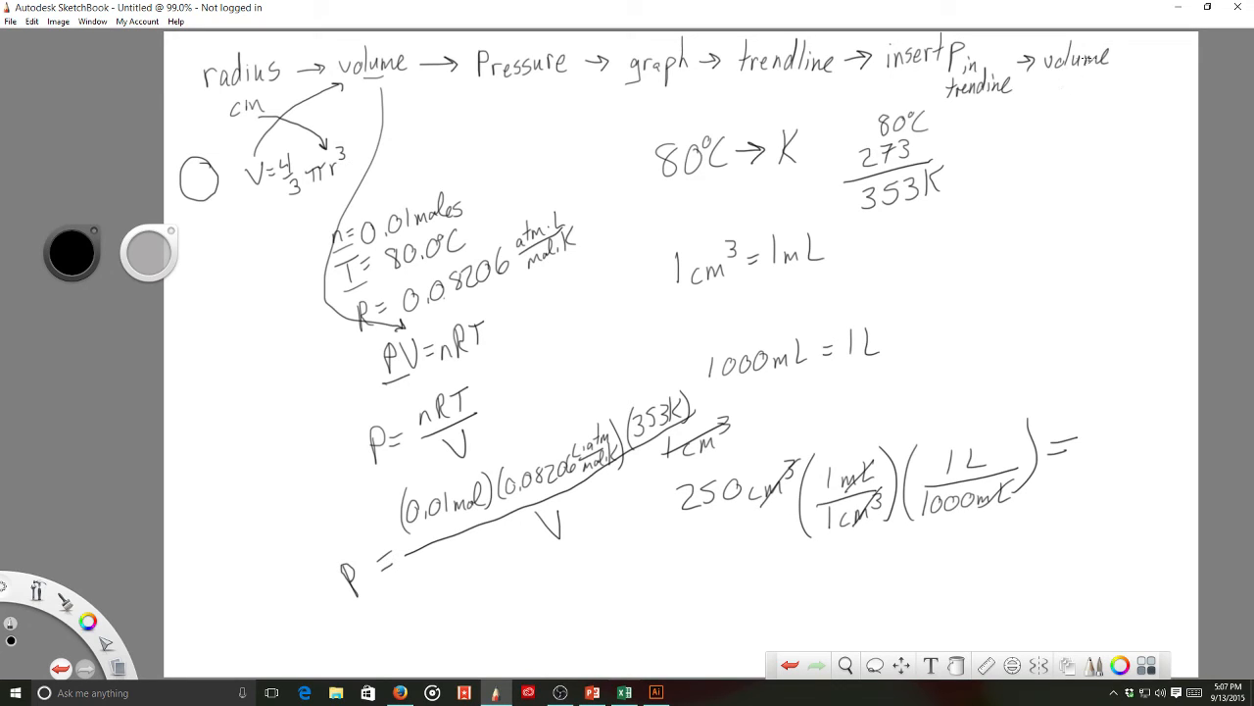
pyautogui.moveTo(1117, 59); pyautogui.dragTo(1136, 67)
pyautogui.moveTo(1106, 118); pyautogui.dragTo(1168, 123)
pyautogui.click(632, 696)
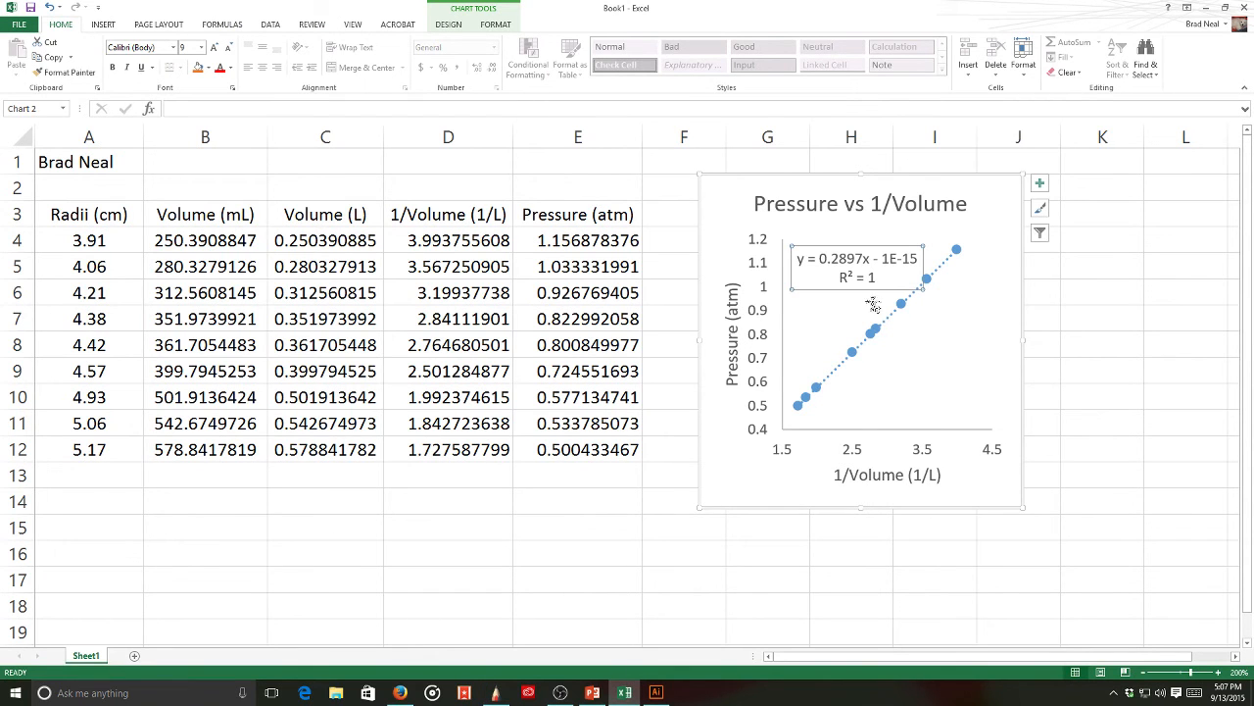
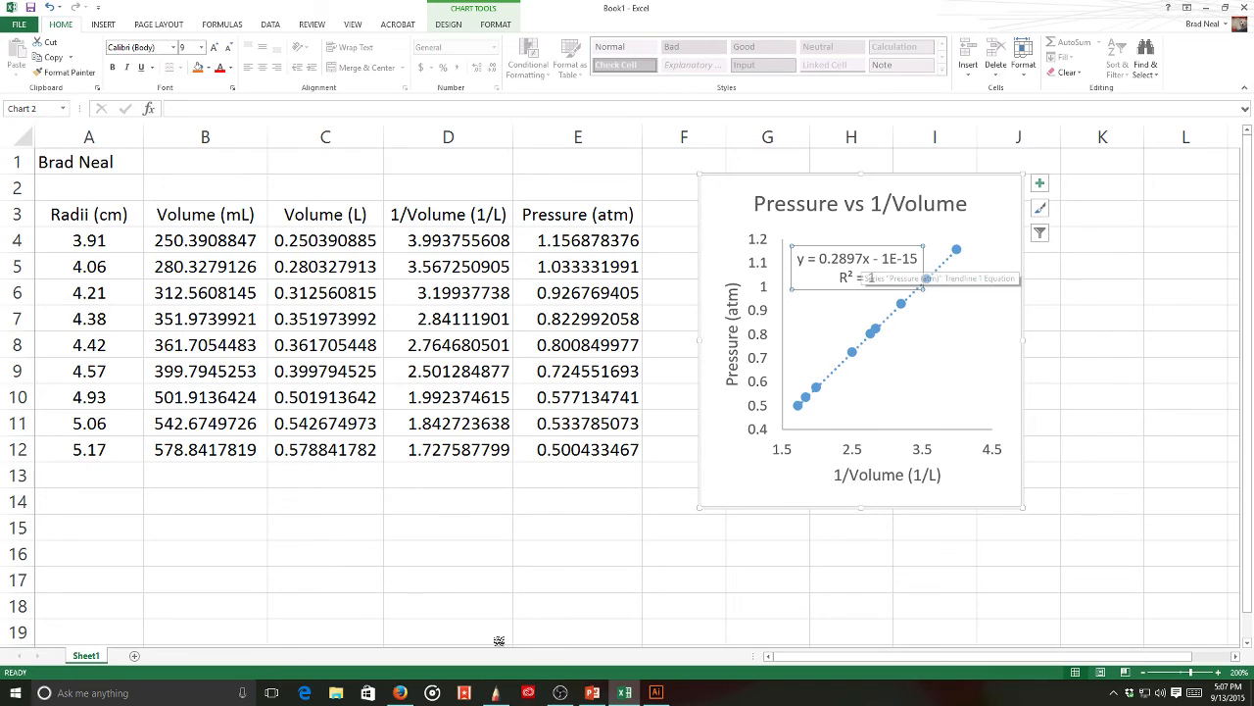
# - After checking the lab instructions, copy the trendline equation y = 0.2897x - 1E-15 for SketchBook
pyautogui.click(399, 692)
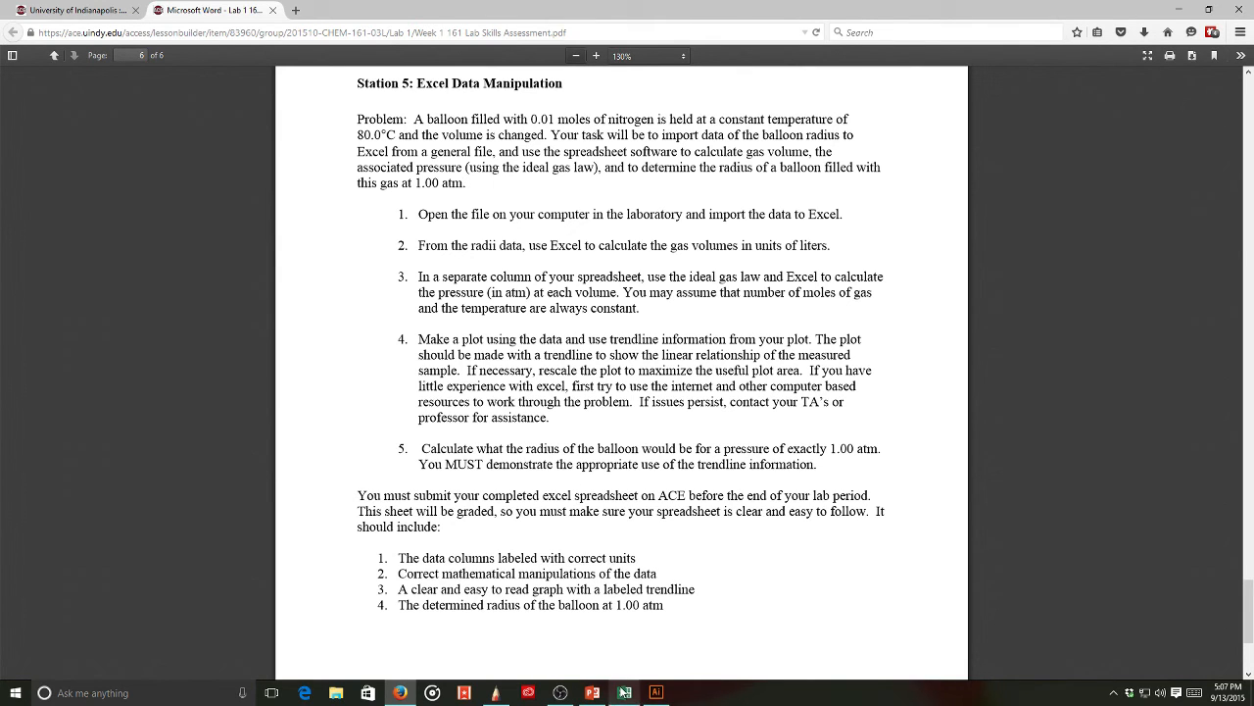
pyautogui.click(624, 692)
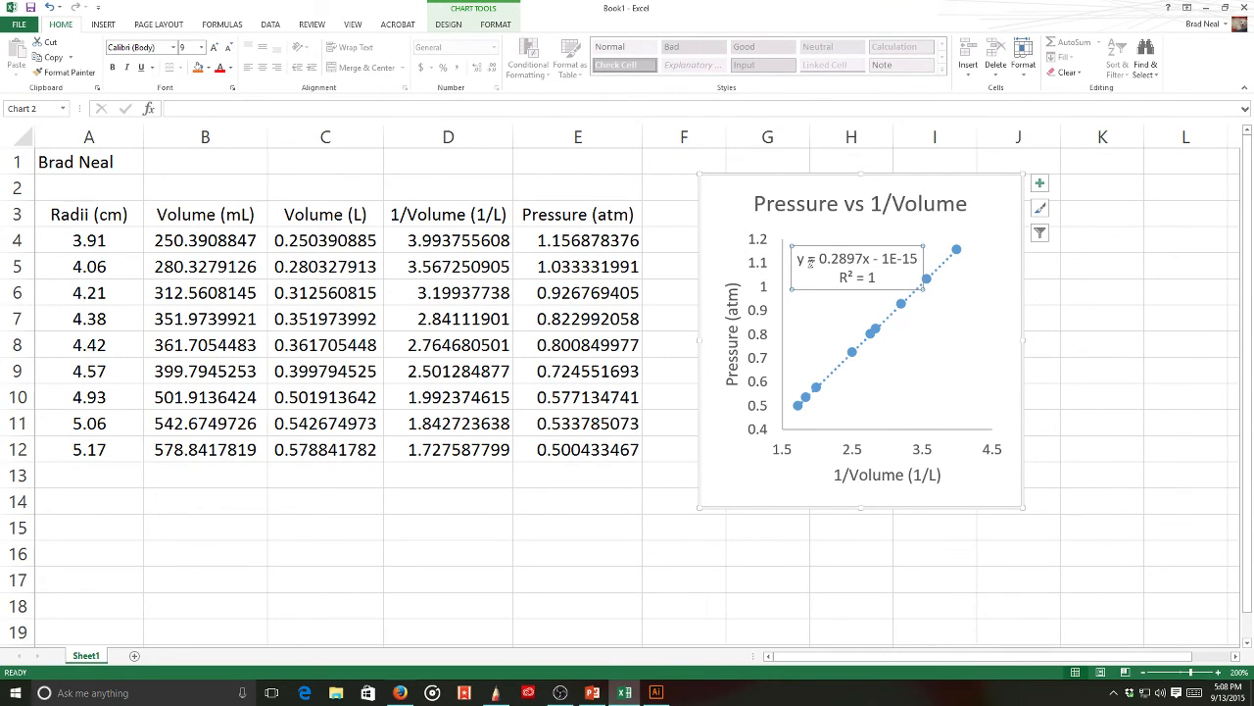
pyautogui.moveTo(798, 261); pyautogui.dragTo(917, 261)
pyautogui.rightClick(897, 263)
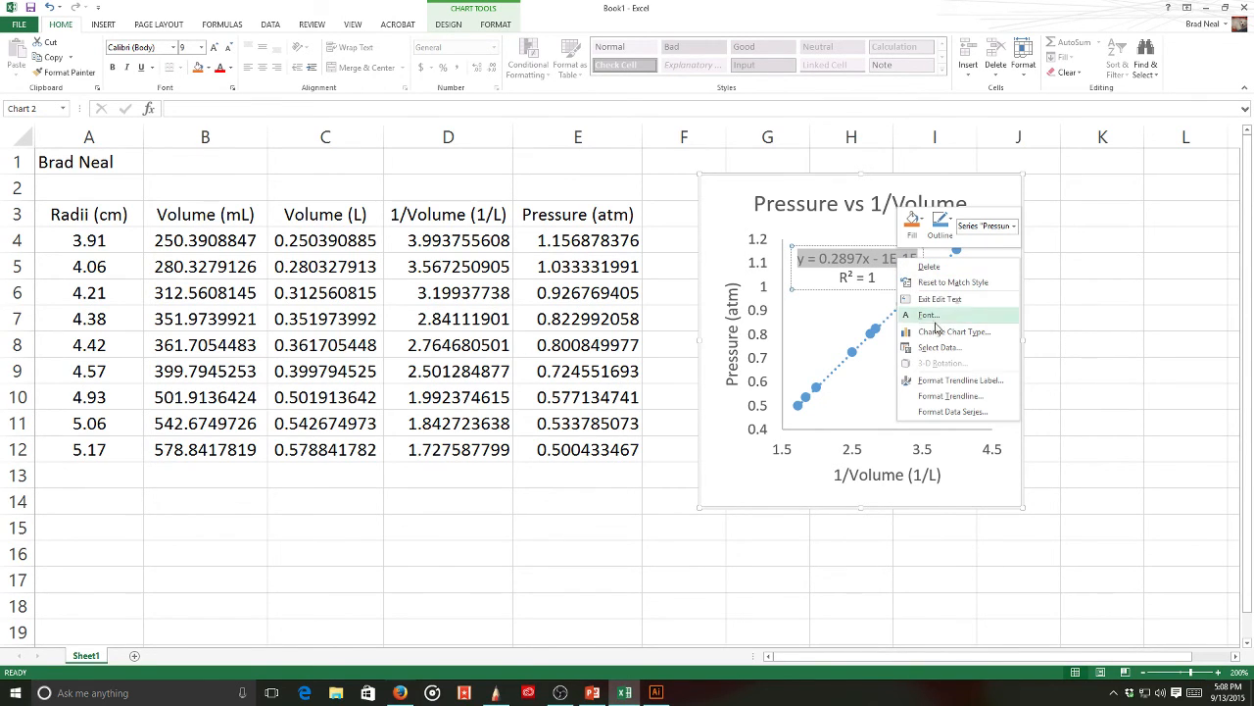
pyautogui.press('Escape')
pyautogui.hotkey('ctrl', 'c')
pyautogui.click(495, 694)
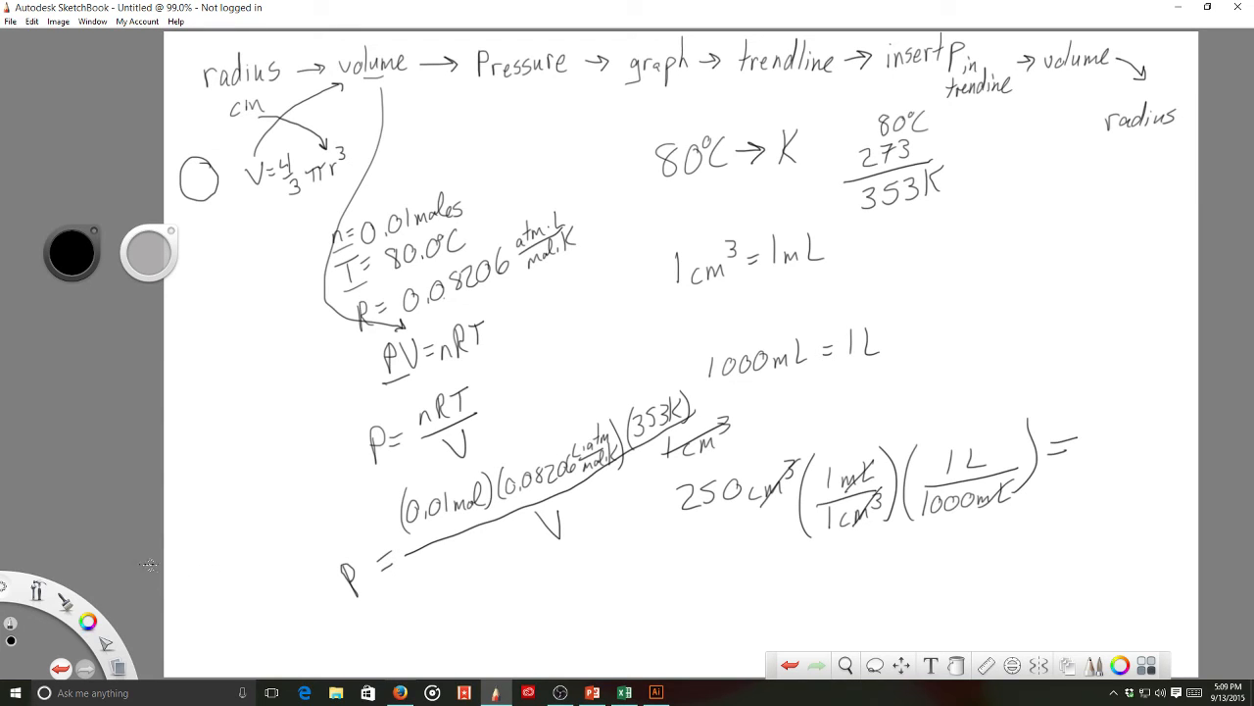
# - Paste the copied trendline equation onto a new canvas and place it top-left
pyautogui.click(118, 671)
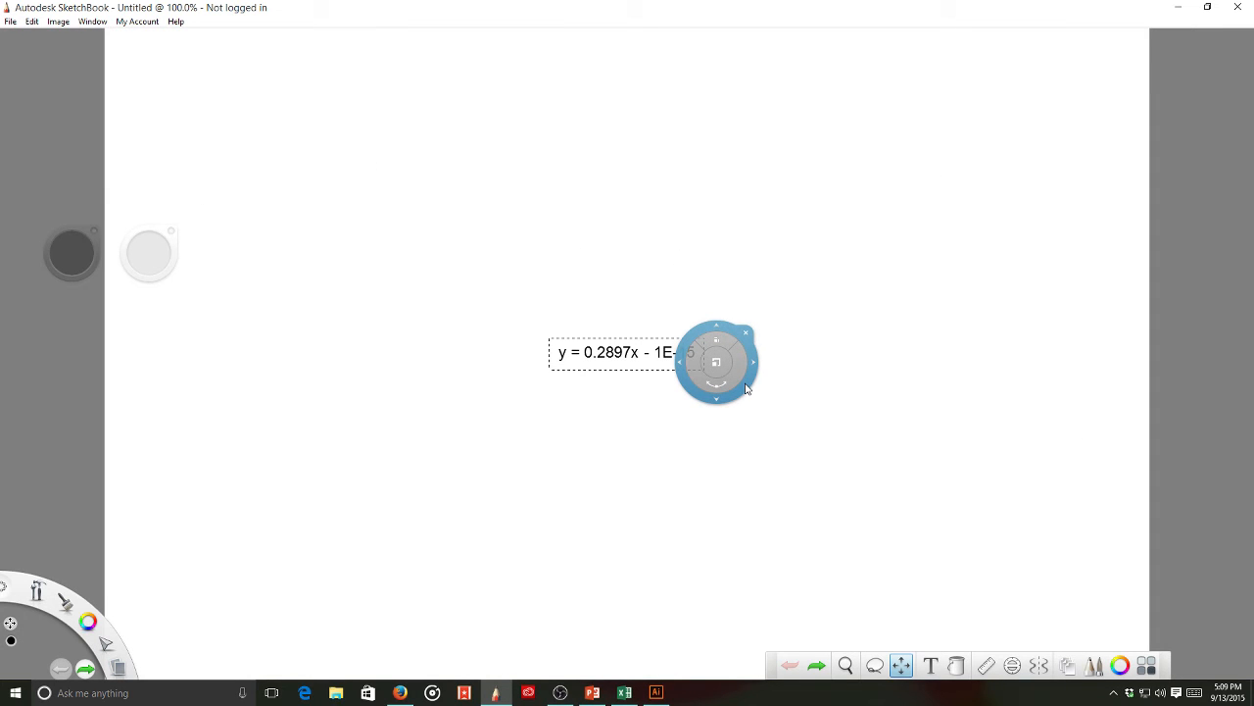
pyautogui.moveTo(745, 388); pyautogui.dragTo(323, 110)
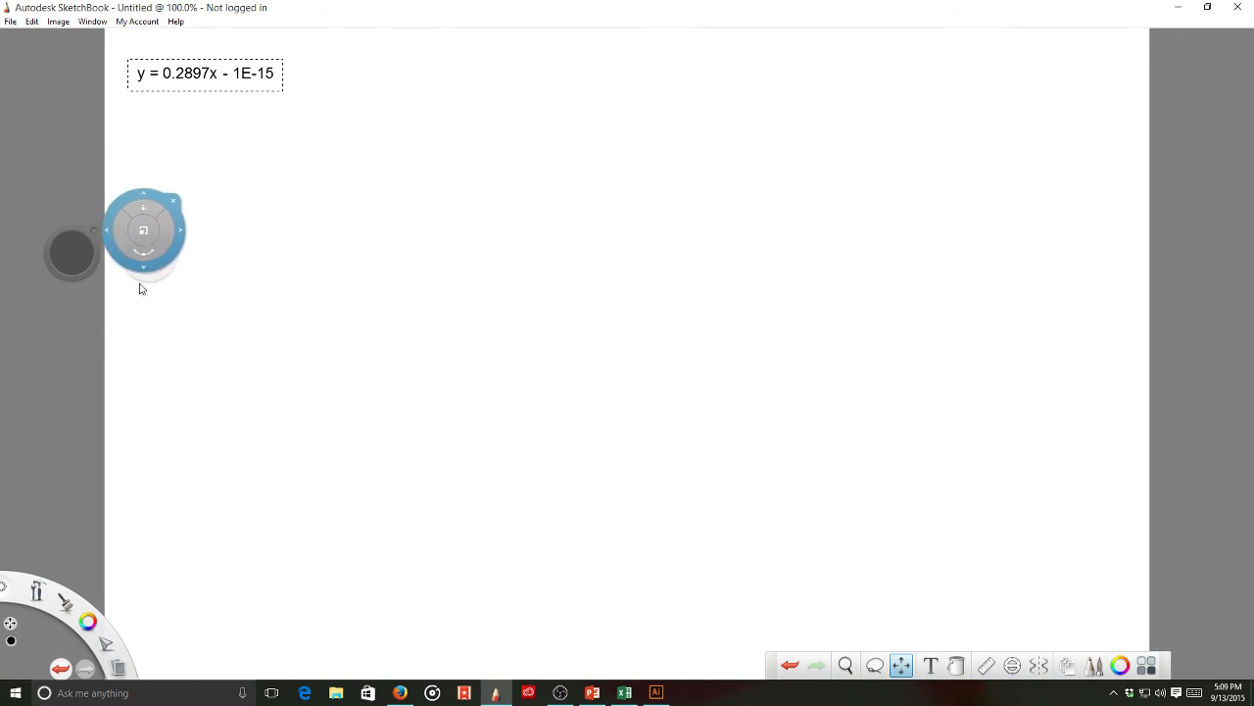
pyautogui.click(190, 421)
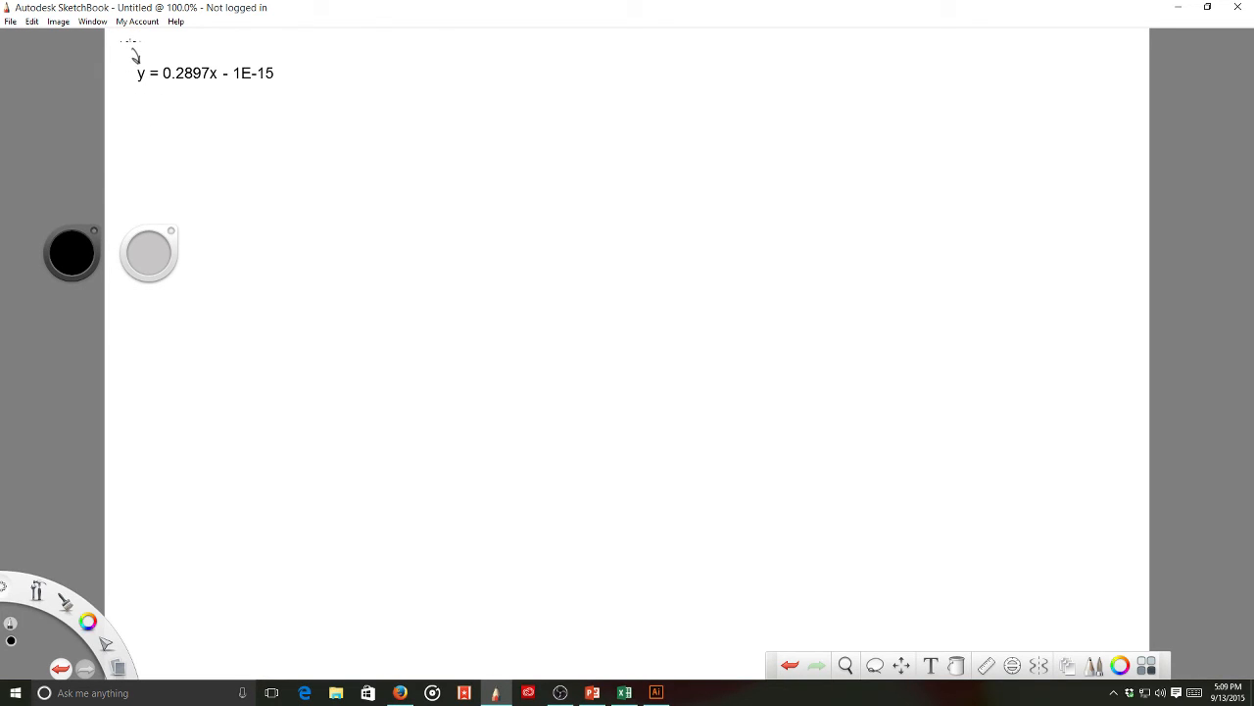
# - Handwrite the rearranged equation y + 1×10⁻¹⁵ = 0.2897x below it
pyautogui.moveTo(220, 41)
pyautogui.mouseDown()
pyautogui.moveTo(217, 61)
pyautogui.moveTo(246, 37)
pyautogui.mouseUp()
pyautogui.moveTo(249, 115); pyautogui.dragTo(259, 143)
pyautogui.moveTo(289, 102)
pyautogui.mouseDown()
pyautogui.moveTo(285, 120)
pyautogui.moveTo(314, 119)
pyautogui.mouseUp()
pyautogui.moveTo(318, 112); pyautogui.dragTo(339, 99)
pyautogui.moveTo(233, 85); pyautogui.dragTo(271, 83)
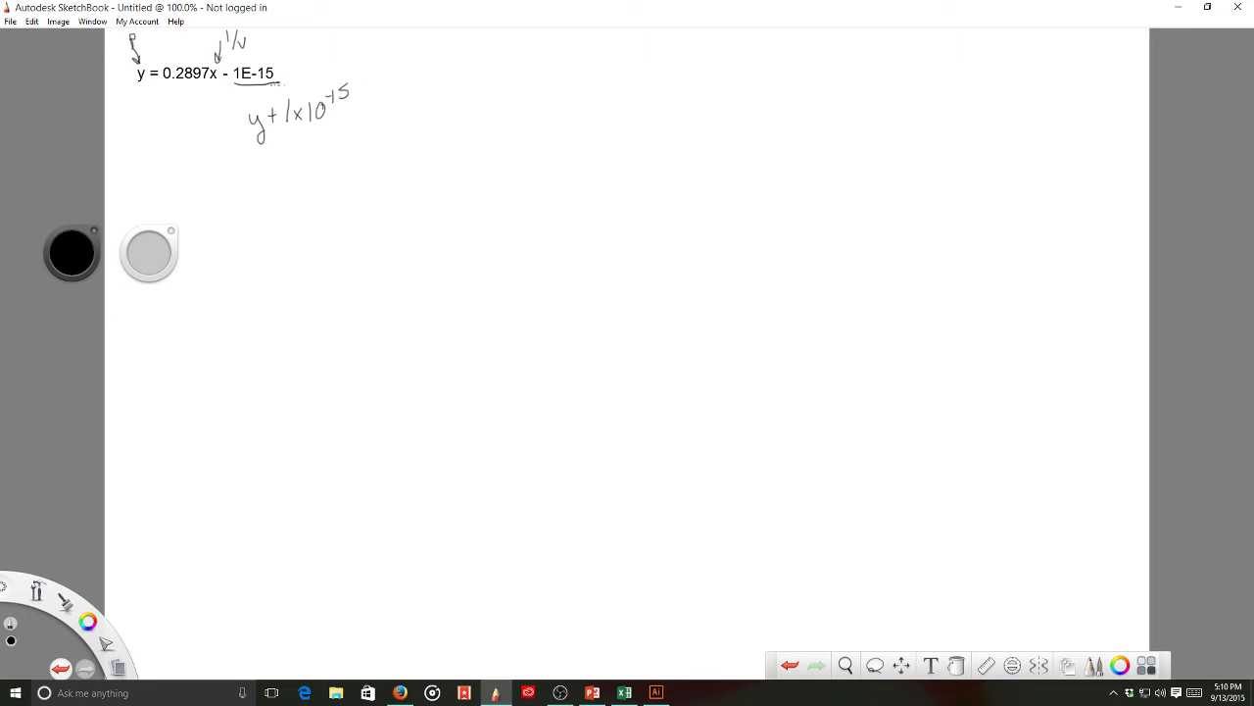
pyautogui.moveTo(402, 99)
pyautogui.mouseDown()
pyautogui.moveTo(434, 114)
pyautogui.moveTo(447, 95)
pyautogui.moveTo(473, 113)
pyautogui.mouseUp()
pyautogui.moveTo(471, 102); pyautogui.dragTo(504, 110)
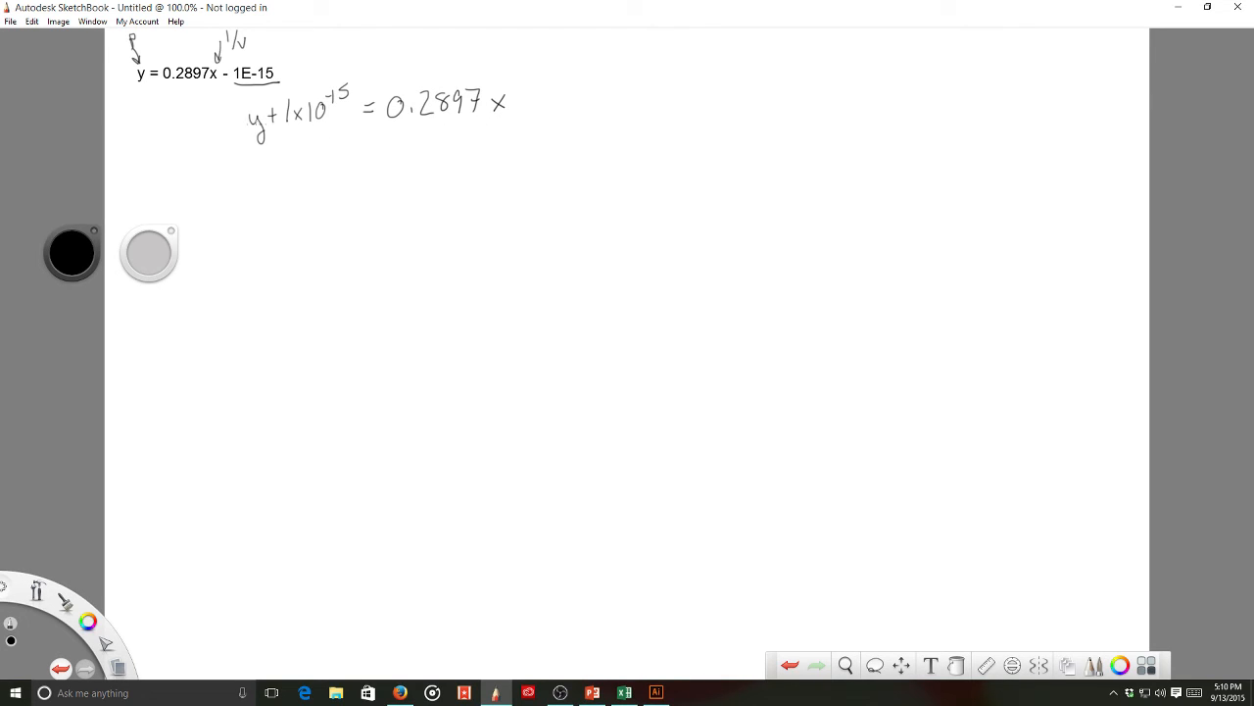
# - Start the next line substituting y = 1, writing 1 + 1×10⁻¹⁵
pyautogui.moveTo(270, 163); pyautogui.dragTo(270, 181)
pyautogui.moveTo(279, 167); pyautogui.dragTo(290, 166)
pyautogui.moveTo(284, 161); pyautogui.dragTo(297, 177)
pyautogui.moveTo(304, 167); pyautogui.dragTo(319, 175)
pyautogui.moveTo(327, 159)
pyautogui.mouseDown()
pyautogui.moveTo(400, 154)
pyautogui.moveTo(425, 168)
pyautogui.moveTo(447, 152)
pyautogui.moveTo(445, 168)
pyautogui.mouseUp()
# - Complete 0.2897x and divide the right side by 0.2897
pyautogui.click(406, 167)
pyautogui.moveTo(452, 149); pyautogui.dragTo(473, 166)
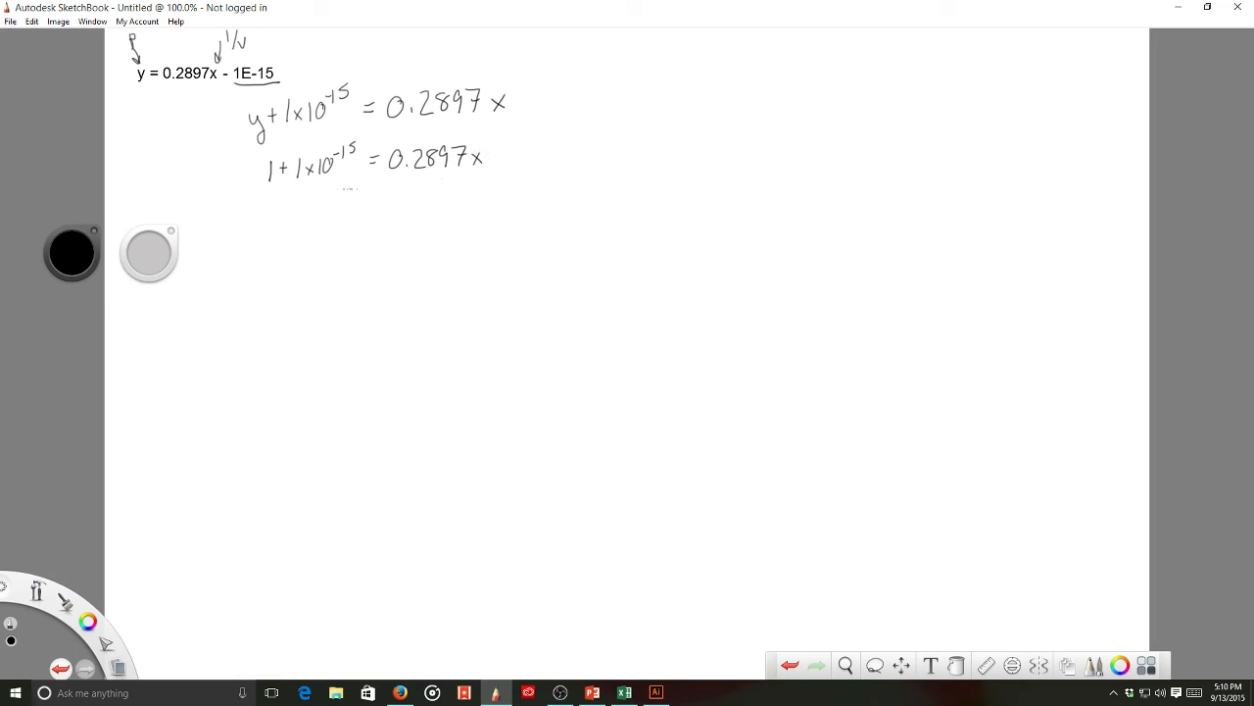
pyautogui.click(300, 169)
pyautogui.moveTo(390, 170); pyautogui.dragTo(480, 167)
pyautogui.moveTo(408, 180)
pyautogui.mouseDown()
pyautogui.moveTo(441, 195)
pyautogui.moveTo(456, 176)
pyautogui.moveTo(476, 193)
pyautogui.mouseUp()
pyautogui.click(422, 194)
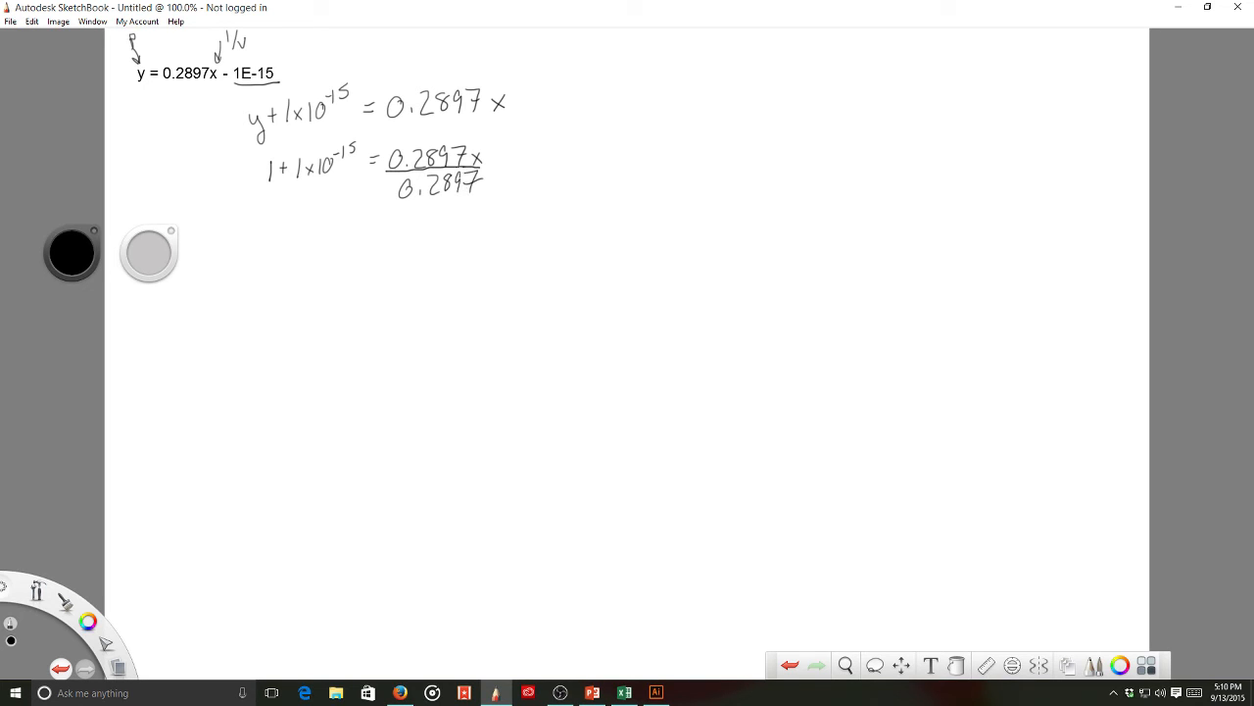
# - Bracket (1 + 1×10⁻¹⁵) and divide the left side by 0.2897
pyautogui.moveTo(355, 146); pyautogui.dragTo(346, 184)
pyautogui.moveTo(267, 153); pyautogui.dragTo(263, 188)
pyautogui.moveTo(257, 198); pyautogui.dragTo(349, 184)
pyautogui.moveTo(282, 204)
pyautogui.mouseDown()
pyautogui.moveTo(286, 222)
pyautogui.moveTo(318, 220)
pyautogui.moveTo(365, 193)
pyautogui.moveTo(370, 251)
pyautogui.moveTo(384, 252)
pyautogui.mouseUp()
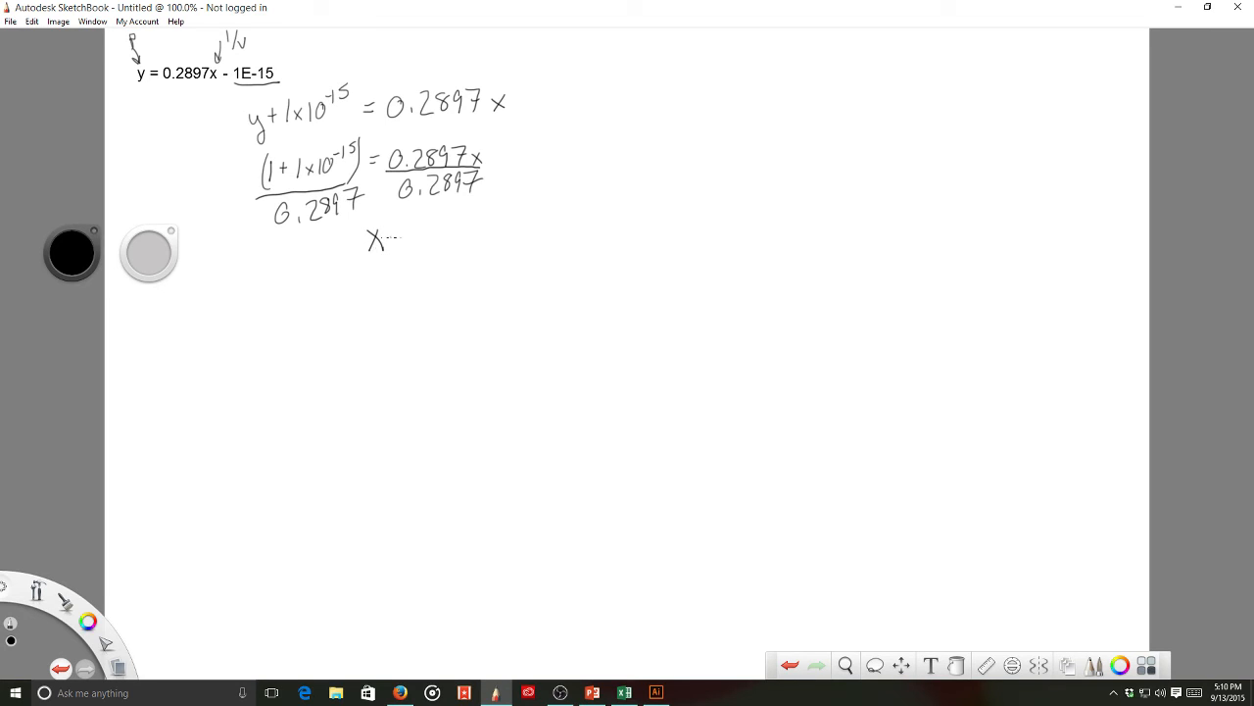
# - Write the result x = (1 + 1×10⁻¹⁵) / 0.2897
pyautogui.moveTo(426, 211); pyautogui.dragTo(440, 226)
pyautogui.moveTo(435, 219); pyautogui.dragTo(458, 226)
pyautogui.moveTo(474, 206)
pyautogui.mouseDown()
pyautogui.moveTo(475, 223)
pyautogui.moveTo(501, 208)
pyautogui.mouseUp()
pyautogui.moveTo(509, 194); pyautogui.dragTo(508, 203)
pyautogui.moveTo(423, 232)
pyautogui.mouseDown()
pyautogui.moveTo(512, 219)
pyautogui.moveTo(438, 241)
pyautogui.moveTo(510, 249)
pyautogui.mouseUp()
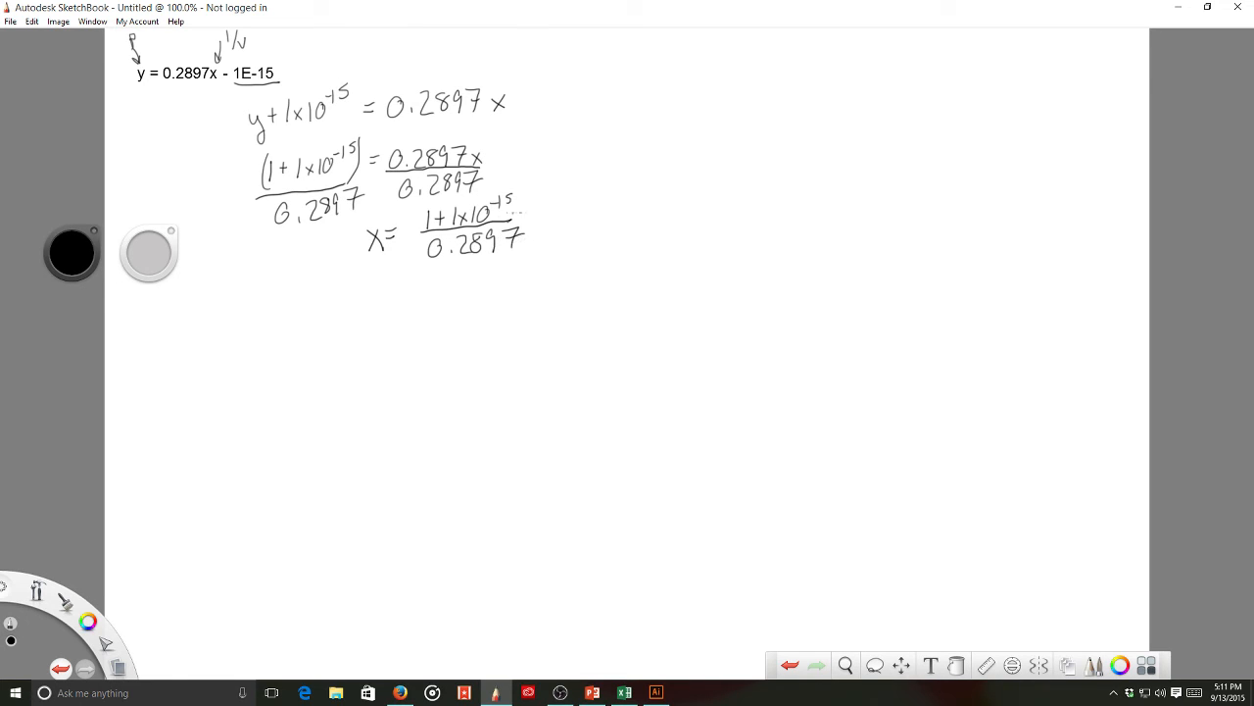
pyautogui.moveTo(516, 184); pyautogui.dragTo(516, 206)
pyautogui.moveTo(427, 199); pyautogui.dragTo(423, 222)
# - Label B15 '1/volume when p=1 atm' and enter =(1+1E-15)/0.2897 in B16, giving 3.451846738
pyautogui.moveTo(617, 697)
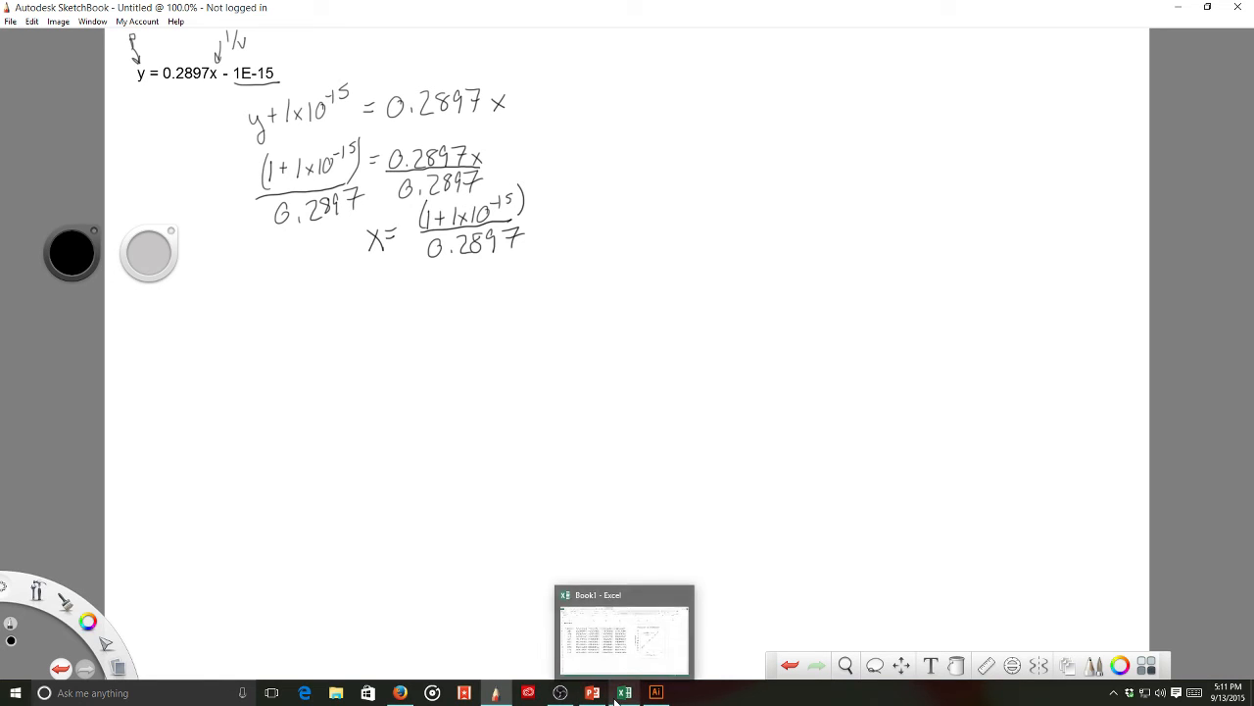
pyautogui.click(617, 697)
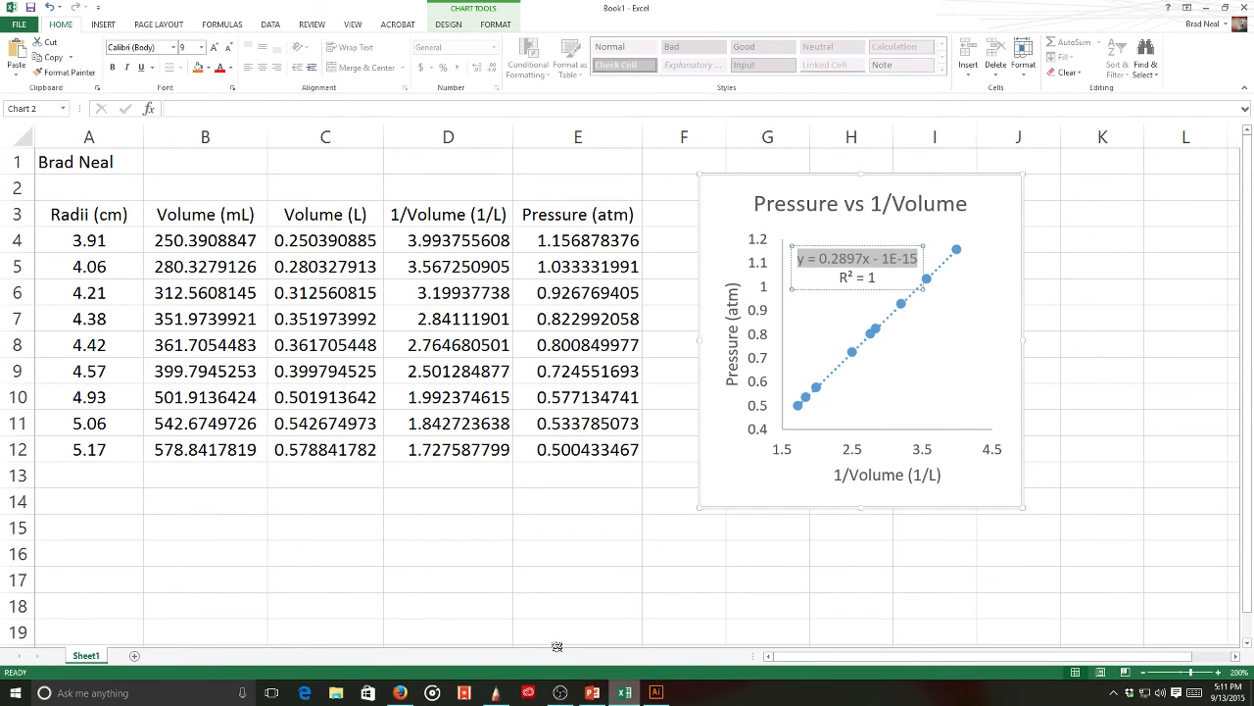
pyautogui.click(235, 529)
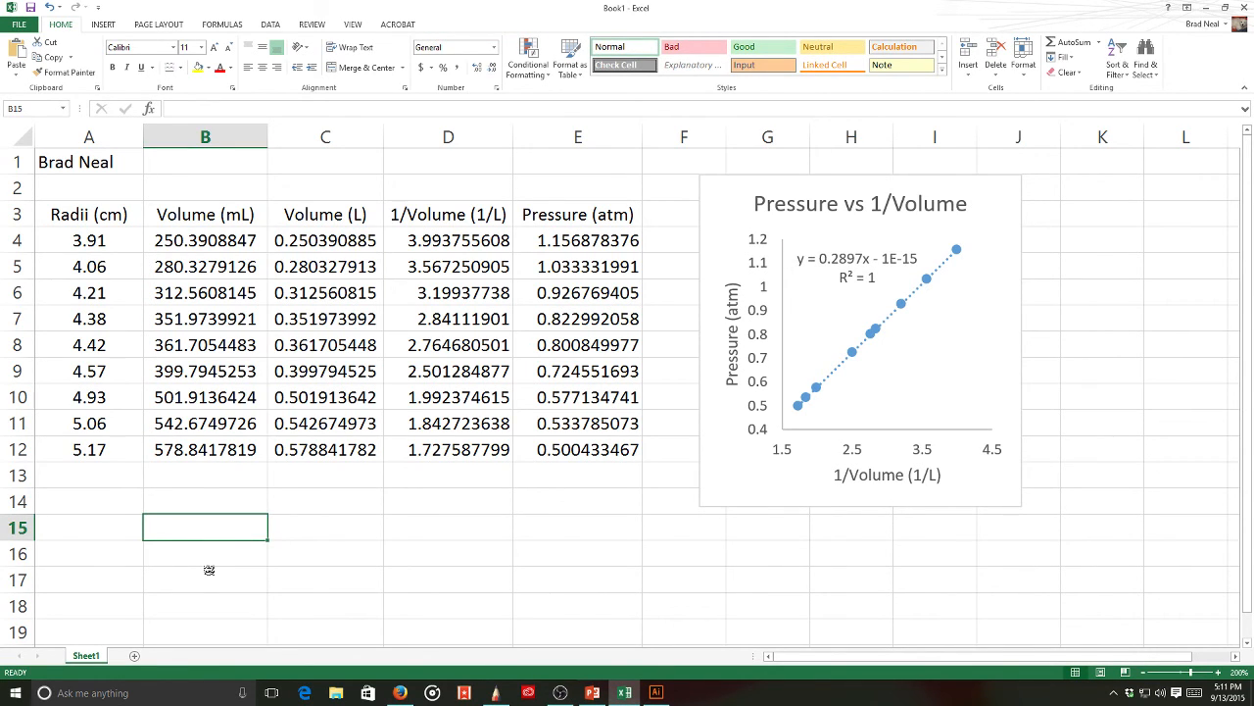
pyautogui.write('1')
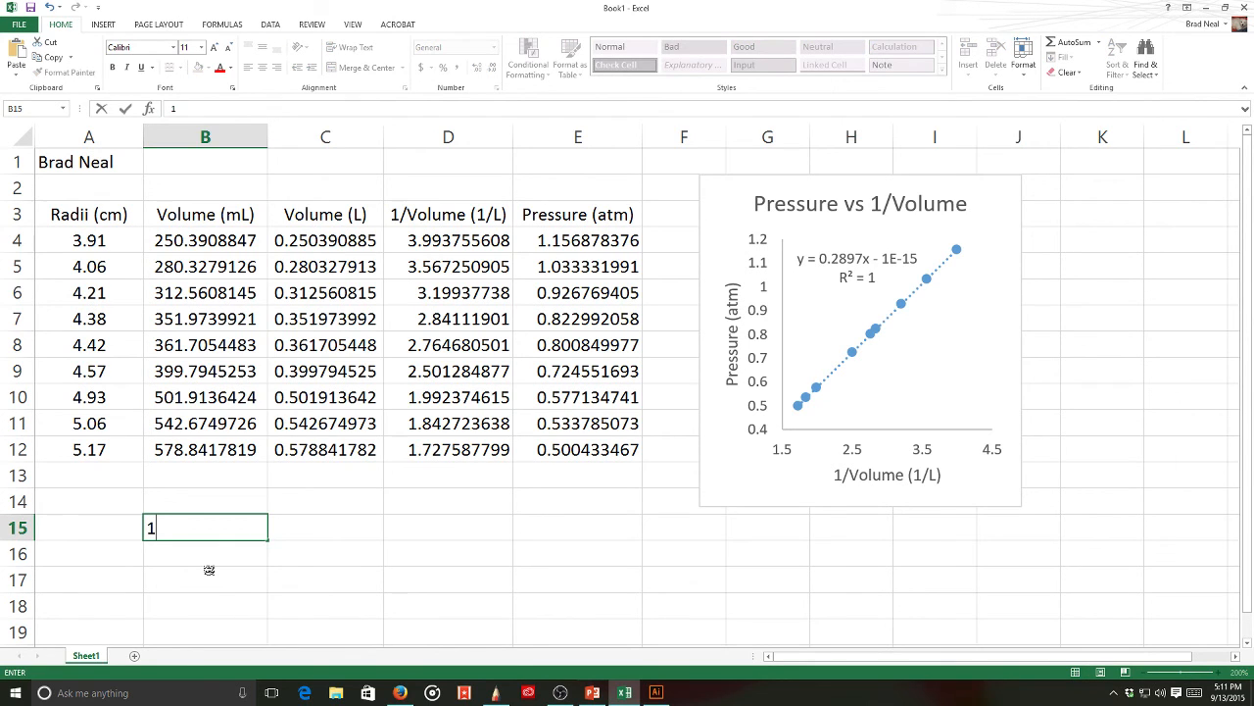
pyautogui.write('/volume wghen')
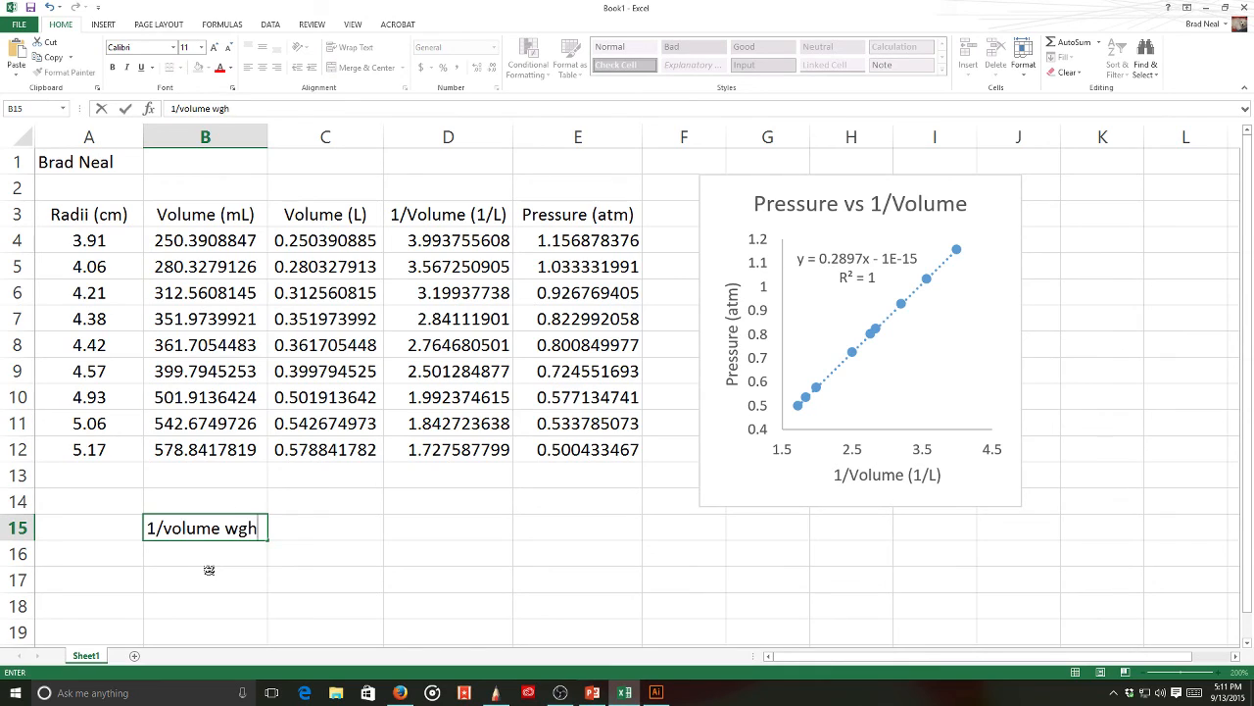
pyautogui.press('BackSpace')
pyautogui.press('BackSpace')
pyautogui.press('BackSpace')
pyautogui.press('BackSpace')
pyautogui.write('hen p=1 atm')
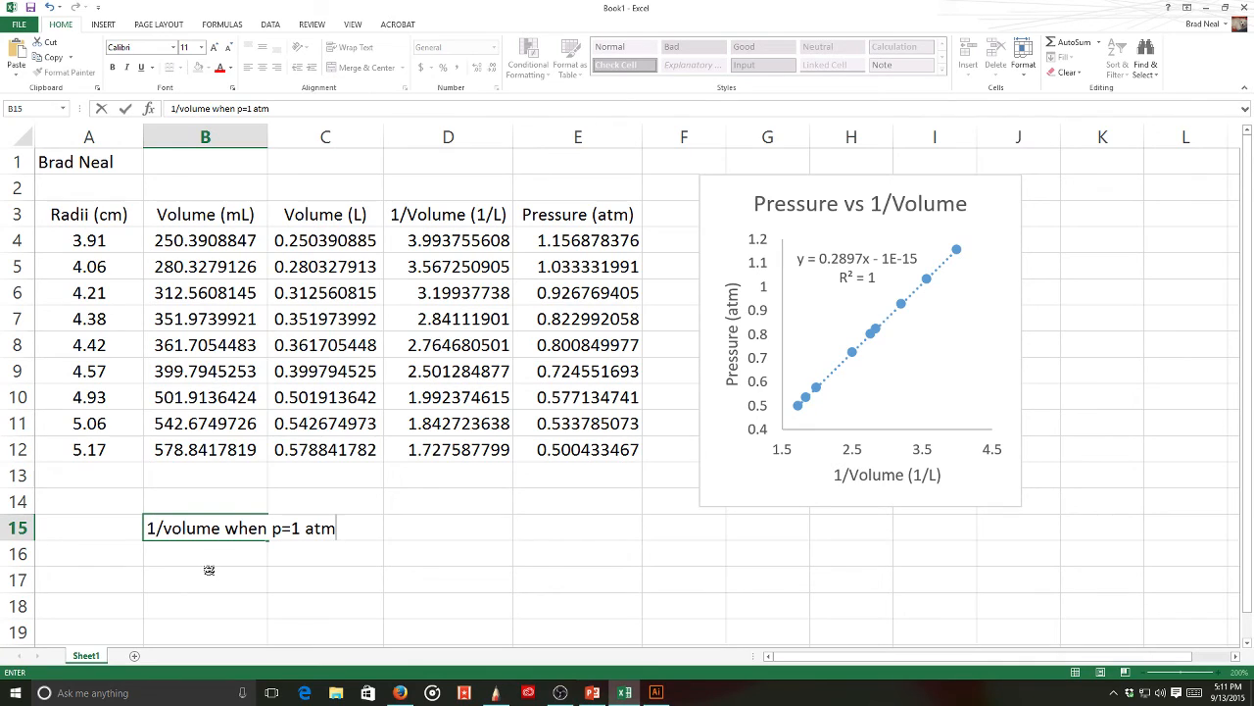
pyautogui.press('Return')
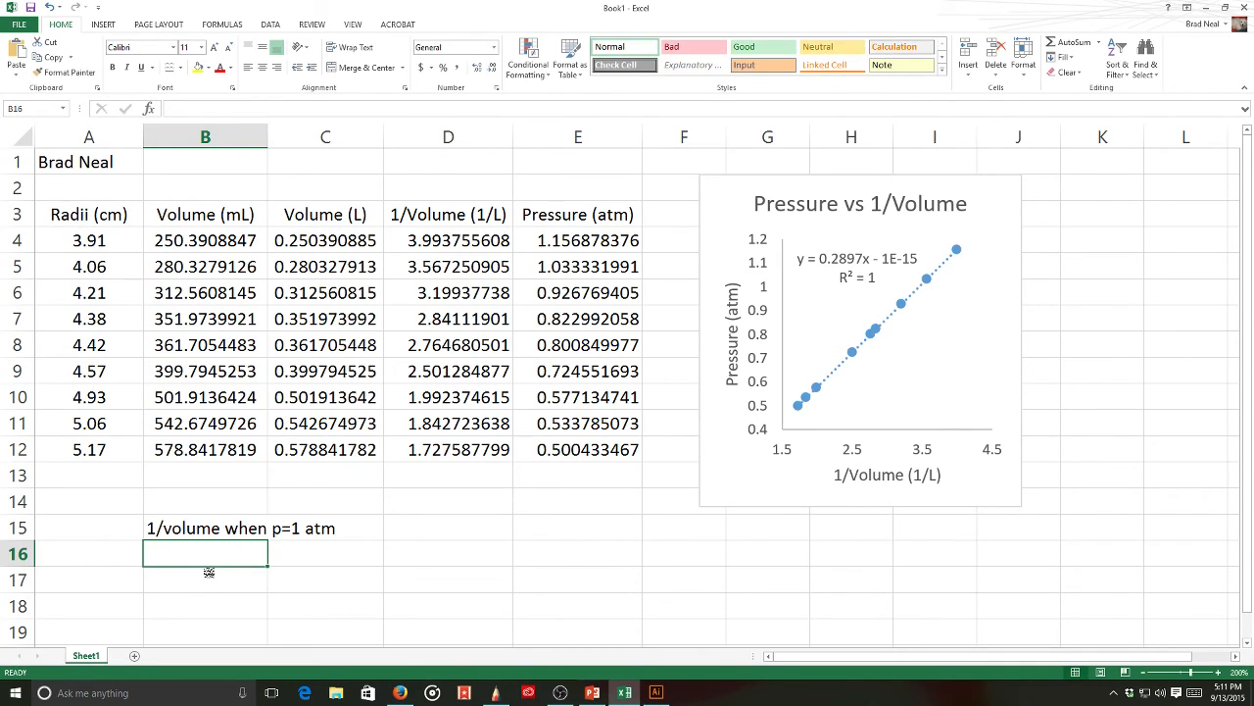
pyautogui.write('=')
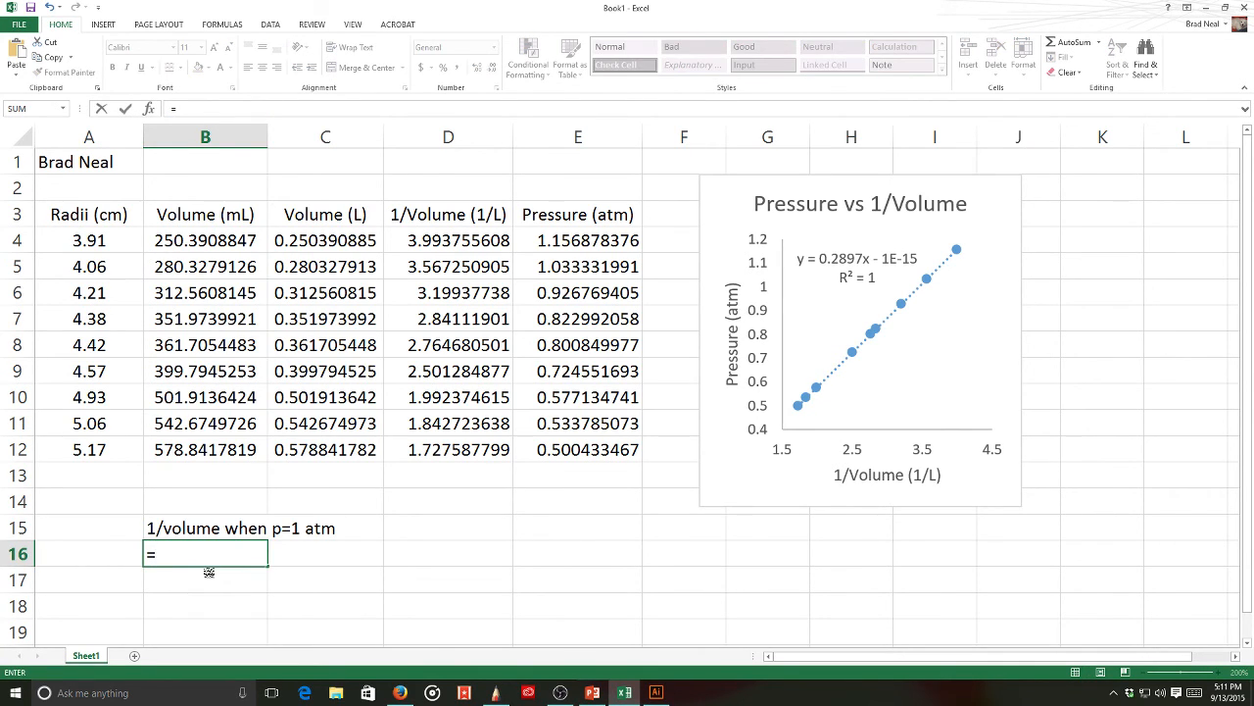
pyautogui.write('(1+1E')
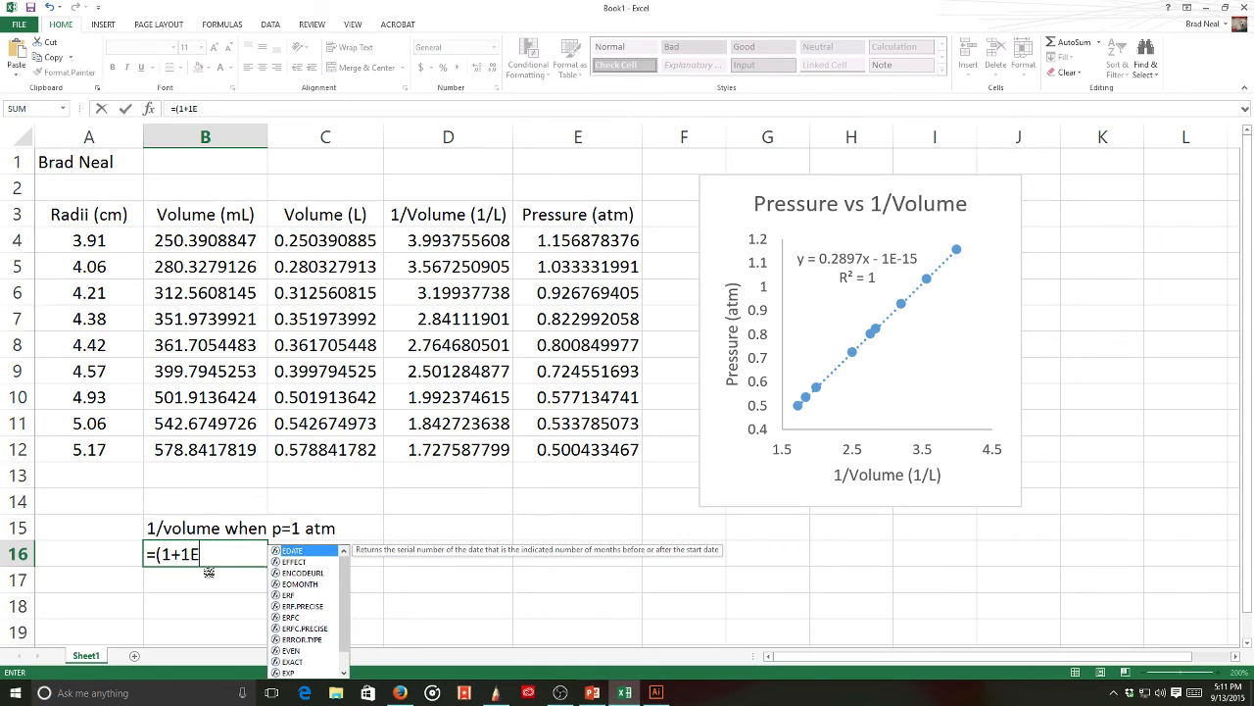
pyautogui.write('-15')
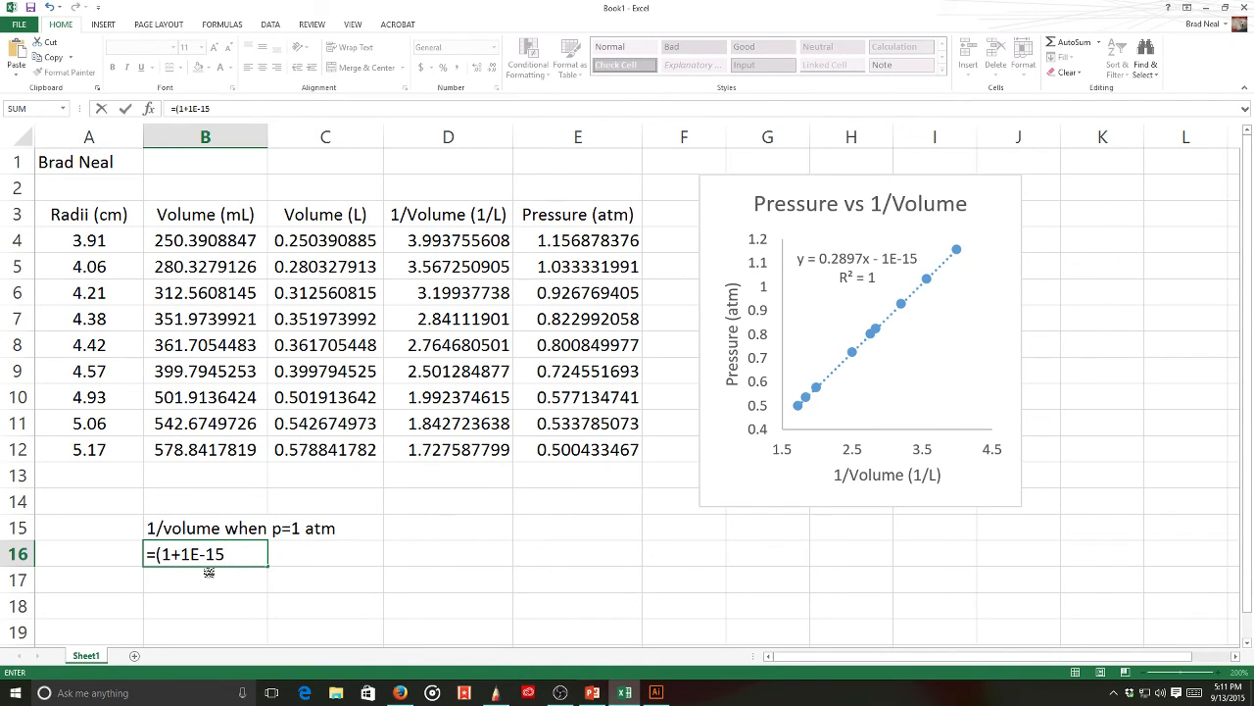
pyautogui.write(')/0.2897')
pyautogui.press('Return')
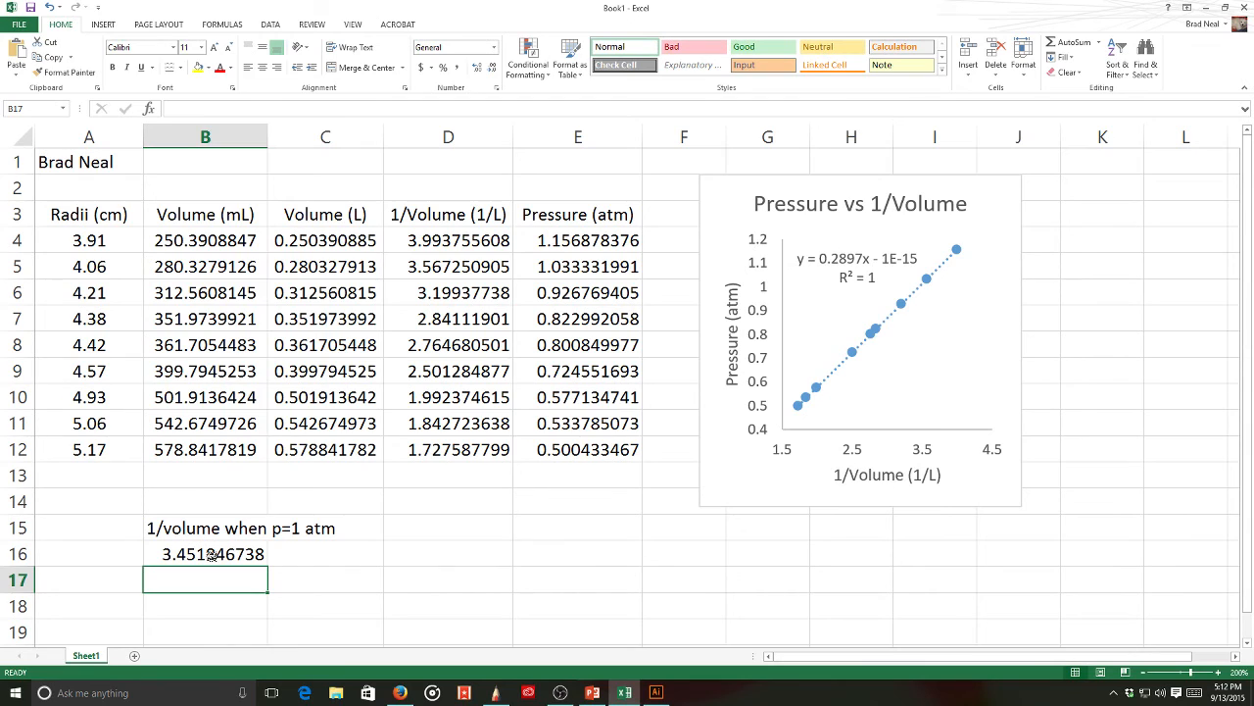
# - Label D15 'volume (L)' and set D16 to =1/B16, showing 0.2897
pyautogui.click(428, 529)
pyautogui.write('volu')
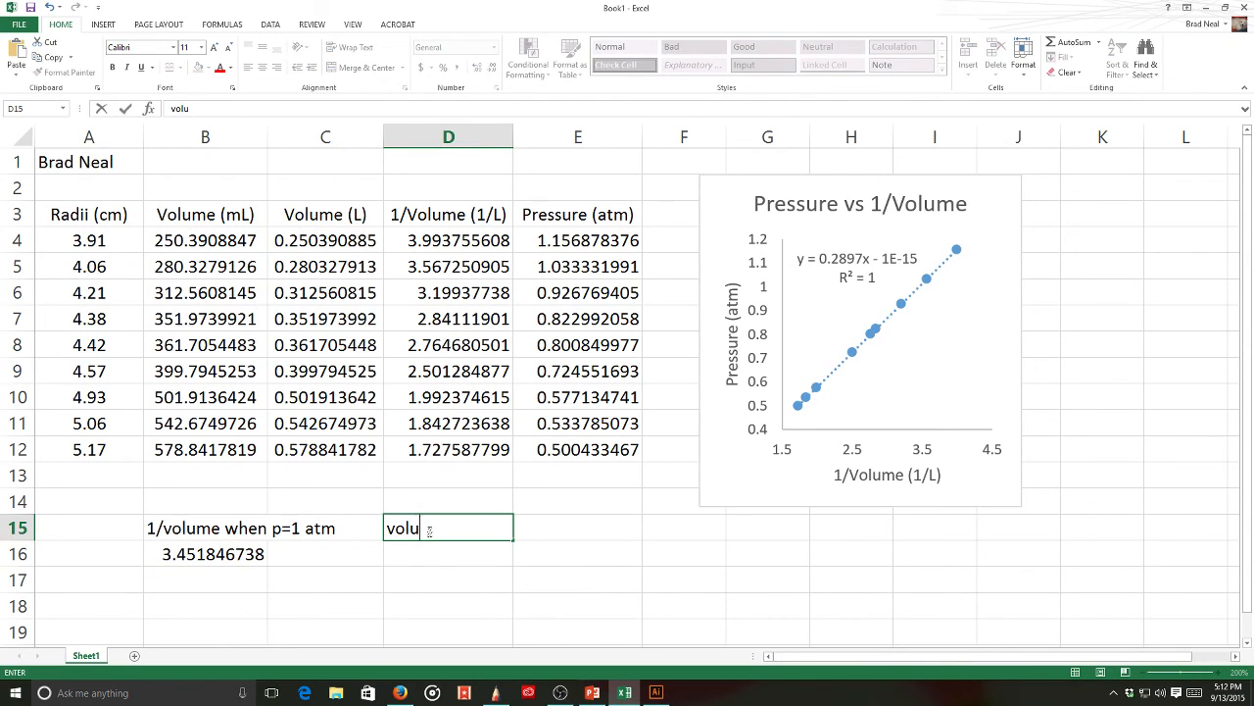
pyautogui.write('mee')
pyautogui.press('BackSpace')
pyautogui.write('(L)')
pyautogui.press('Return')
pyautogui.write('=')
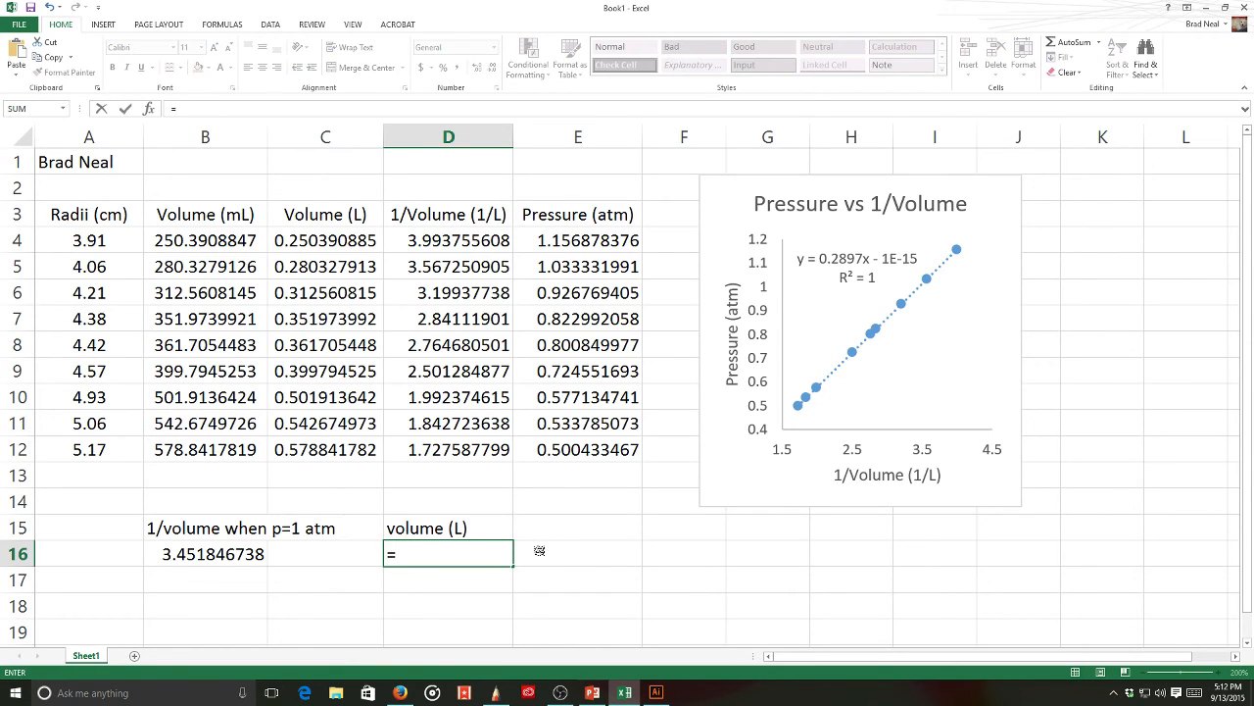
pyautogui.write('1/')
pyautogui.click(204, 552)
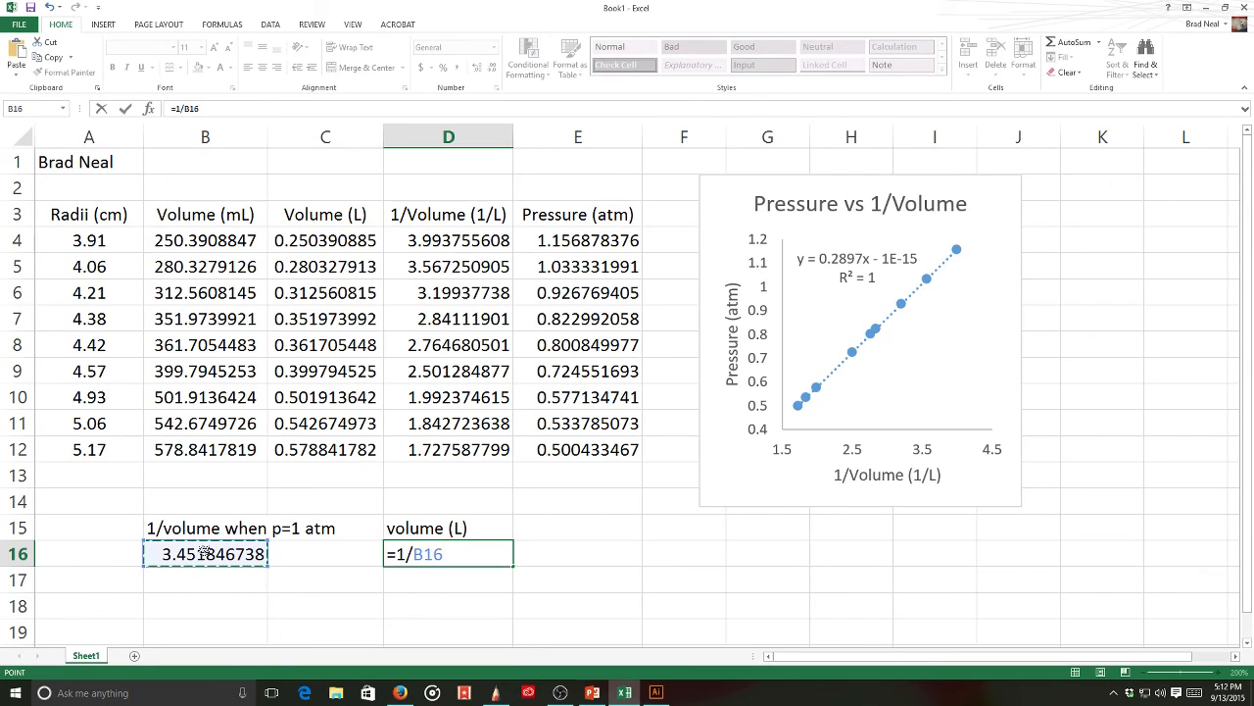
pyautogui.press('Return')
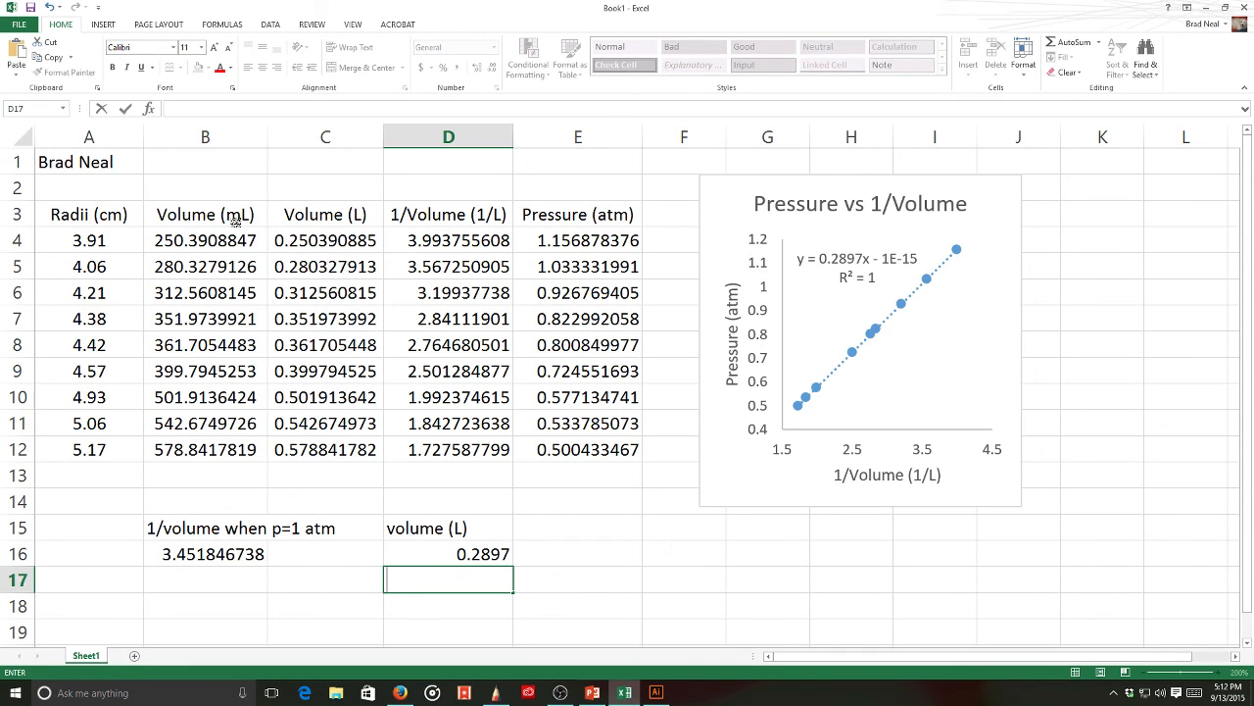
pyautogui.click(547, 519)
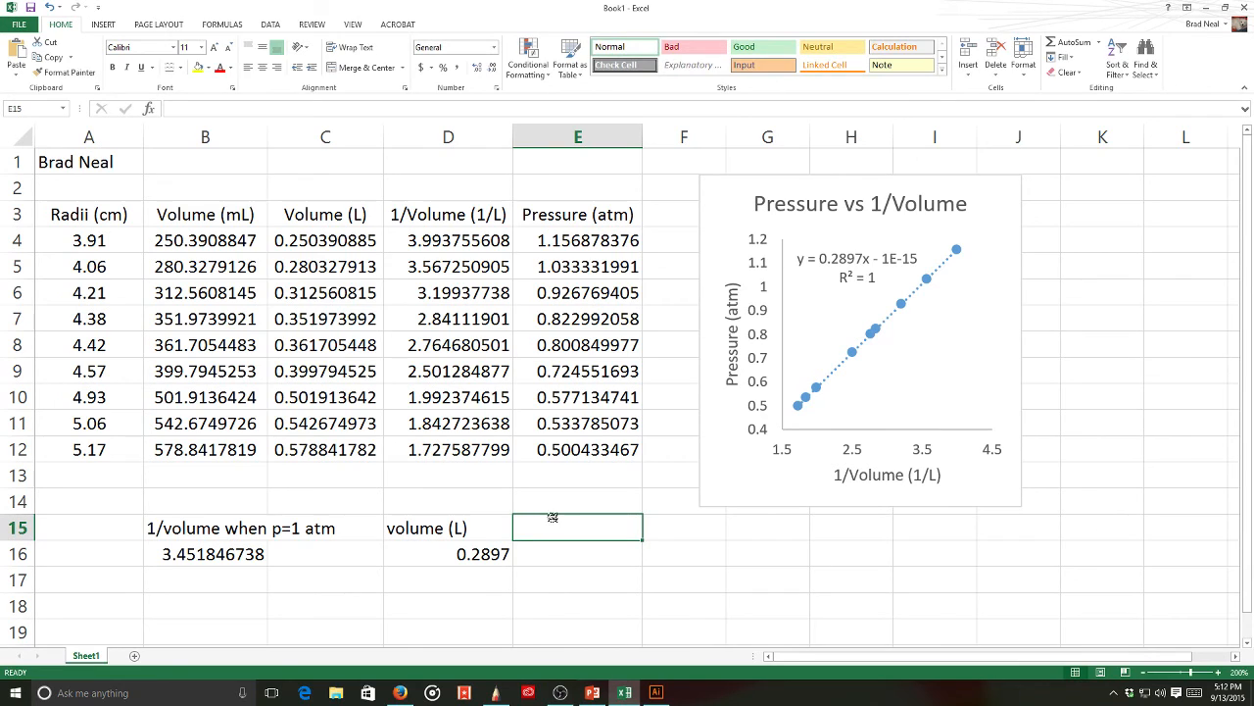
# - Label E15 'volume (mL)' and set E16 to =D16*1000, giving 289.7
pyautogui.write('volume')
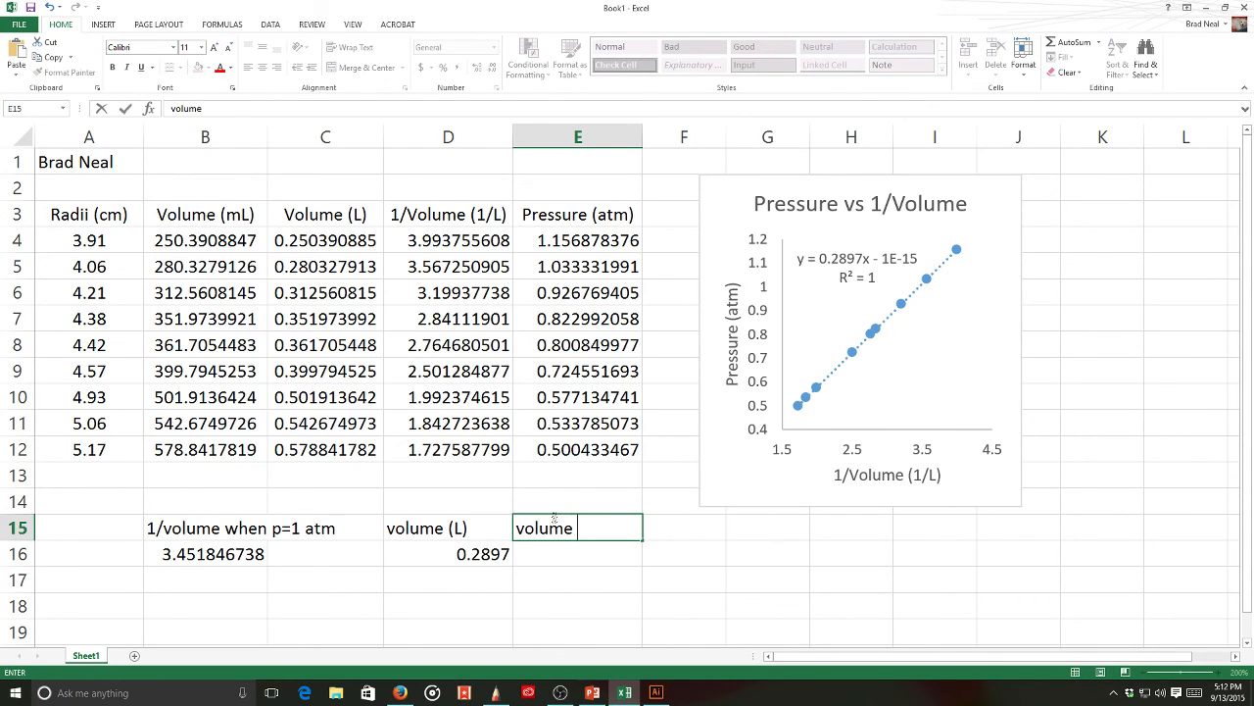
pyautogui.write(' mL')
pyautogui.press('BackSpace')
pyautogui.press('BackSpace')
pyautogui.write('(mL)')
pyautogui.press('Return')
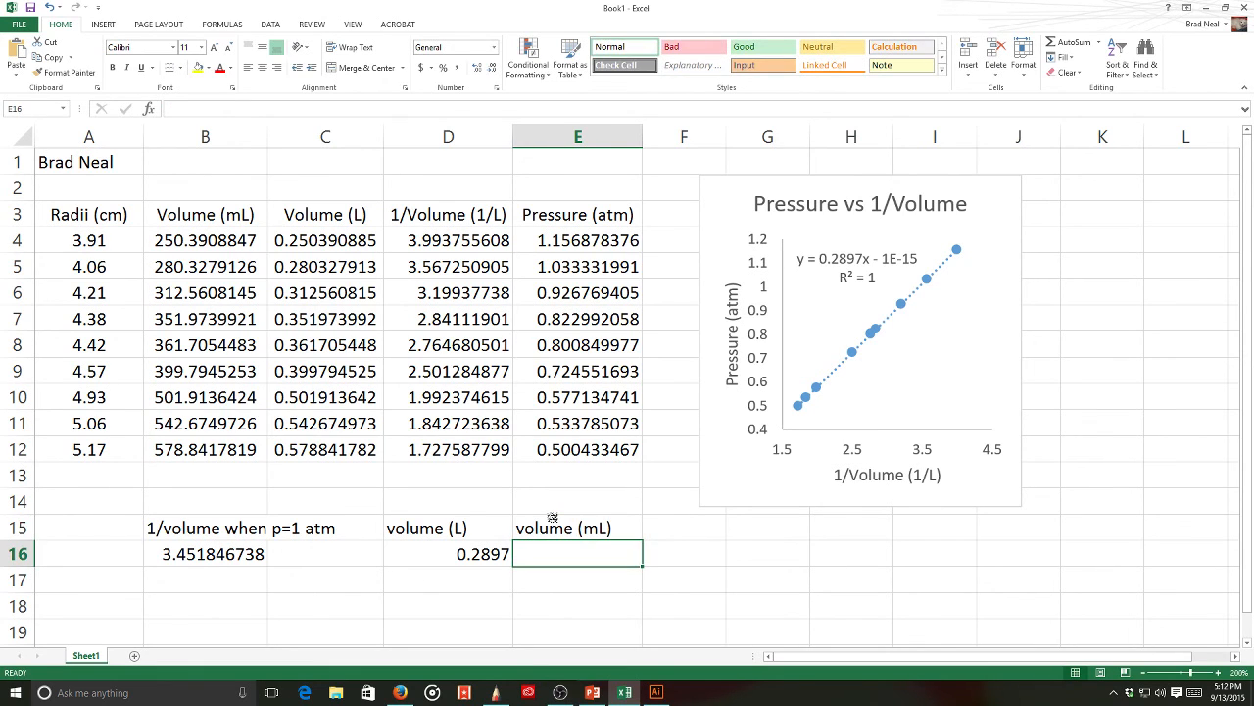
pyautogui.write('=')
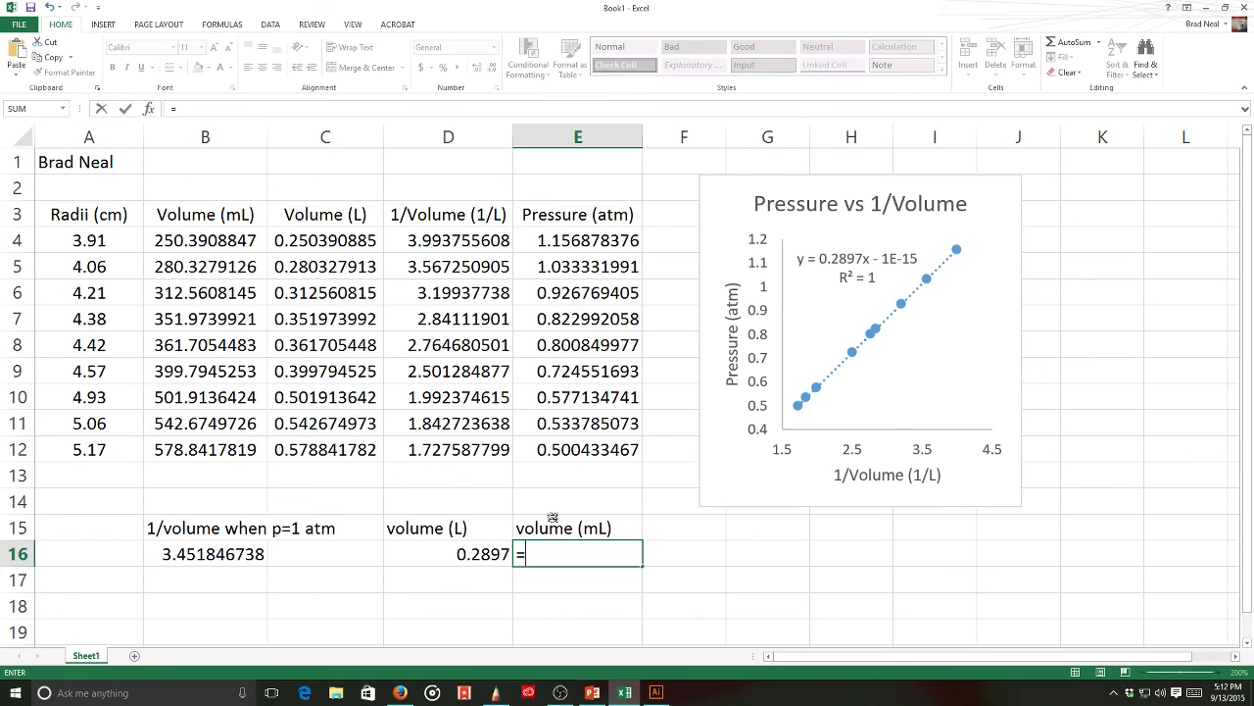
pyautogui.click(424, 549)
pyautogui.write('*1000')
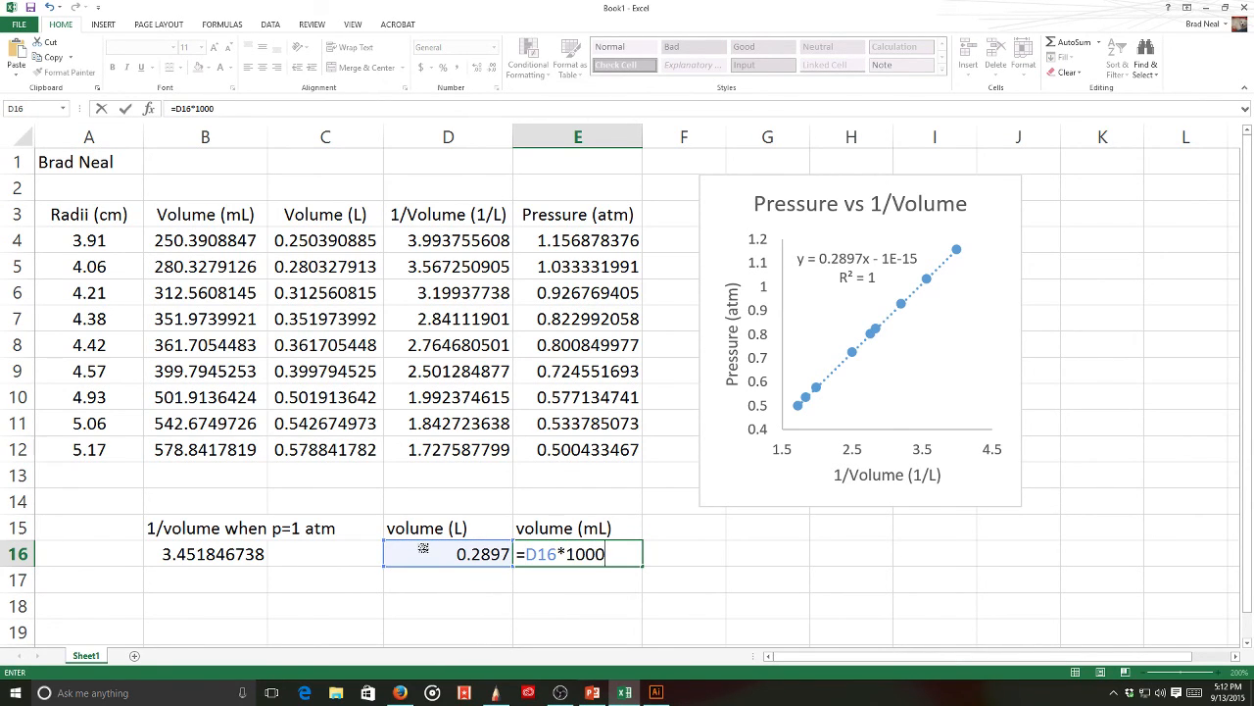
pyautogui.press('Return')
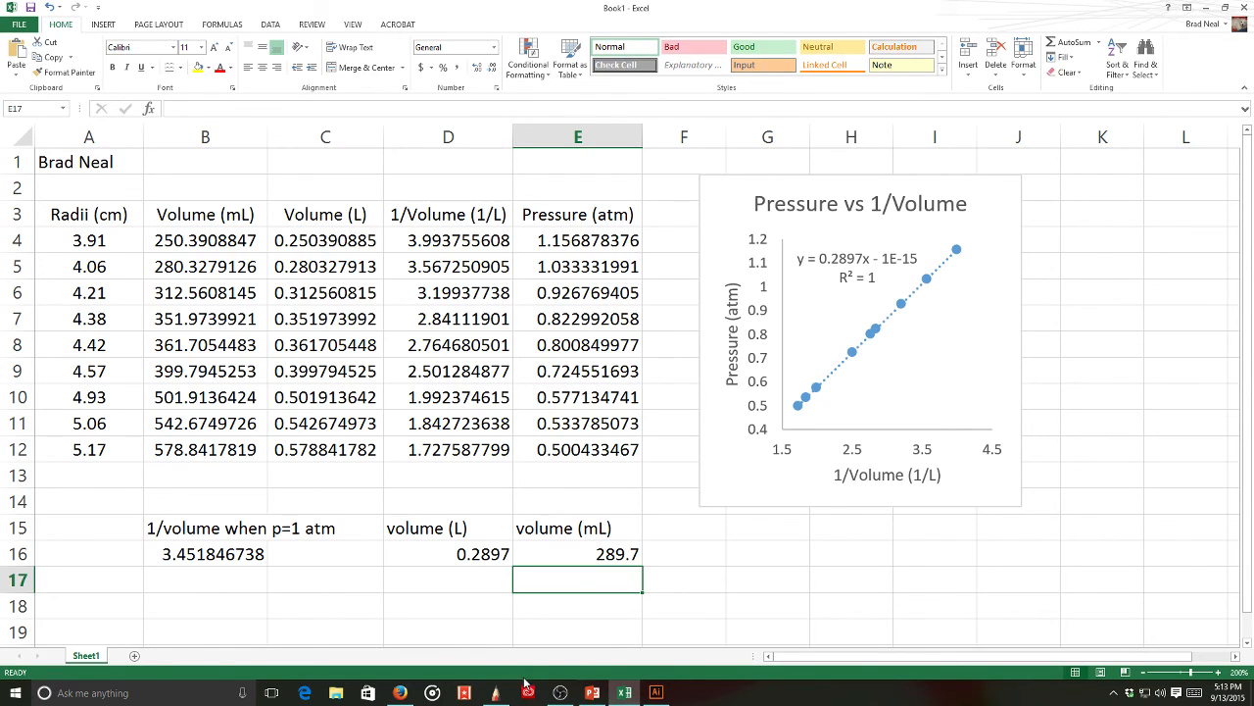
pyautogui.click(495, 693)
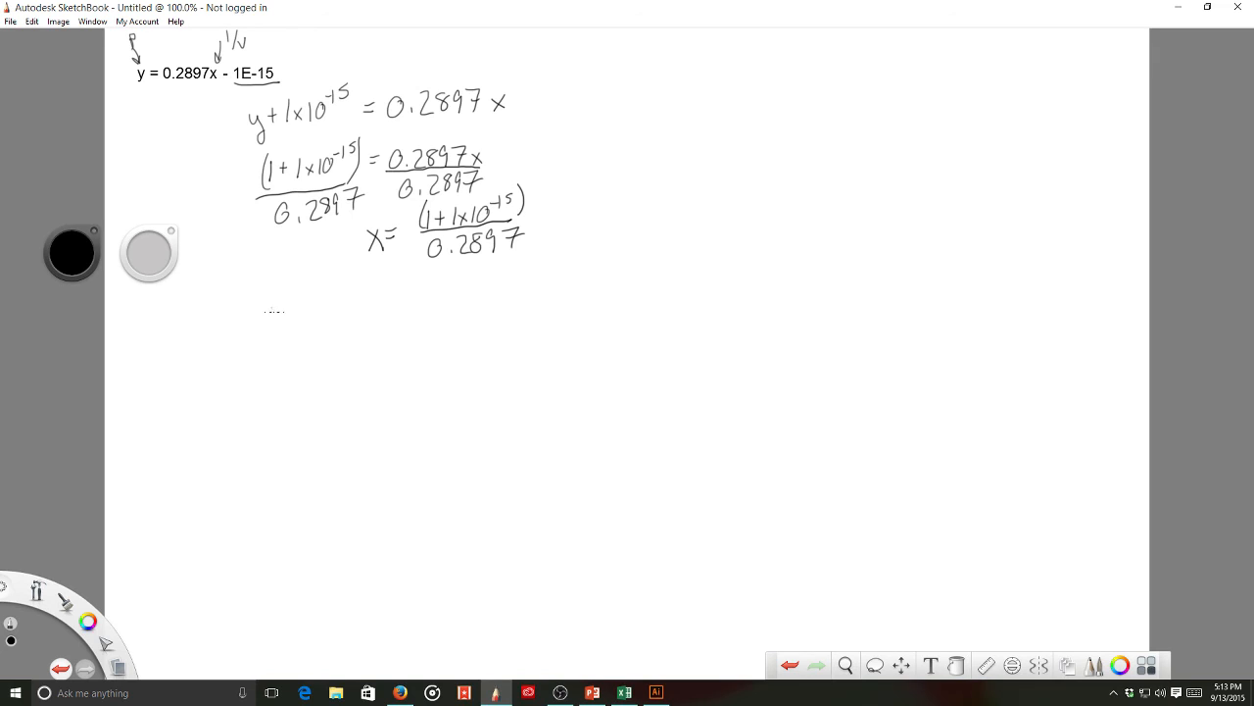
# - Write V = (4/3)πr³, multiply both sides by 3/4 and cancel the fractions
pyautogui.moveTo(292, 320)
pyautogui.mouseDown()
pyautogui.moveTo(326, 337)
pyautogui.moveTo(354, 318)
pyautogui.moveTo(355, 346)
pyautogui.moveTo(390, 317)
pyautogui.moveTo(374, 337)
pyautogui.moveTo(385, 336)
pyautogui.mouseUp()
pyautogui.moveTo(396, 331); pyautogui.dragTo(411, 312)
pyautogui.moveTo(424, 296); pyautogui.dragTo(429, 337)
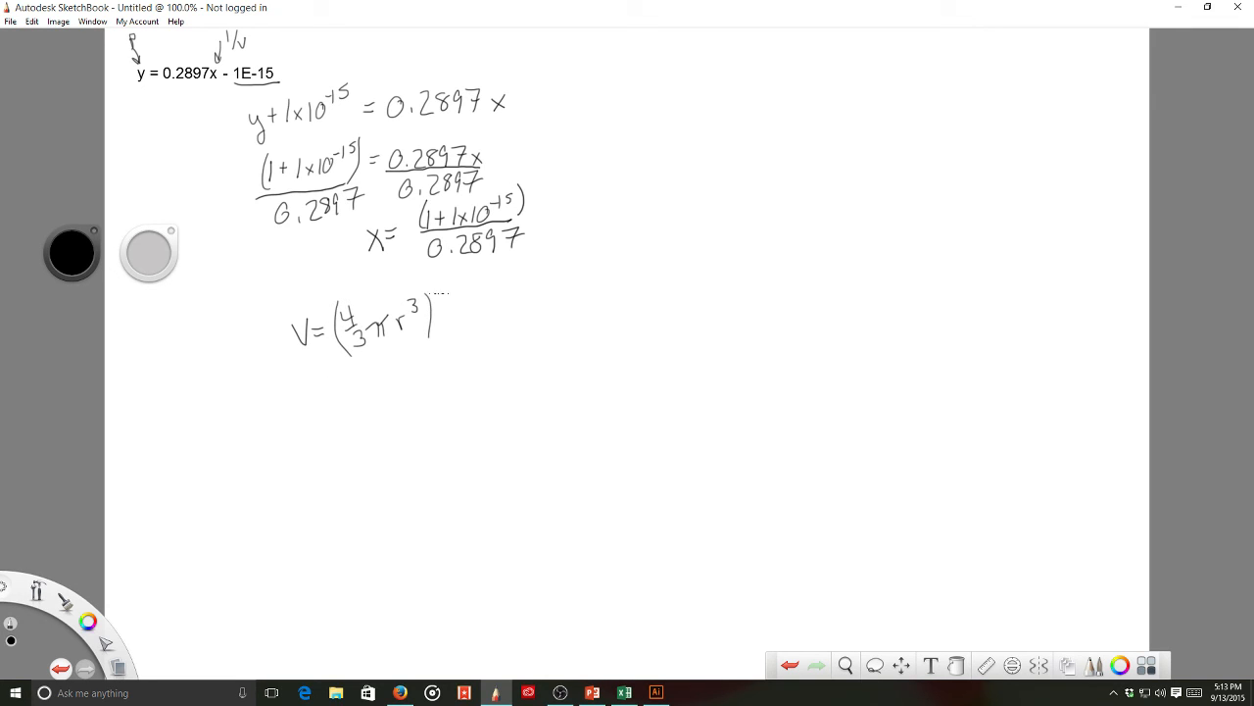
pyautogui.moveTo(441, 285); pyautogui.dragTo(458, 326)
pyautogui.moveTo(270, 317)
pyautogui.mouseDown()
pyautogui.moveTo(286, 356)
pyautogui.moveTo(263, 364)
pyautogui.mouseUp()
pyautogui.moveTo(356, 301); pyautogui.dragTo(346, 325)
pyautogui.moveTo(467, 306); pyautogui.dragTo(454, 324)
pyautogui.moveTo(363, 332); pyautogui.dragTo(354, 348)
pyautogui.moveTo(452, 283); pyautogui.dragTo(440, 300)
# - Write (3/4)V(1/π) = r³ after dividing both sides by π
pyautogui.moveTo(356, 391); pyautogui.dragTo(374, 422)
pyautogui.moveTo(371, 415)
pyautogui.mouseDown()
pyautogui.moveTo(371, 428)
pyautogui.moveTo(397, 411)
pyautogui.moveTo(400, 389)
pyautogui.moveTo(449, 382)
pyautogui.moveTo(432, 401)
pyautogui.moveTo(447, 401)
pyautogui.moveTo(466, 373)
pyautogui.moveTo(499, 381)
pyautogui.moveTo(518, 359)
pyautogui.moveTo(509, 375)
pyautogui.mouseUp()
pyautogui.moveTo(517, 364); pyautogui.dragTo(529, 375)
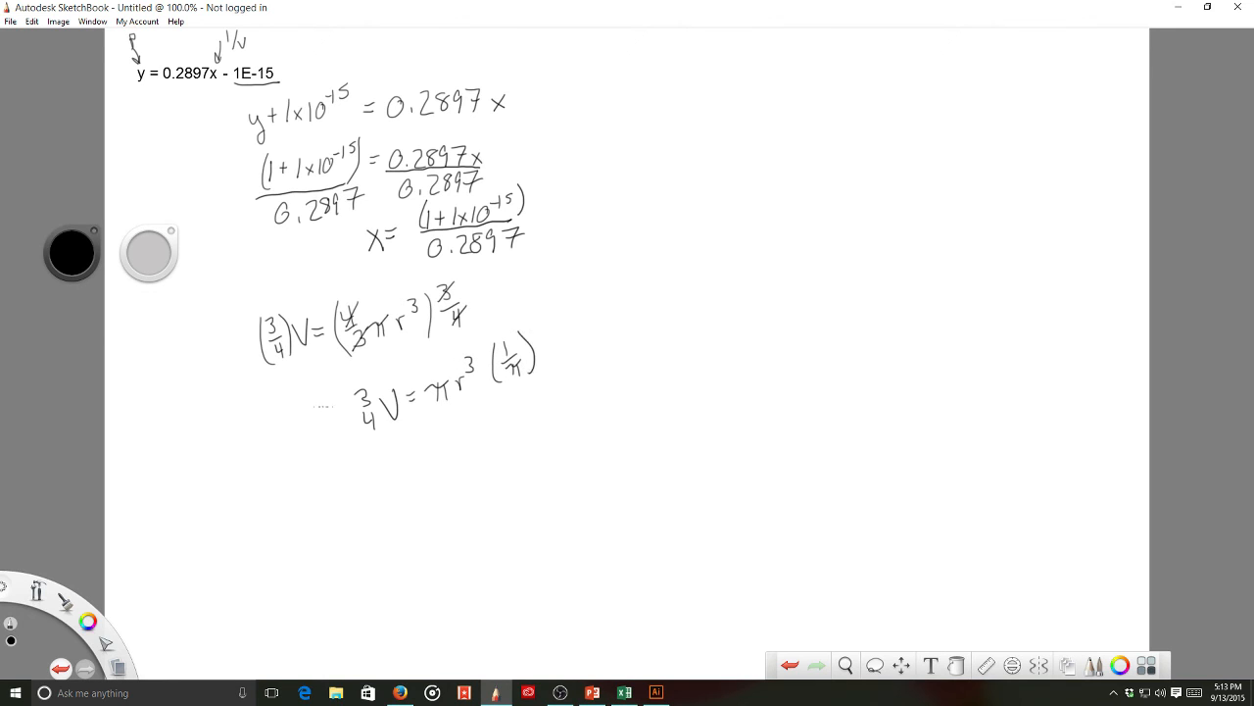
pyautogui.moveTo(321, 400); pyautogui.dragTo(322, 444)
pyautogui.moveTo(328, 399)
pyautogui.mouseDown()
pyautogui.moveTo(342, 418)
pyautogui.moveTo(334, 438)
pyautogui.moveTo(345, 437)
pyautogui.mouseUp()
pyautogui.moveTo(351, 394)
pyautogui.mouseDown()
pyautogui.moveTo(353, 428)
pyautogui.moveTo(419, 458)
pyautogui.moveTo(407, 468)
pyautogui.mouseUp()
pyautogui.moveTo(362, 401); pyautogui.dragTo(378, 407)
pyautogui.moveTo(408, 471)
pyautogui.mouseDown()
pyautogui.moveTo(432, 469)
pyautogui.moveTo(433, 489)
pyautogui.moveTo(463, 449)
pyautogui.mouseUp()
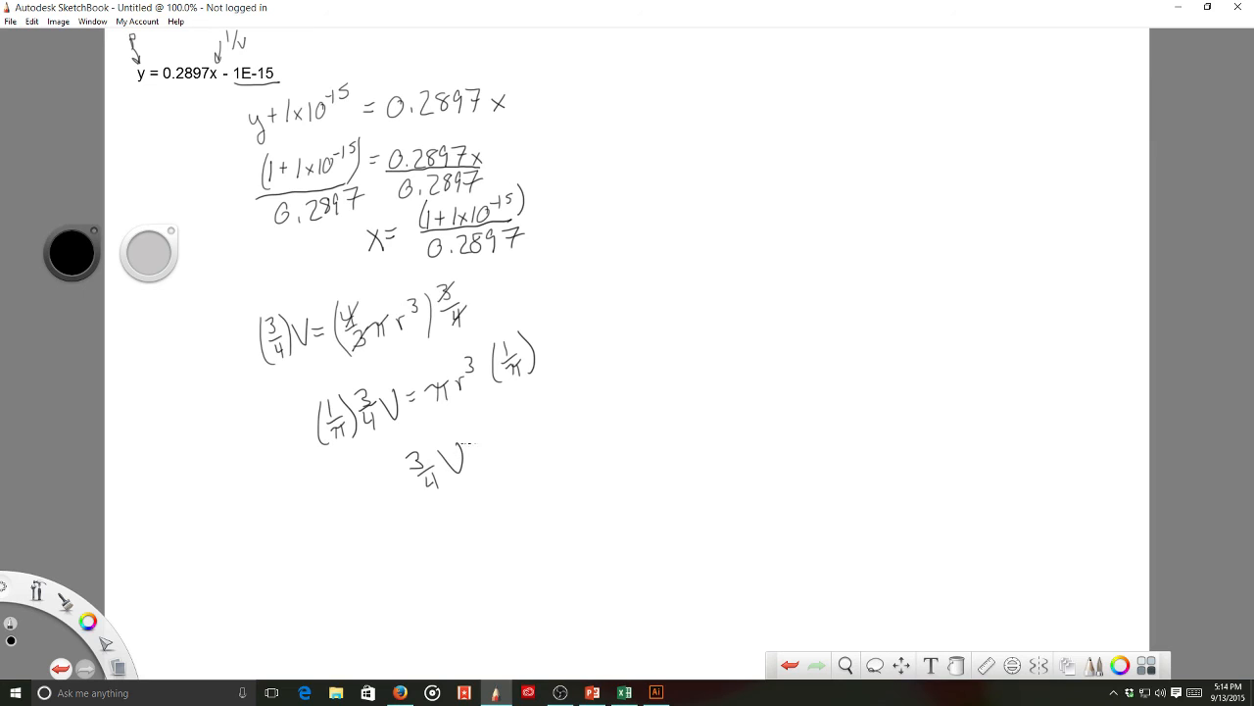
pyautogui.moveTo(476, 425)
pyautogui.mouseDown()
pyautogui.moveTo(471, 458)
pyautogui.moveTo(482, 437)
pyautogui.moveTo(499, 439)
pyautogui.moveTo(486, 458)
pyautogui.moveTo(499, 454)
pyautogui.mouseUp()
pyautogui.moveTo(504, 410)
pyautogui.mouseDown()
pyautogui.moveTo(501, 449)
pyautogui.moveTo(561, 395)
pyautogui.mouseUp()
# - Raise both sides to the 1/3 power, bracketing r³ and (3/4)V(1/π)
pyautogui.moveTo(546, 396); pyautogui.dragTo(545, 427)
pyautogui.moveTo(574, 372)
pyautogui.mouseDown()
pyautogui.moveTo(576, 412)
pyautogui.moveTo(592, 374)
pyautogui.mouseUp()
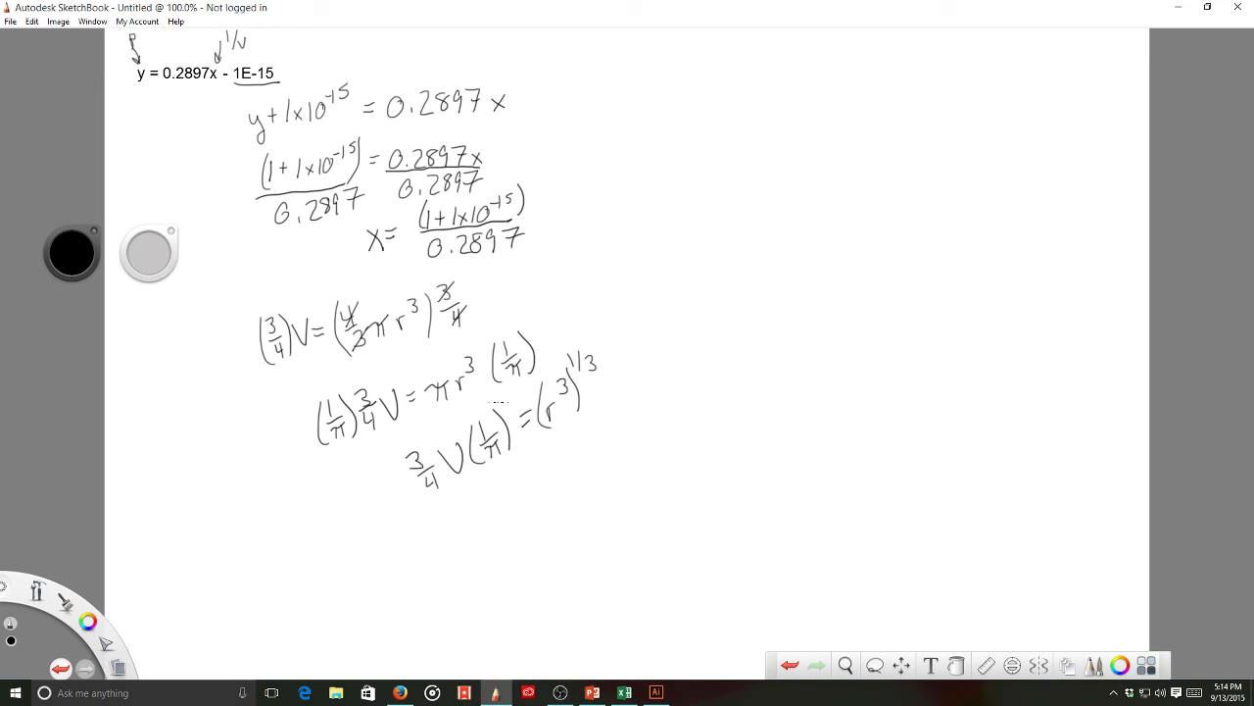
pyautogui.moveTo(506, 407); pyautogui.dragTo(516, 467)
pyautogui.moveTo(407, 448)
pyautogui.mouseDown()
pyautogui.moveTo(412, 492)
pyautogui.moveTo(435, 509)
pyautogui.mouseUp()
pyautogui.moveTo(499, 389); pyautogui.dragTo(501, 401)
# - Write the final radius formula r = ((3/4)V(1/π))^(1/3)
pyautogui.moveTo(562, 471); pyautogui.dragTo(572, 467)
pyautogui.moveTo(613, 429)
pyautogui.mouseDown()
pyautogui.moveTo(613, 474)
pyautogui.moveTo(631, 437)
pyautogui.moveTo(626, 449)
pyautogui.moveTo(639, 453)
pyautogui.mouseUp()
pyautogui.moveTo(629, 455)
pyautogui.mouseDown()
pyautogui.moveTo(639, 468)
pyautogui.moveTo(667, 437)
pyautogui.moveTo(682, 452)
pyautogui.moveTo(693, 432)
pyautogui.moveTo(713, 453)
pyautogui.mouseUp()
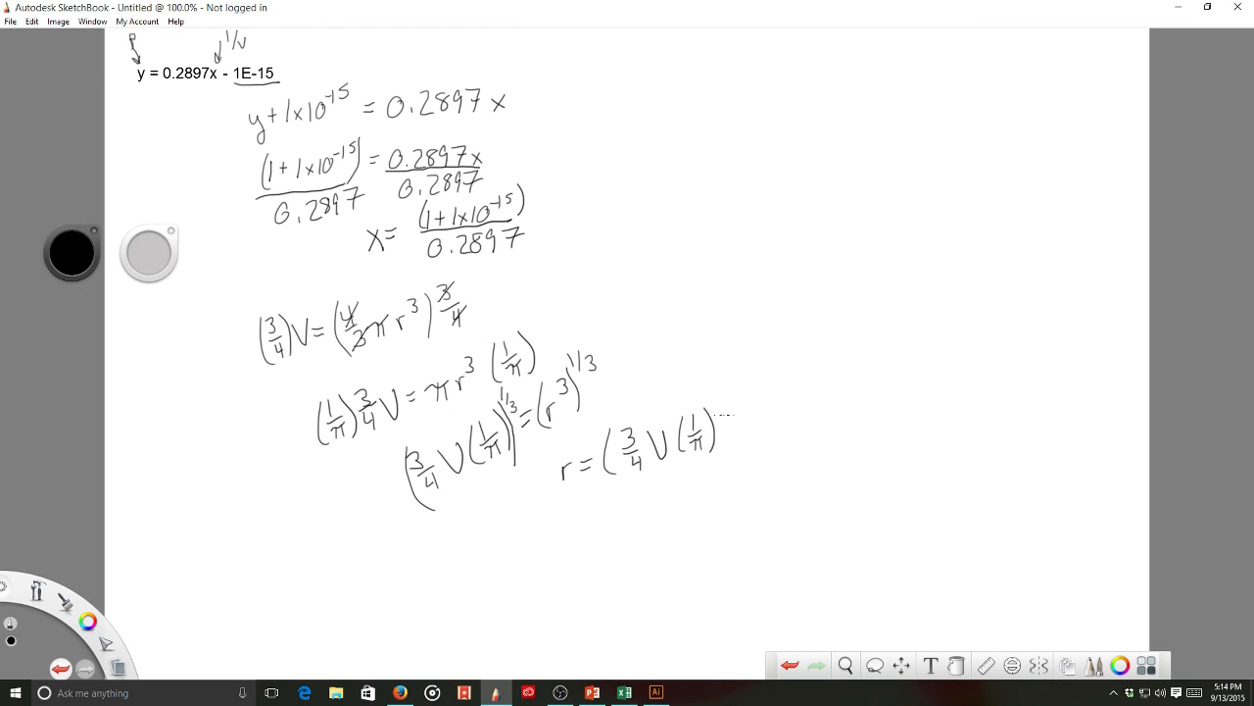
pyautogui.moveTo(719, 403); pyautogui.dragTo(722, 449)
pyautogui.moveTo(718, 380); pyautogui.dragTo(721, 394)
pyautogui.moveTo(733, 379)
pyautogui.mouseDown()
pyautogui.moveTo(725, 402)
pyautogui.moveTo(738, 409)
pyautogui.mouseUp()
pyautogui.click(632, 695)
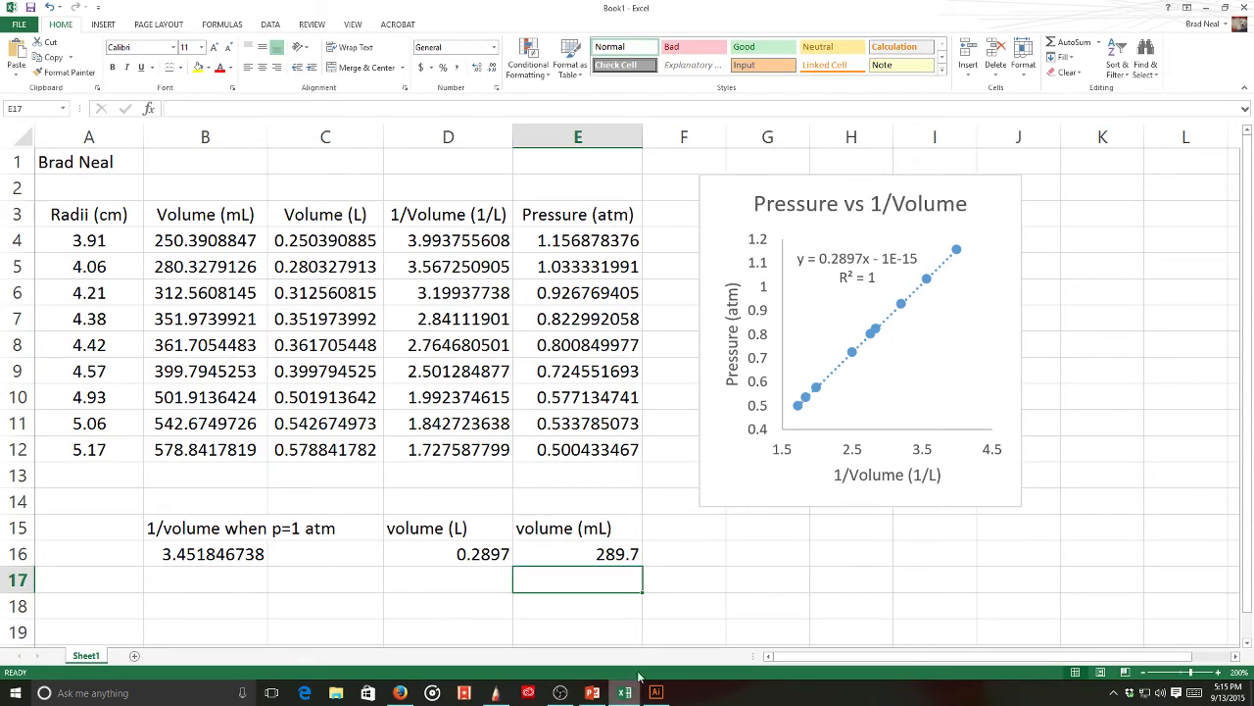
# - Snap Excel left and SketchBook right, panning the notes to show the radius formula
pyautogui.moveTo(824, 19); pyautogui.dragTo(1, 46)
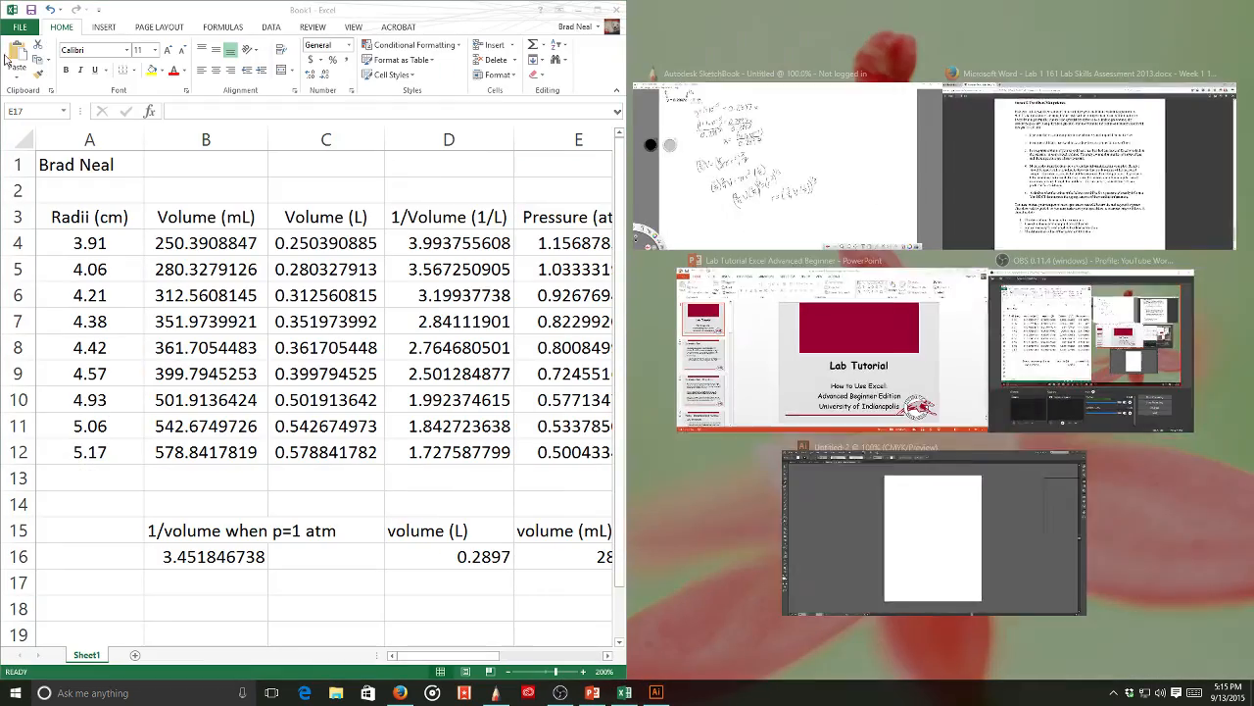
pyautogui.click(784, 134)
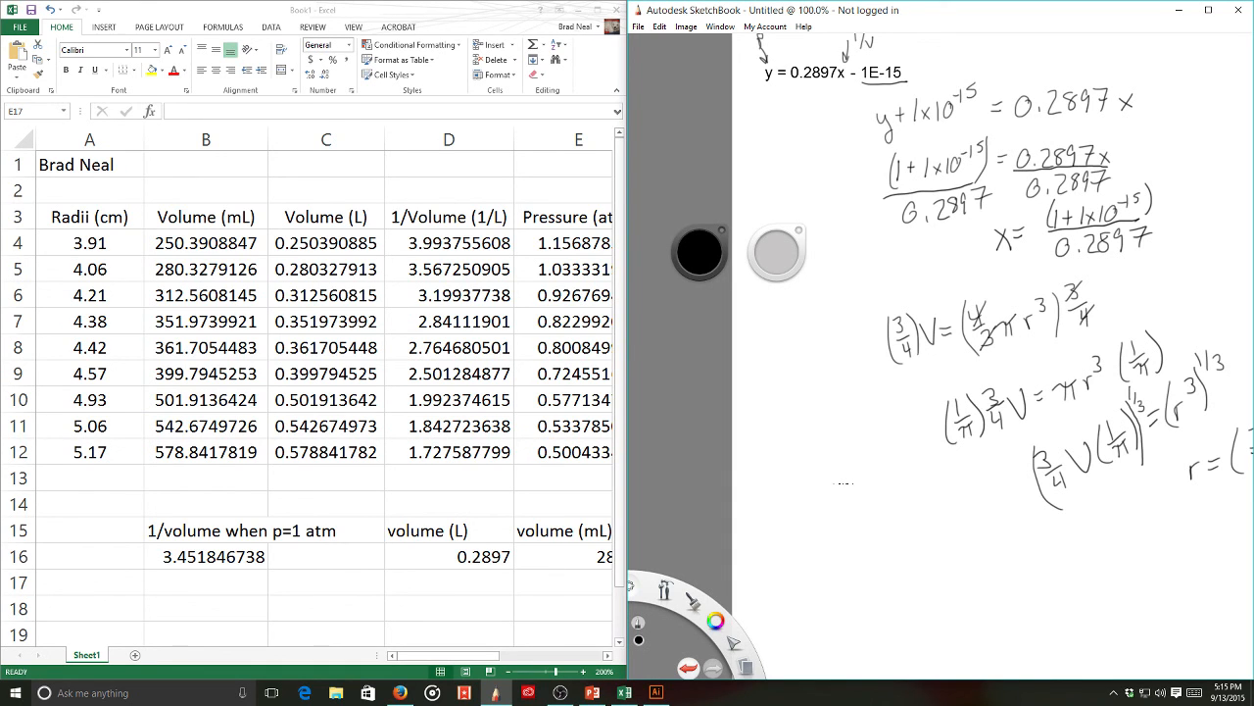
pyautogui.moveTo(733, 600)
pyautogui.mouseDown()
pyautogui.moveTo(686, 606)
pyautogui.moveTo(1017, 563)
pyautogui.moveTo(937, 545)
pyautogui.moveTo(902, 563)
pyautogui.moveTo(884, 614)
pyautogui.moveTo(1152, 573)
pyautogui.moveTo(1208, 294)
pyautogui.moveTo(801, 392)
pyautogui.moveTo(756, 454)
pyautogui.moveTo(993, 526)
pyautogui.moveTo(974, 510)
pyautogui.moveTo(1000, 444)
pyautogui.mouseUp()
pyautogui.click(1001, 431)
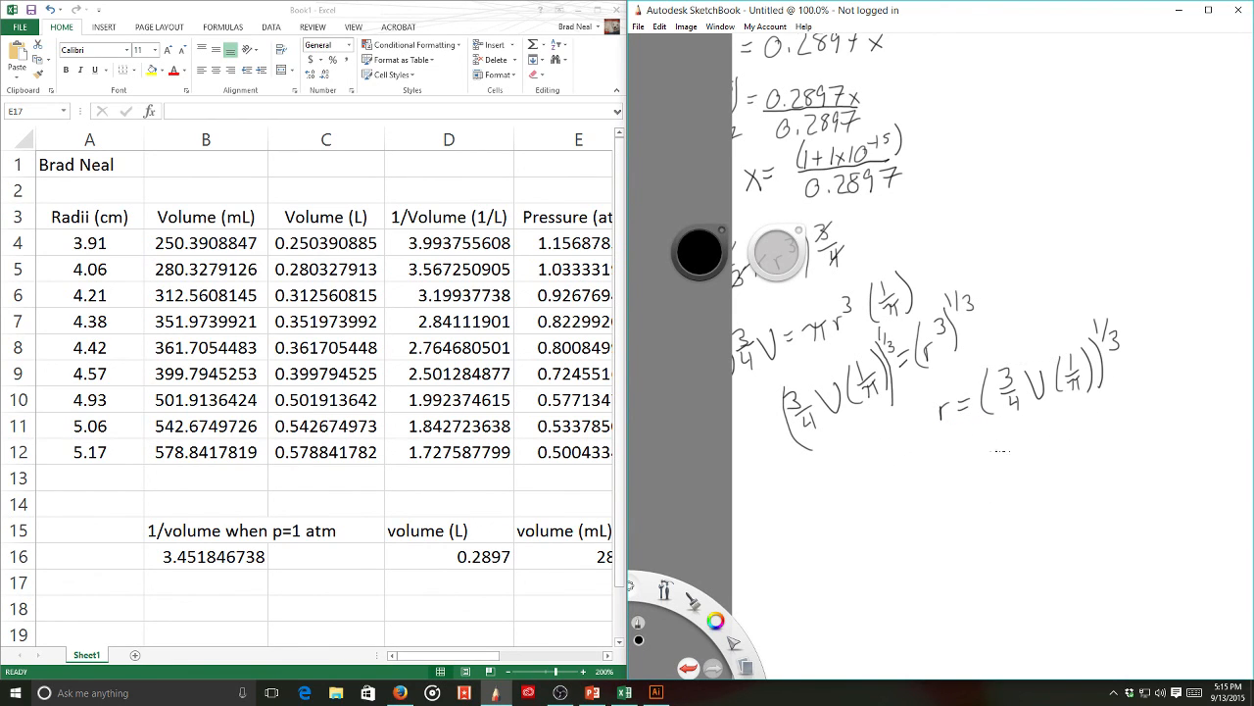
pyautogui.click(448, 653)
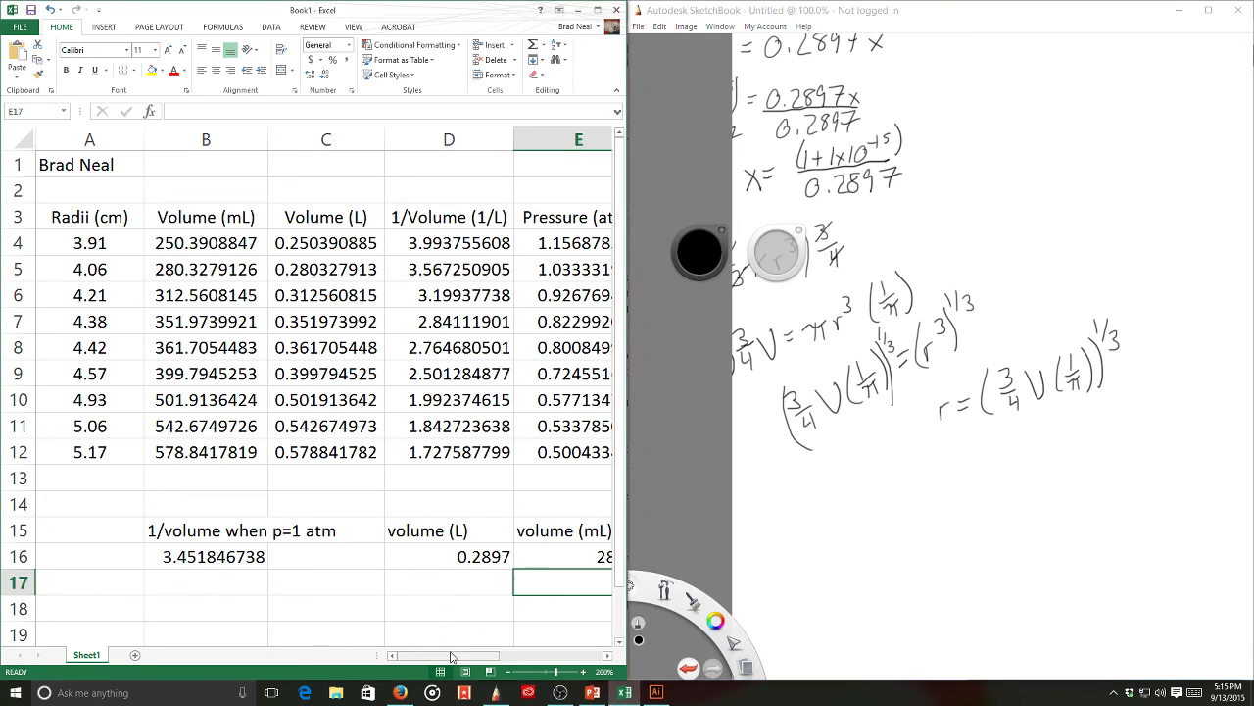
pyautogui.moveTo(477, 651); pyautogui.dragTo(530, 652)
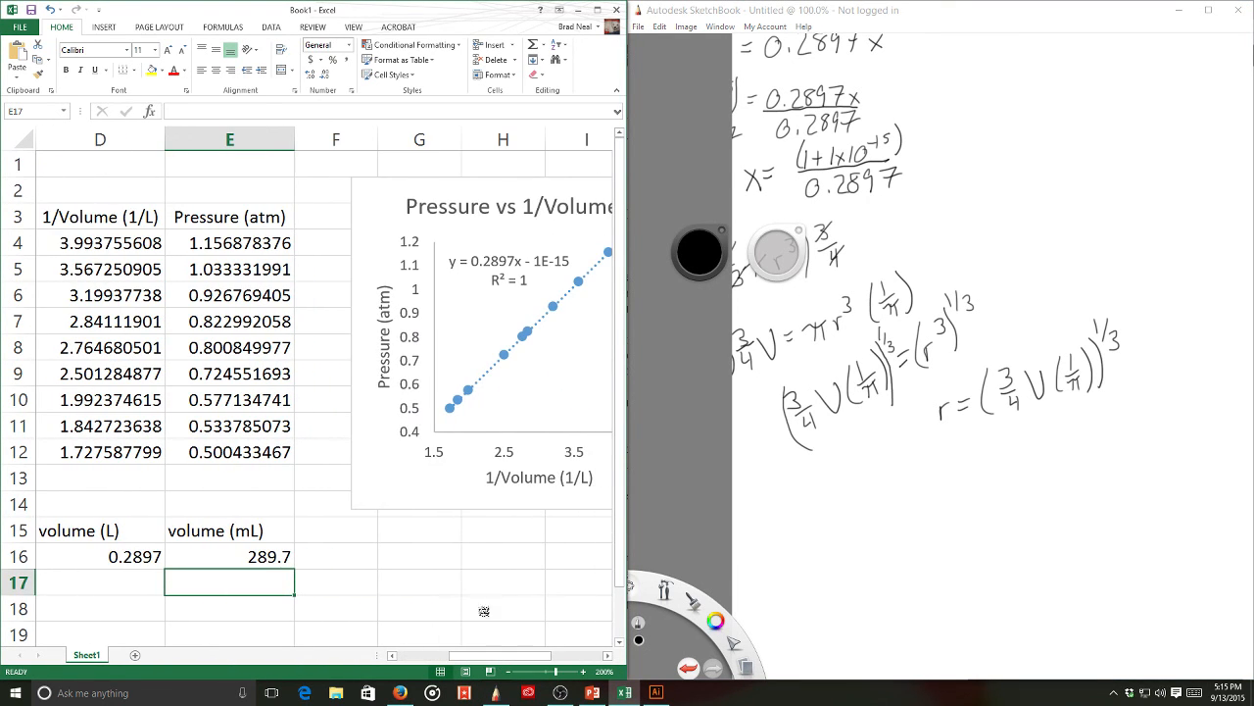
# - Head G15 'Radius (cm)' and enter =((3/4)*E16*(1/3.14159))^(1/3) in G16
pyautogui.click(397, 542)
pyautogui.write('Radium')
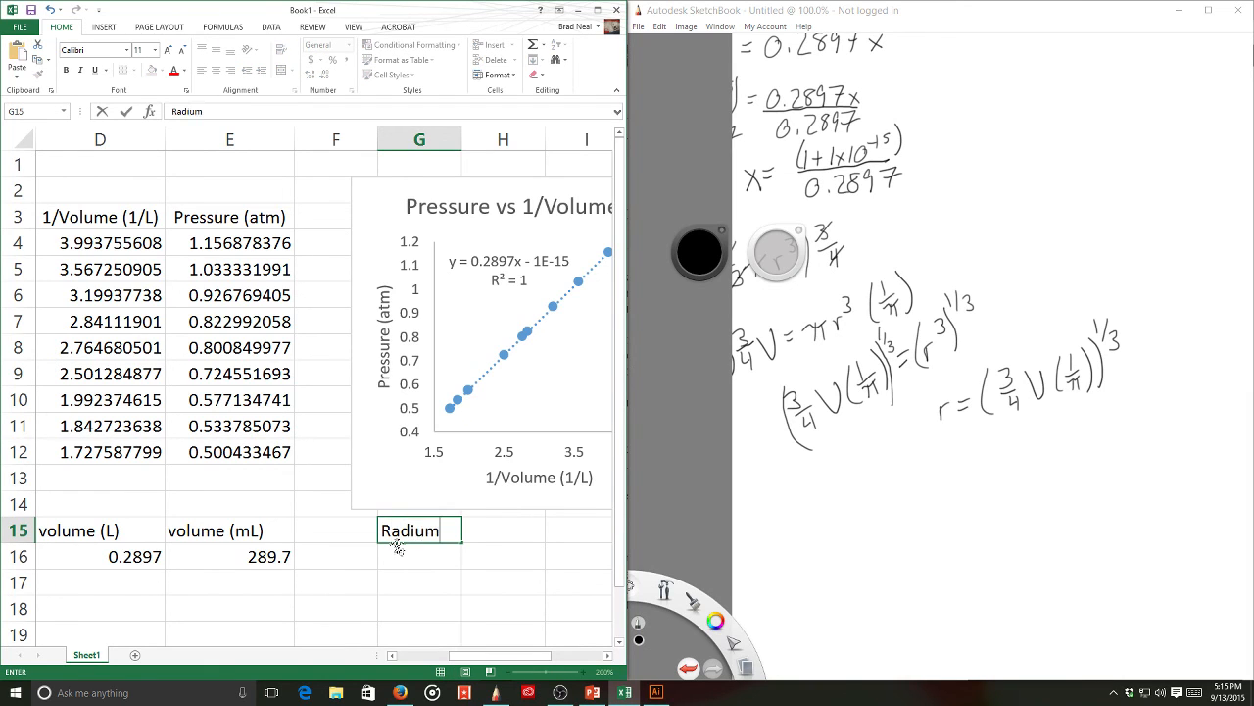
pyautogui.press('BackSpace')
pyautogui.write('s (cm)')
pyautogui.press('Return')
pyautogui.write('=')
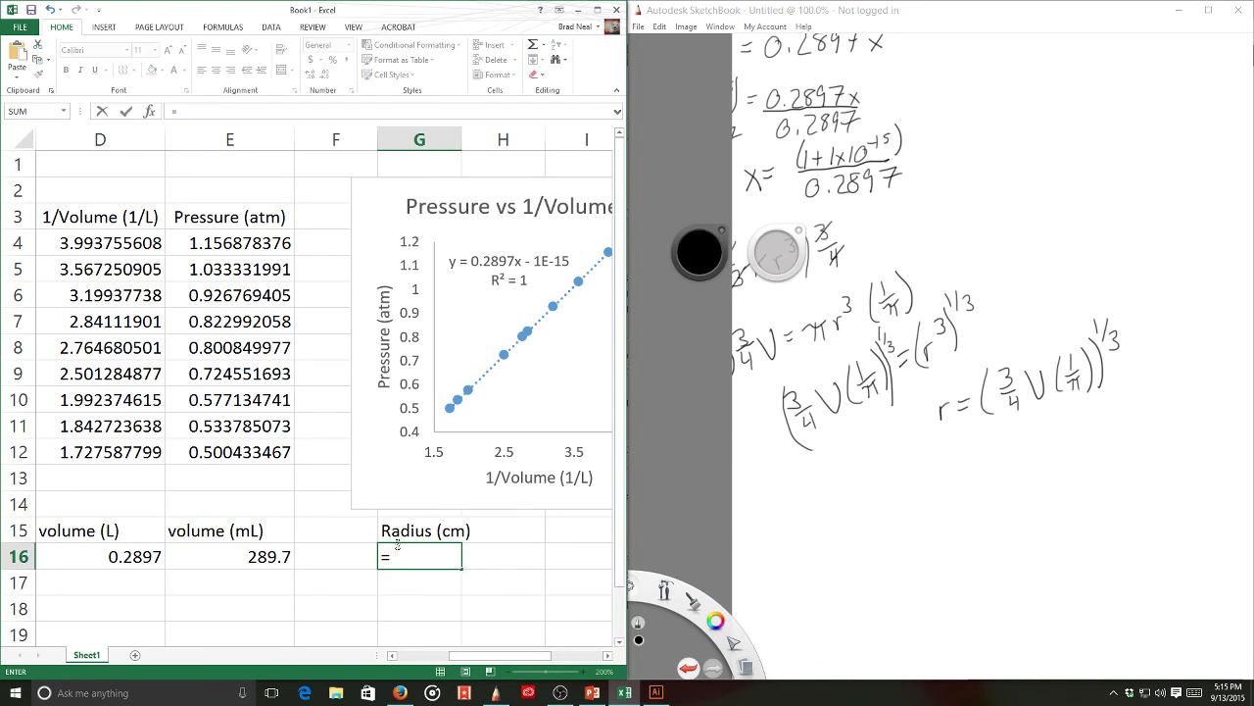
pyautogui.write('((3/4)*')
pyautogui.click(249, 556)
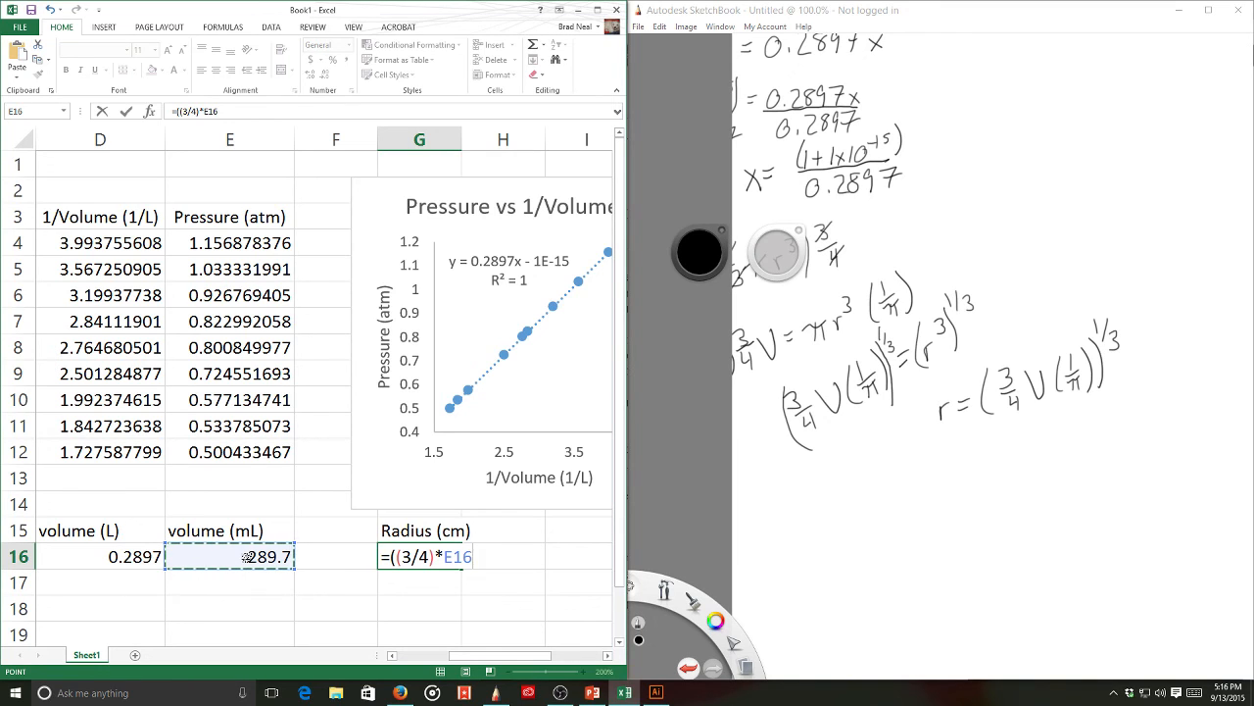
pyautogui.write('*(1/3.141')
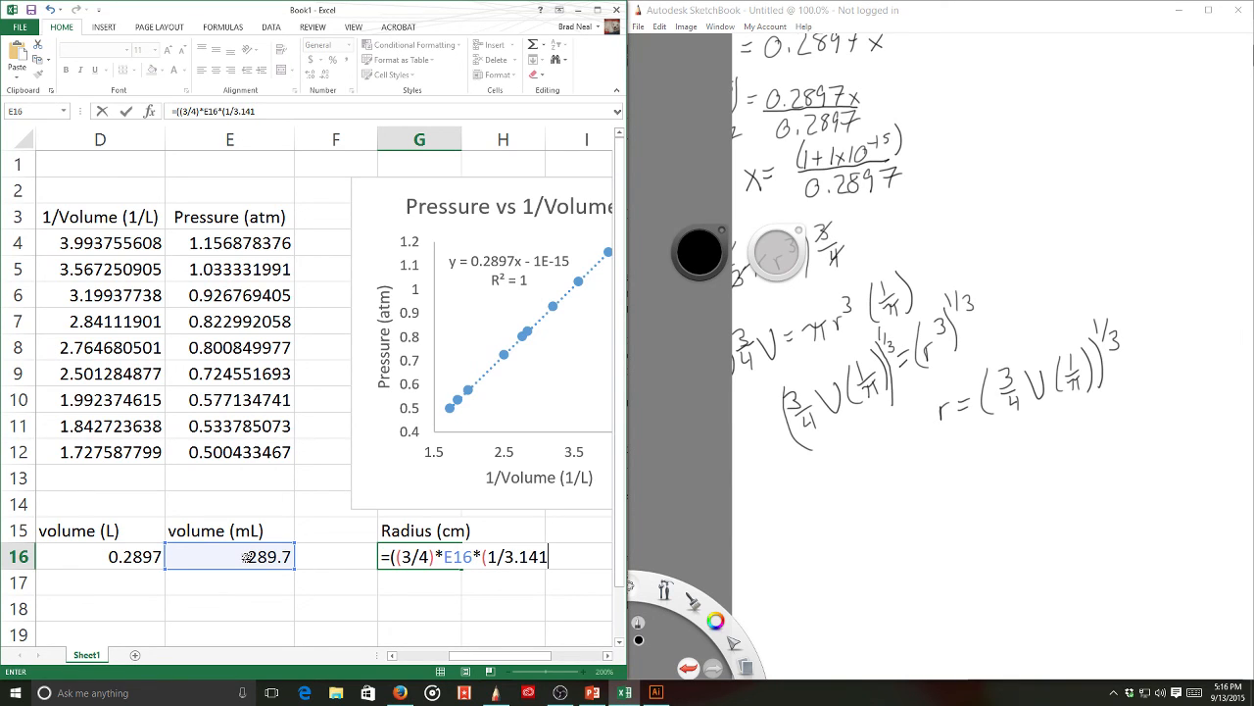
pyautogui.write('59))')
pyautogui.write('^(1/3)')
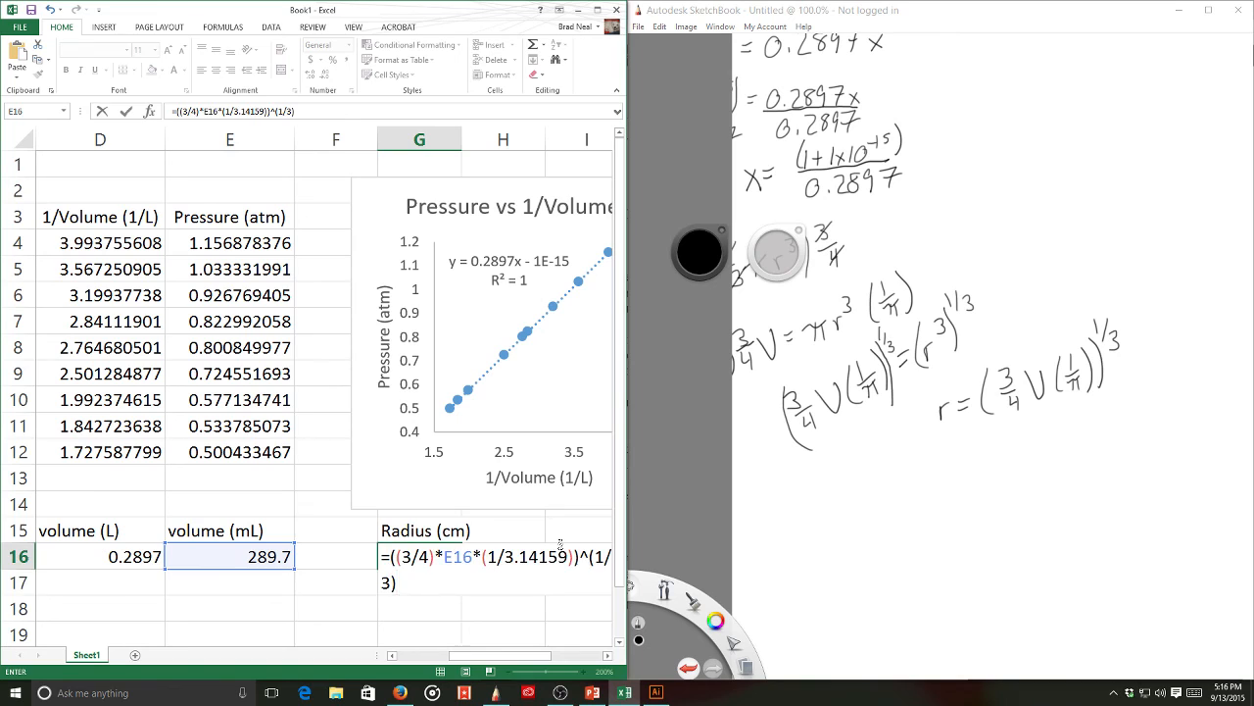
pyautogui.press('Return')
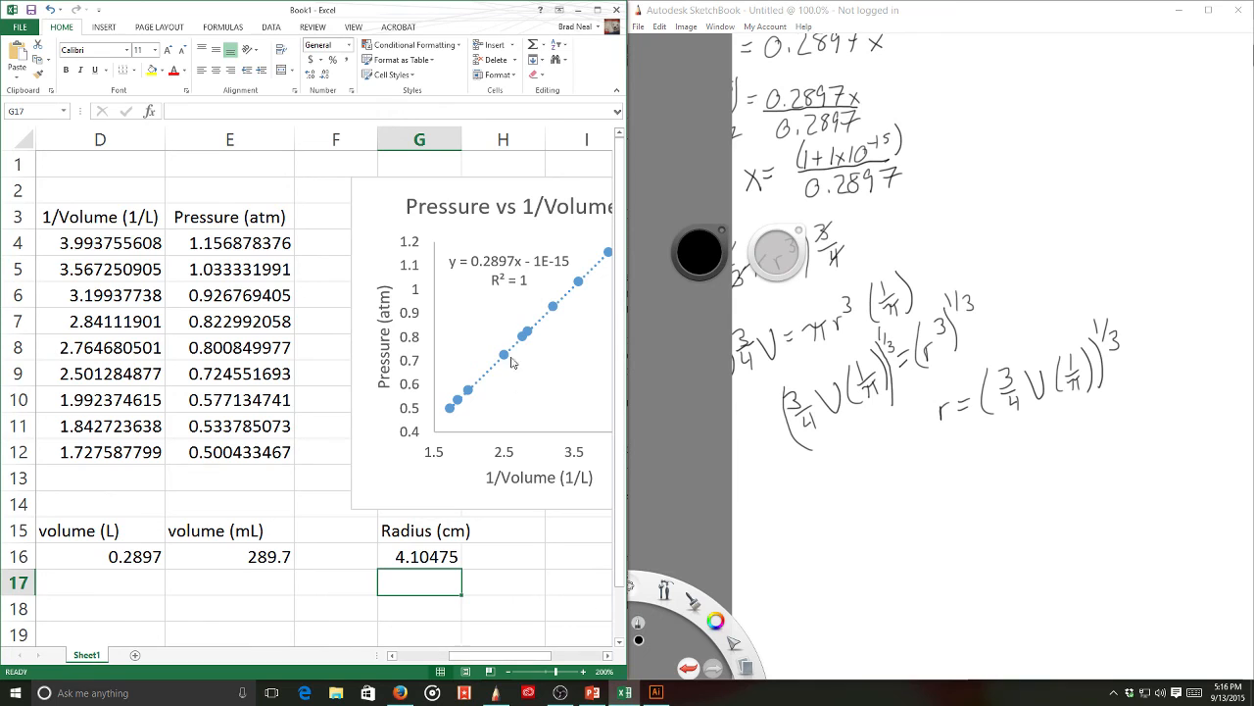
# - Maximize Excel and bold G15, the B15:E15 labels and the row 3 column headers
pyautogui.moveTo(471, 20); pyautogui.dragTo(561, 1)
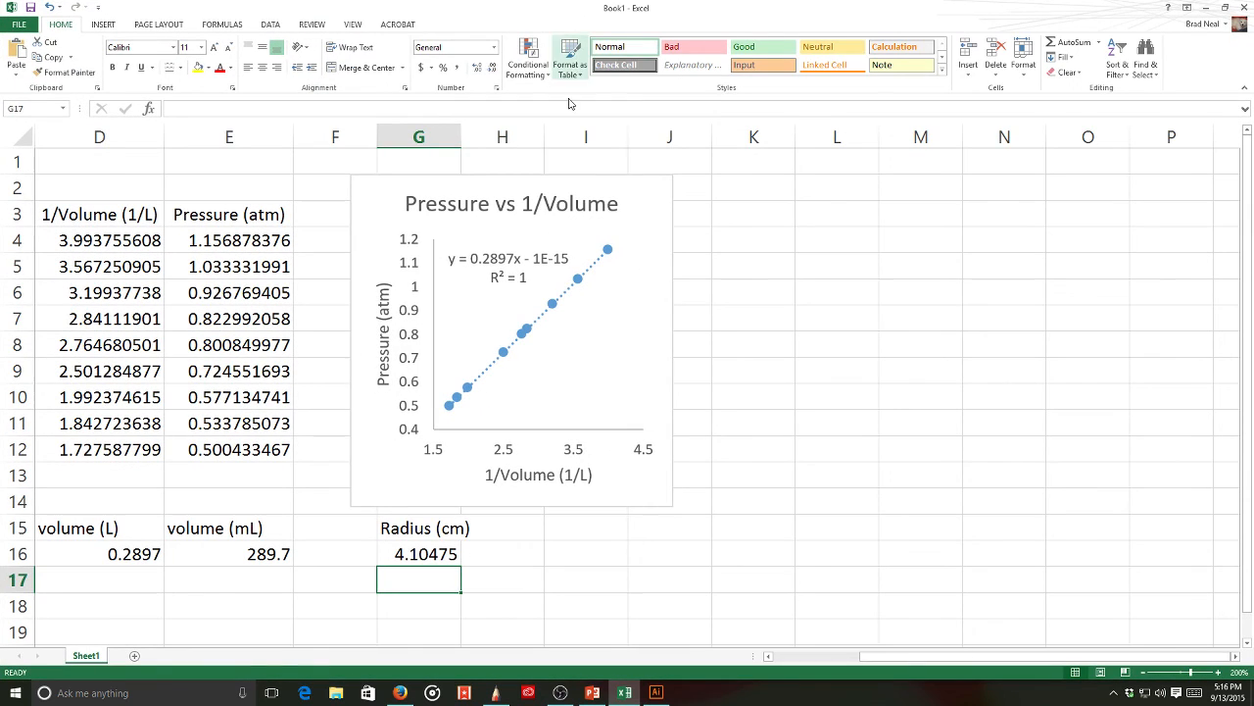
pyautogui.moveTo(858, 658); pyautogui.dragTo(774, 669)
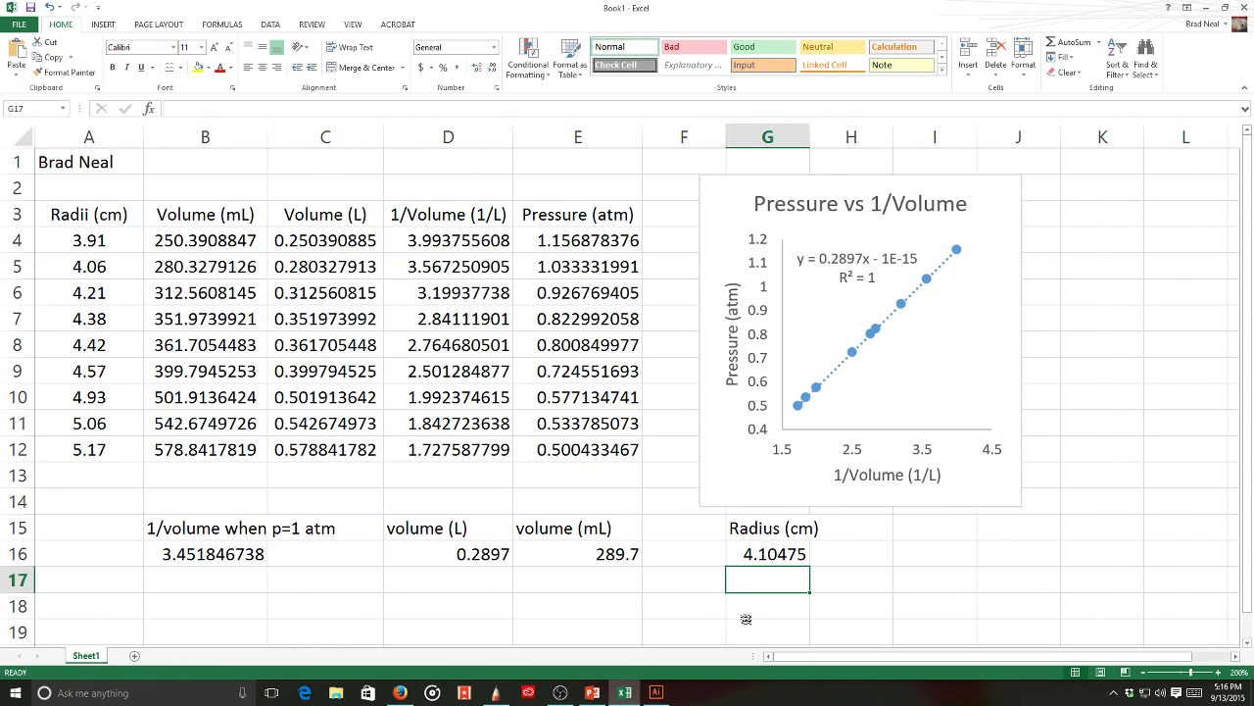
pyautogui.click(753, 527)
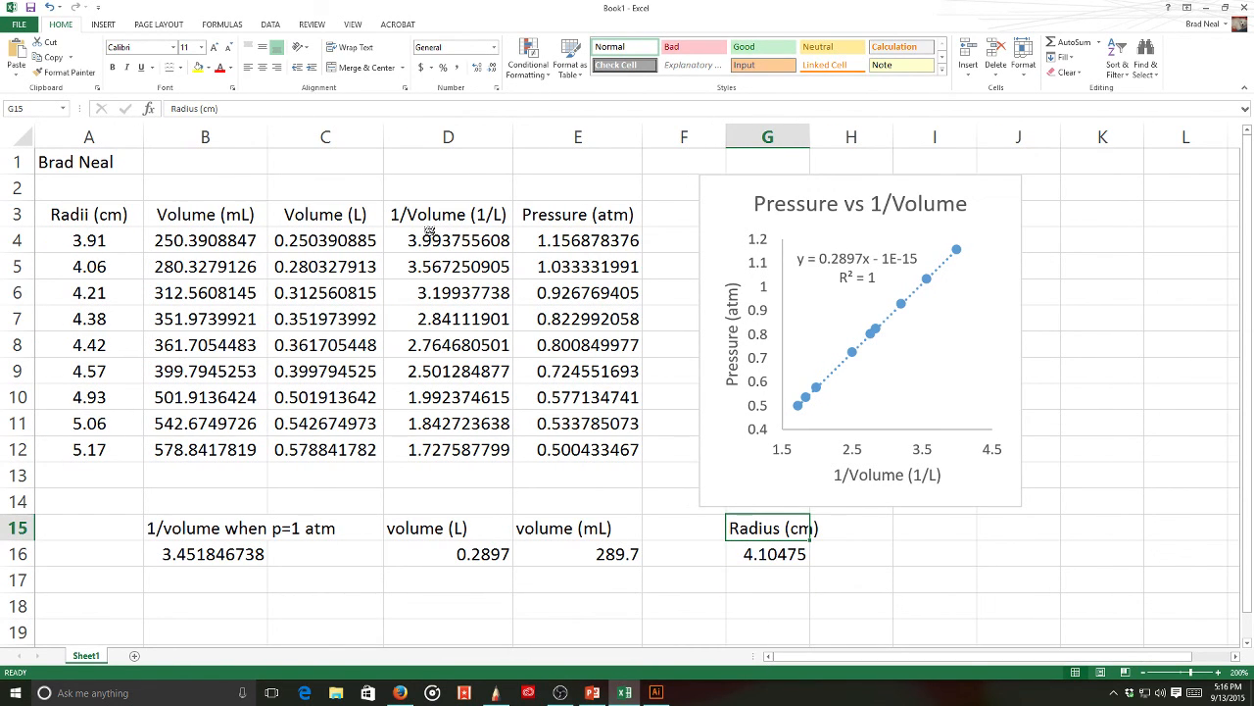
pyautogui.click(114, 68)
pyautogui.moveTo(547, 531); pyautogui.dragTo(211, 528)
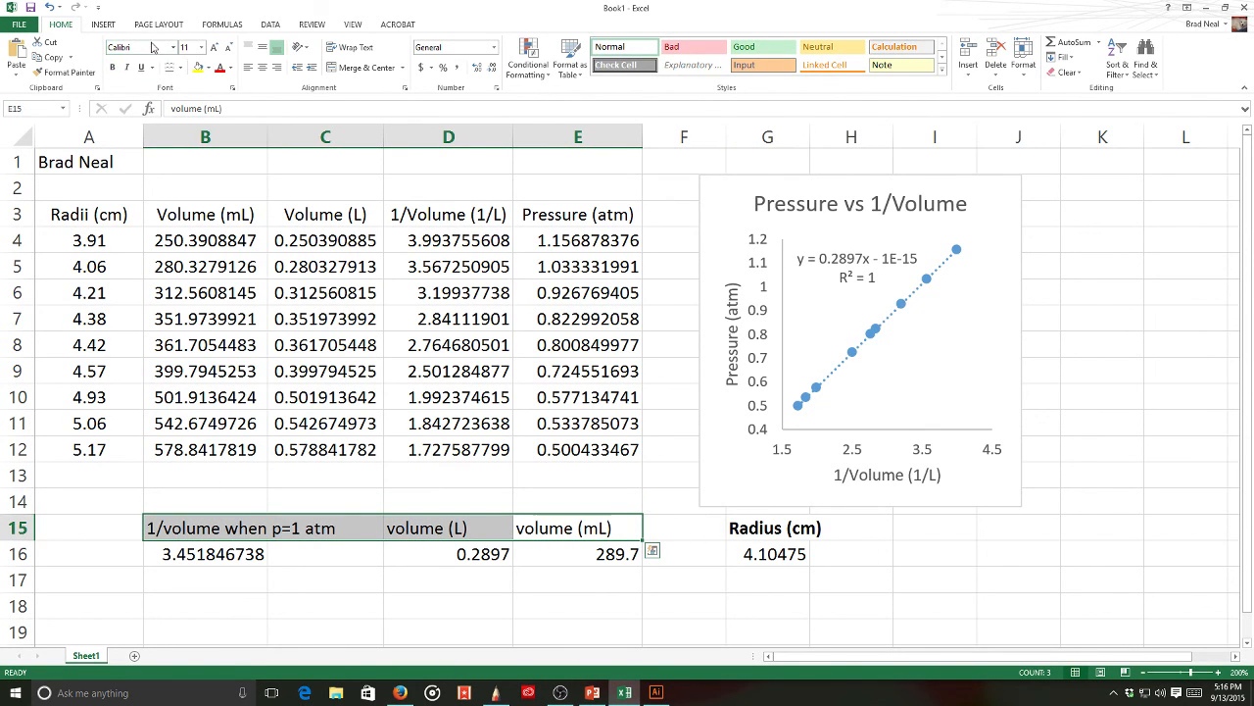
pyautogui.click(112, 68)
pyautogui.moveTo(103, 209); pyautogui.dragTo(549, 213)
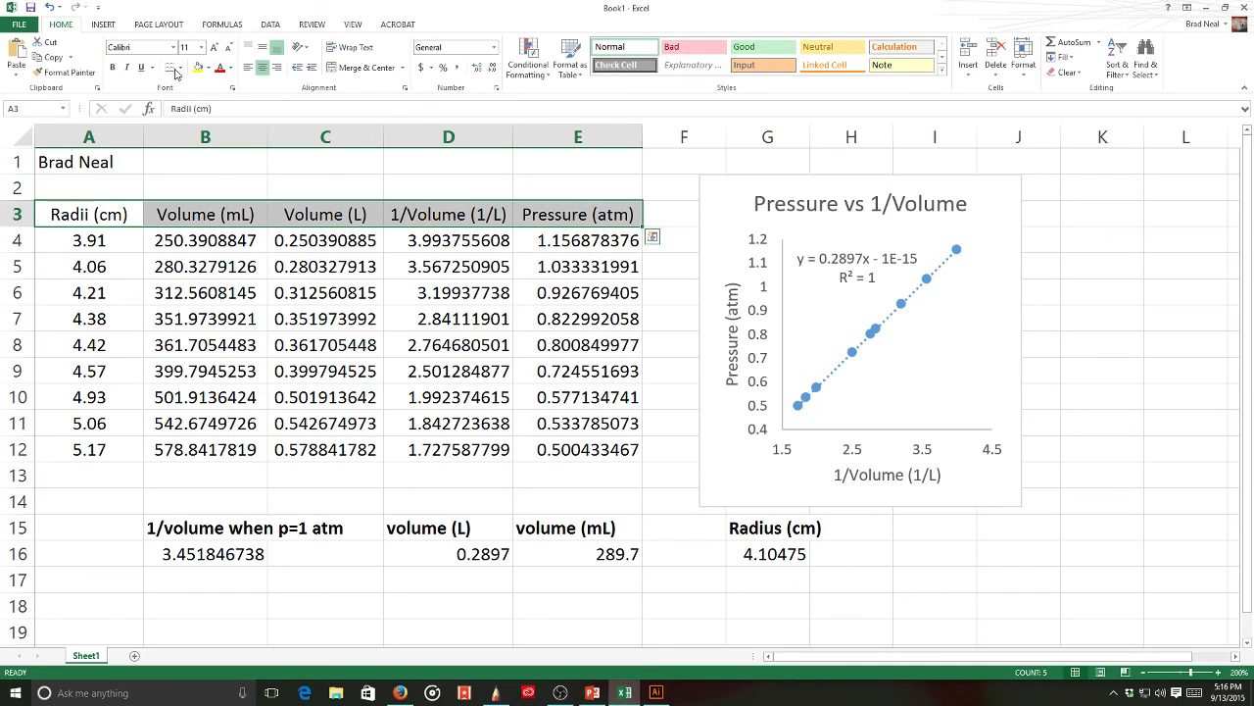
pyautogui.click(112, 68)
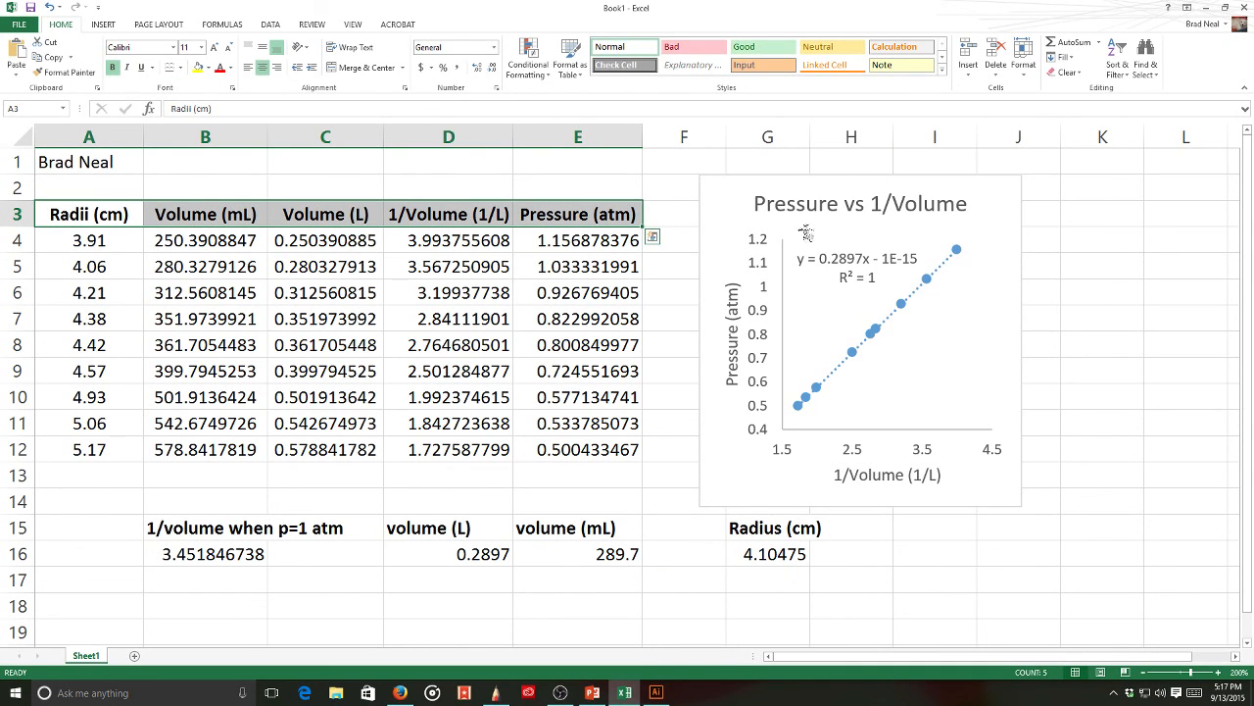
# - Autofit column G to show 4.104750372 and fill G15:G16 yellow
pyautogui.doubleClick(809, 136)
pyautogui.moveTo(755, 529); pyautogui.dragTo(804, 555)
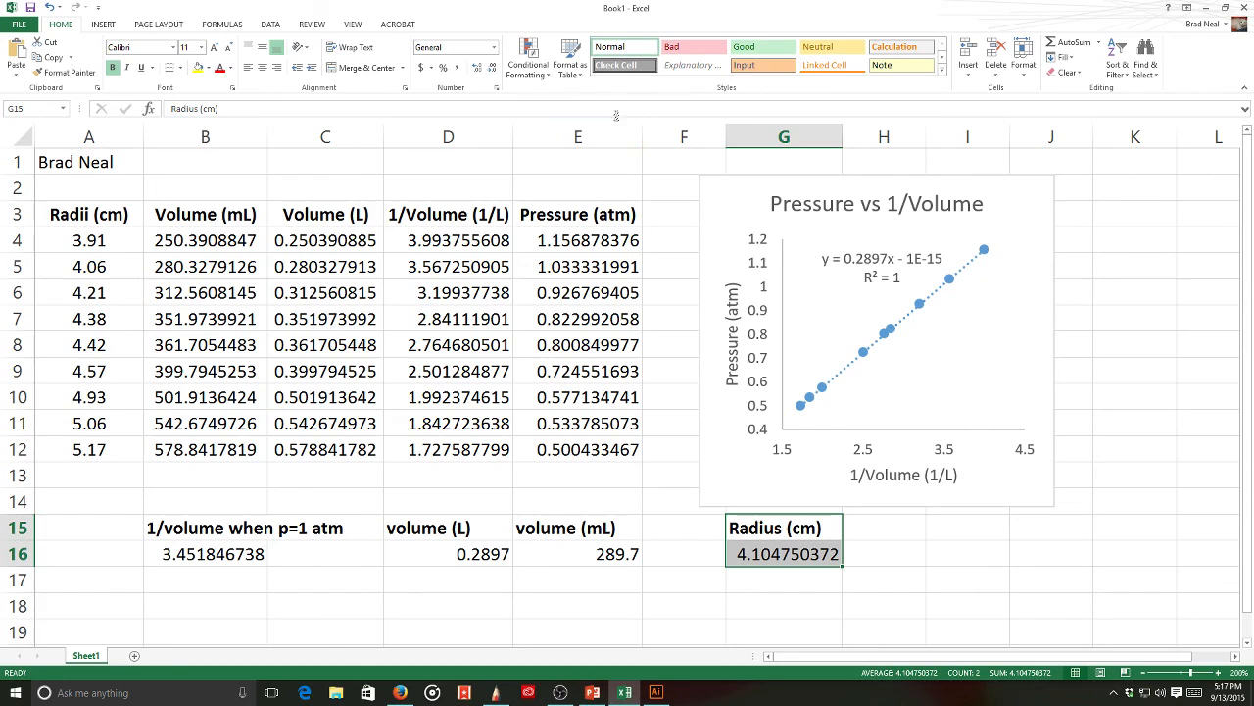
pyautogui.click(199, 67)
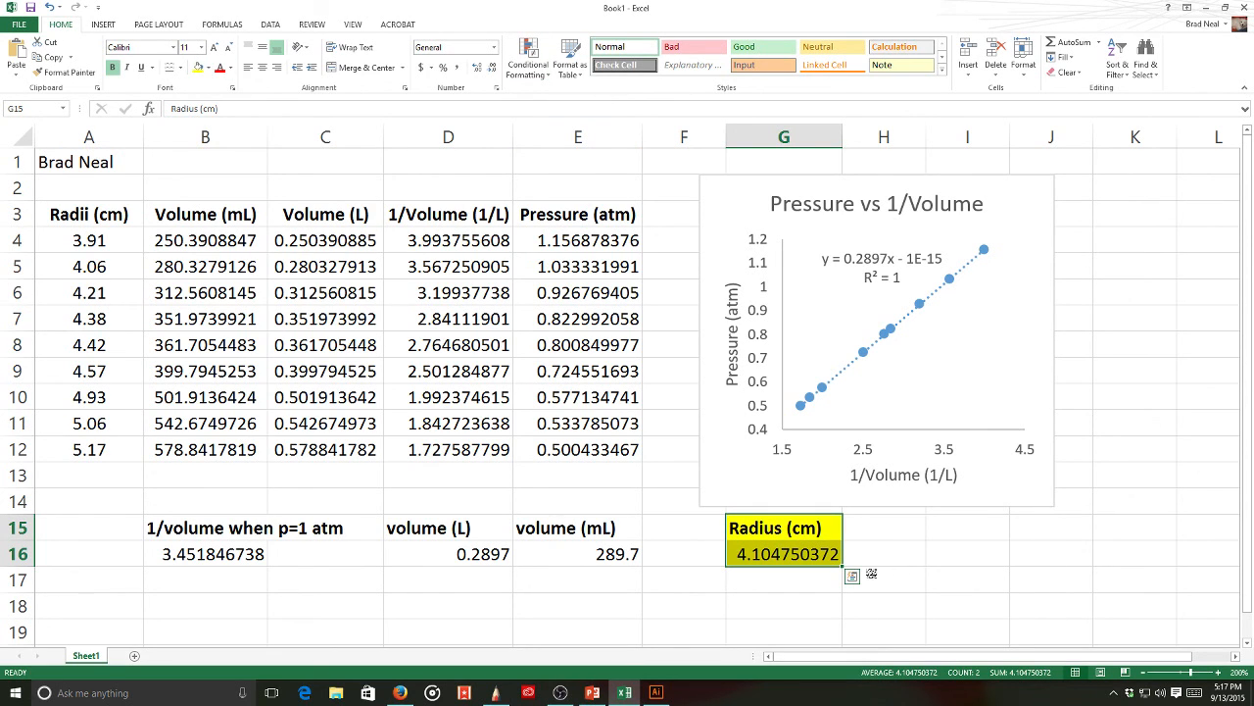
pyautogui.click(886, 544)
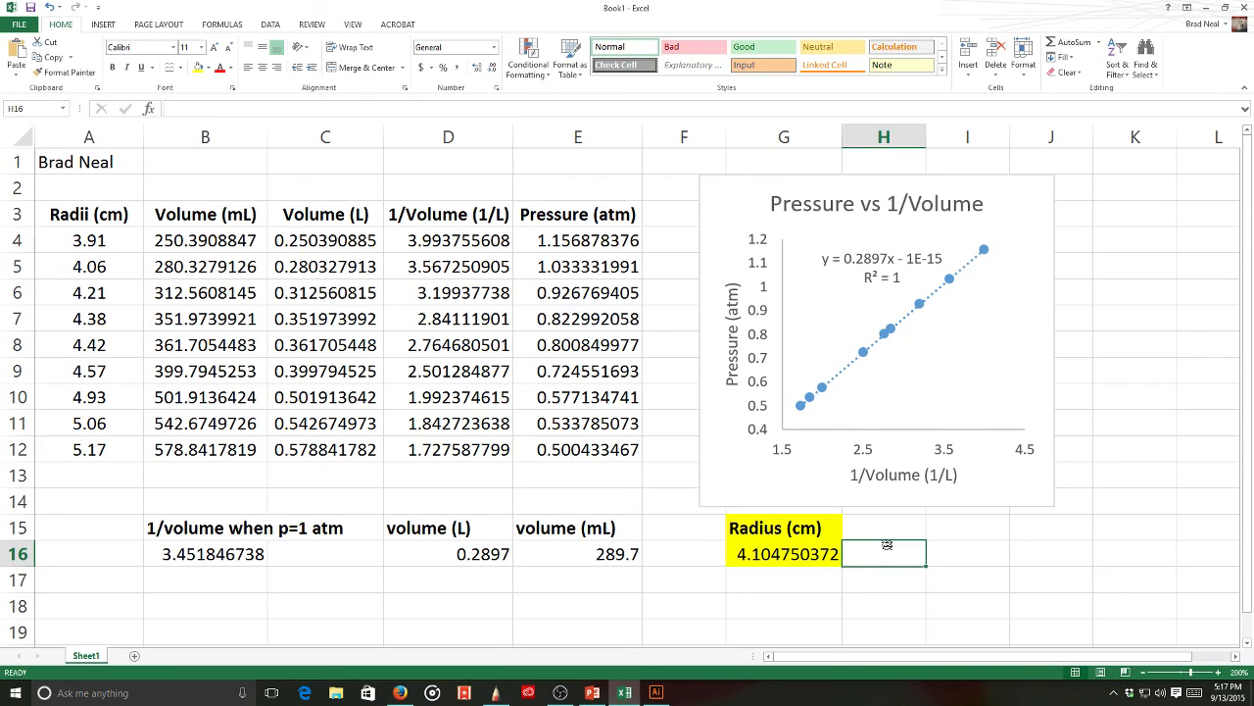
pyautogui.click(795, 584)
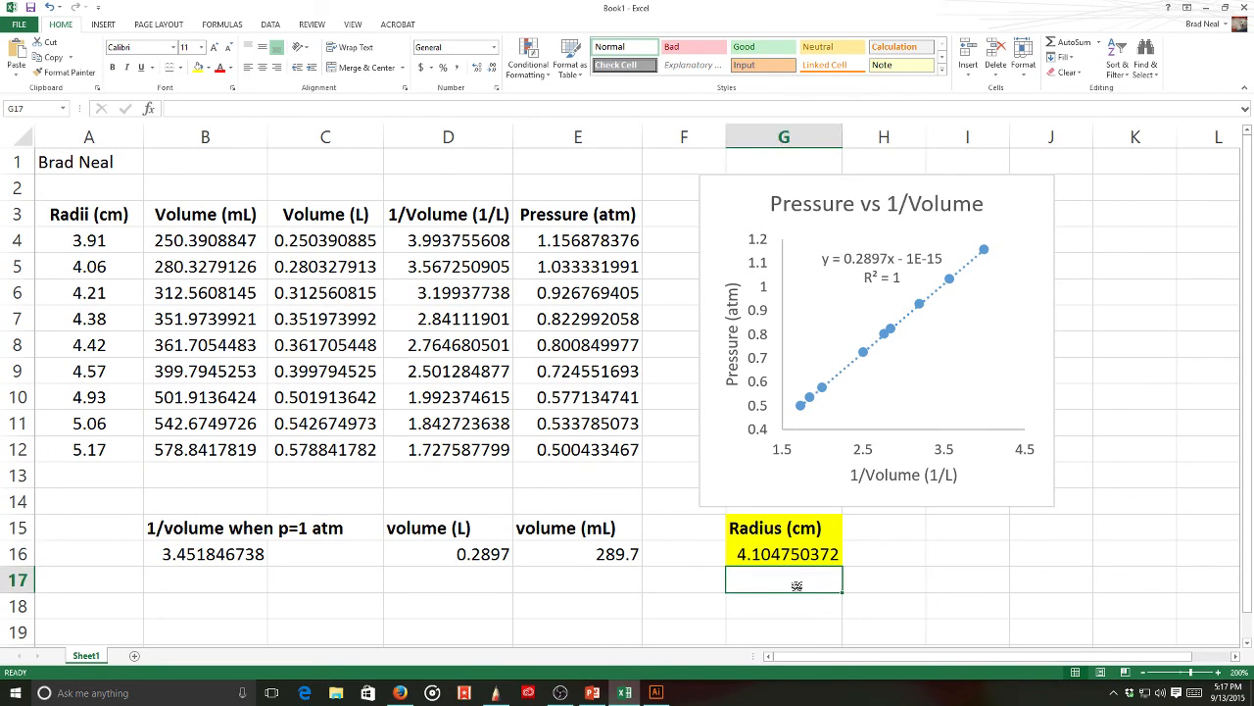